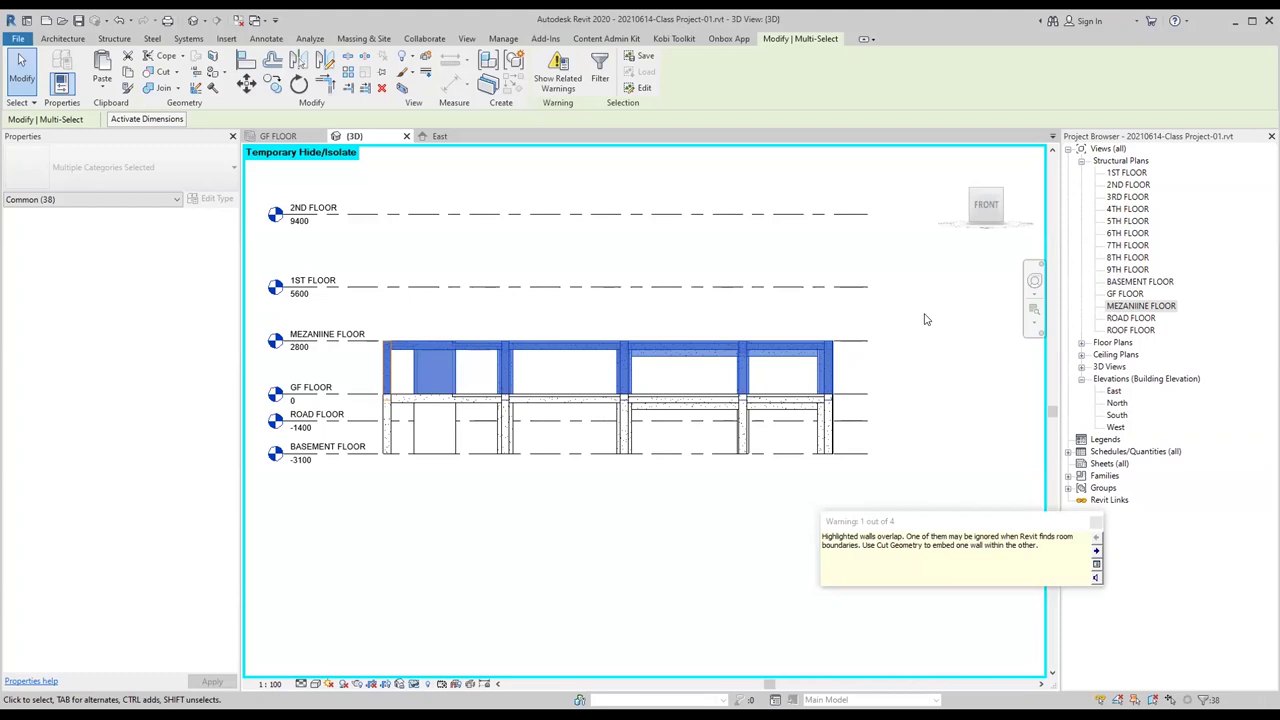
Step: Step through the four overlapping-wall warnings, zooming in on each highlighted wall
{"action": "left_click", "coordinate": [1057, 563]}
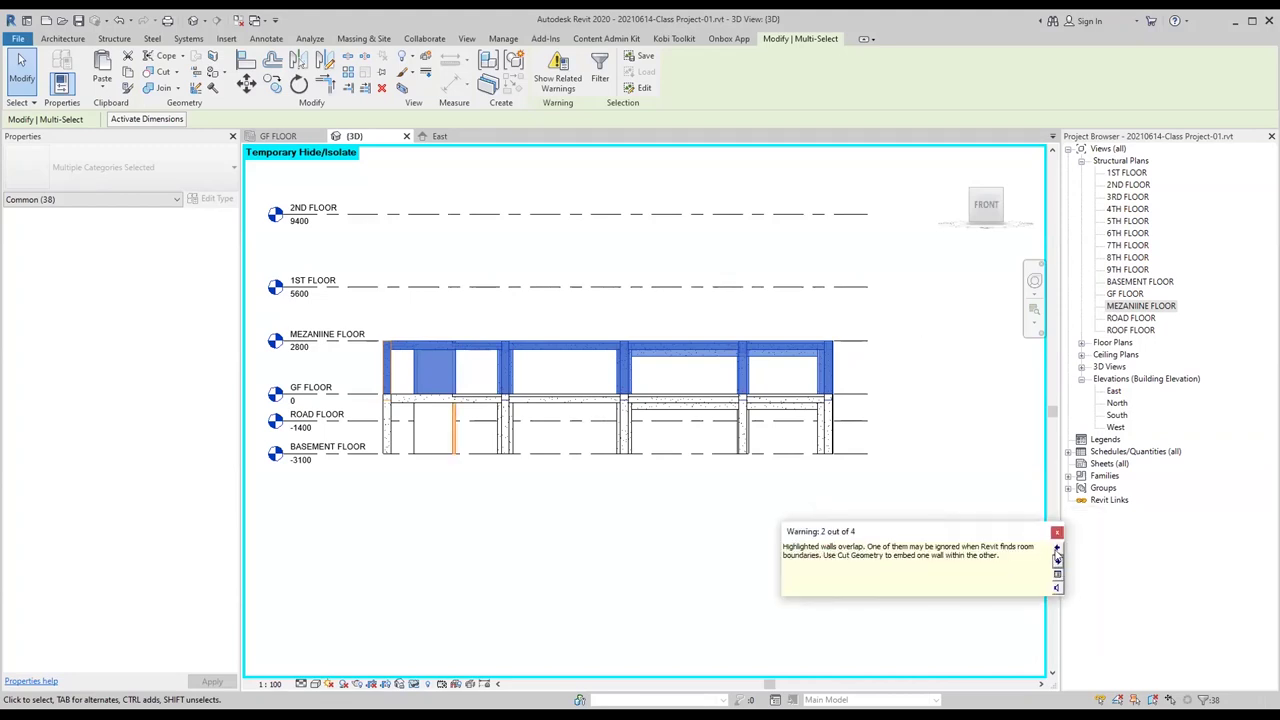
{"action": "left_click", "coordinate": [1057, 549]}
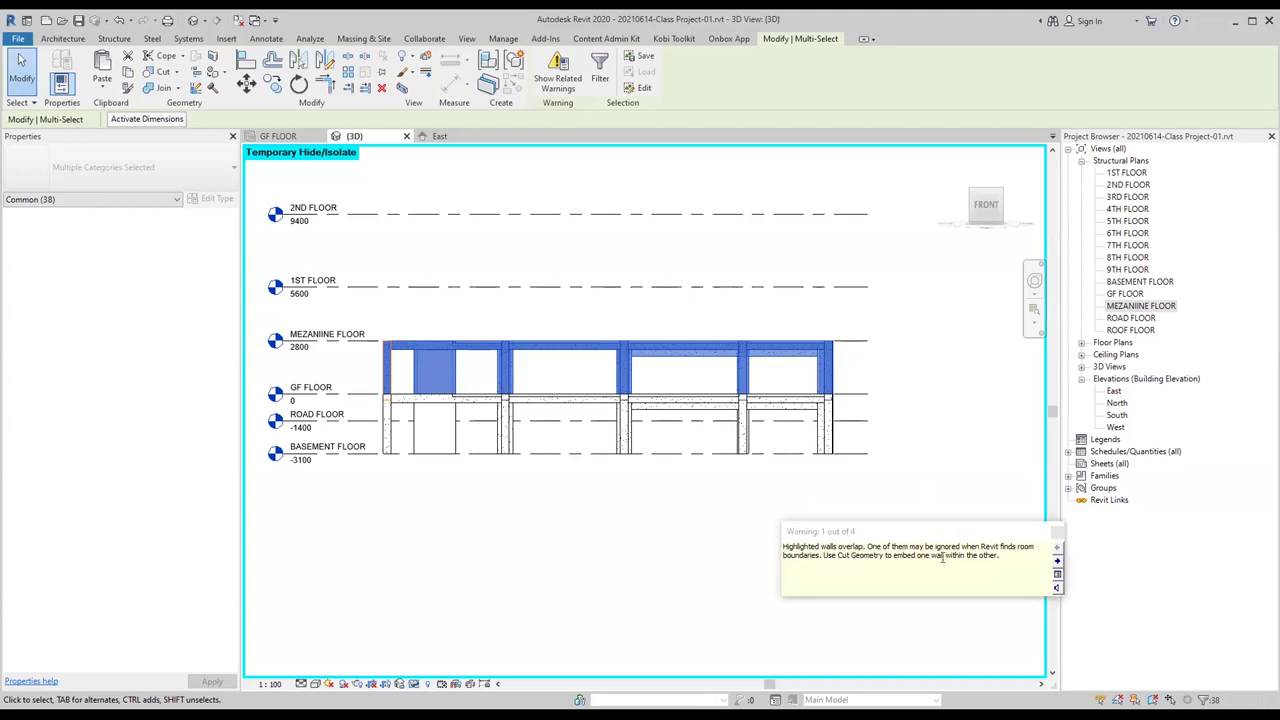
{"action": "left_click", "coordinate": [1057, 563]}
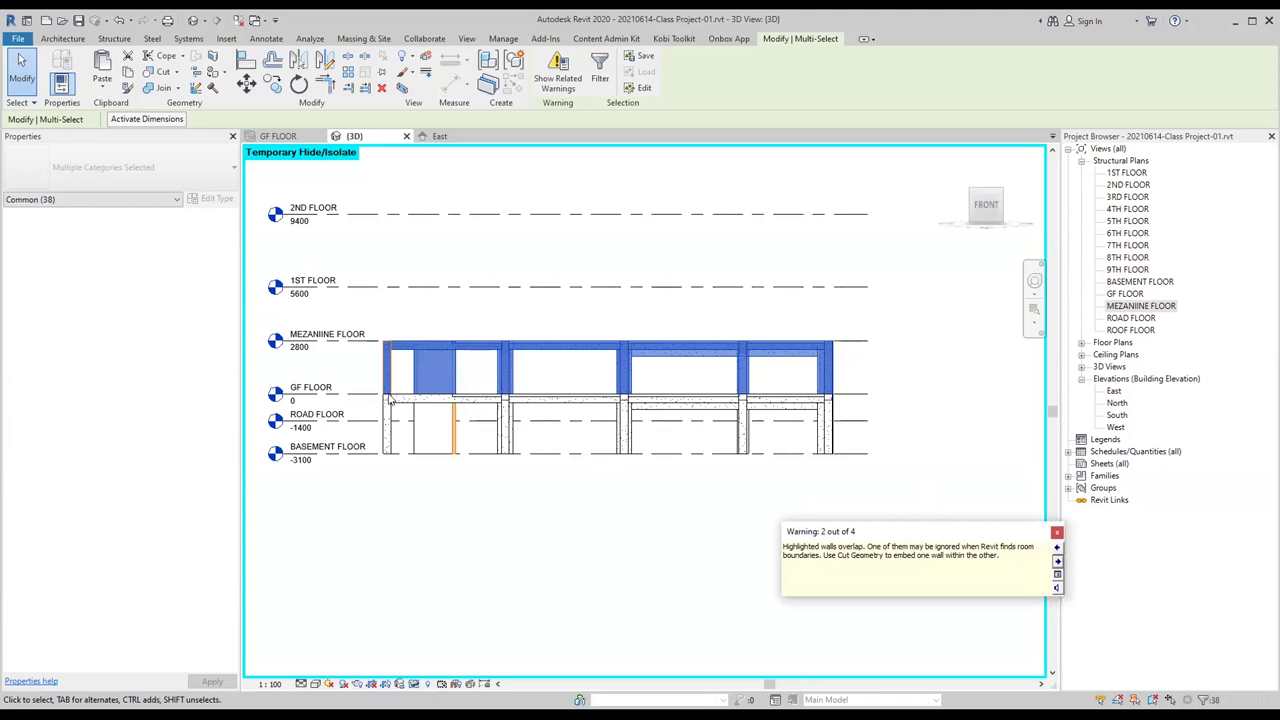
{"action": "scroll", "coordinate": [390, 378], "scroll_direction": "up", "scroll_amount": 2}
{"action": "scroll", "coordinate": [390, 378], "scroll_direction": "up", "scroll_amount": 2}
{"action": "scroll", "coordinate": [390, 378], "scroll_direction": "up", "scroll_amount": 2}
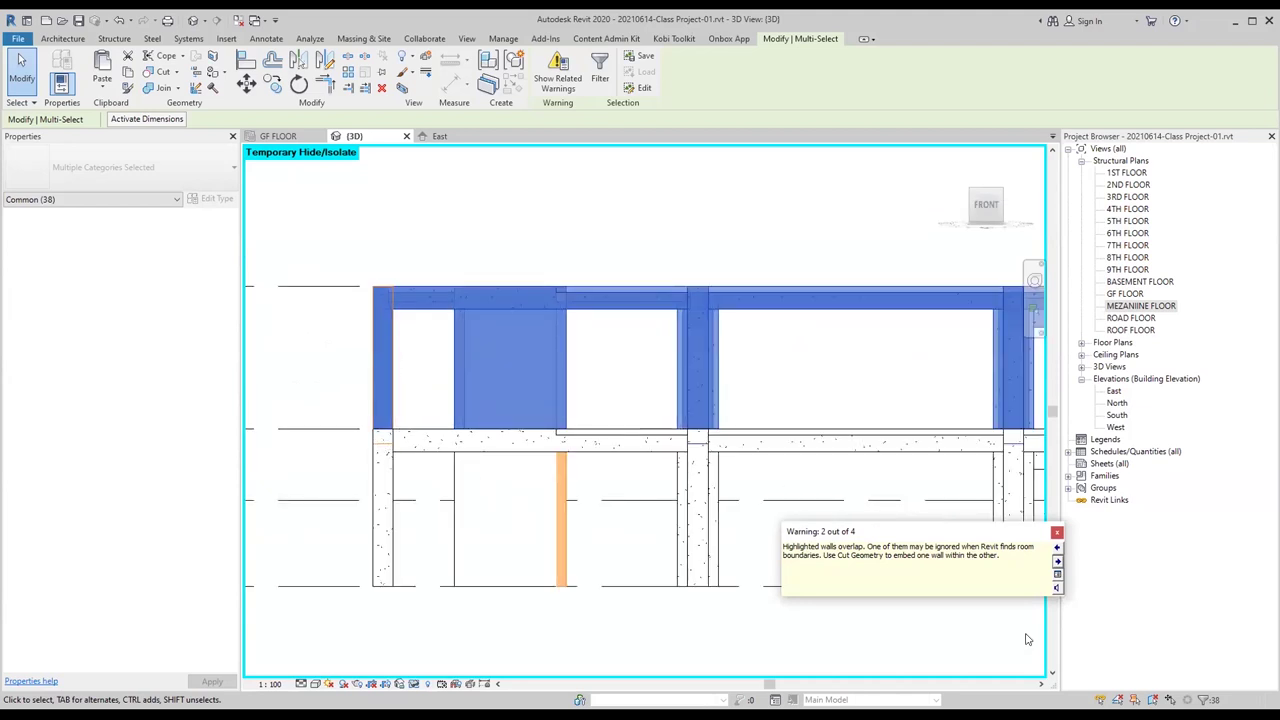
{"action": "left_click", "coordinate": [1057, 562]}
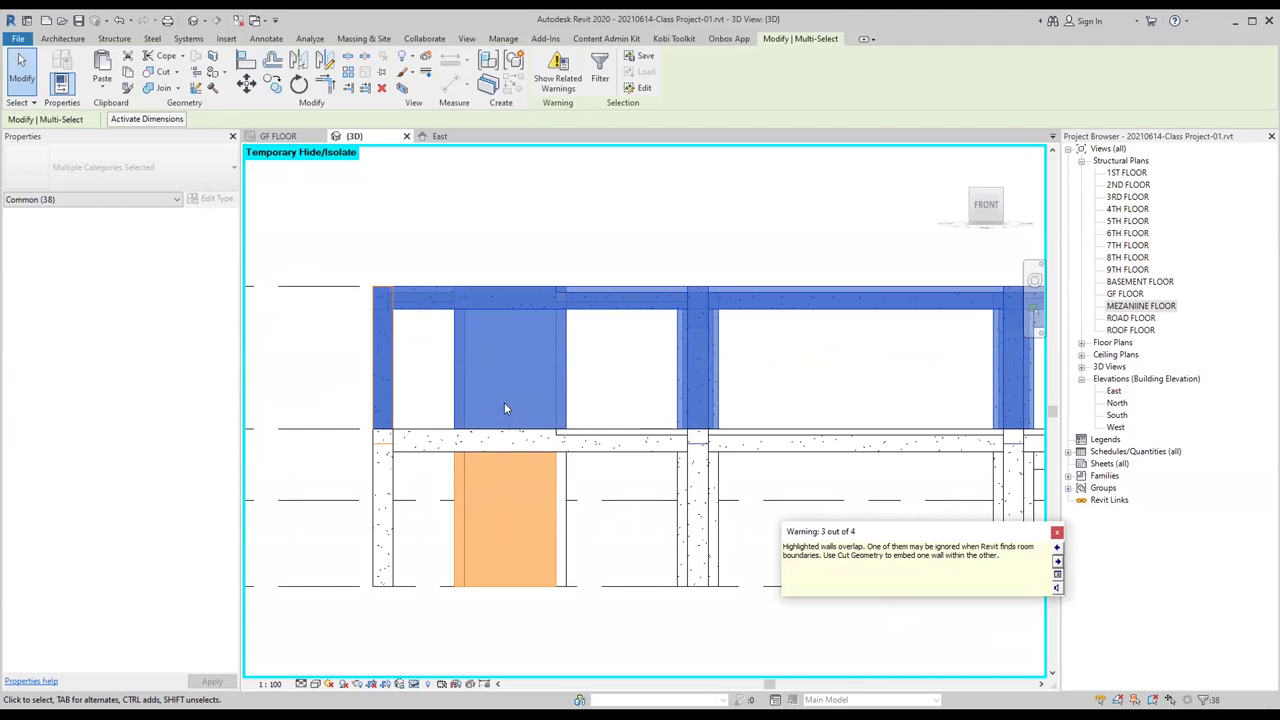
{"action": "left_click", "coordinate": [1057, 562]}
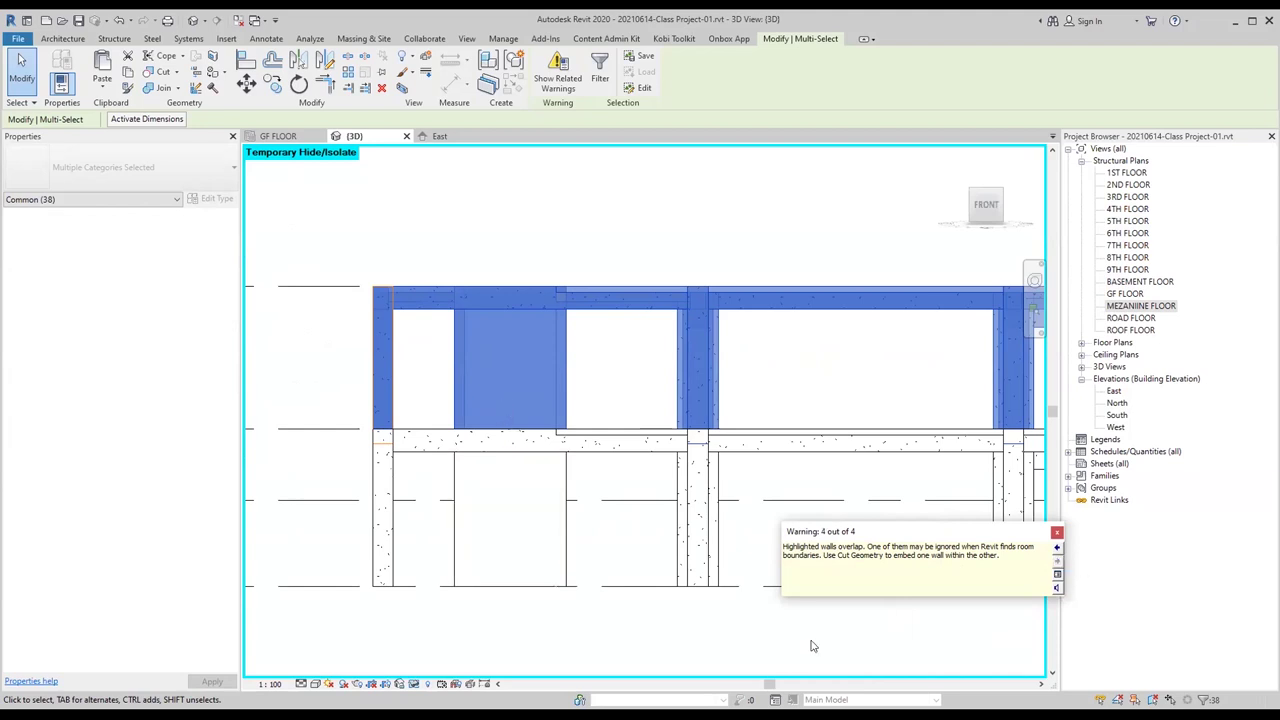
Step: Dismiss the warnings, clear the selection and inspect one column in the 3D frame
{"action": "key", "text": "z"}
{"action": "key", "text": "f"}
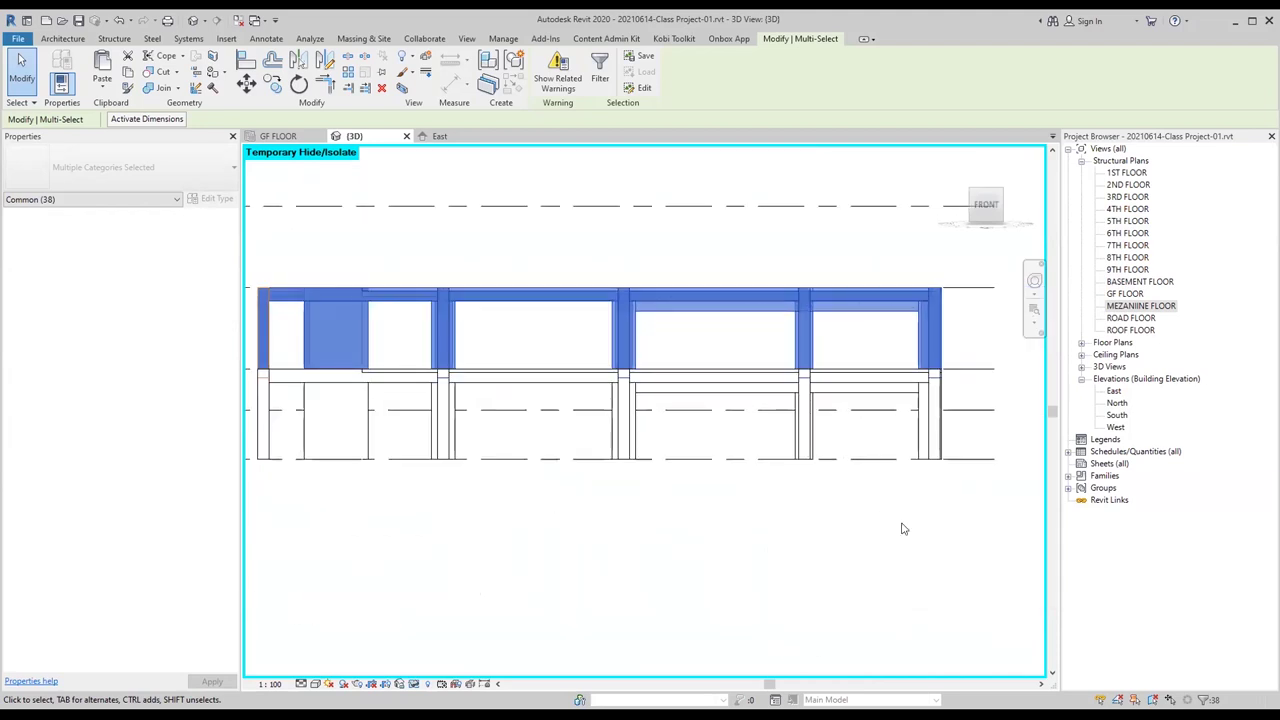
{"action": "key", "text": "Escape"}
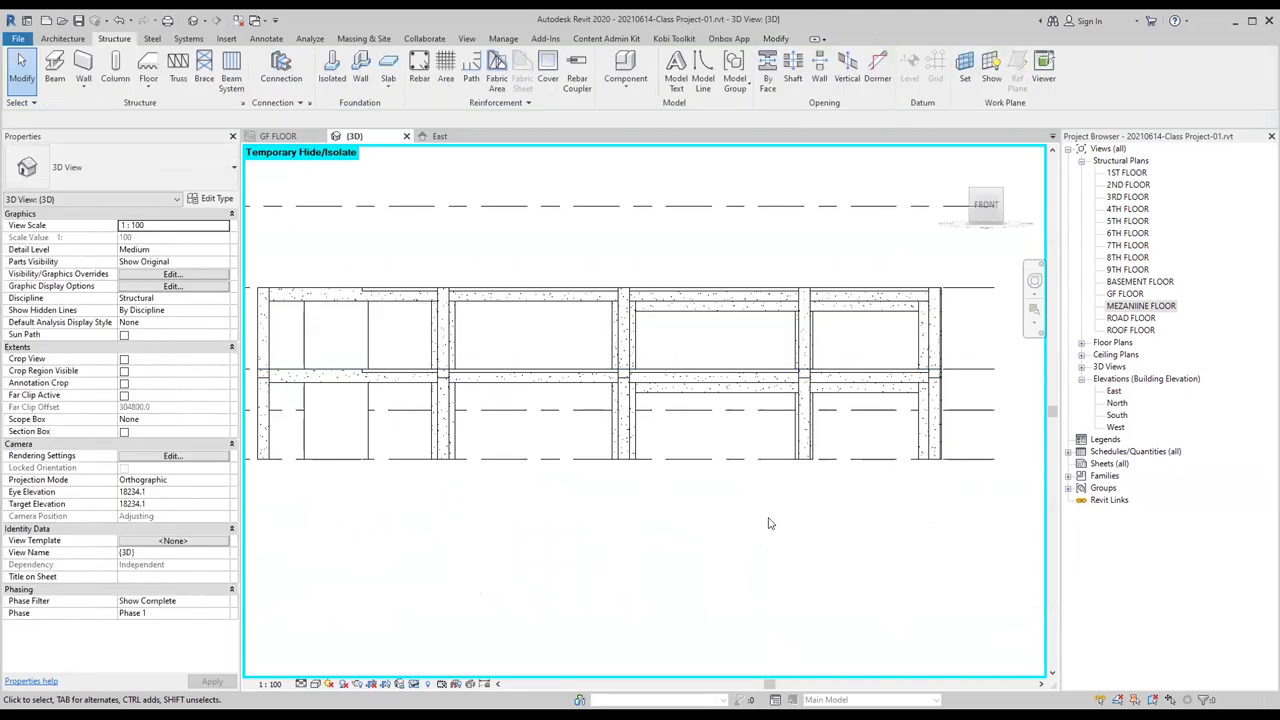
{"action": "scroll", "coordinate": [770, 522], "scroll_direction": "down", "scroll_amount": 1}
{"action": "scroll", "coordinate": [797, 523], "scroll_direction": "down", "scroll_amount": 1}
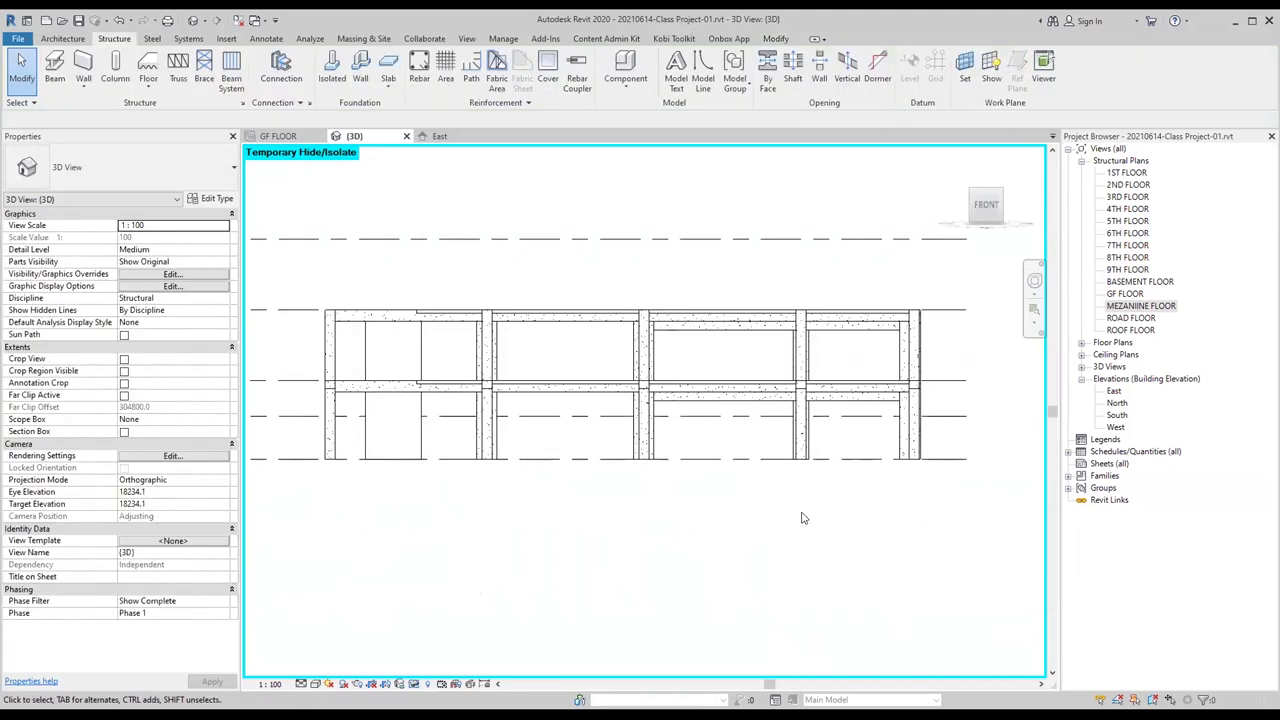
{"action": "left_click", "coordinate": [645, 365]}
{"action": "scroll", "coordinate": [645, 365], "scroll_direction": "up", "scroll_amount": 2}
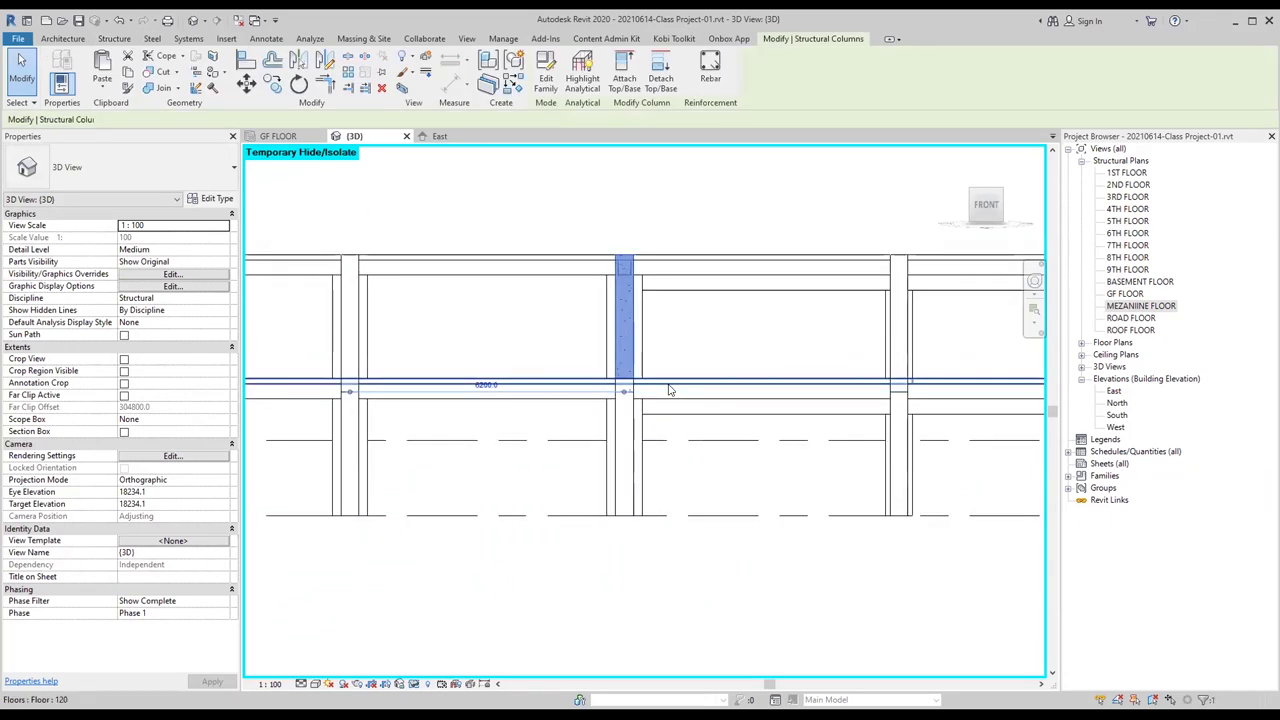
{"action": "key", "text": "Escape"}
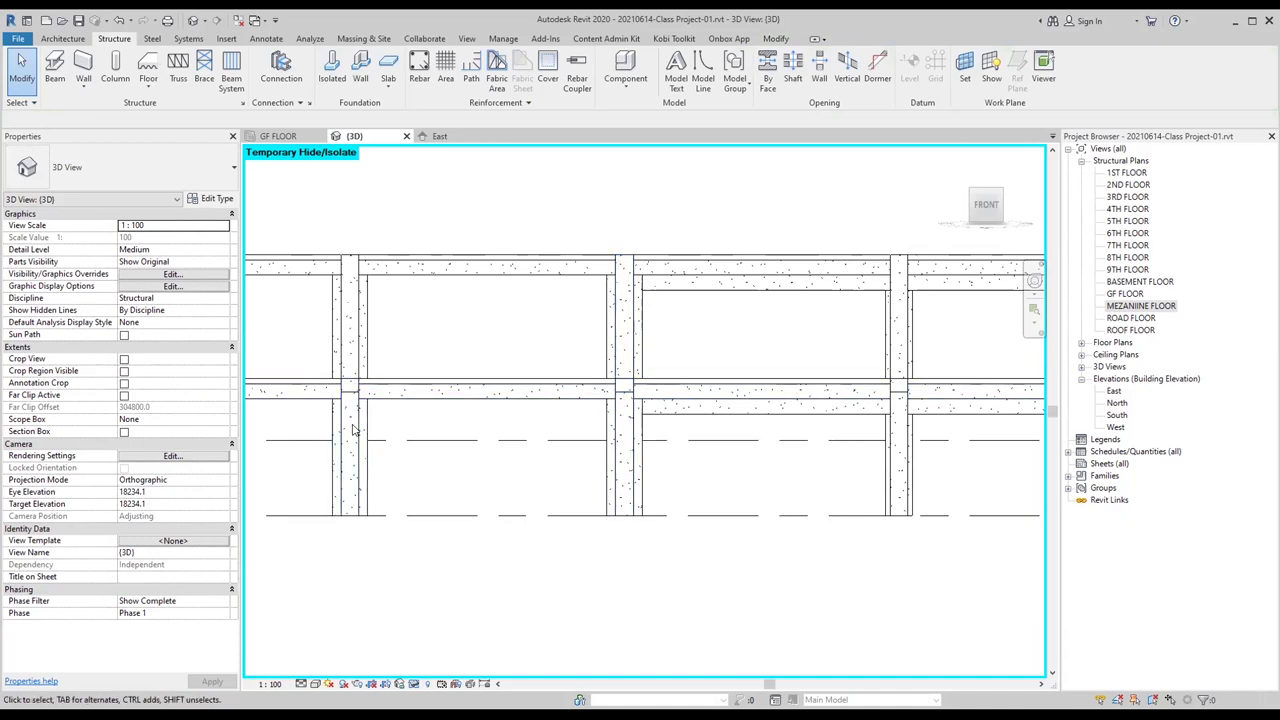
Step: Bring the level heads into view and window-select the mezzanine storey framing
{"action": "scroll", "coordinate": [468, 425], "scroll_direction": "down", "scroll_amount": 1}
{"action": "scroll", "coordinate": [490, 426], "scroll_direction": "down", "scroll_amount": 1}
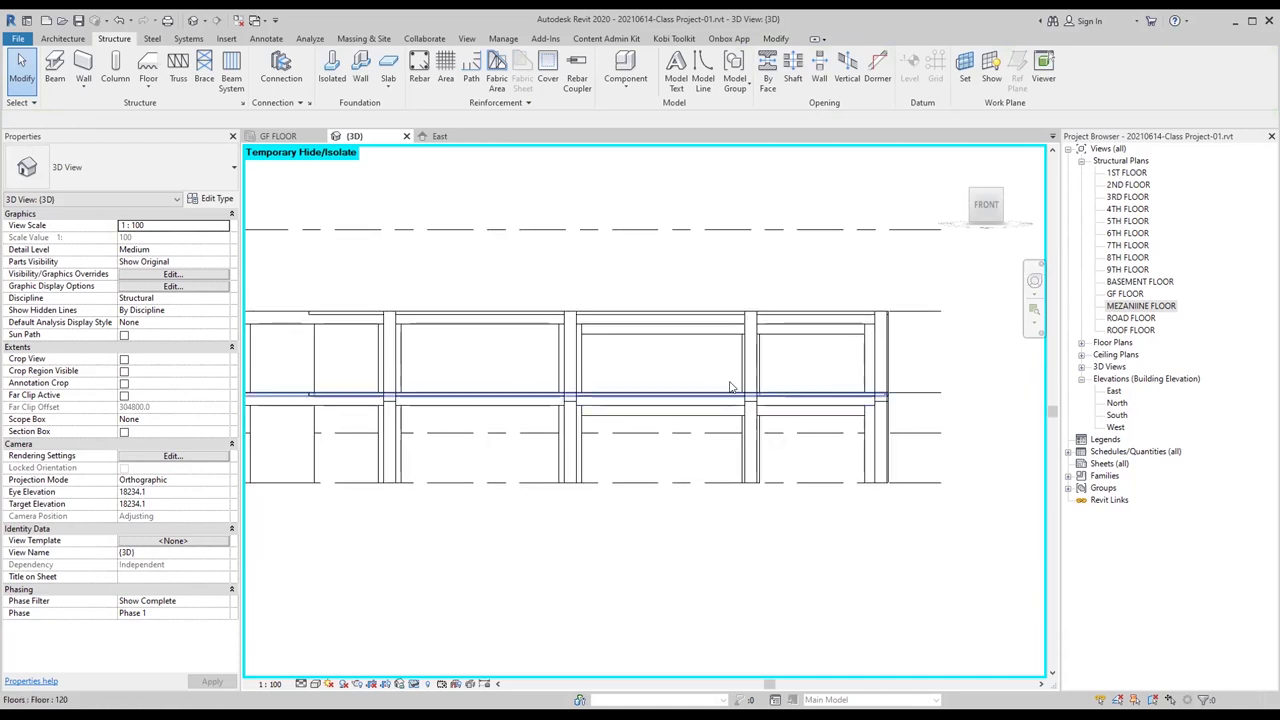
{"action": "scroll", "coordinate": [640, 420], "scroll_direction": "down", "scroll_amount": 1}
{"action": "middle_click_drag", "start_coordinate": [640, 420], "coordinate": [667, 423]}
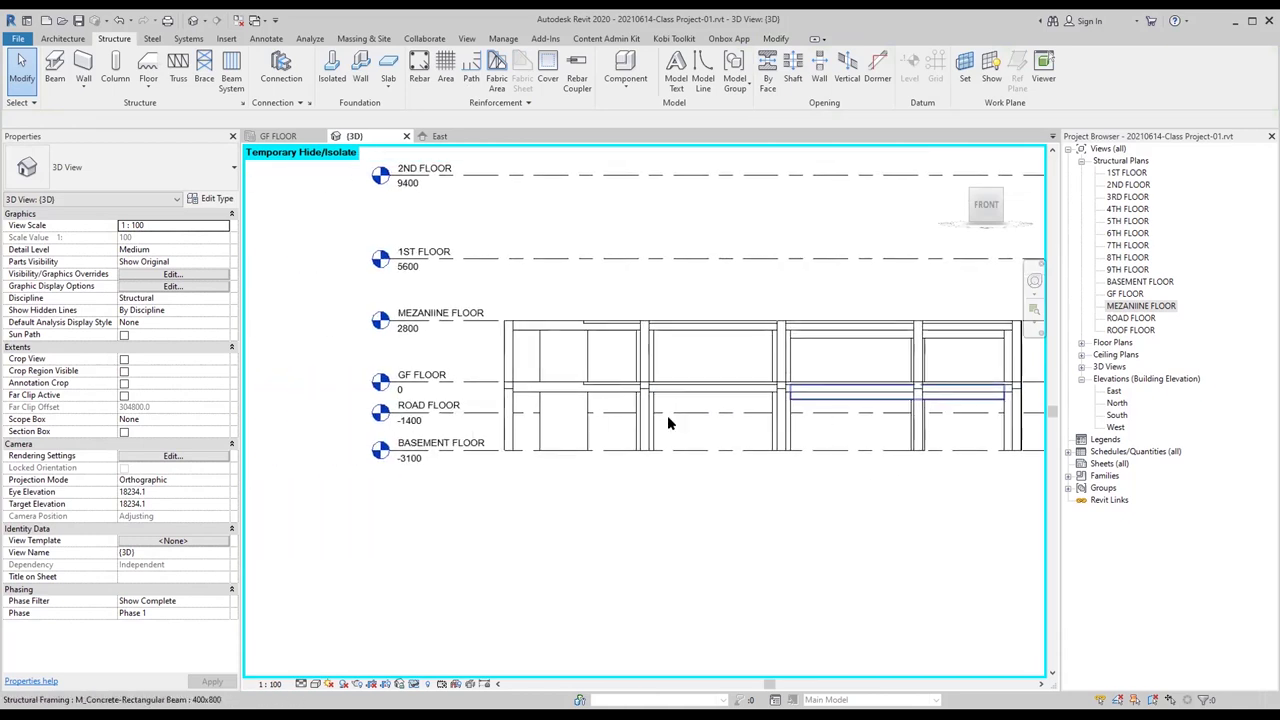
{"action": "scroll", "coordinate": [495, 425], "scroll_direction": "up", "scroll_amount": 1}
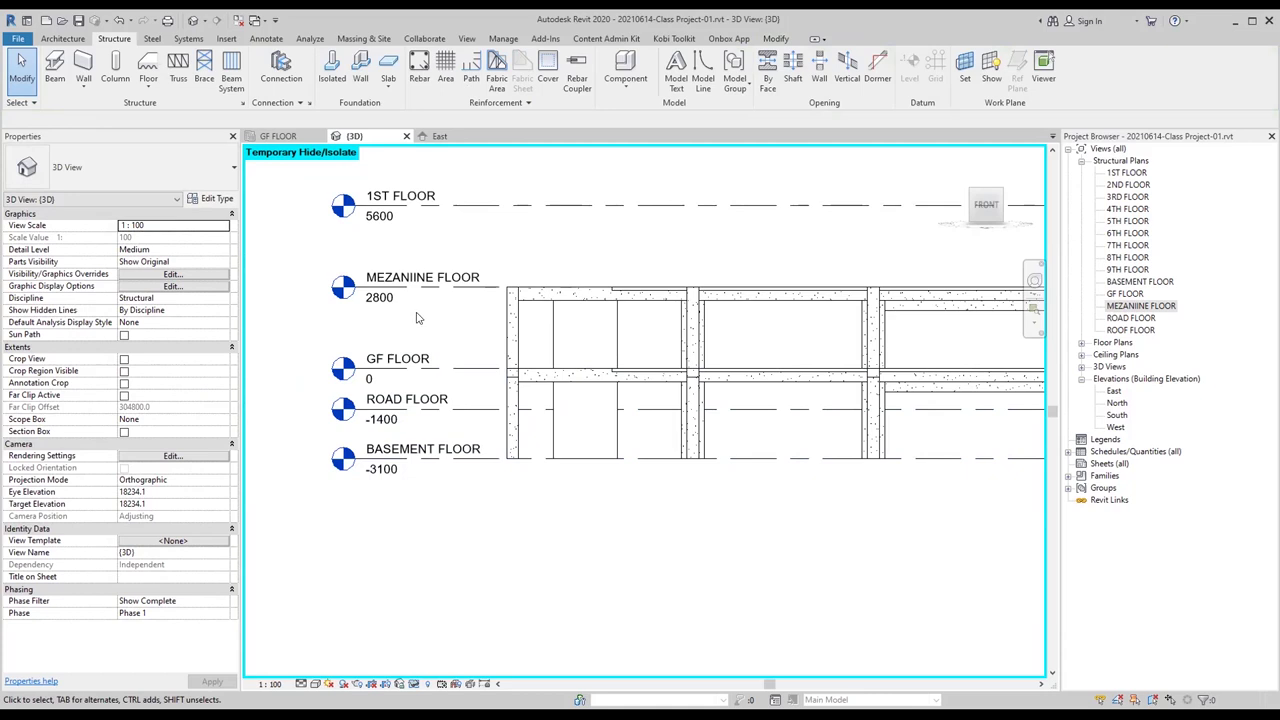
{"action": "scroll", "coordinate": [420, 319], "scroll_direction": "down", "scroll_amount": 1}
{"action": "scroll", "coordinate": [475, 343], "scroll_direction": "down", "scroll_amount": 1}
{"action": "middle_click_drag", "start_coordinate": [475, 343], "coordinate": [462, 339]}
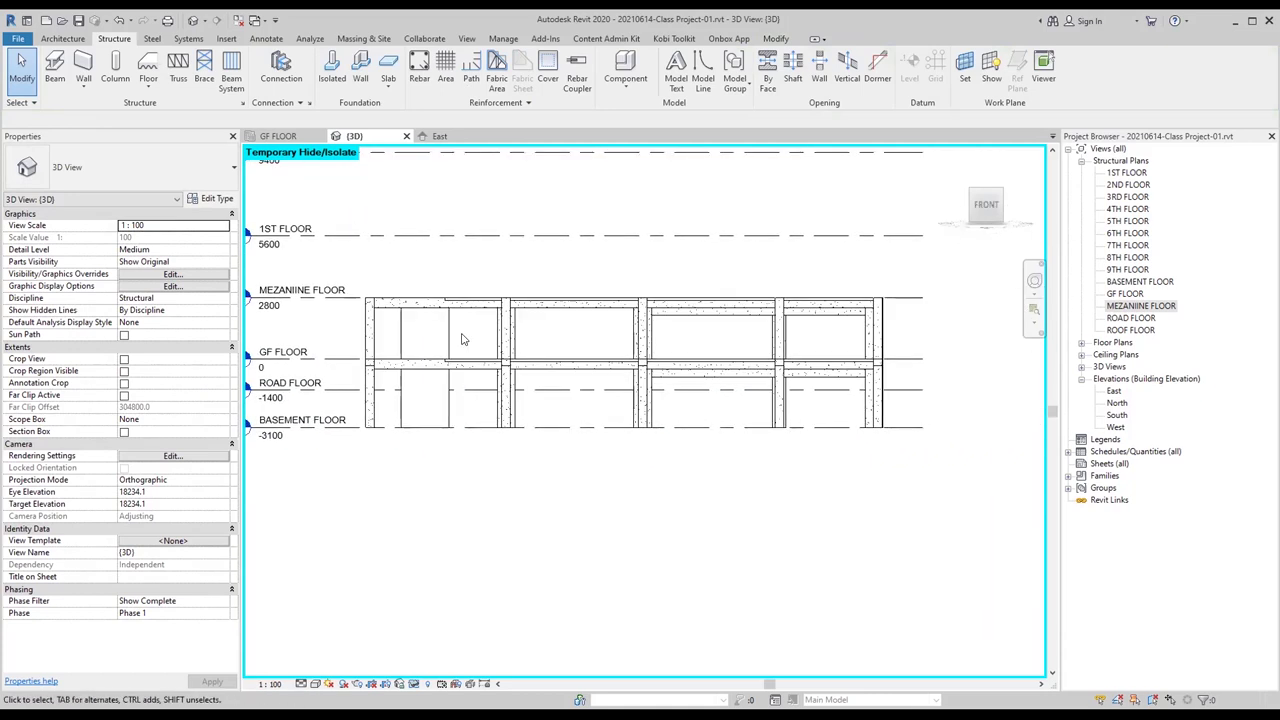
{"action": "middle_click_drag", "start_coordinate": [463, 266], "coordinate": [435, 272]}
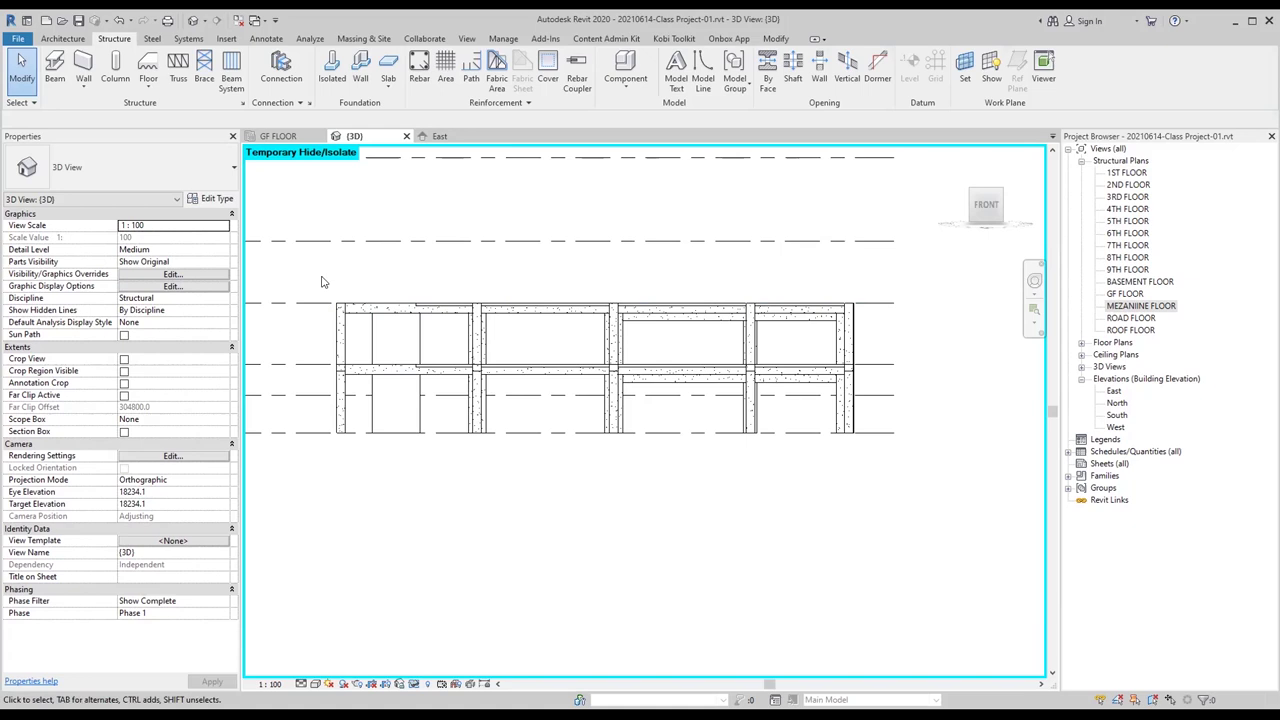
{"action": "mouse_move", "coordinate": [322, 282]}
{"action": "left_mouse_down"}
{"action": "mouse_move", "coordinate": [389, 362]}
{"action": "mouse_move", "coordinate": [808, 379]}
{"action": "left_mouse_up"}
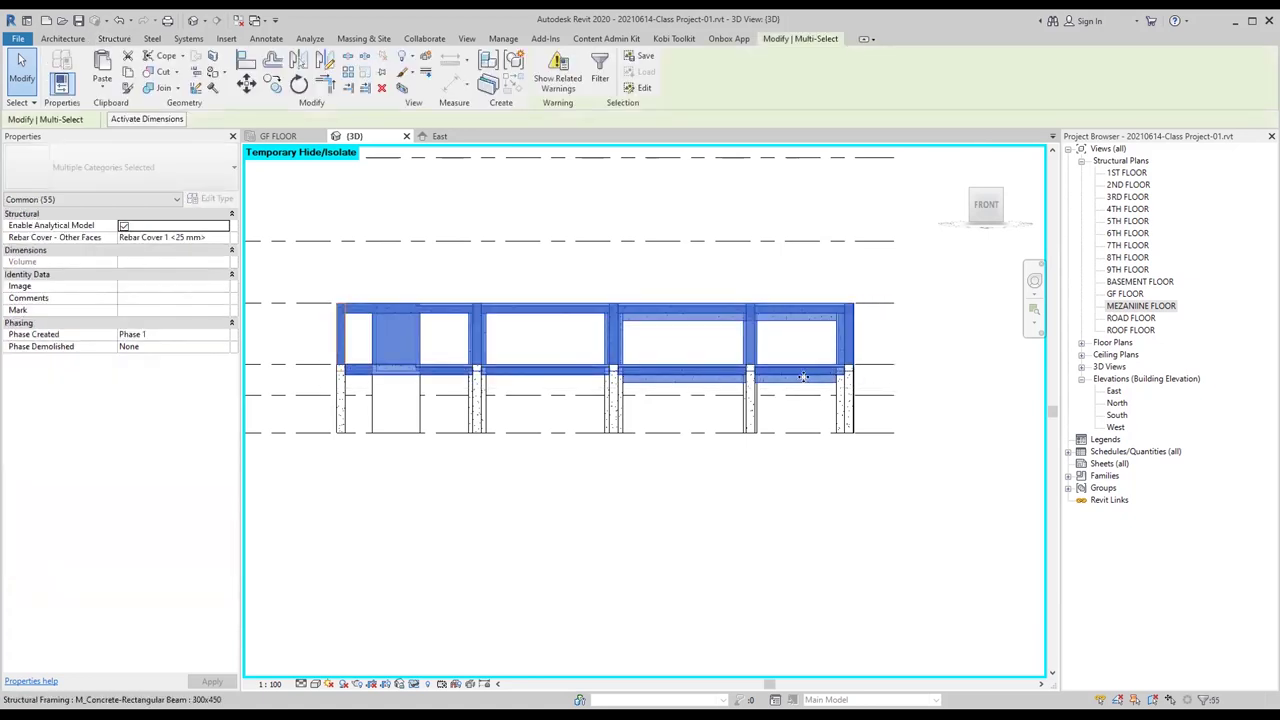
Step: Crossing-select all columns and walls across the mezzanine storey
{"action": "left_click", "coordinate": [867, 351]}
{"action": "left_click_drag", "start_coordinate": [885, 333], "coordinate": [340, 345]}
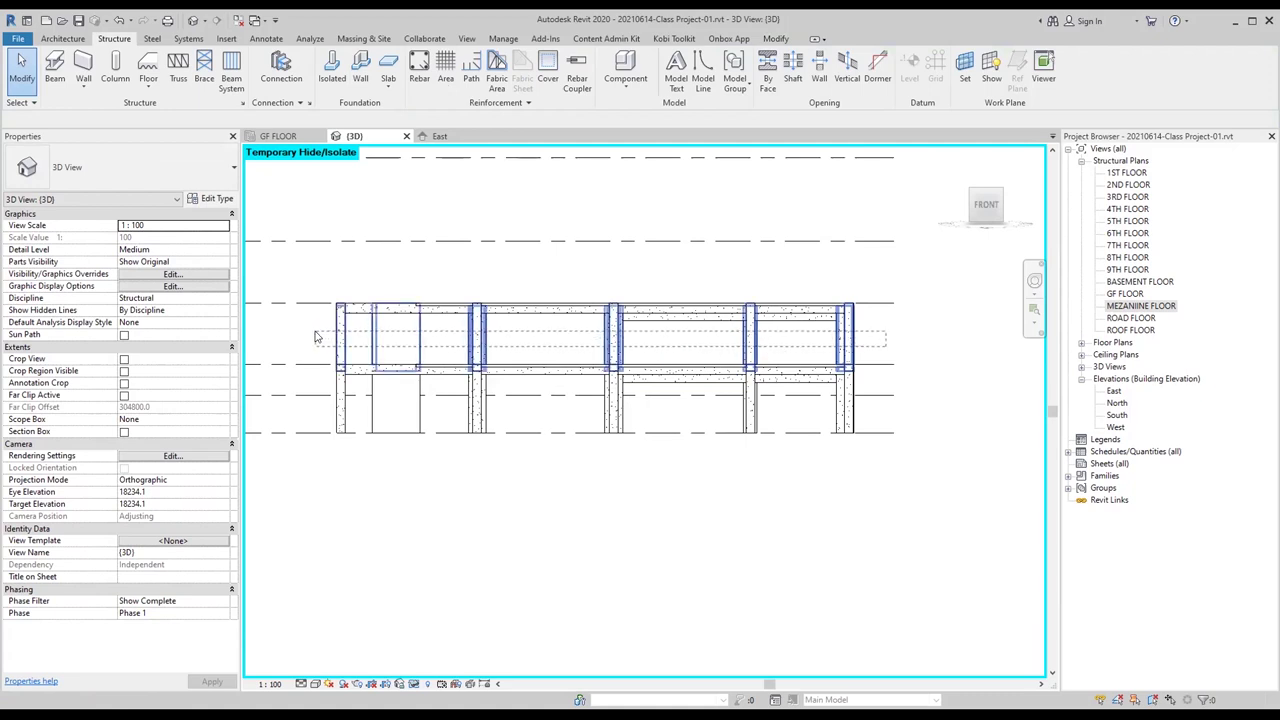
{"action": "left_click_drag", "start_coordinate": [340, 340], "coordinate": [315, 337]}
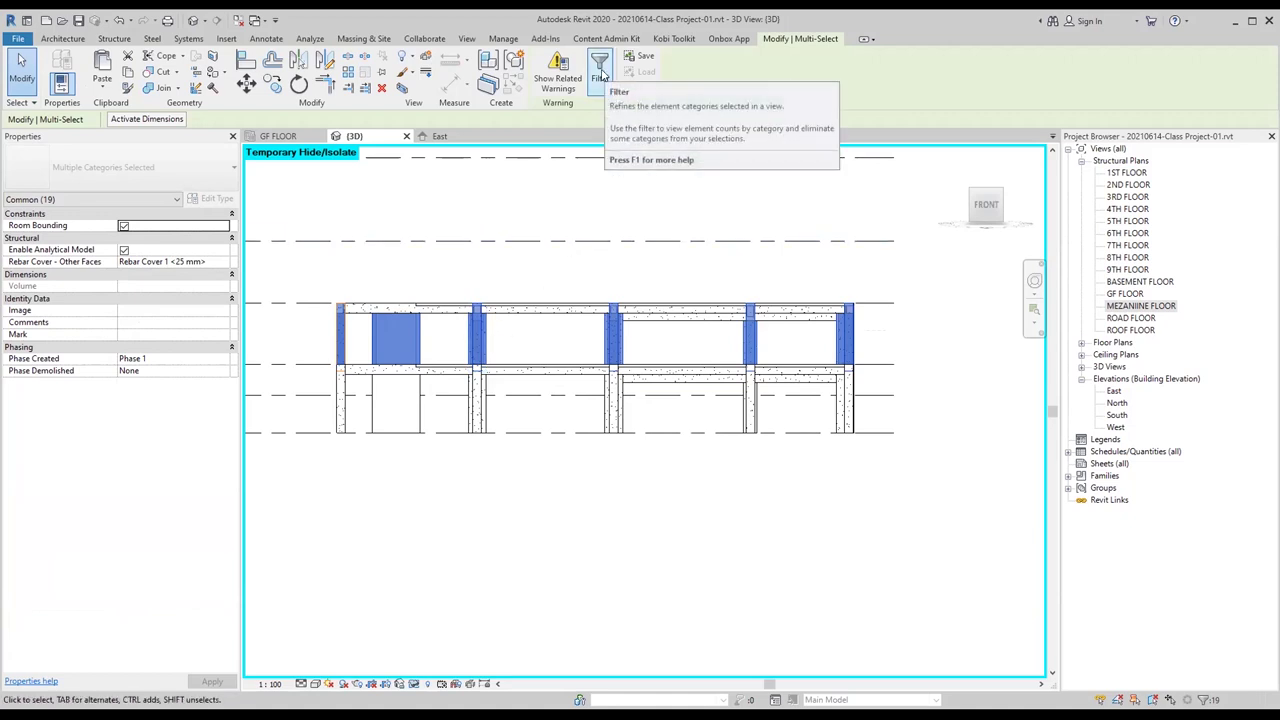
Step: Filter out Walls so only the 15 structural columns stay selected
{"action": "left_click", "coordinate": [601, 75]}
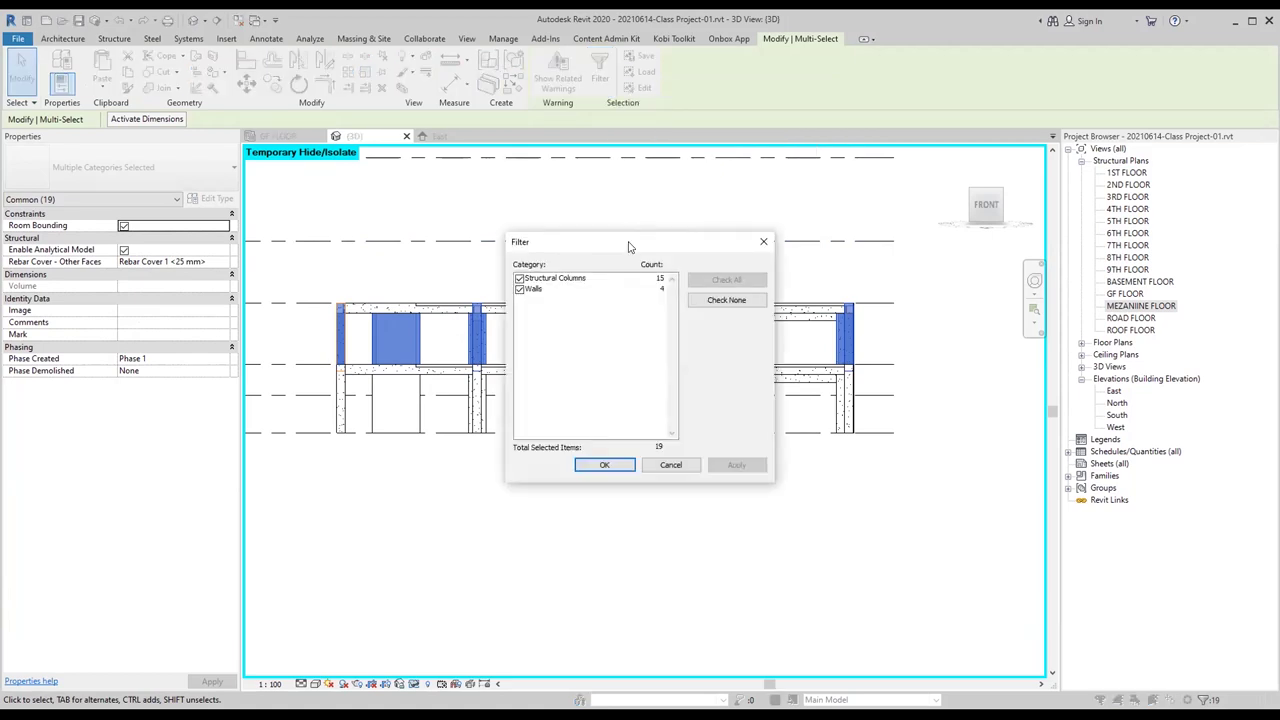
{"action": "left_click_drag", "start_coordinate": [629, 243], "coordinate": [1014, 78]}
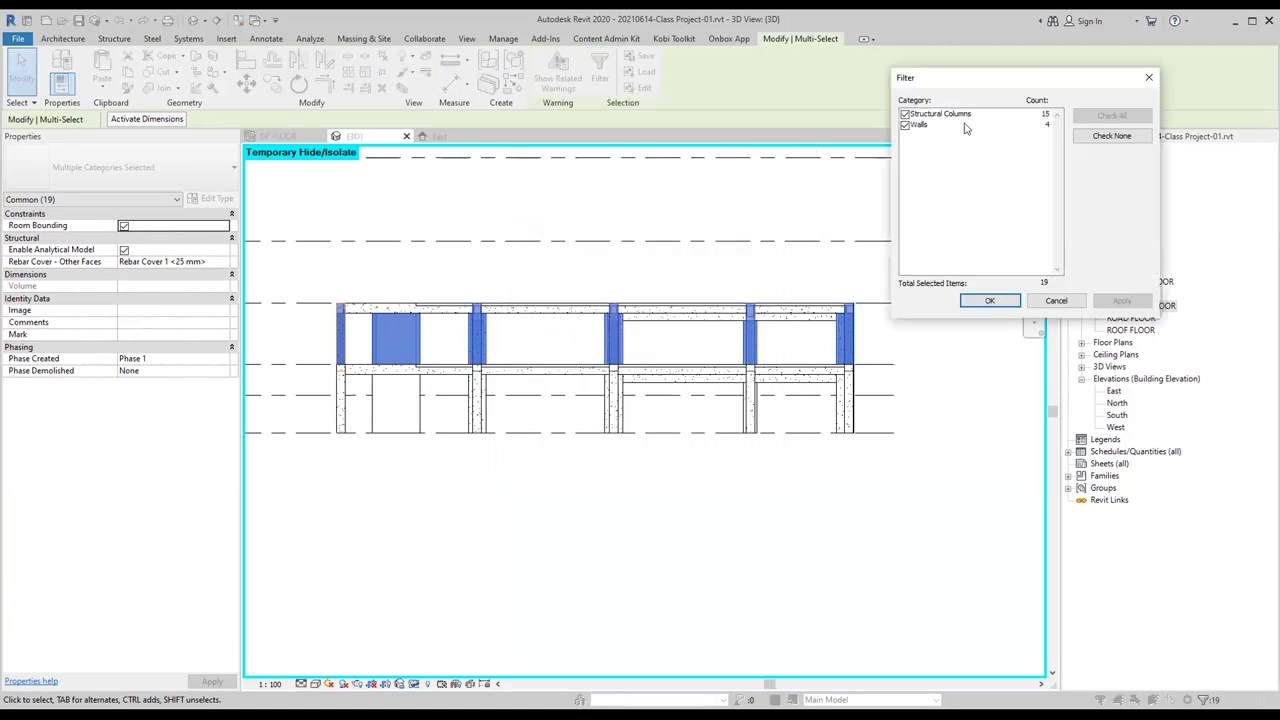
{"action": "left_click", "coordinate": [905, 125]}
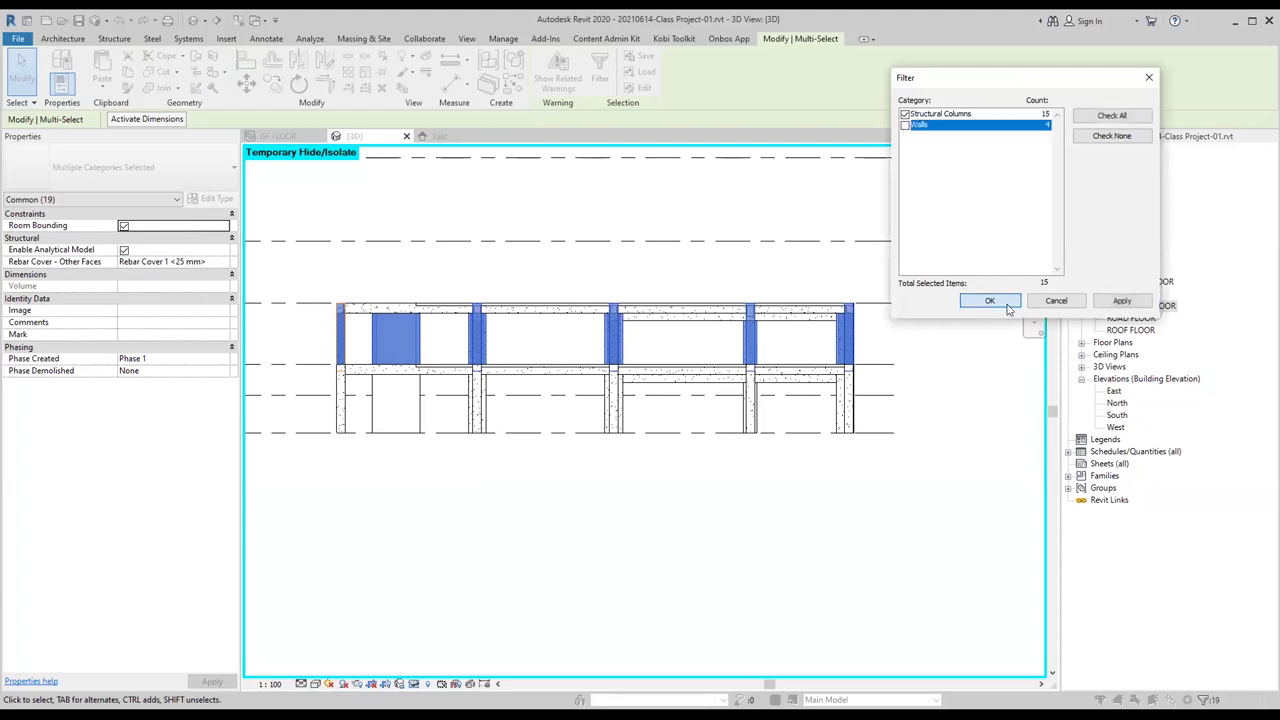
{"action": "left_click", "coordinate": [989, 301]}
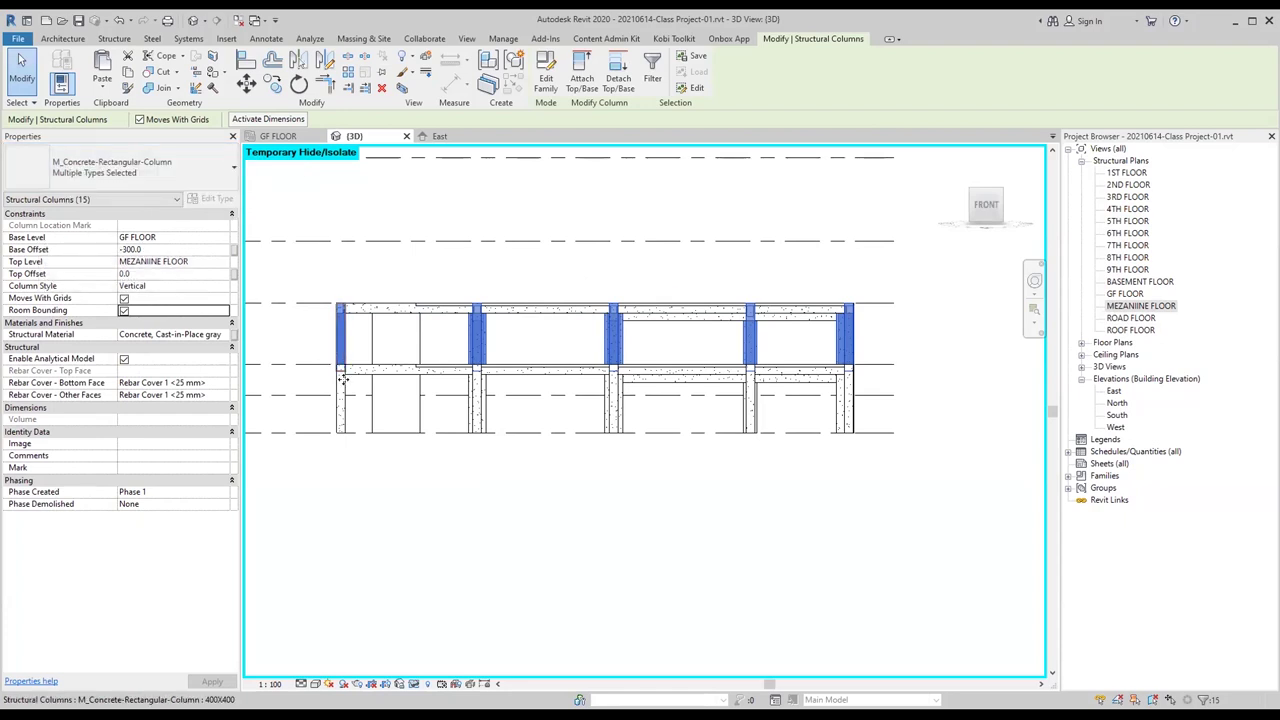
Step: Bring the level names into view to check the selected columns' extents
{"action": "middle_click_drag", "start_coordinate": [420, 478], "coordinate": [521, 483]}
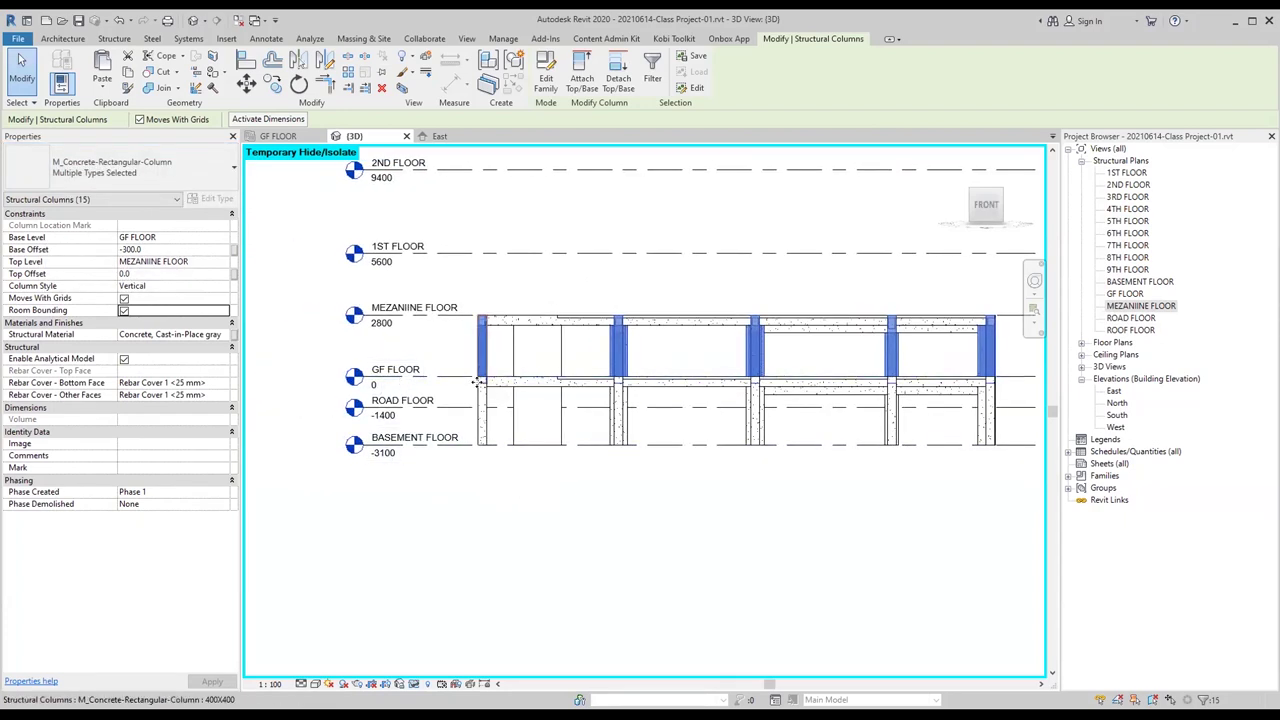
{"action": "scroll", "coordinate": [474, 379], "scroll_direction": "up", "scroll_amount": 2}
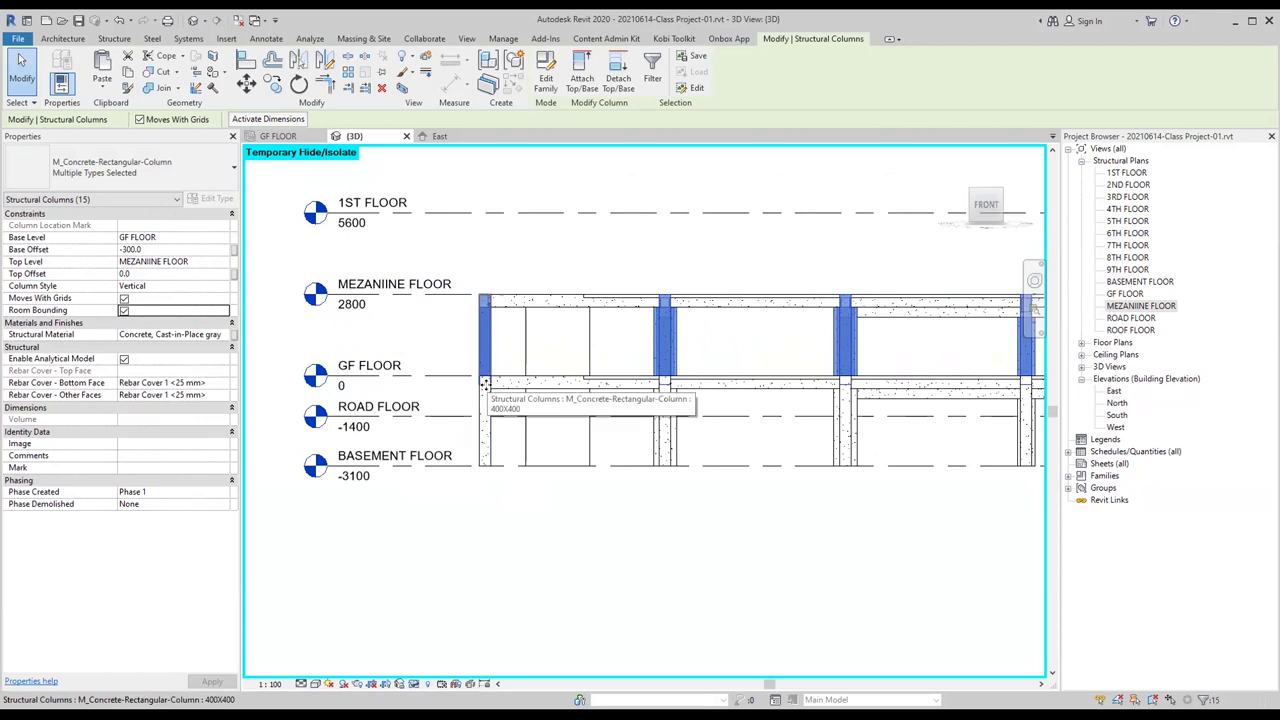
{"action": "scroll", "coordinate": [485, 383], "scroll_direction": "up", "scroll_amount": 2}
{"action": "scroll", "coordinate": [485, 383], "scroll_direction": "up", "scroll_amount": 2}
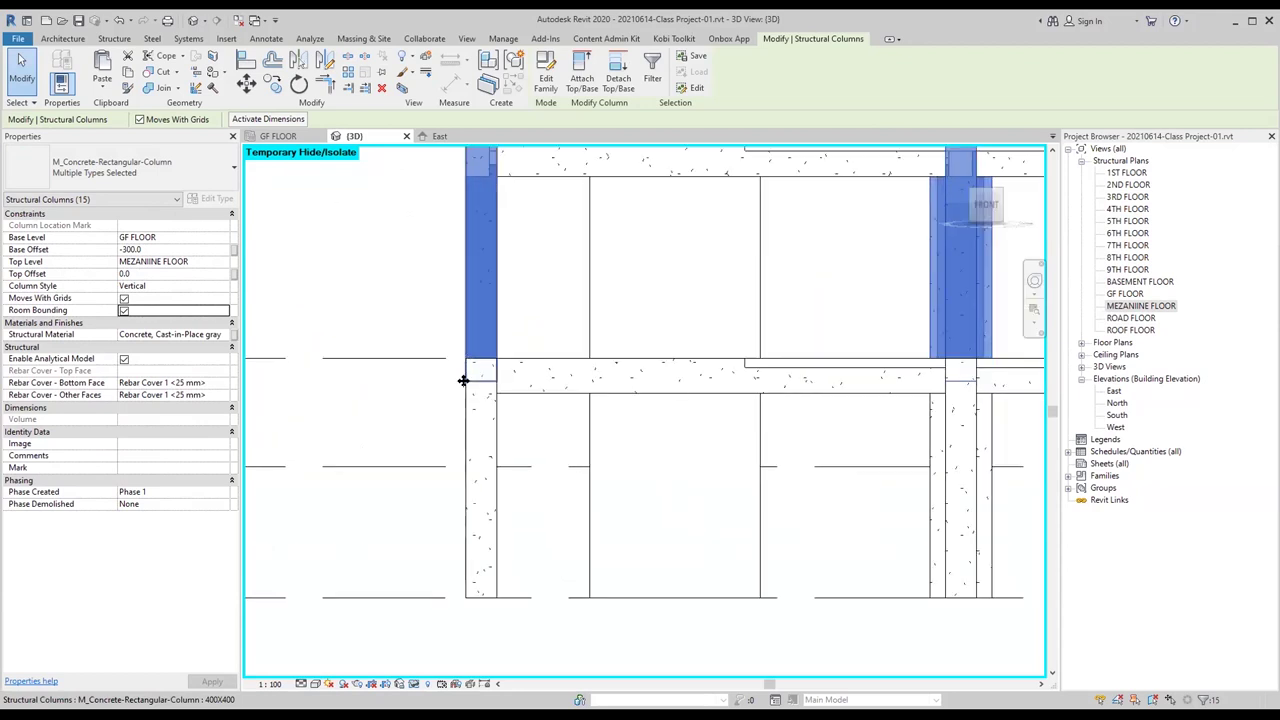
{"action": "scroll", "coordinate": [492, 380], "scroll_direction": "down", "scroll_amount": 2}
{"action": "scroll", "coordinate": [500, 372], "scroll_direction": "down", "scroll_amount": 3}
{"action": "scroll", "coordinate": [510, 360], "scroll_direction": "down", "scroll_amount": 1}
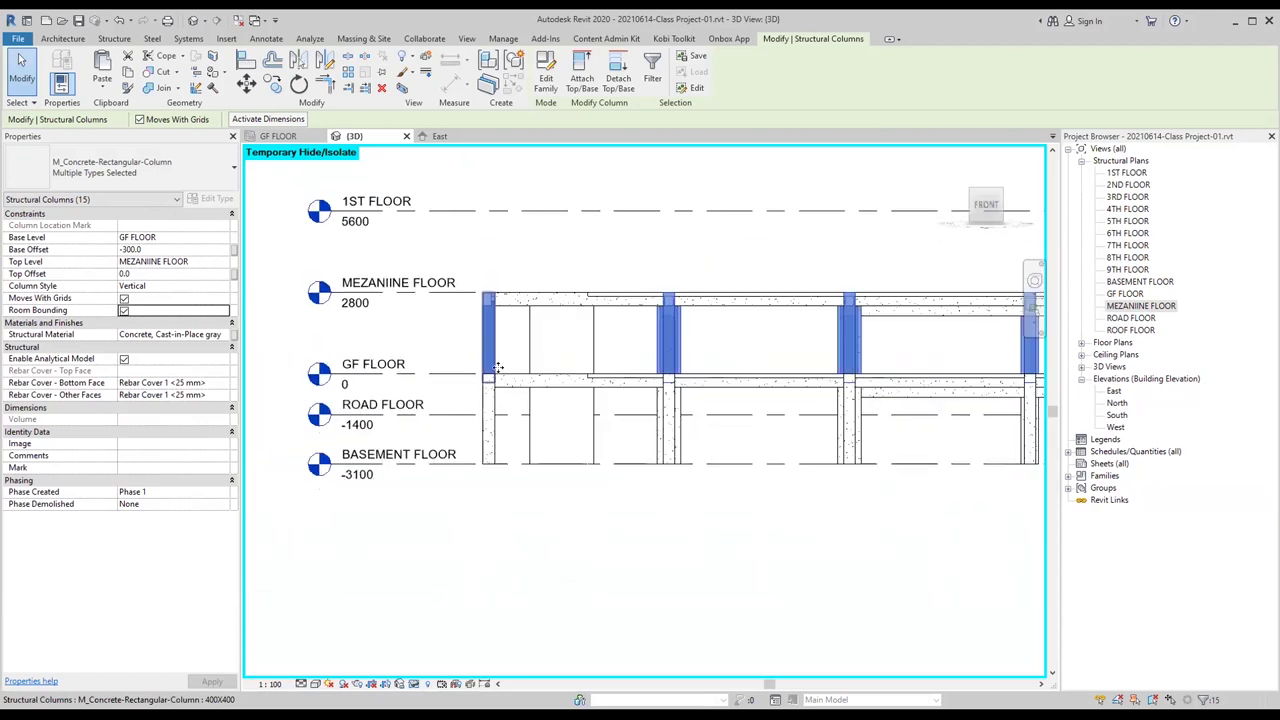
{"action": "middle_click_drag", "start_coordinate": [516, 355], "coordinate": [501, 360]}
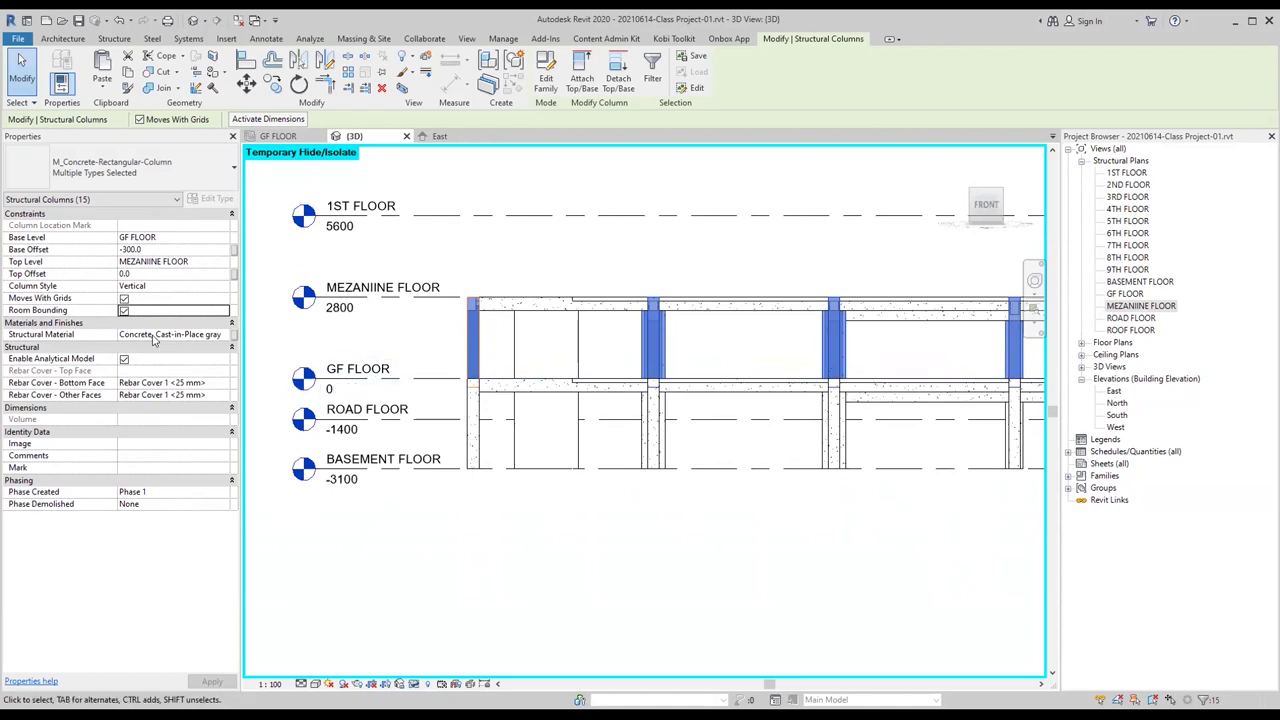
Step: Change the 15 columns' Base Offset from -300 to 0 and apply
{"action": "left_click", "coordinate": [141, 251]}
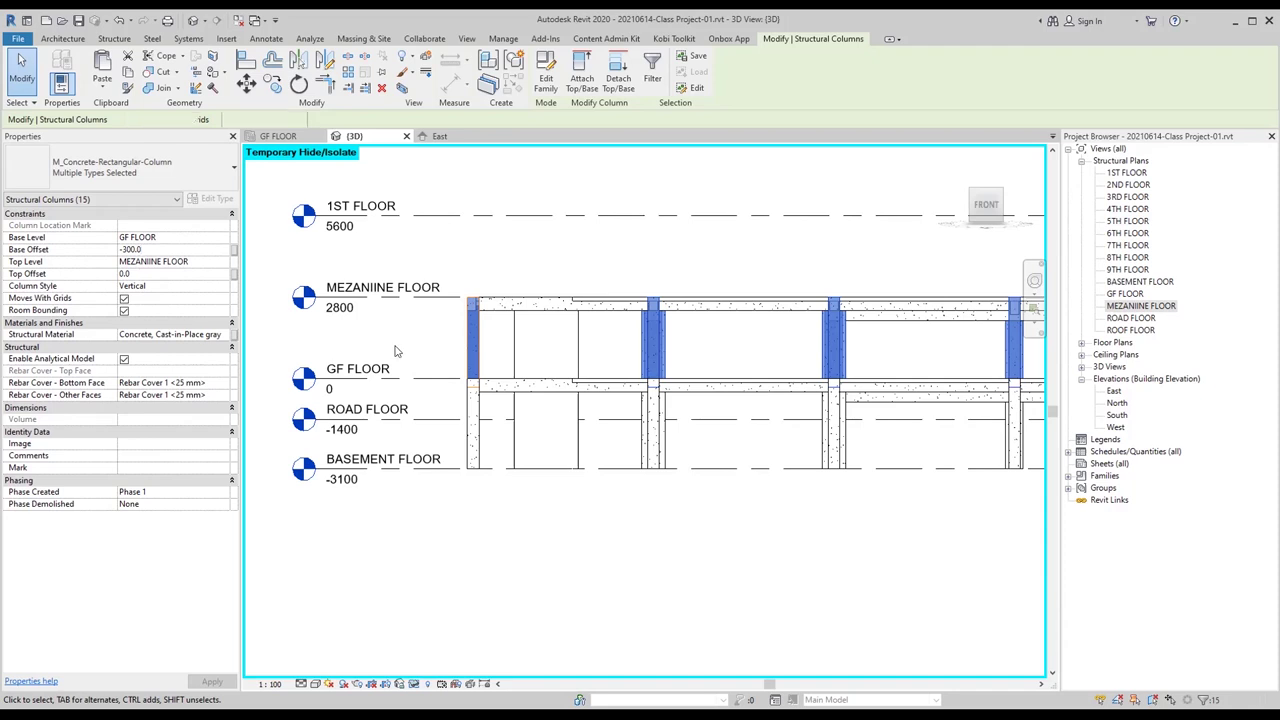
{"action": "scroll", "coordinate": [514, 323], "scroll_direction": "up", "scroll_amount": 3}
{"action": "scroll", "coordinate": [489, 367], "scroll_direction": "up", "scroll_amount": 3}
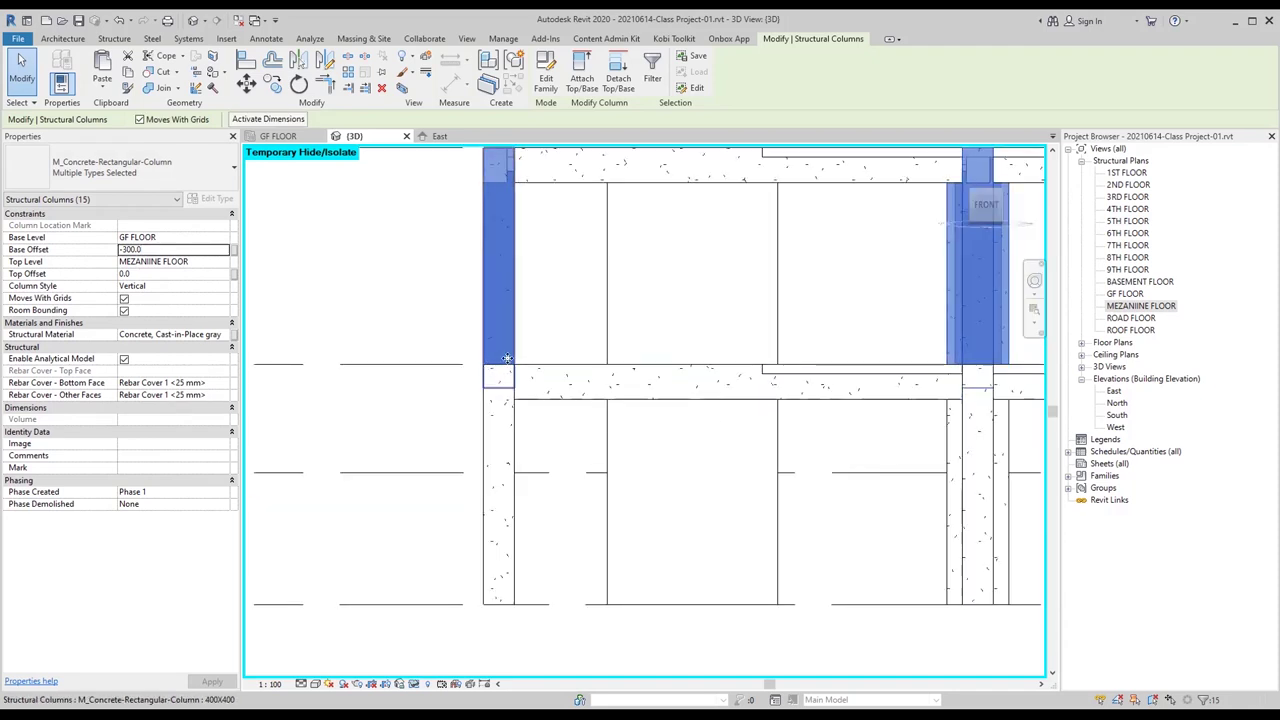
{"action": "scroll", "coordinate": [508, 390], "scroll_direction": "down", "scroll_amount": 3}
{"action": "scroll", "coordinate": [508, 390], "scroll_direction": "down", "scroll_amount": 2}
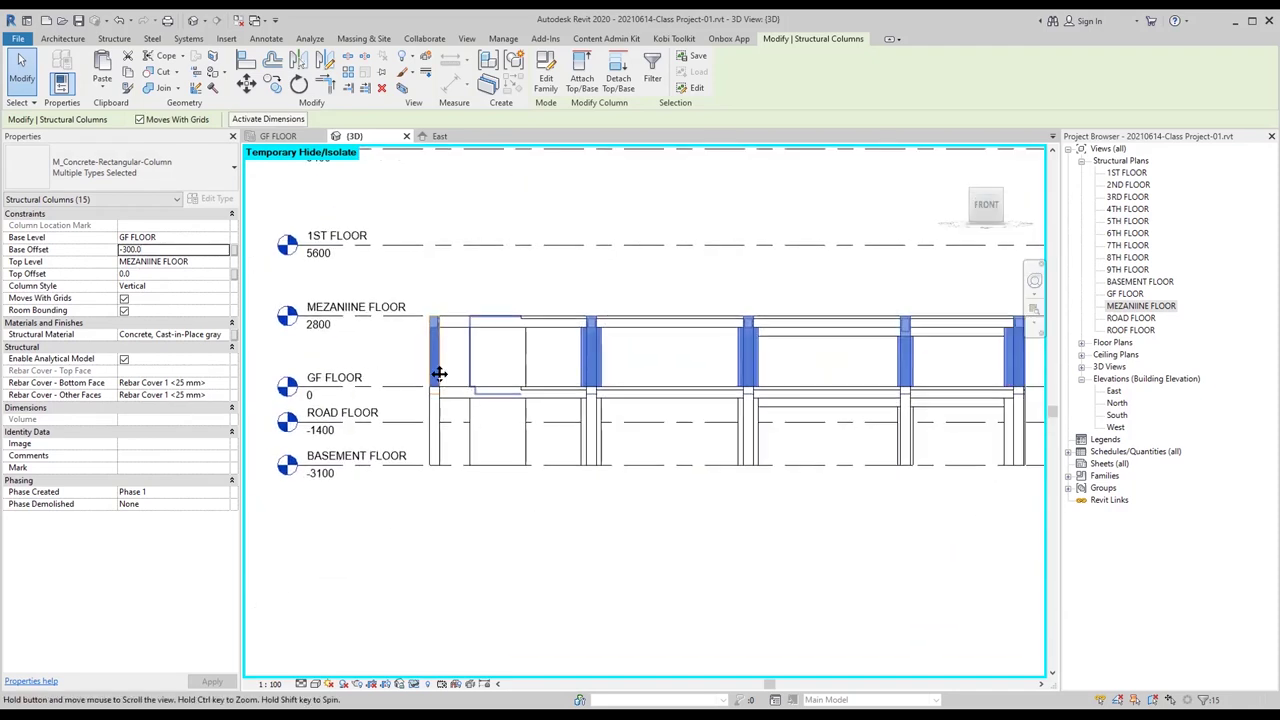
{"action": "middle_click_drag", "start_coordinate": [439, 373], "coordinate": [396, 375]}
{"action": "left_click", "coordinate": [154, 249]}
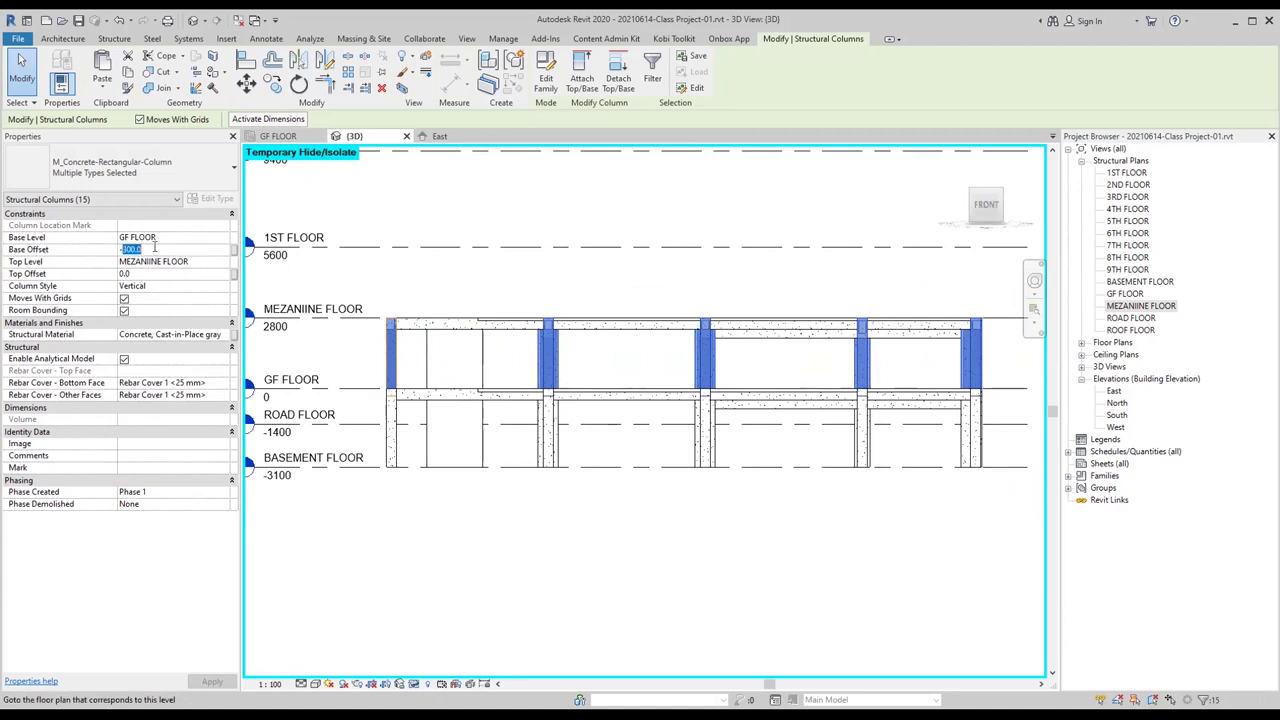
{"action": "type", "text": "0"}
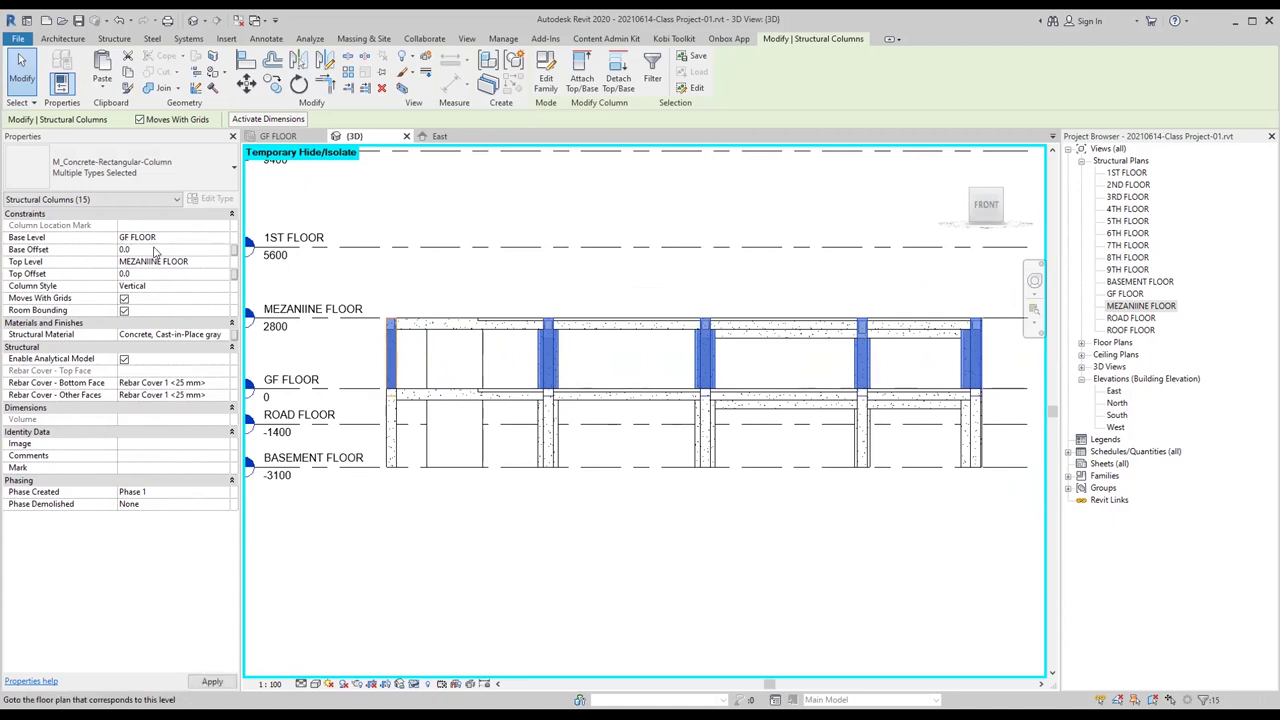
{"action": "left_click", "coordinate": [212, 681]}
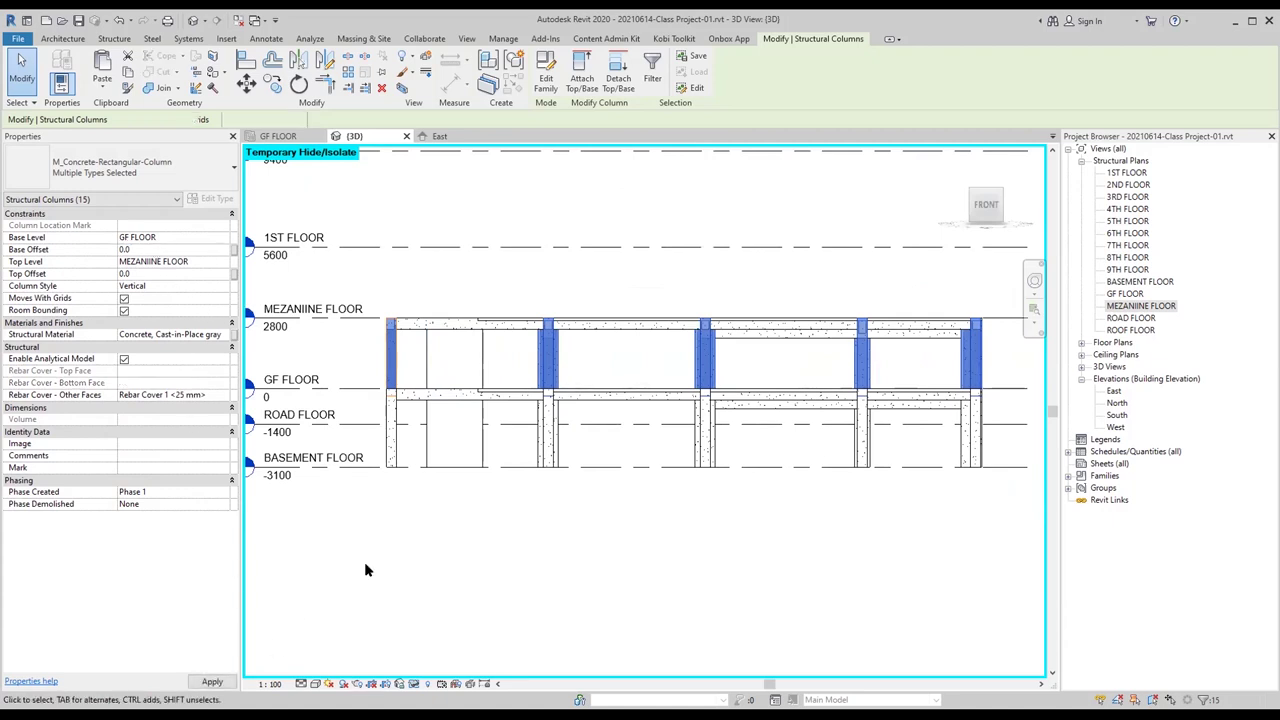
{"action": "left_click", "coordinate": [393, 516]}
Step: Inspect the levels of the ground-floor, upper and middle columns
{"action": "scroll", "coordinate": [394, 382], "scroll_direction": "up", "scroll_amount": 3}
{"action": "left_click", "coordinate": [388, 436]}
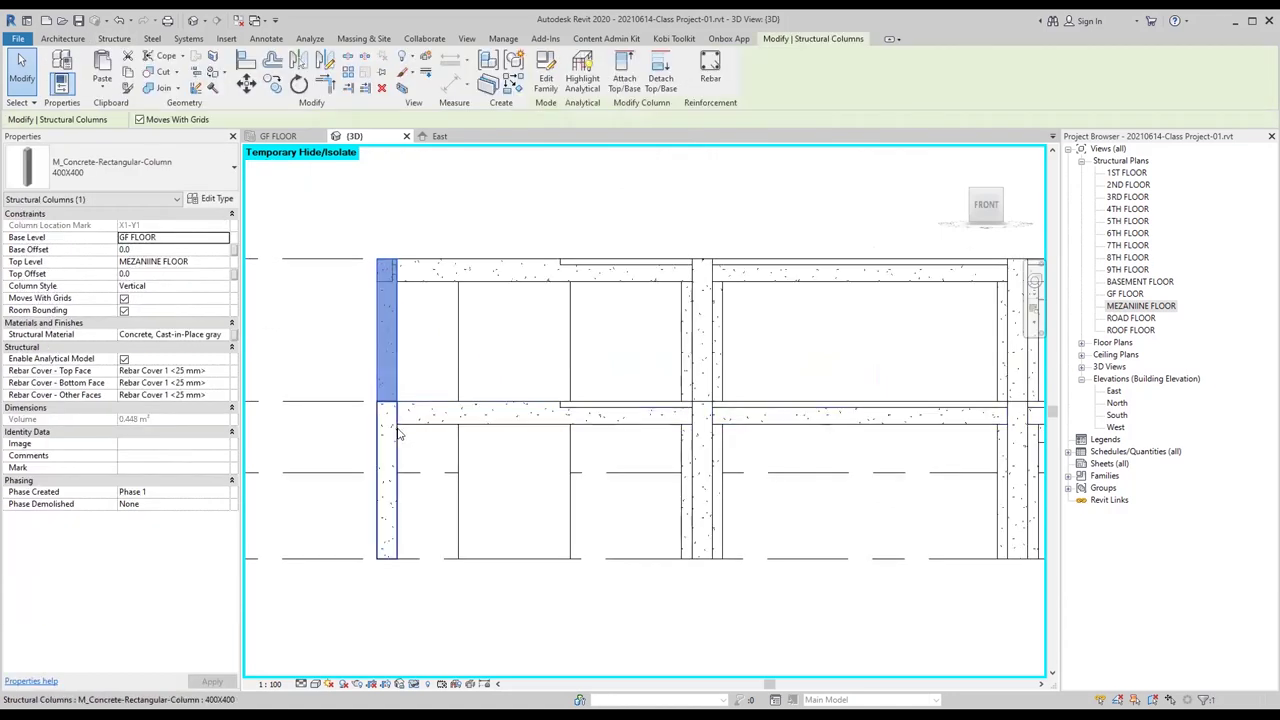
{"action": "left_click", "coordinate": [394, 380]}
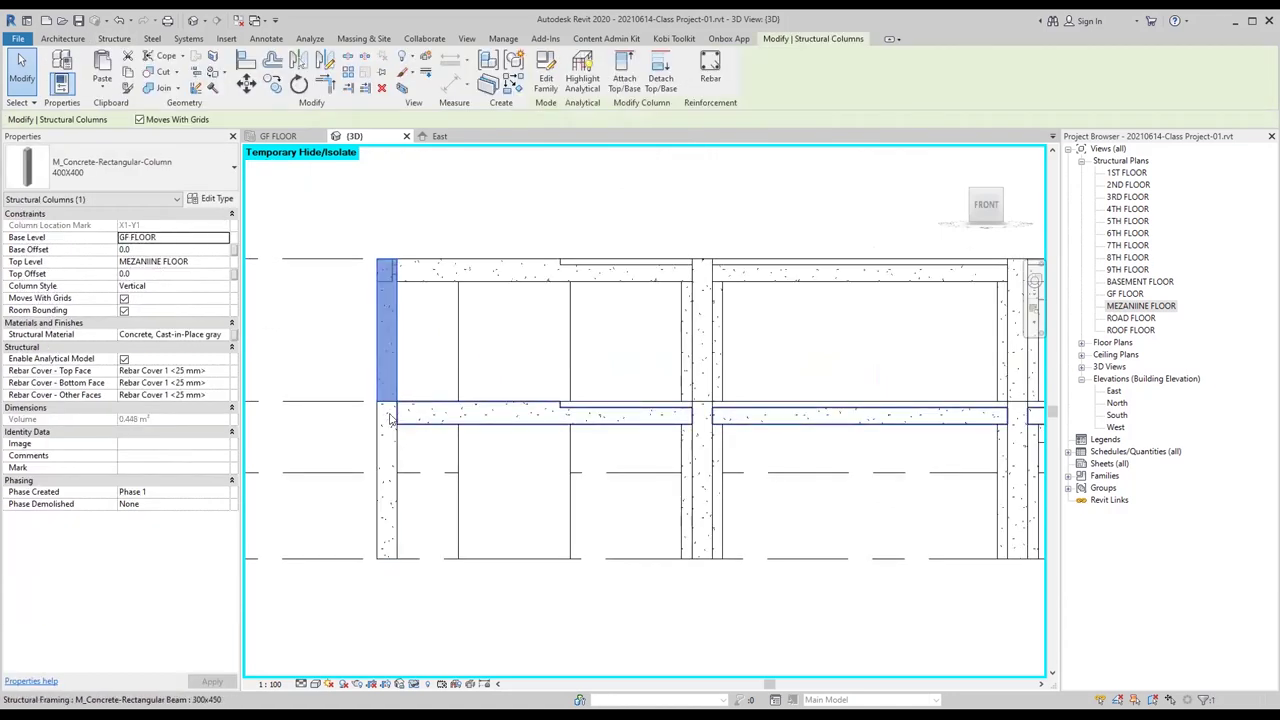
{"action": "left_click", "coordinate": [703, 365]}
{"action": "key", "text": "Escape"}
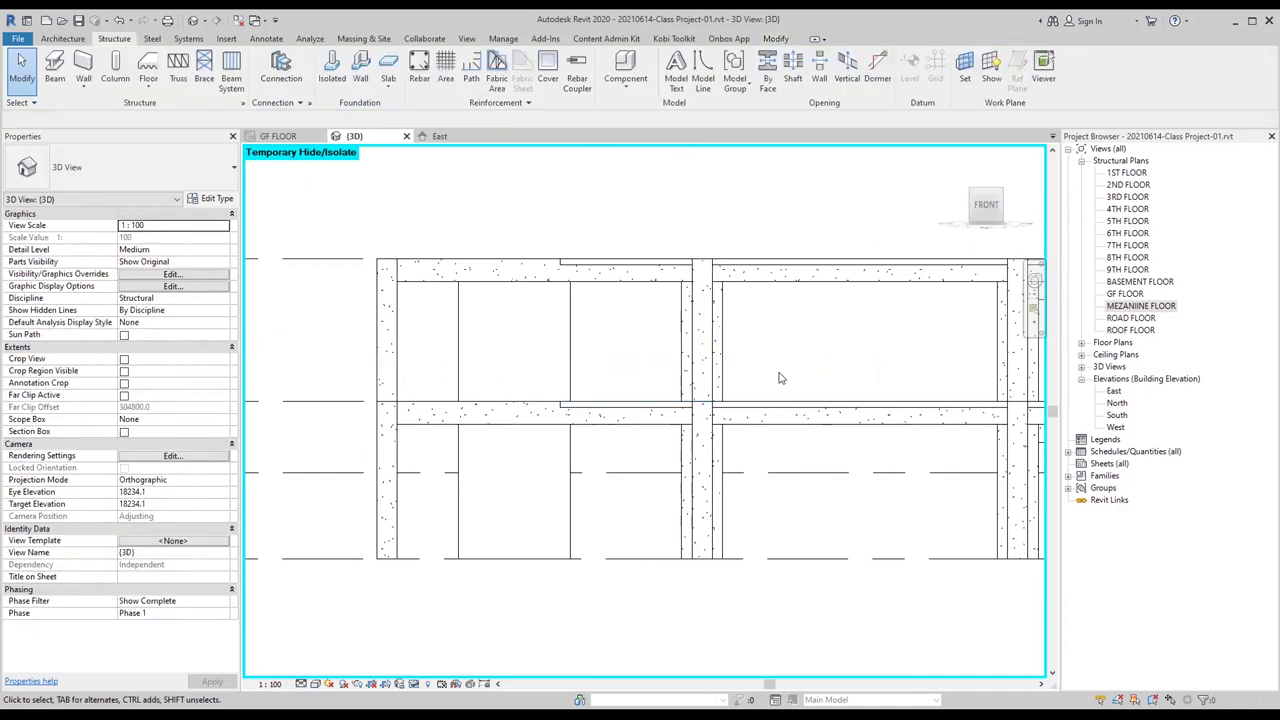
{"action": "scroll", "coordinate": [779, 366], "scroll_direction": "down", "scroll_amount": 2}
{"action": "scroll", "coordinate": [760, 370], "scroll_direction": "down", "scroll_amount": 1}
{"action": "scroll", "coordinate": [603, 383], "scroll_direction": "down", "scroll_amount": 1}
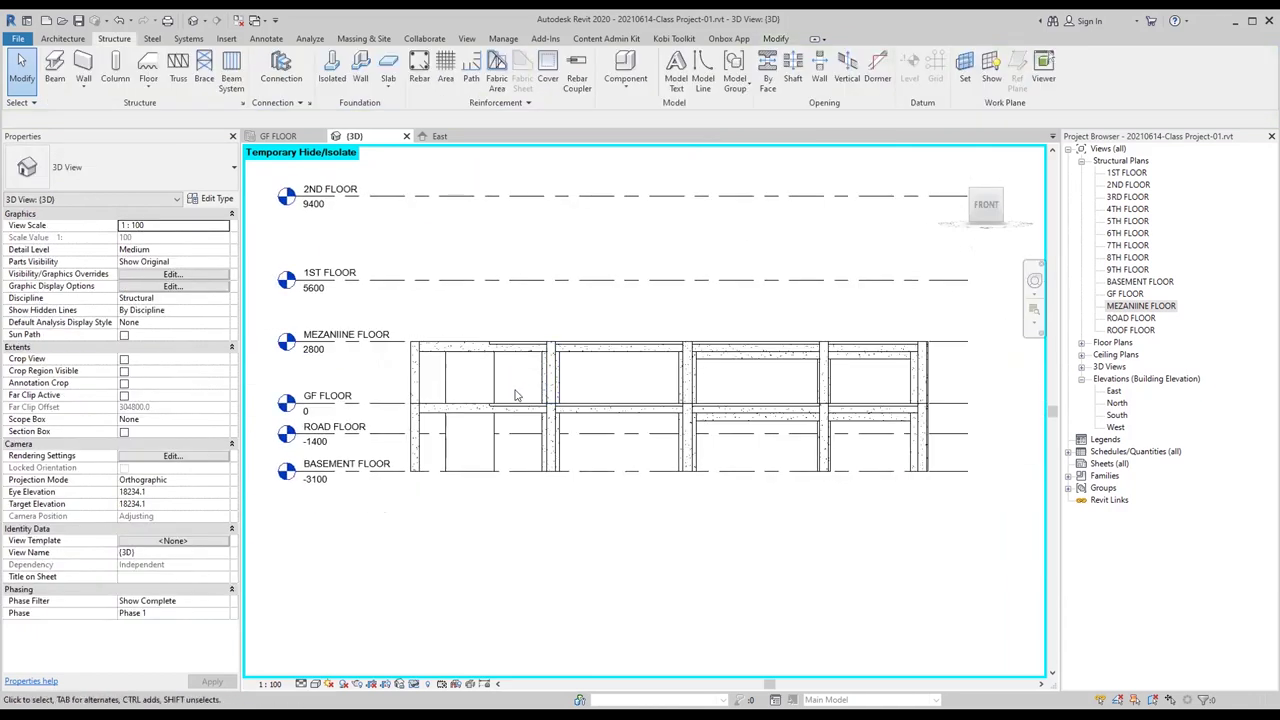
Step: Set the selected walls' Base Offset to 0 and apply
{"action": "left_click", "coordinate": [433, 373]}
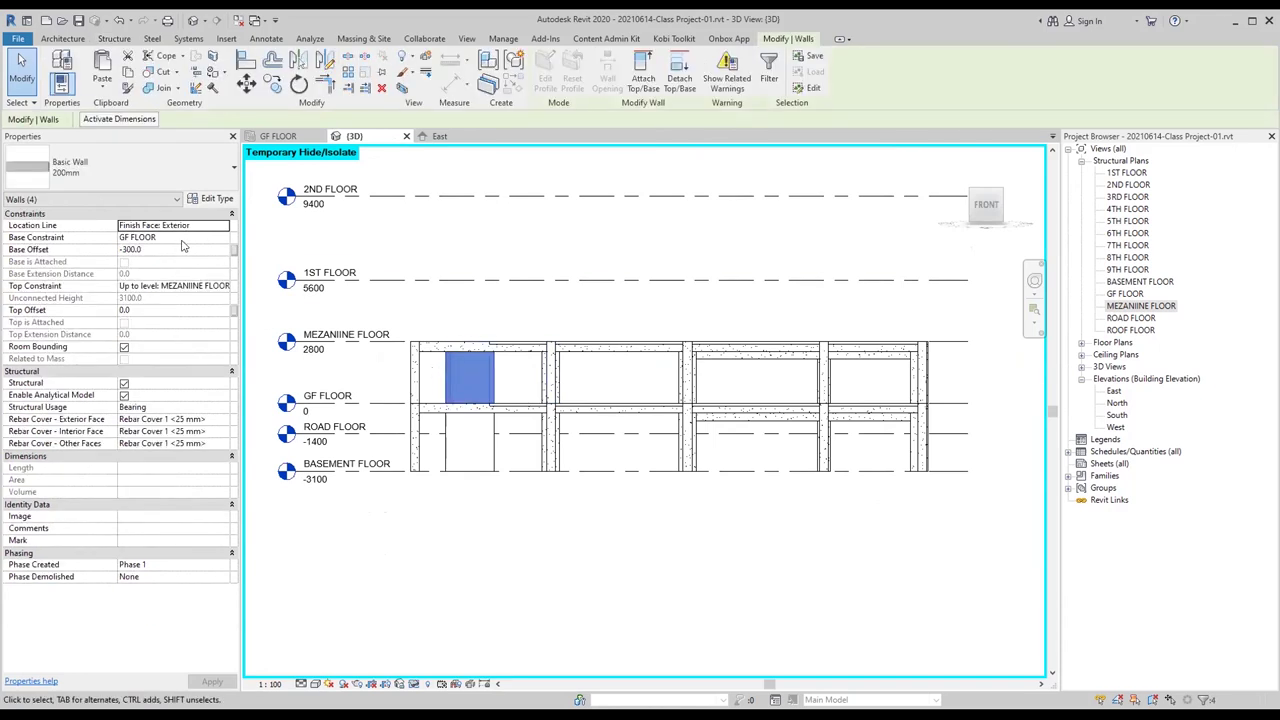
{"action": "left_click", "coordinate": [155, 248]}
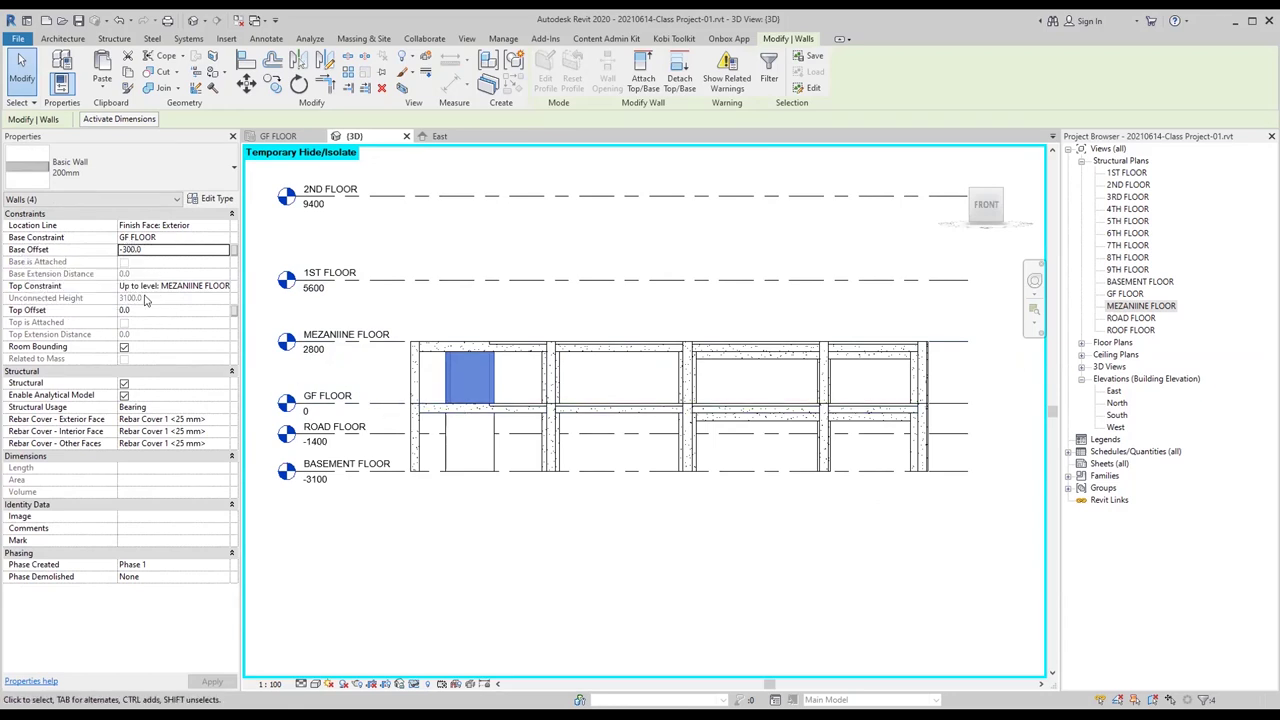
{"action": "key", "text": "Return"}
{"action": "double_click", "coordinate": [133, 249]}
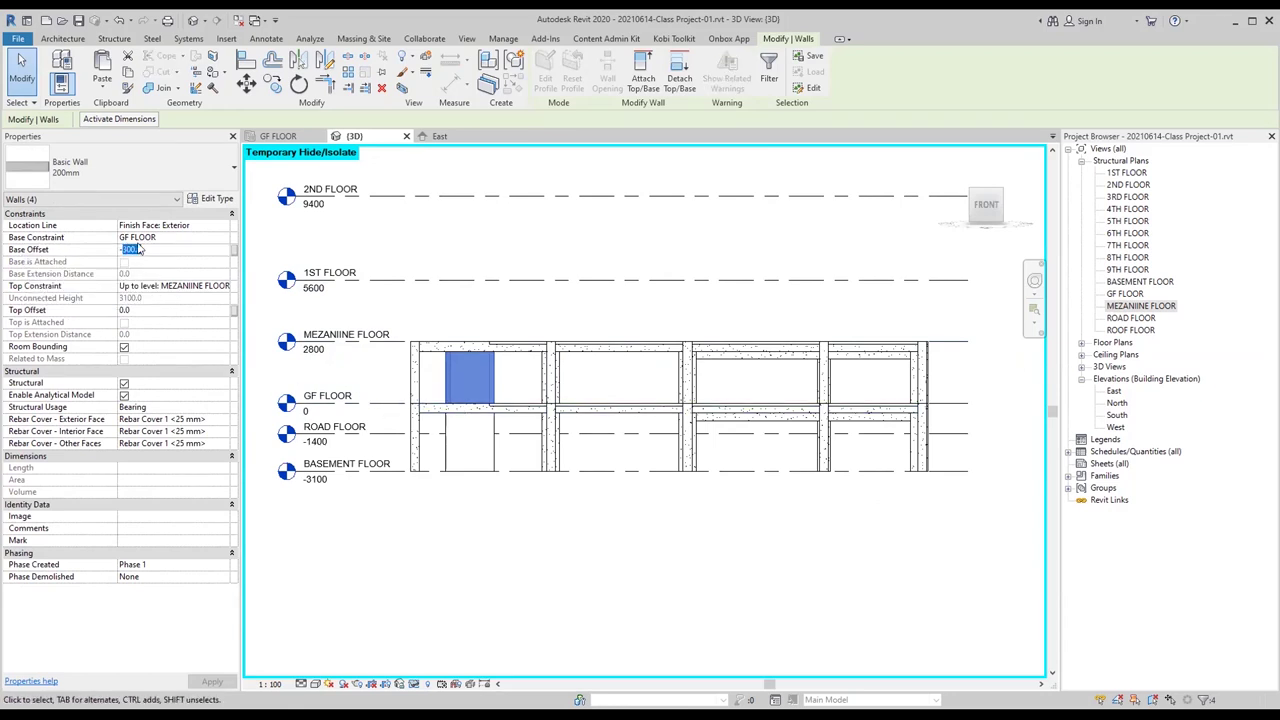
{"action": "type", "text": "-00"}
{"action": "left_click", "coordinate": [205, 681]}
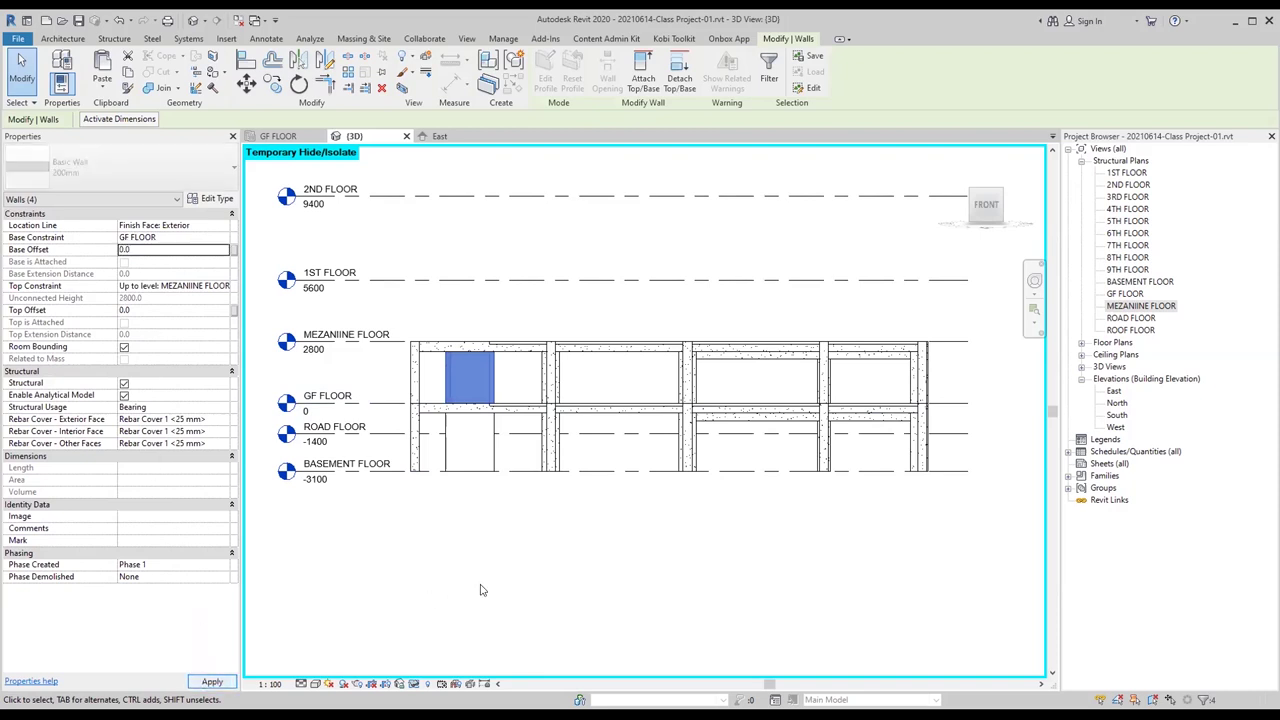
{"action": "left_click", "coordinate": [483, 590]}
Step: Reselect a wall to confirm its Base Offset is now 0.0
{"action": "left_click", "coordinate": [491, 390]}
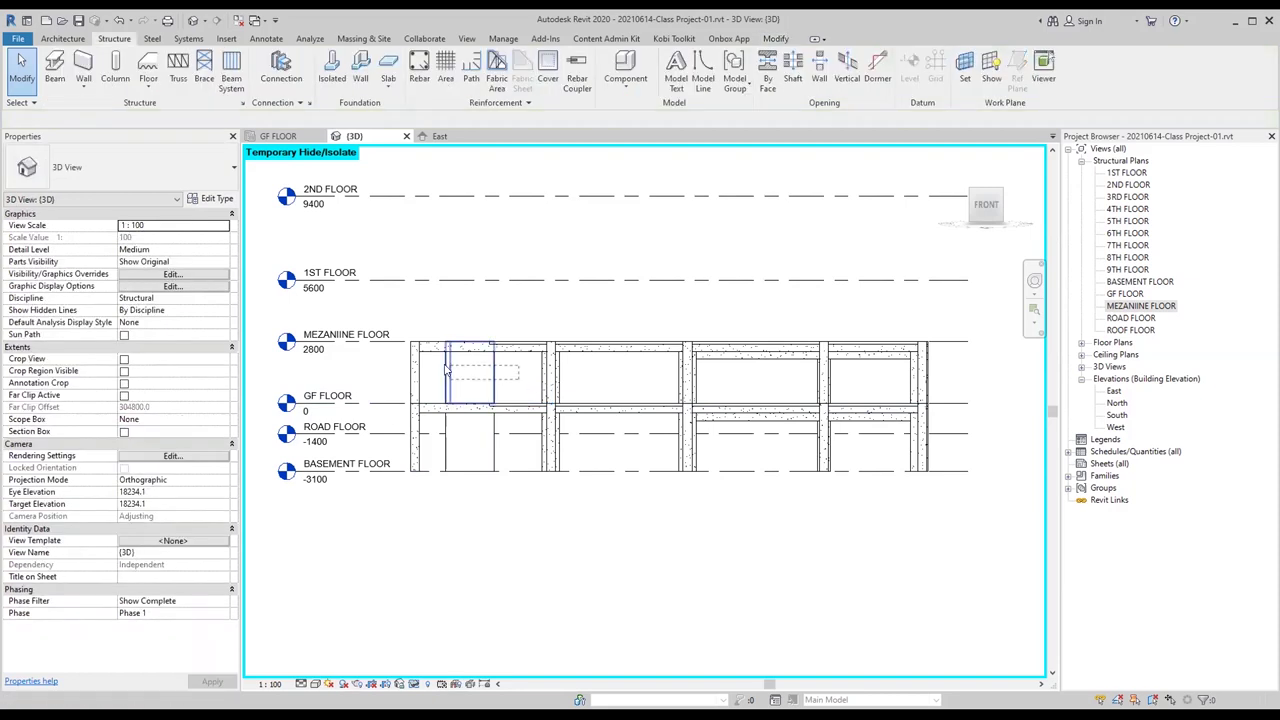
{"action": "left_click", "coordinate": [467, 383]}
{"action": "scroll", "coordinate": [467, 383], "scroll_direction": "up", "scroll_amount": 2}
{"action": "left_click", "coordinate": [568, 386]}
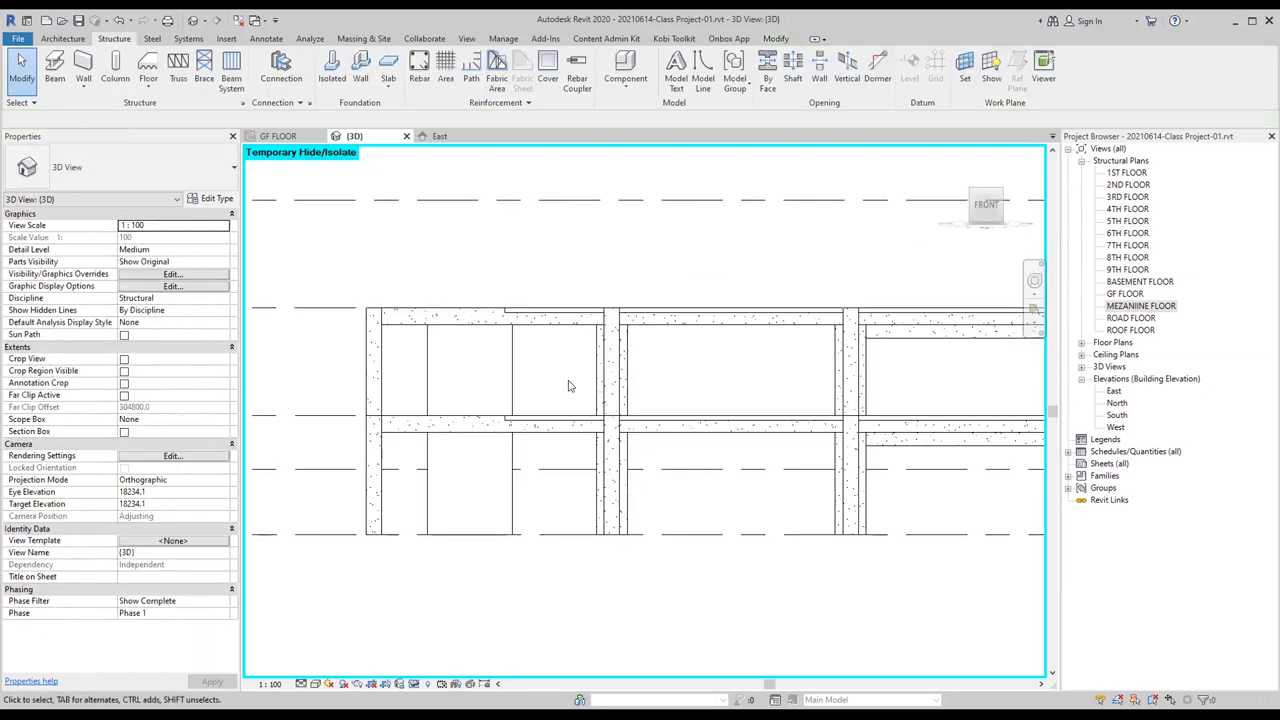
{"action": "scroll", "coordinate": [568, 386], "scroll_direction": "down", "scroll_amount": 3}
{"action": "scroll", "coordinate": [568, 386], "scroll_direction": "down", "scroll_amount": 2}
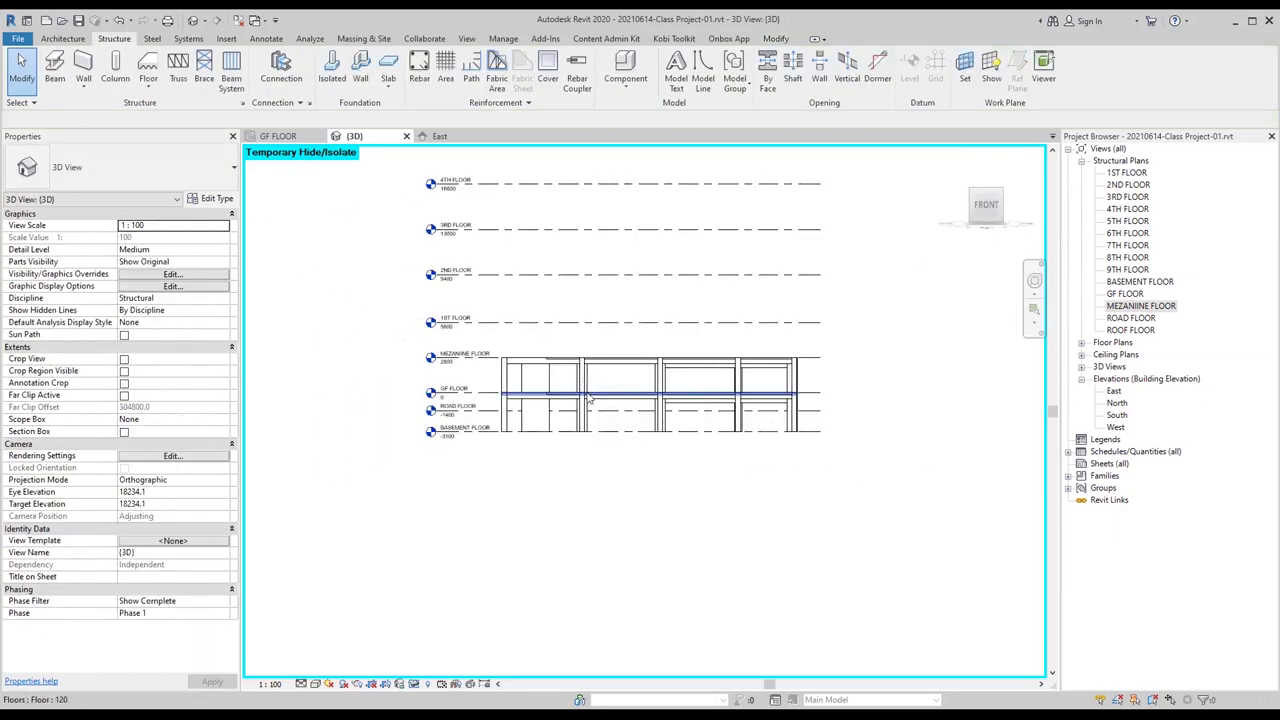
Step: Open the MEZANIINE FLOOR structural plan and temporarily hide the Ground Floor.dwg import
{"action": "left_click", "coordinate": [278, 136]}
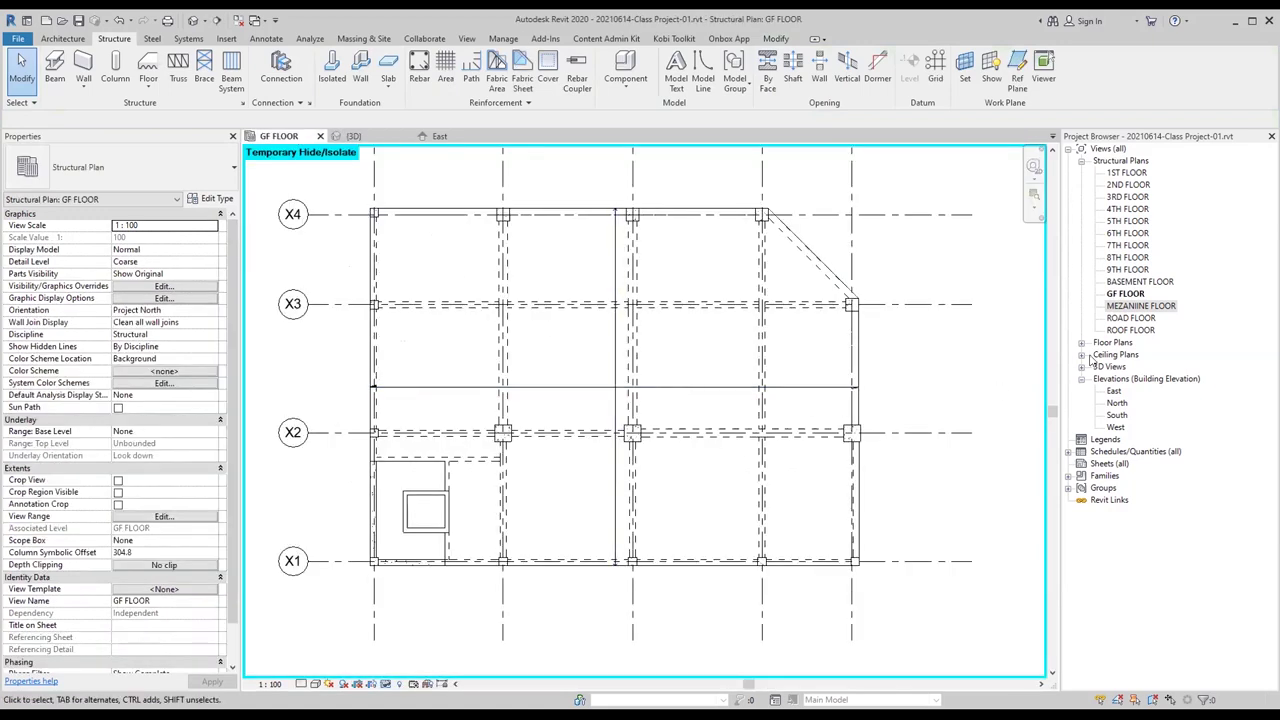
{"action": "double_click", "coordinate": [1125, 306]}
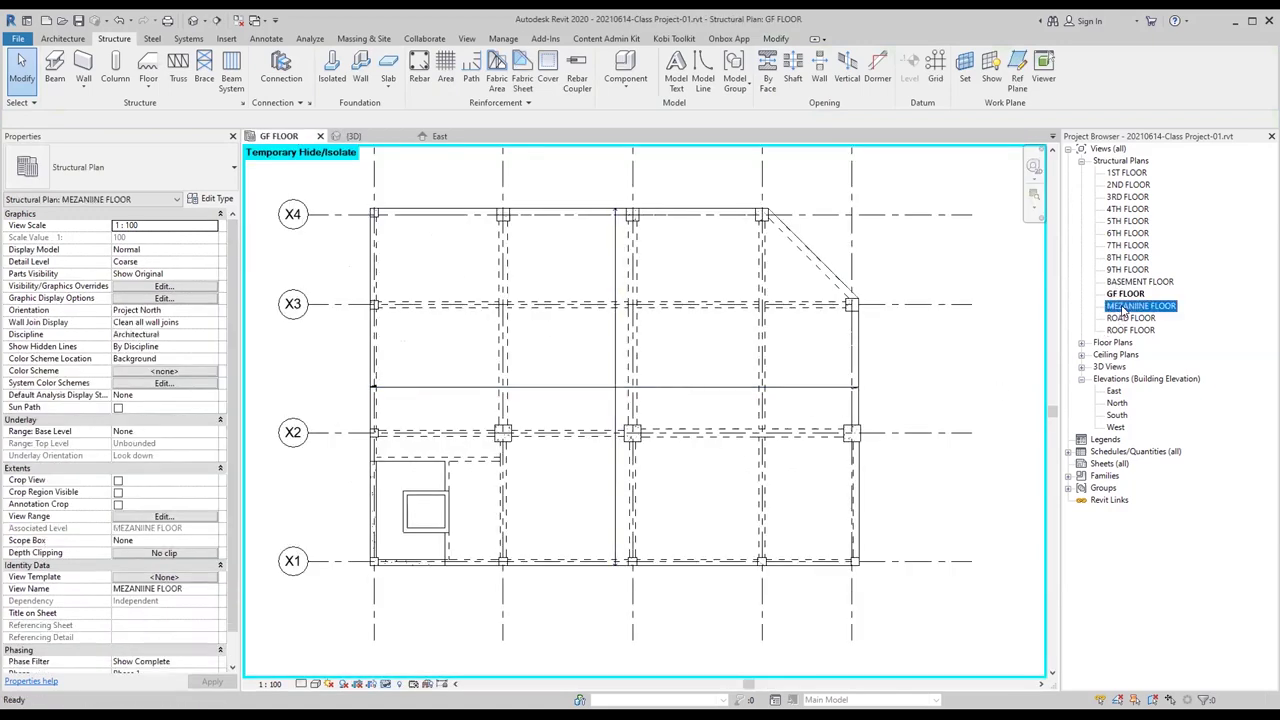
{"action": "left_click", "coordinate": [772, 240]}
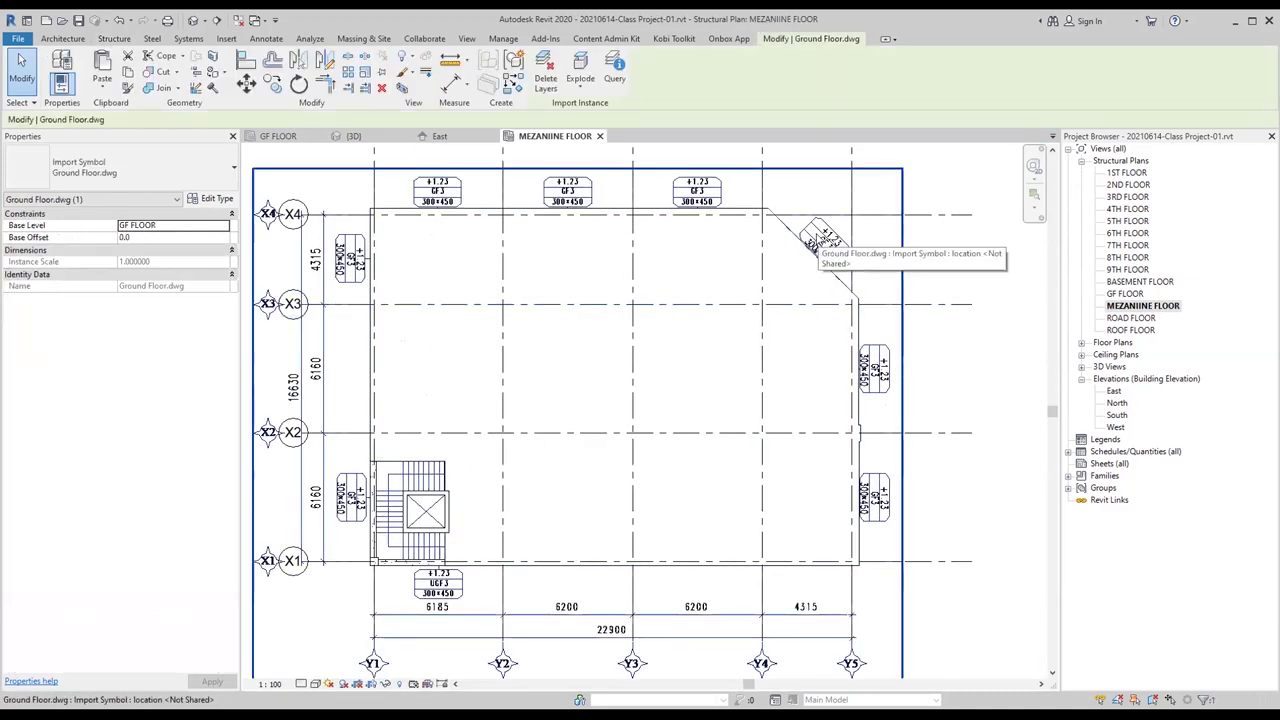
{"action": "key", "text": "h"}
{"action": "key", "text": "h"}
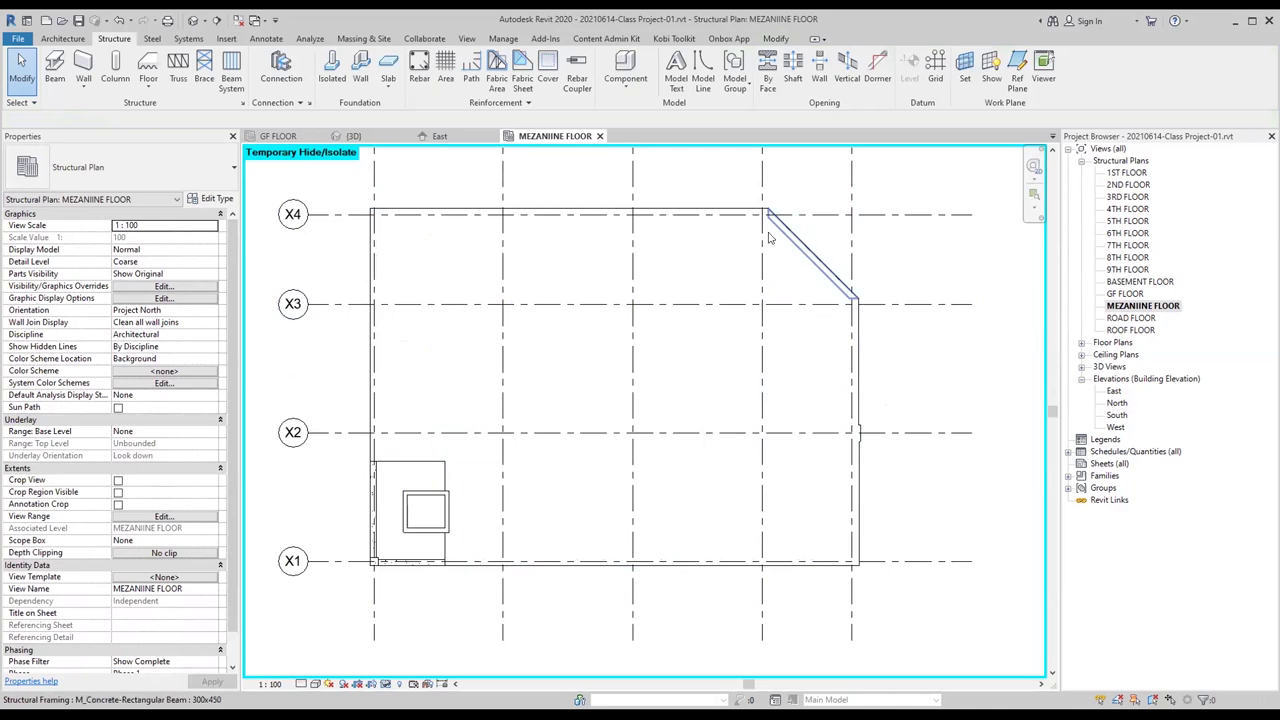
Step: Check the mezzanine floor slab and bring grid bubbles X1–X4 into view
{"action": "left_click", "coordinate": [656, 267]}
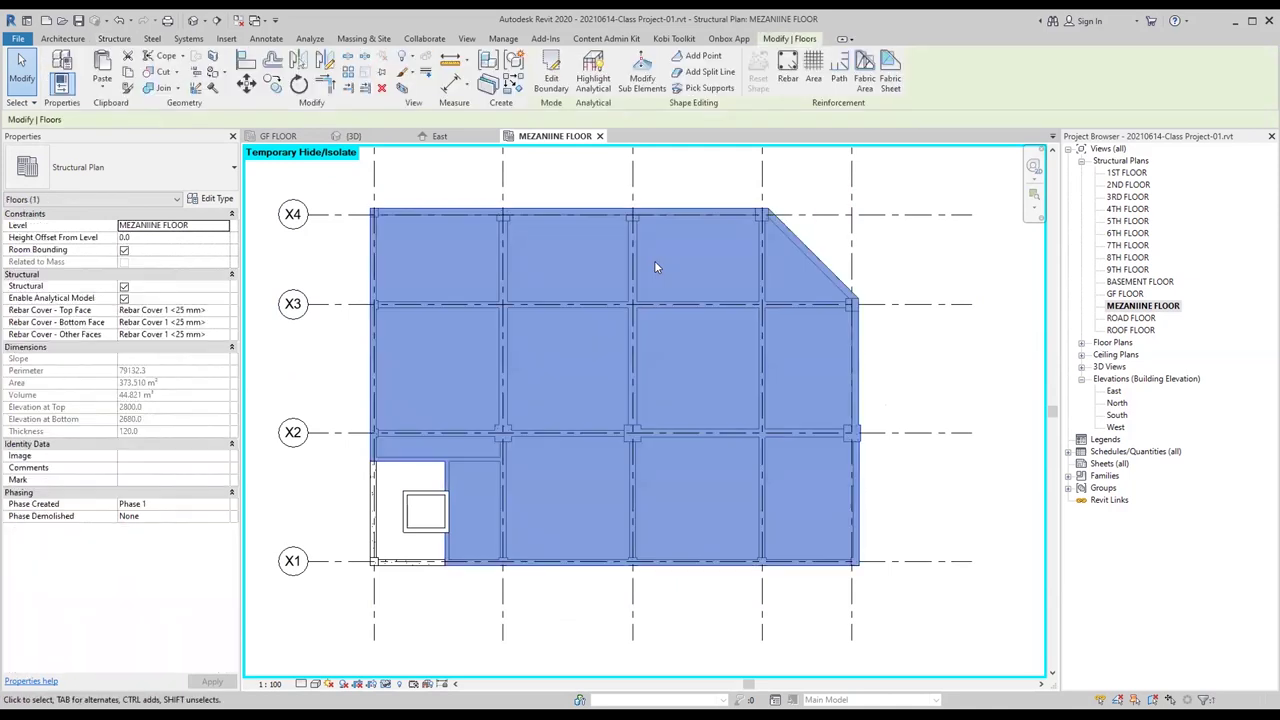
{"action": "scroll", "coordinate": [656, 267], "scroll_direction": "down", "scroll_amount": 2}
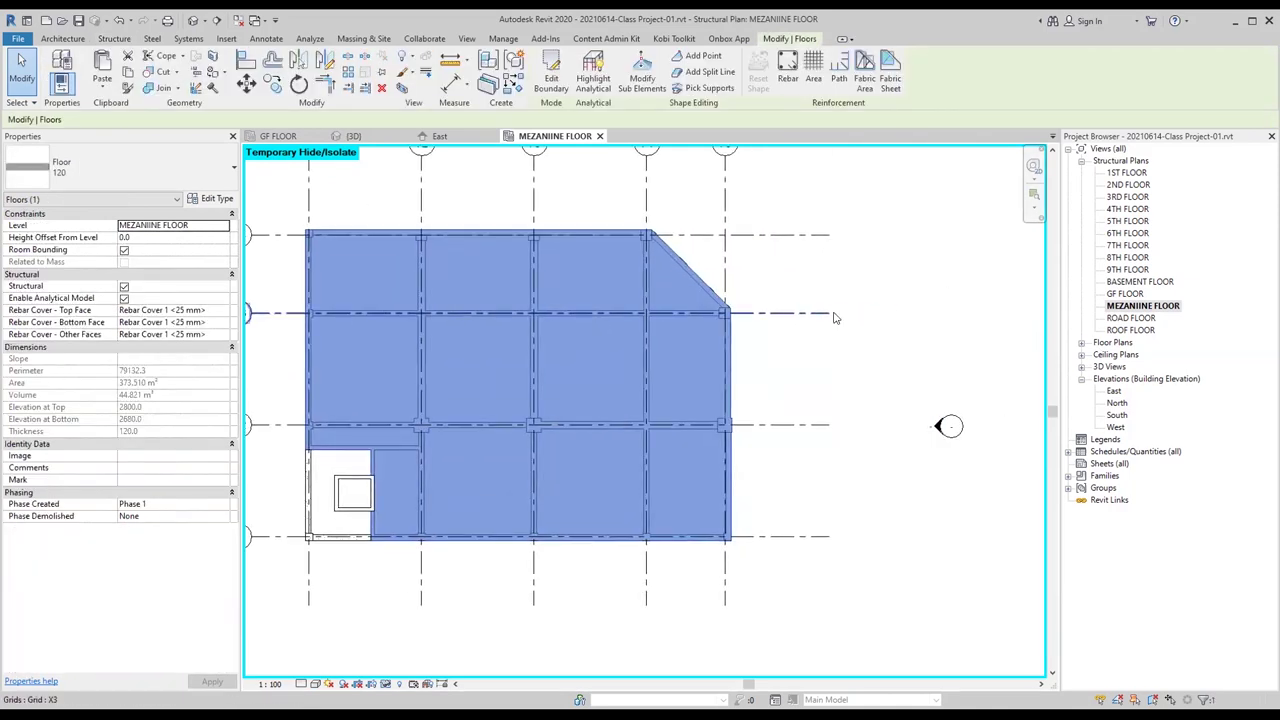
{"action": "left_click", "coordinate": [825, 354]}
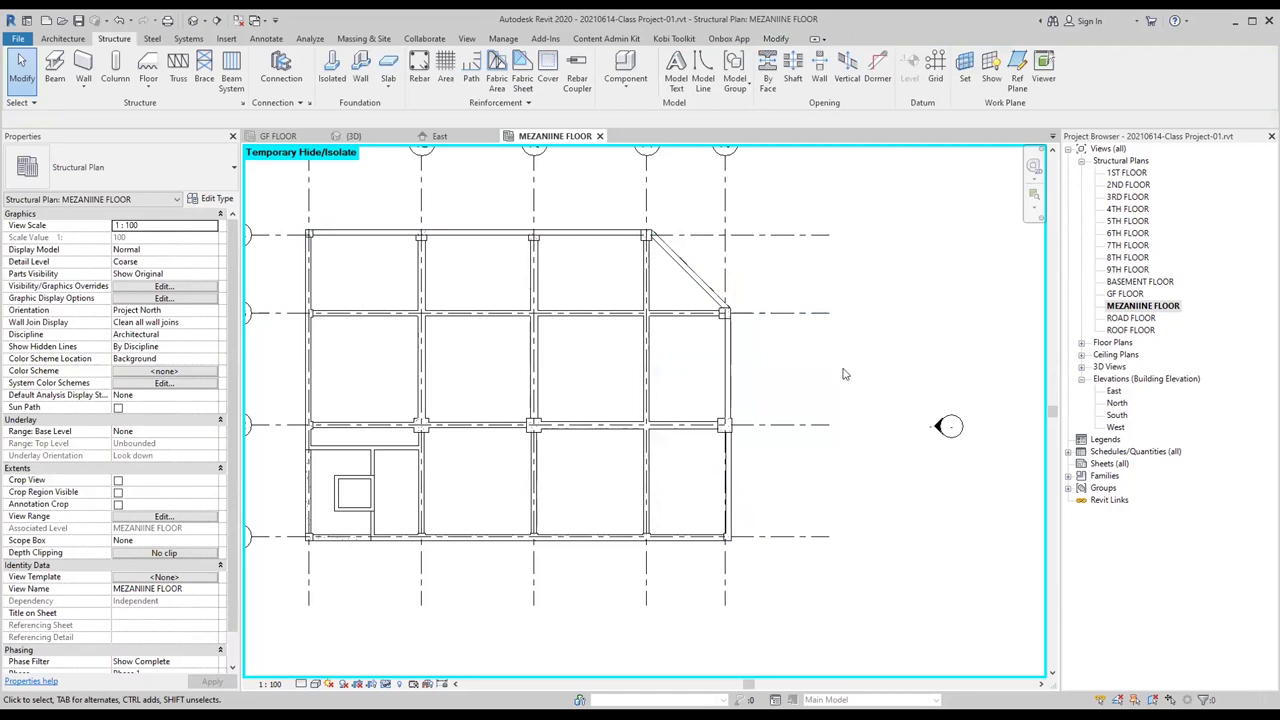
{"action": "mouse_move", "coordinate": [843, 374]}
{"action": "middle_mouse_down"}
{"action": "mouse_move", "coordinate": [872, 370]}
{"action": "mouse_move", "coordinate": [840, 381]}
{"action": "middle_mouse_up"}
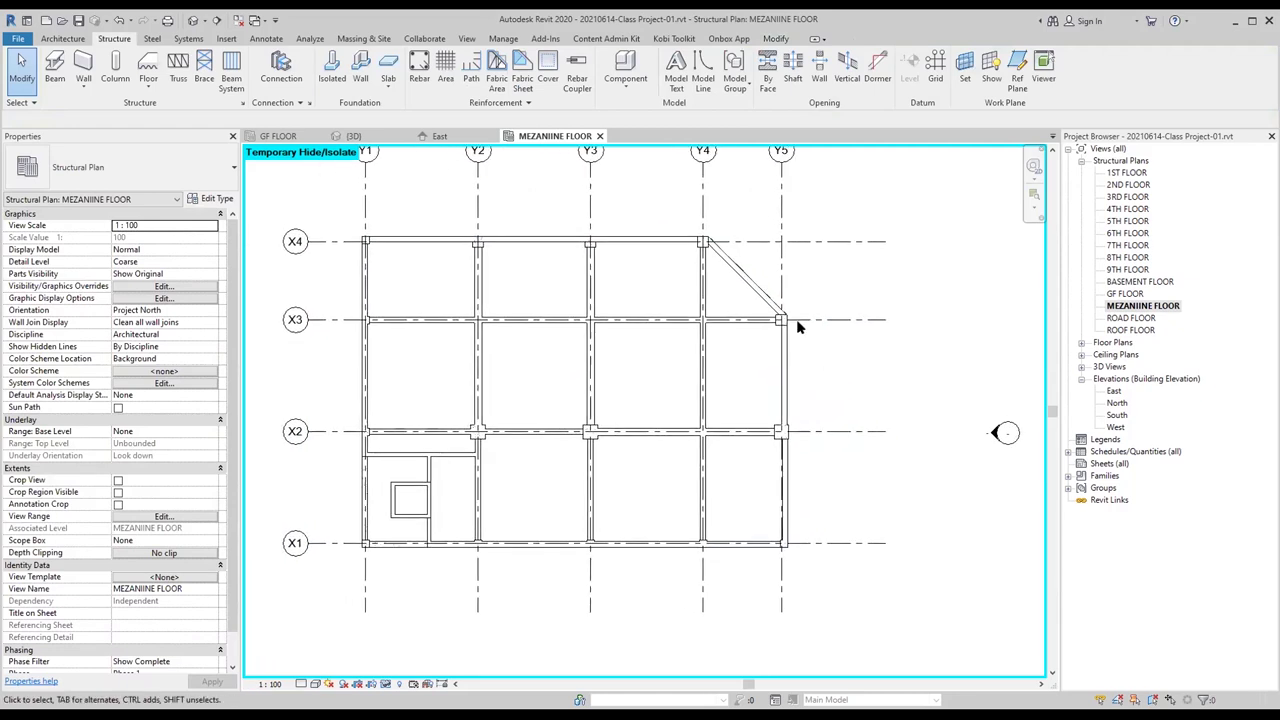
{"action": "left_click", "coordinate": [280, 135]}
Step: Return to the MEZANIINE FLOOR plan, then centre AutoCAD's MEZZANINE FLOOR PLAN in view
{"action": "left_click", "coordinate": [566, 137]}
{"action": "key", "text": "alt+Tab"}
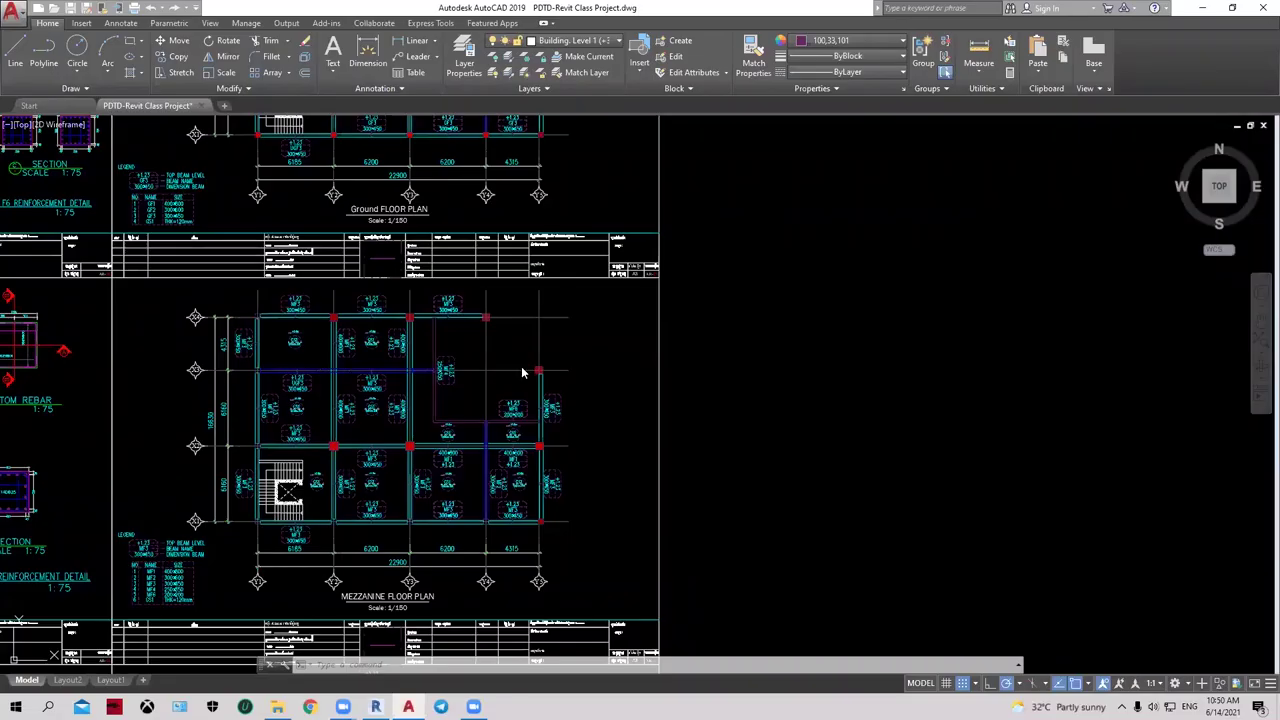
{"action": "middle_click_drag", "start_coordinate": [600, 357], "coordinate": [634, 245]}
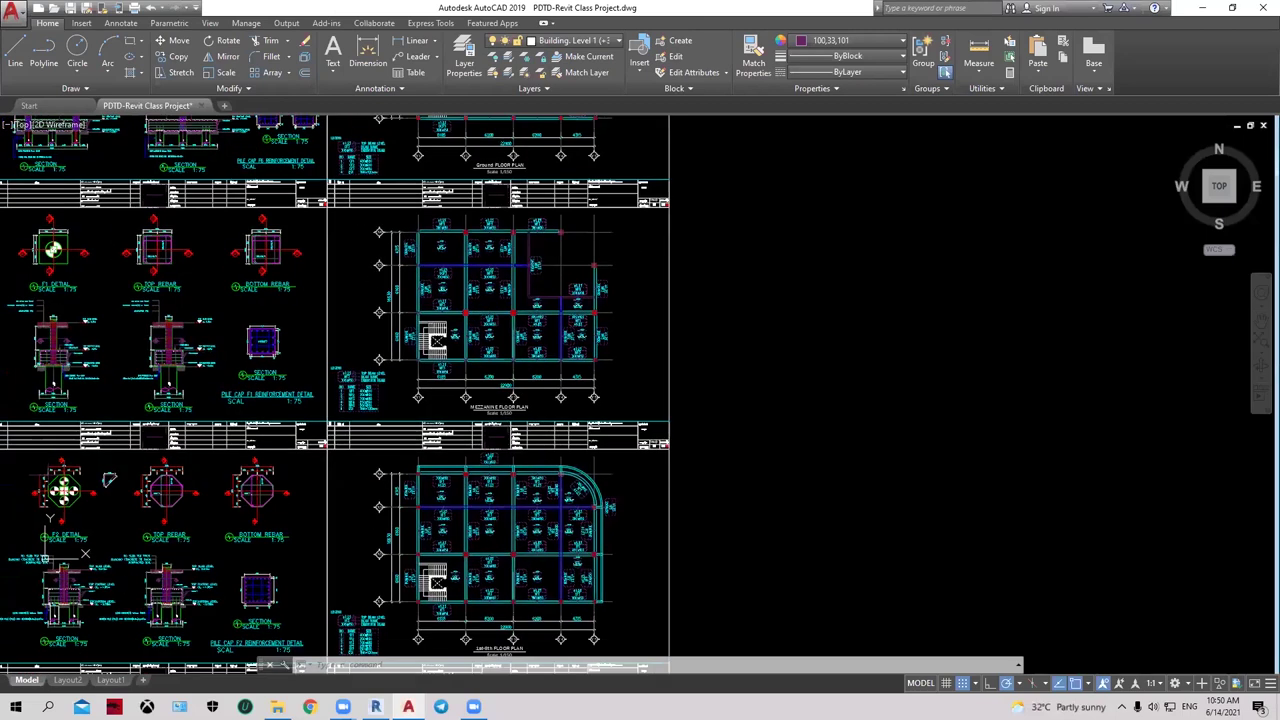
{"action": "scroll", "coordinate": [536, 340], "scroll_direction": "up", "scroll_amount": 3}
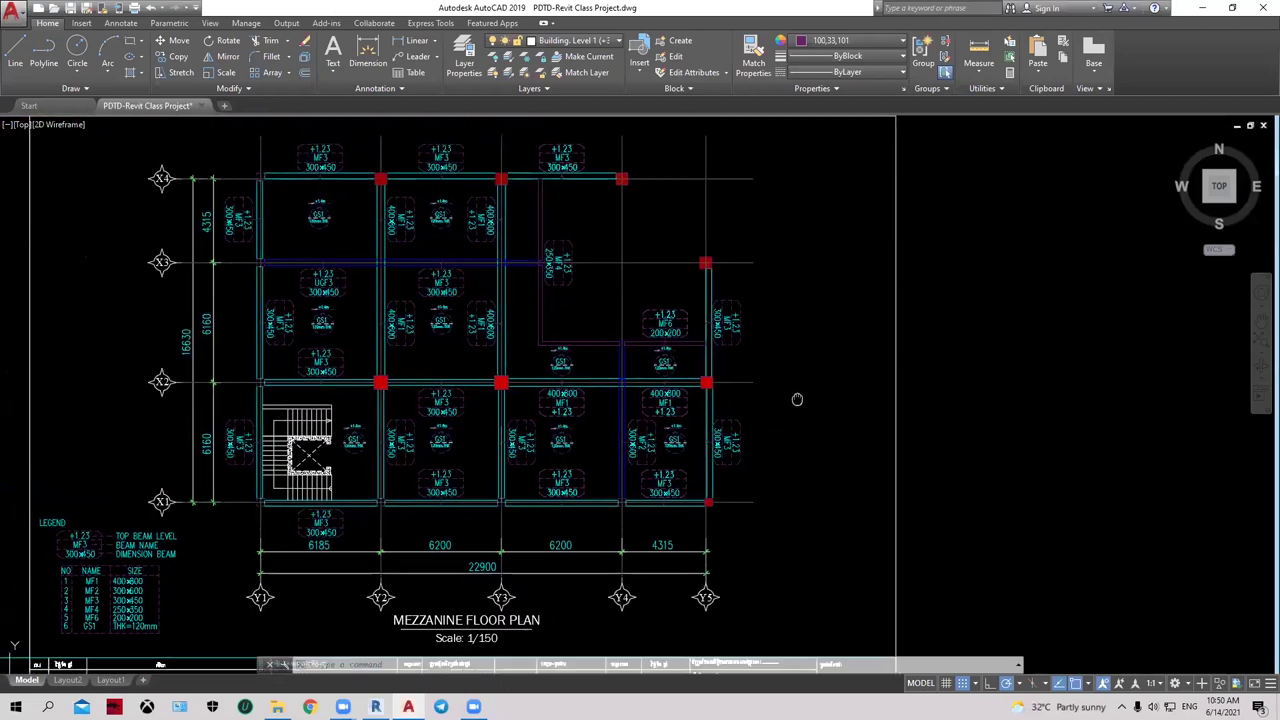
{"action": "middle_click_drag", "start_coordinate": [796, 308], "coordinate": [796, 402]}
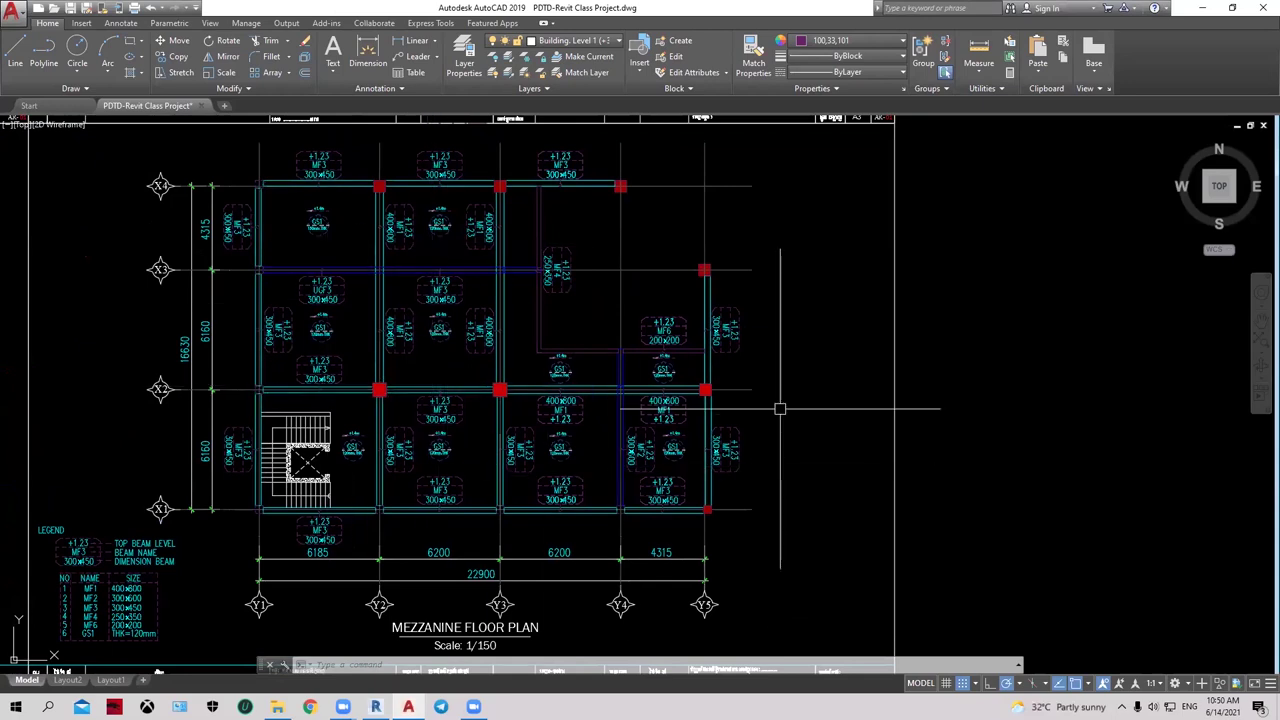
Step: Zoom around the upper right bays and centre the view on the MF4 beam bay
{"action": "scroll", "coordinate": [783, 270], "scroll_direction": "up", "scroll_amount": 2}
{"action": "scroll", "coordinate": [750, 365], "scroll_direction": "down", "scroll_amount": 2}
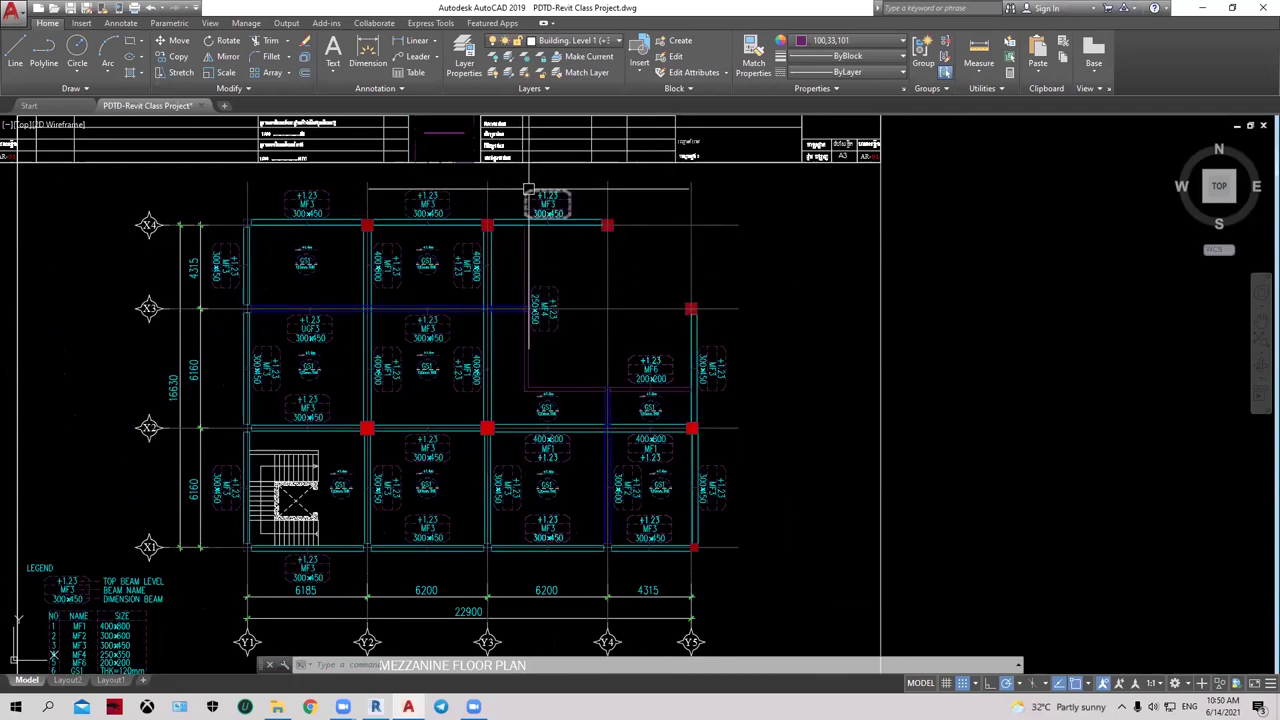
{"action": "scroll", "coordinate": [678, 397], "scroll_direction": "up", "scroll_amount": 2}
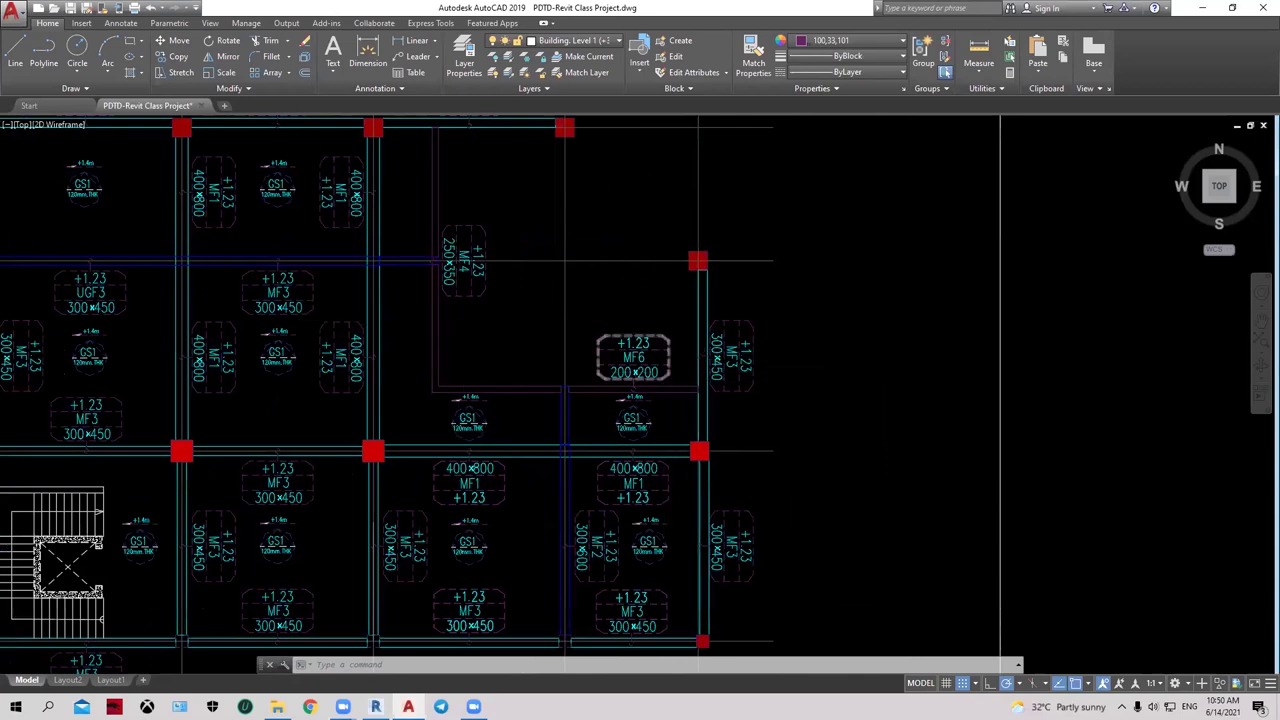
{"action": "scroll", "coordinate": [664, 396], "scroll_direction": "up", "scroll_amount": 2}
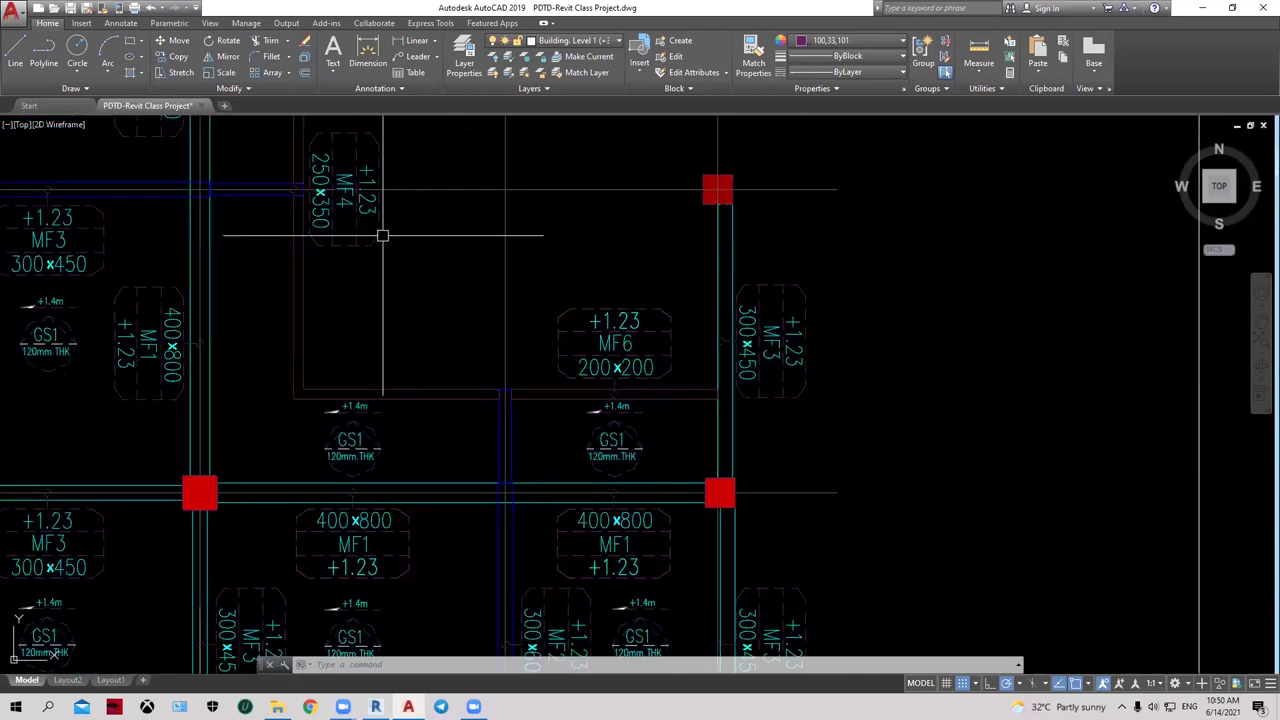
{"action": "scroll", "coordinate": [365, 261], "scroll_direction": "down", "scroll_amount": 2}
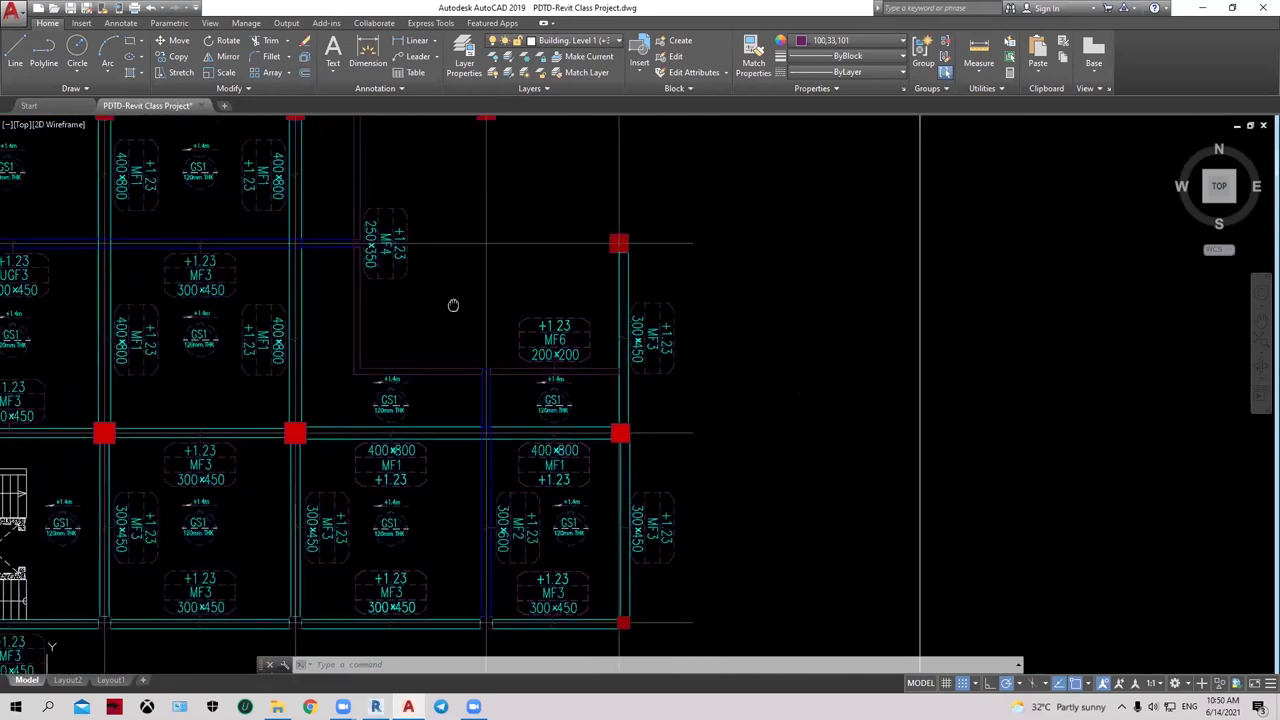
{"action": "middle_click_drag", "start_coordinate": [419, 276], "coordinate": [517, 380]}
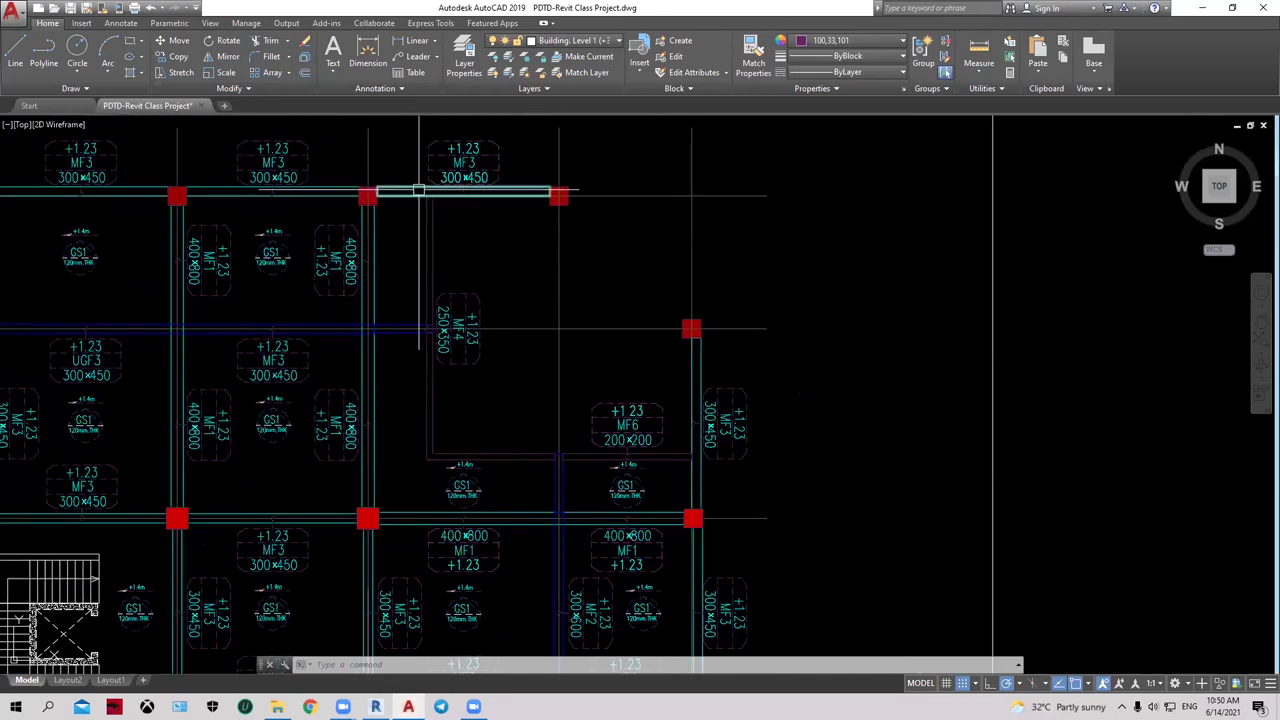
{"action": "scroll", "coordinate": [586, 259], "scroll_direction": "down", "scroll_amount": 2}
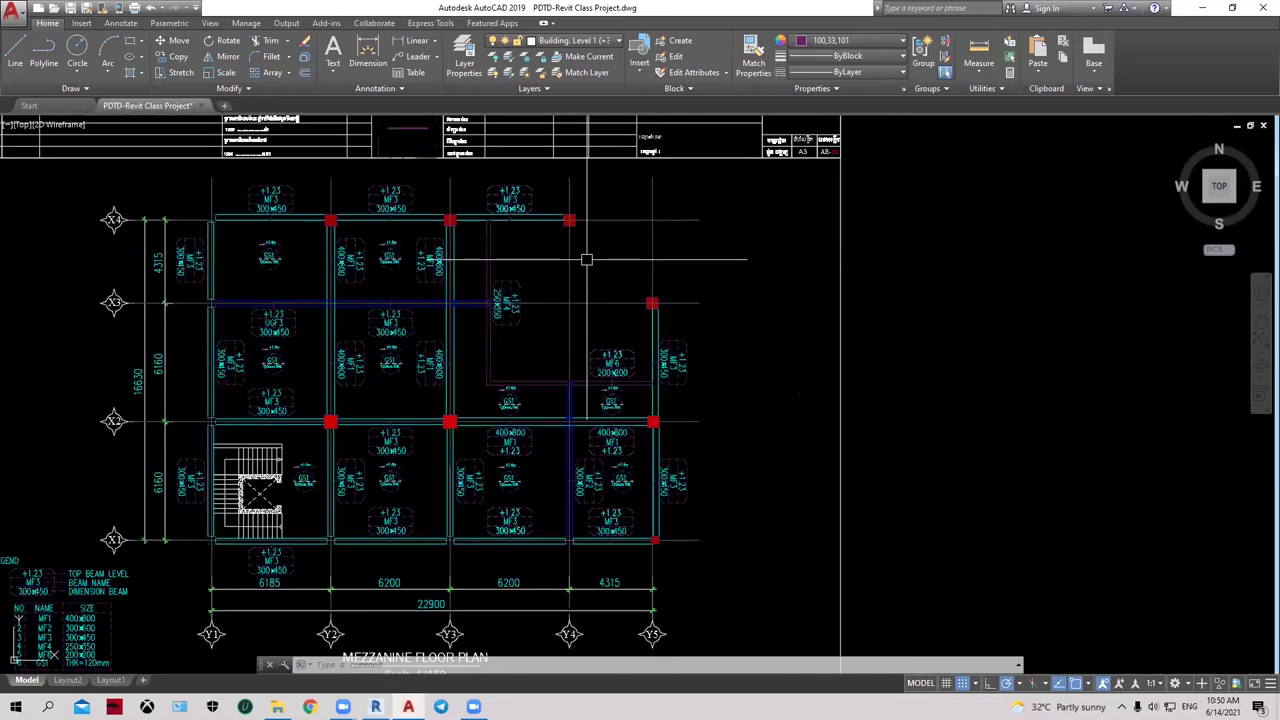
{"action": "scroll", "coordinate": [509, 246], "scroll_direction": "up", "scroll_amount": 2}
{"action": "middle_click_drag", "start_coordinate": [509, 246], "coordinate": [546, 302]}
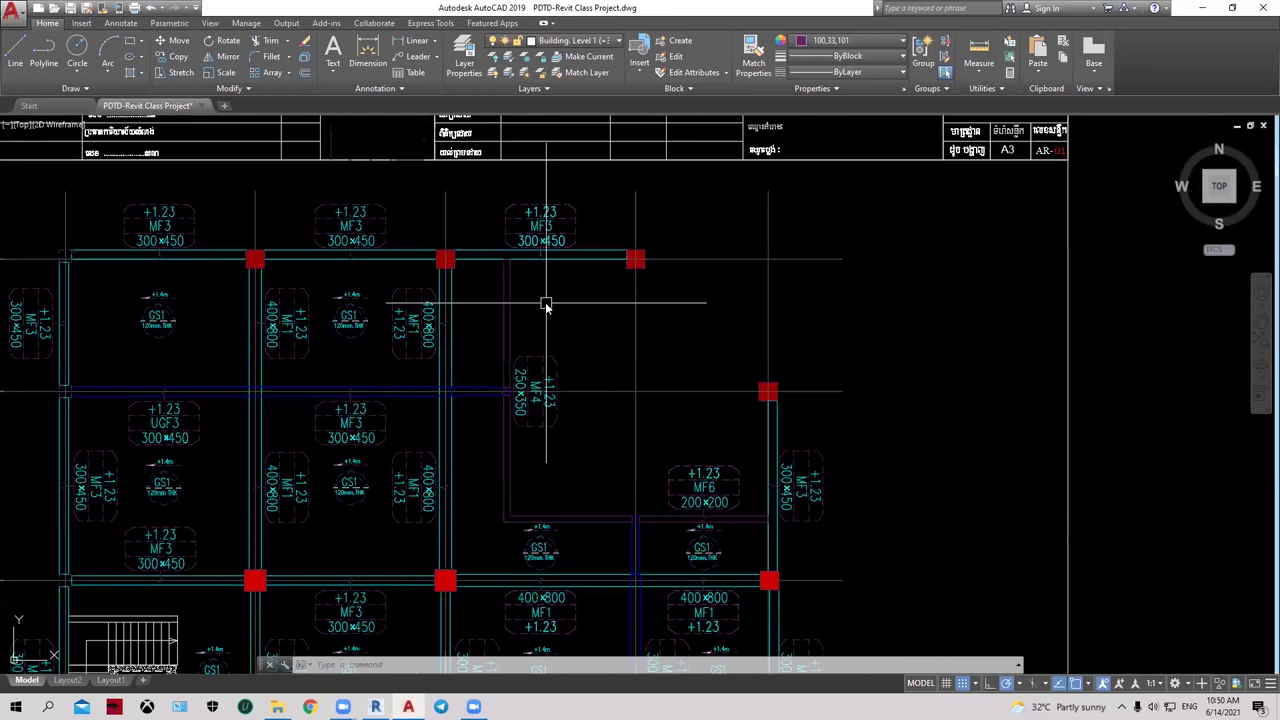
Step: Place a 2100 DIMLINEAR from the column centre to the new beam line
{"action": "type", "text": "DLI"}
{"action": "key", "text": "Return"}
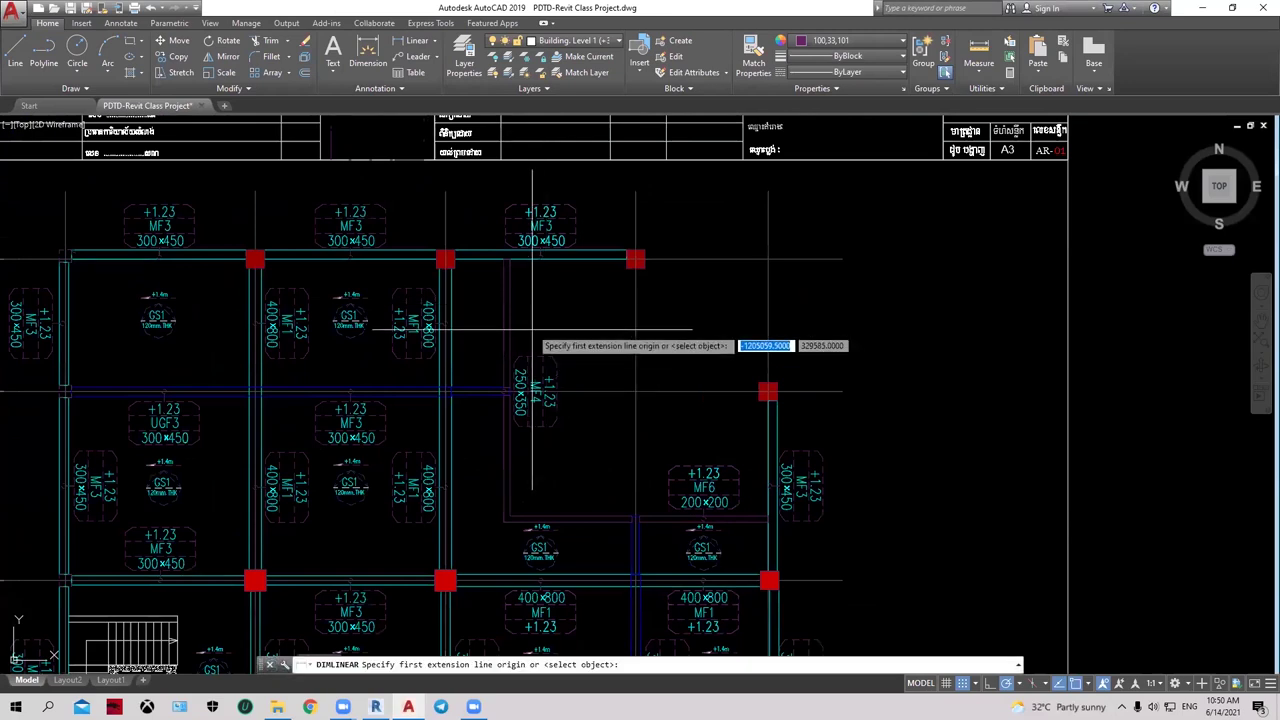
{"action": "scroll", "coordinate": [509, 337], "scroll_direction": "up", "scroll_amount": 3}
{"action": "scroll", "coordinate": [449, 243], "scroll_direction": "up", "scroll_amount": 1}
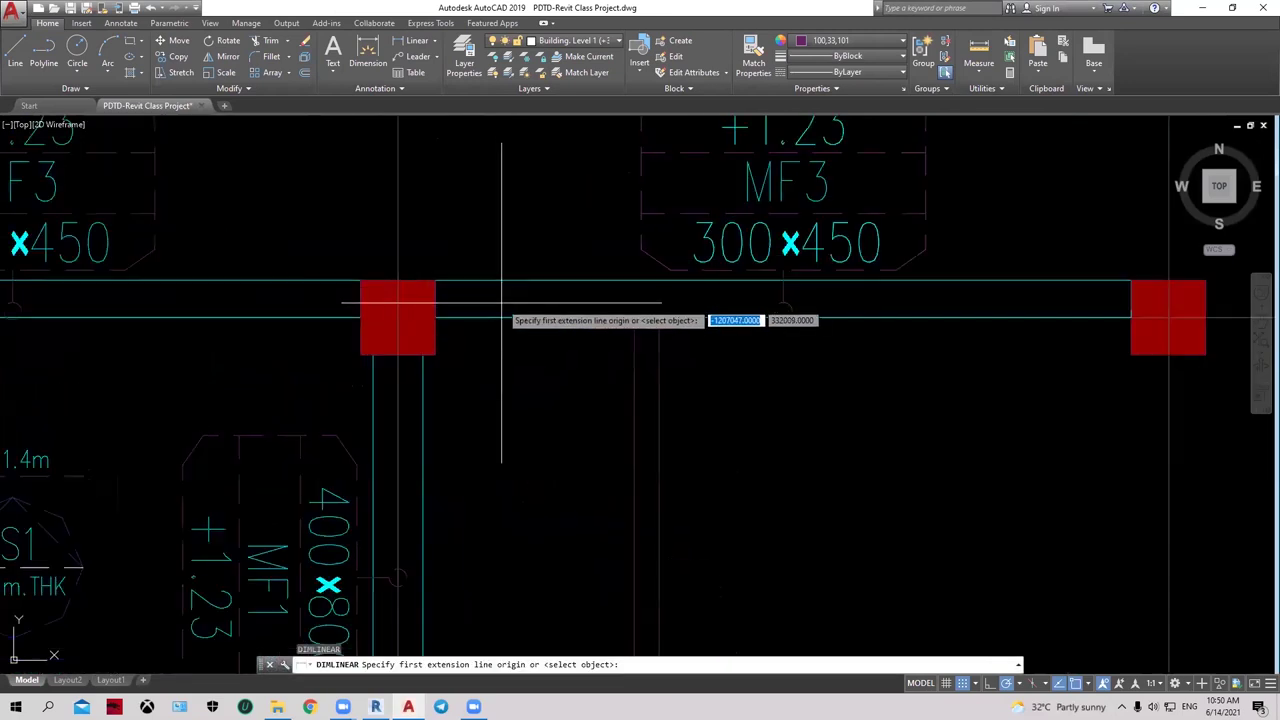
{"action": "left_click", "coordinate": [398, 318]}
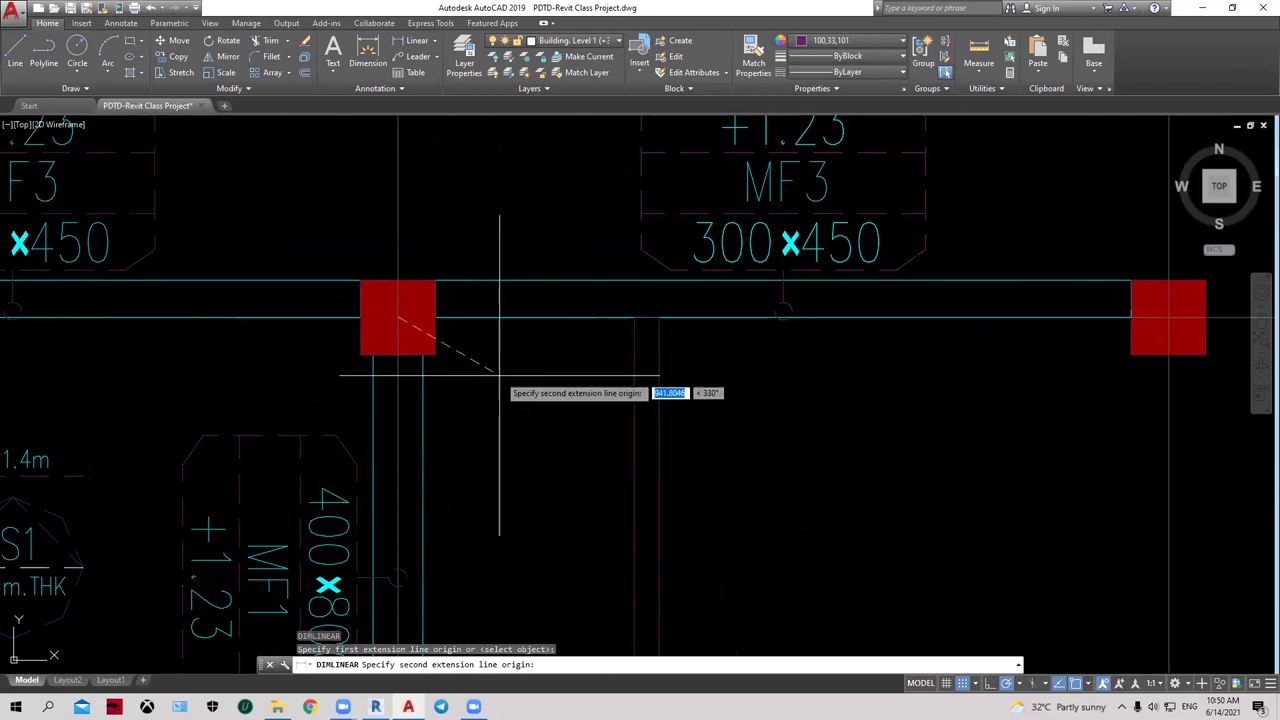
{"action": "left_click", "coordinate": [659, 318]}
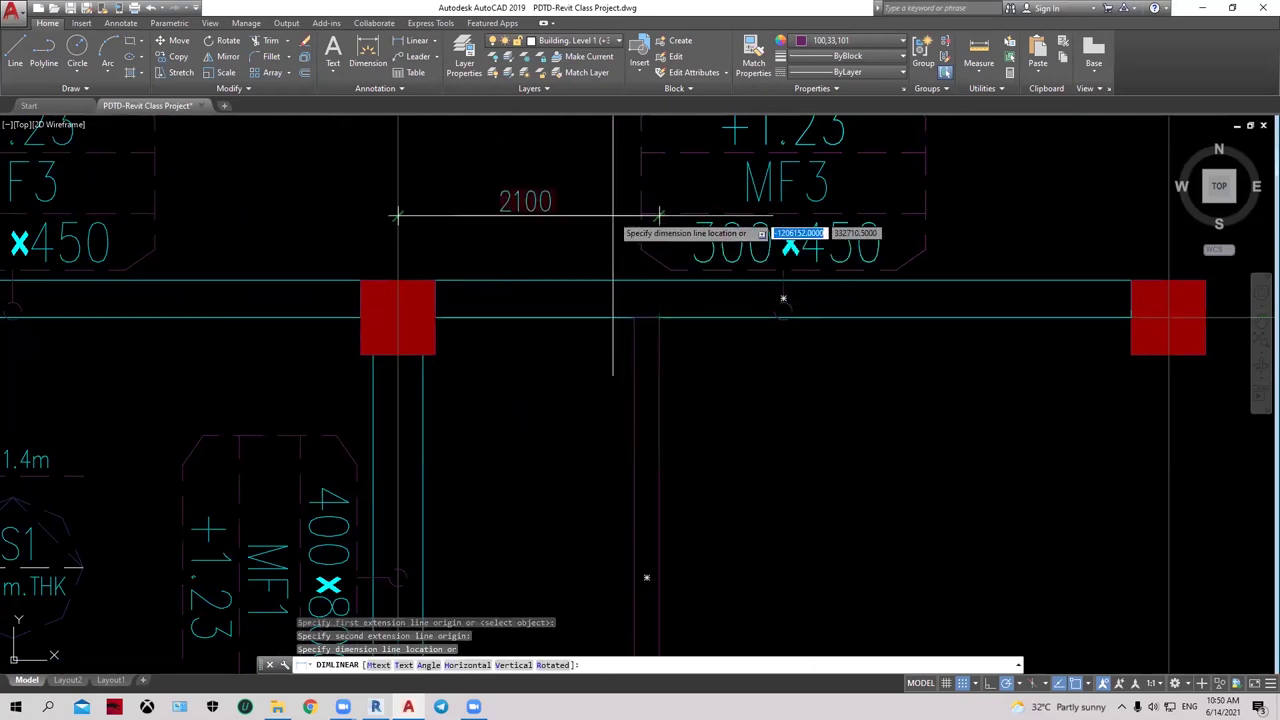
{"action": "left_click", "coordinate": [558, 216]}
Step: Move toward the MF6 bay and measure the vertical spacing, then cancel
{"action": "scroll", "coordinate": [556, 243], "scroll_direction": "down", "scroll_amount": 2}
{"action": "mouse_move", "coordinate": [766, 392]}
{"action": "middle_mouse_down"}
{"action": "mouse_move", "coordinate": [727, 293]}
{"action": "mouse_move", "coordinate": [757, 457]}
{"action": "mouse_move", "coordinate": [696, 394]}
{"action": "mouse_move", "coordinate": [558, 297]}
{"action": "middle_mouse_up"}
{"action": "scroll", "coordinate": [749, 314], "scroll_direction": "down", "scroll_amount": 1}
{"action": "scroll", "coordinate": [757, 457], "scroll_direction": "up", "scroll_amount": 2}
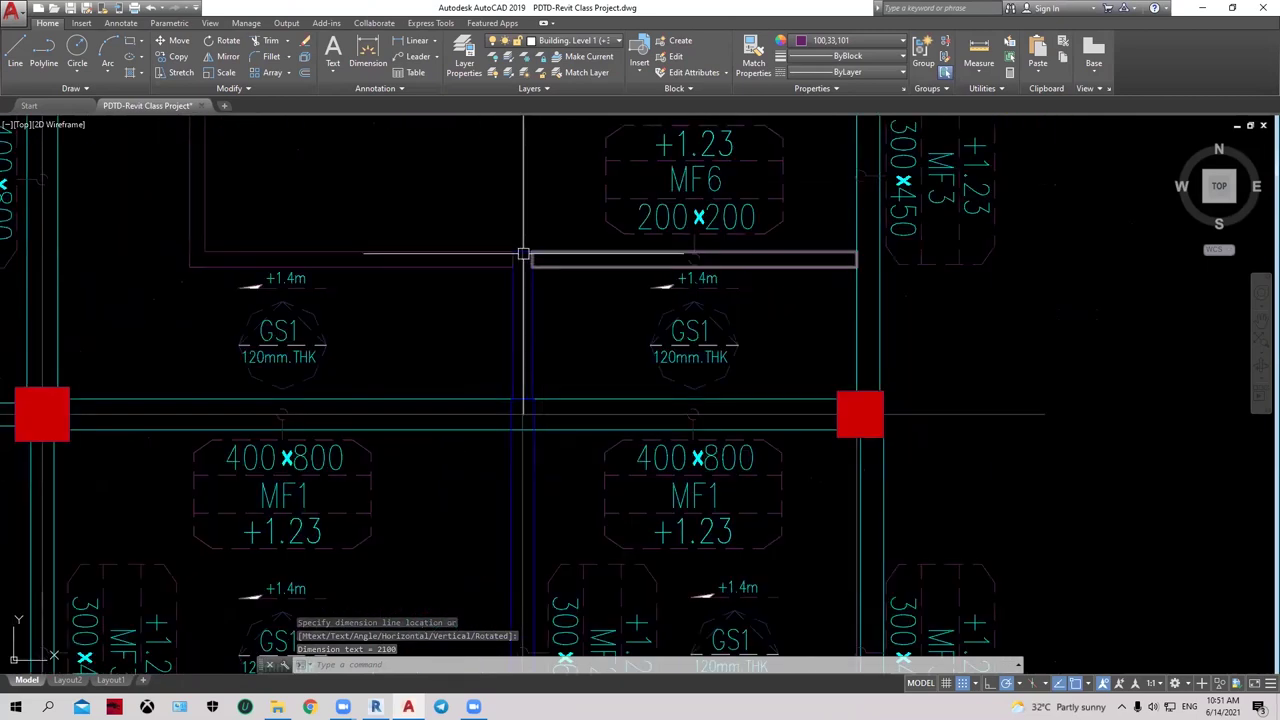
{"action": "key", "text": "space"}
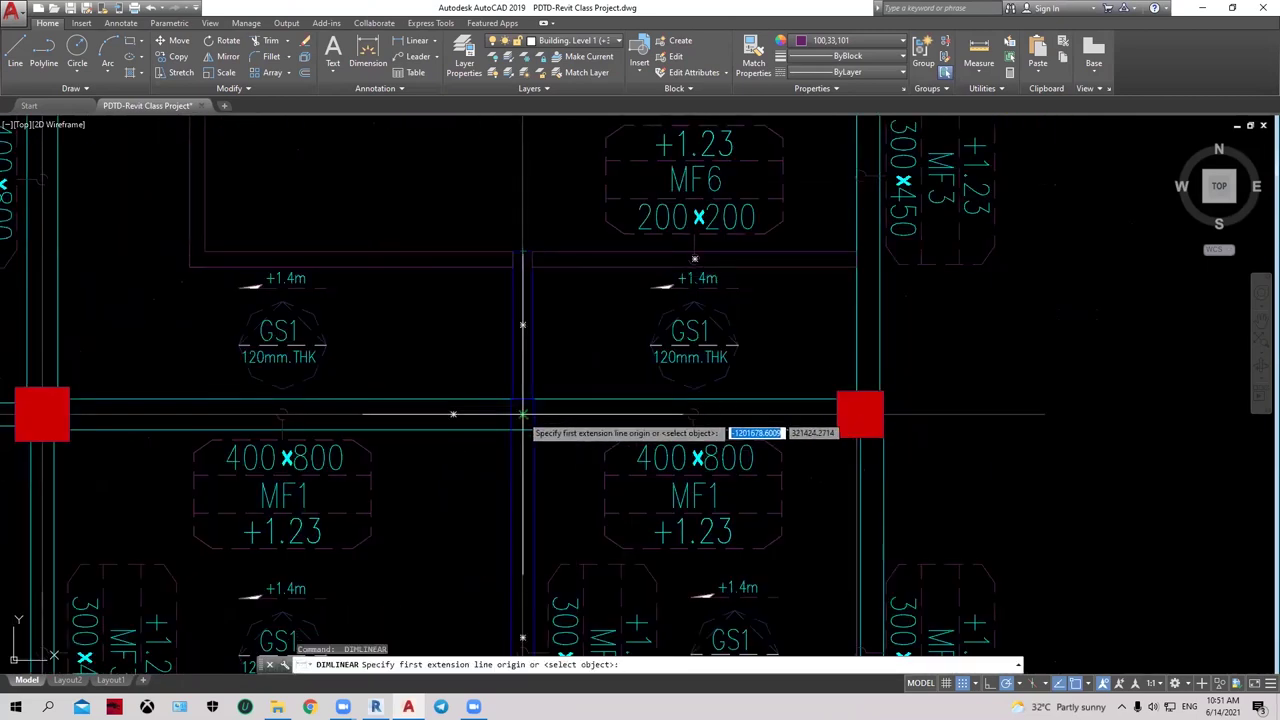
{"action": "left_click", "coordinate": [523, 412]}
{"action": "left_click", "coordinate": [523, 254]}
{"action": "key", "text": "Escape"}
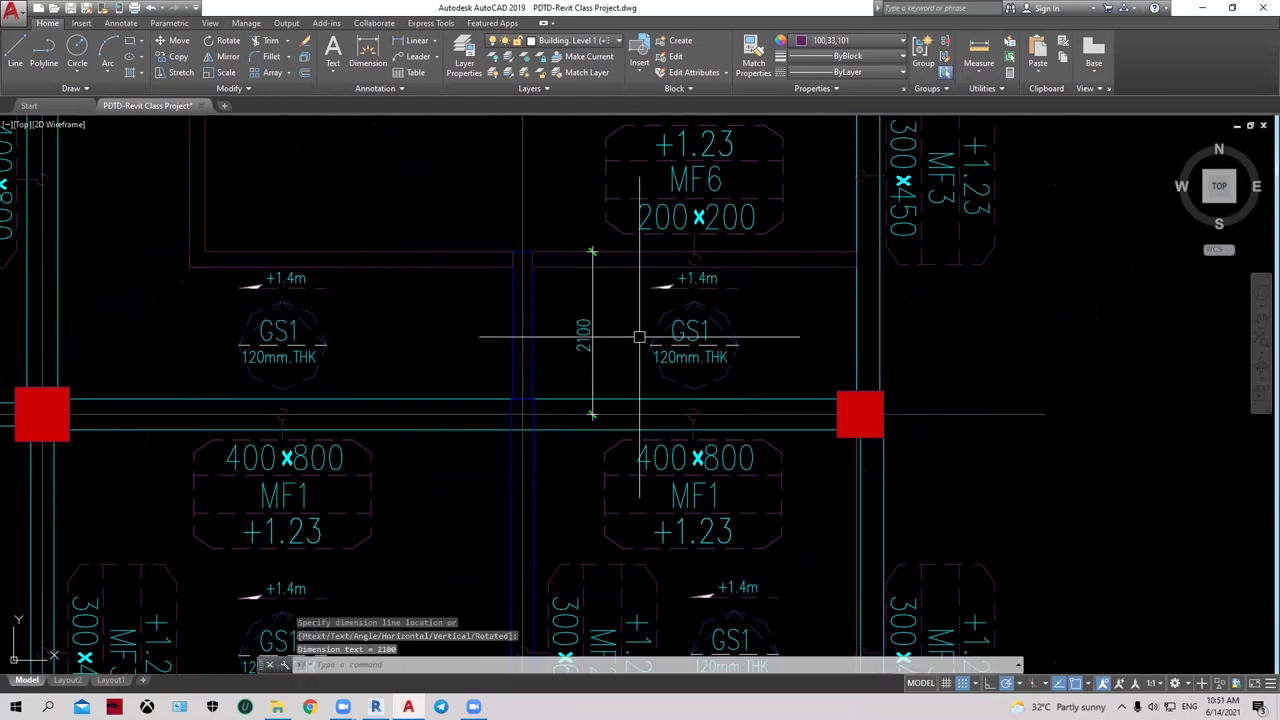
Step: Centre the view on the MF6 bay and switch back to Revit
{"action": "scroll", "coordinate": [590, 290], "scroll_direction": "down", "scroll_amount": 3}
{"action": "right_click", "coordinate": [598, 283]}
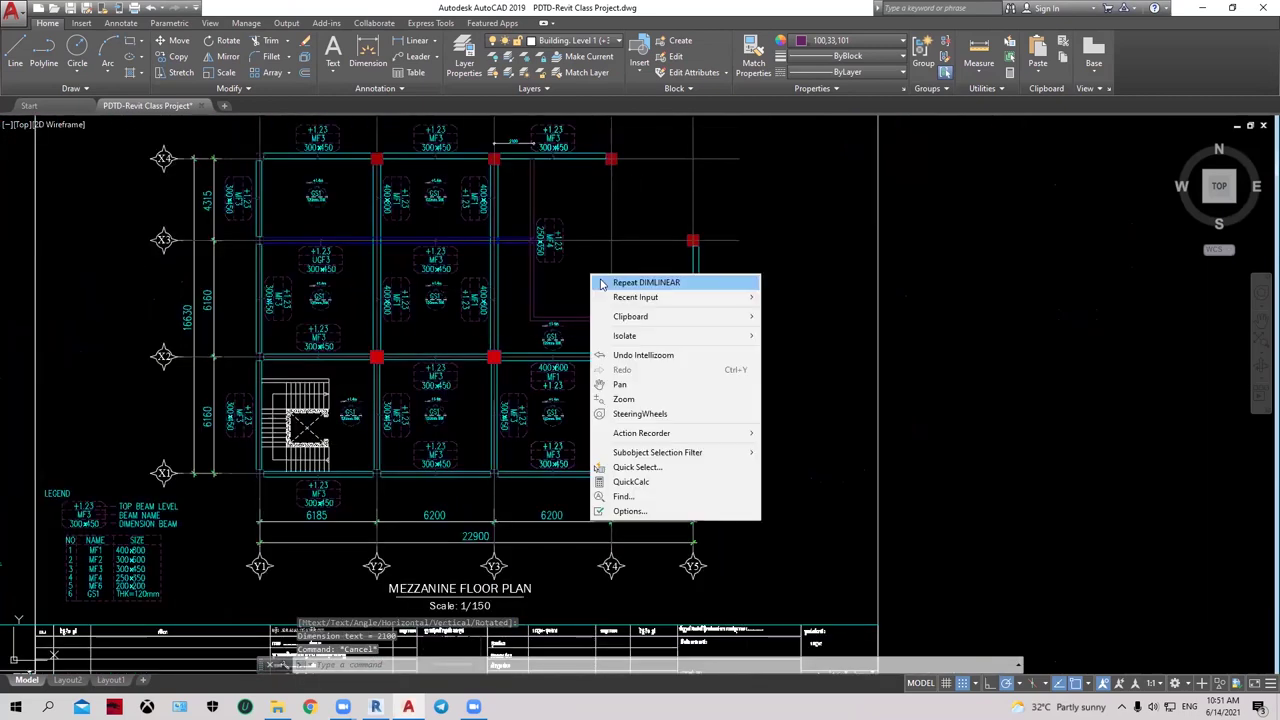
{"action": "key", "text": "Escape"}
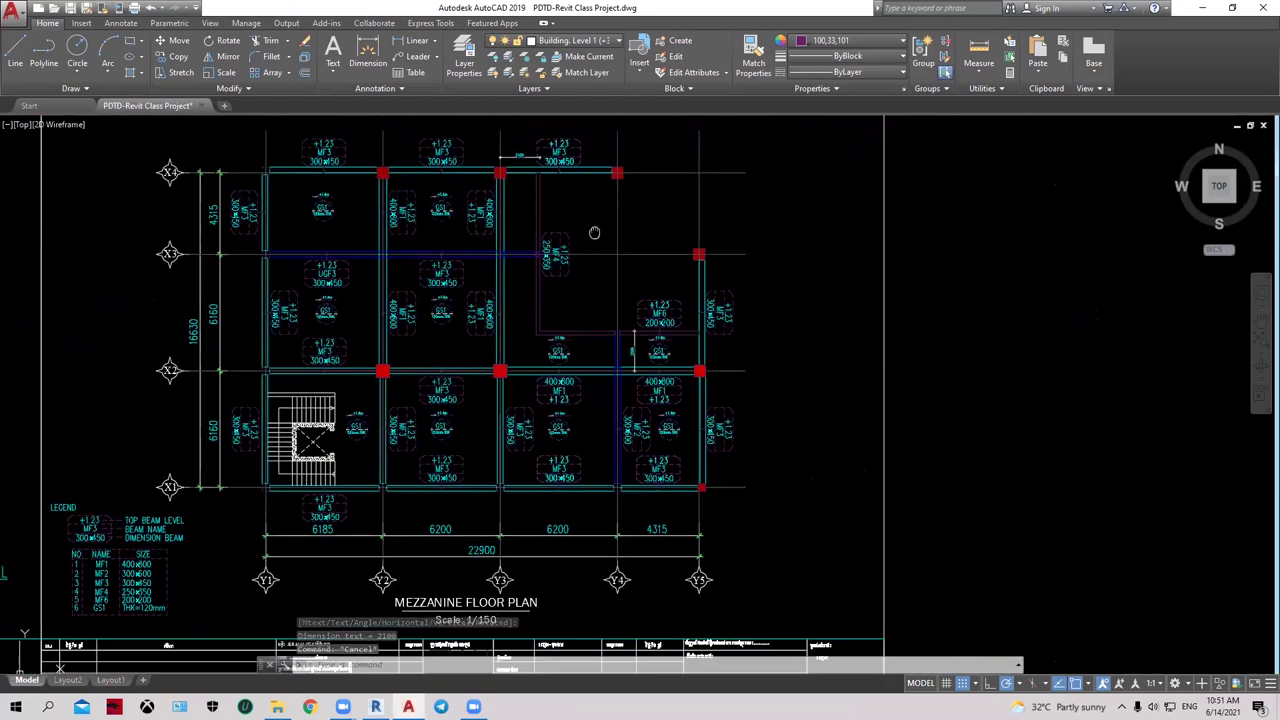
{"action": "middle_click_drag", "start_coordinate": [524, 163], "coordinate": [533, 193]}
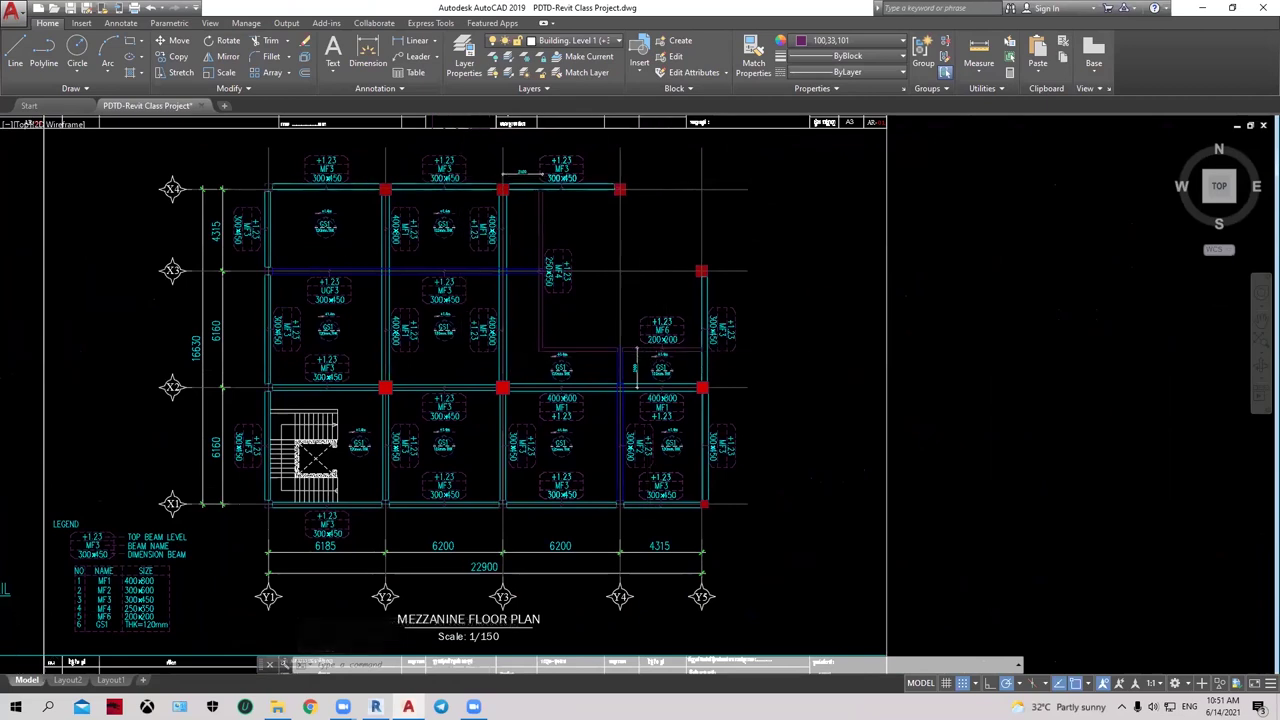
{"action": "scroll", "coordinate": [615, 385], "scroll_direction": "up", "scroll_amount": 2}
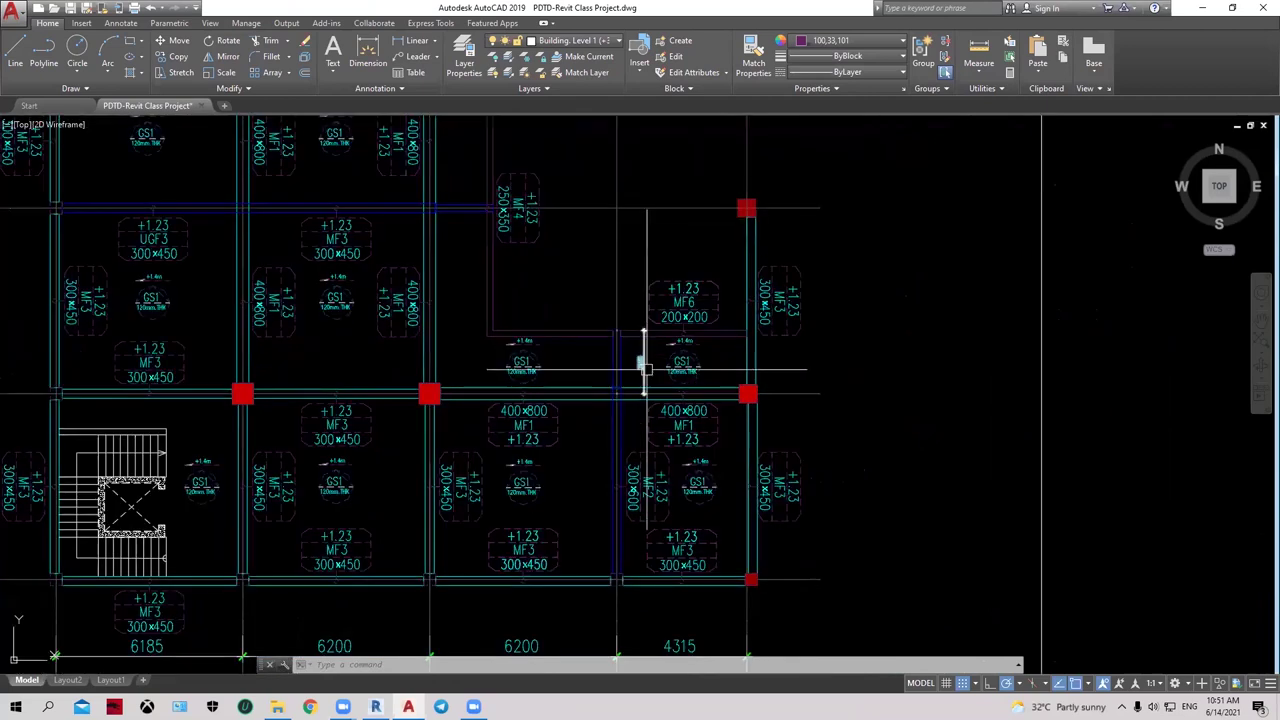
{"action": "middle_click_drag", "start_coordinate": [605, 275], "coordinate": [627, 319]}
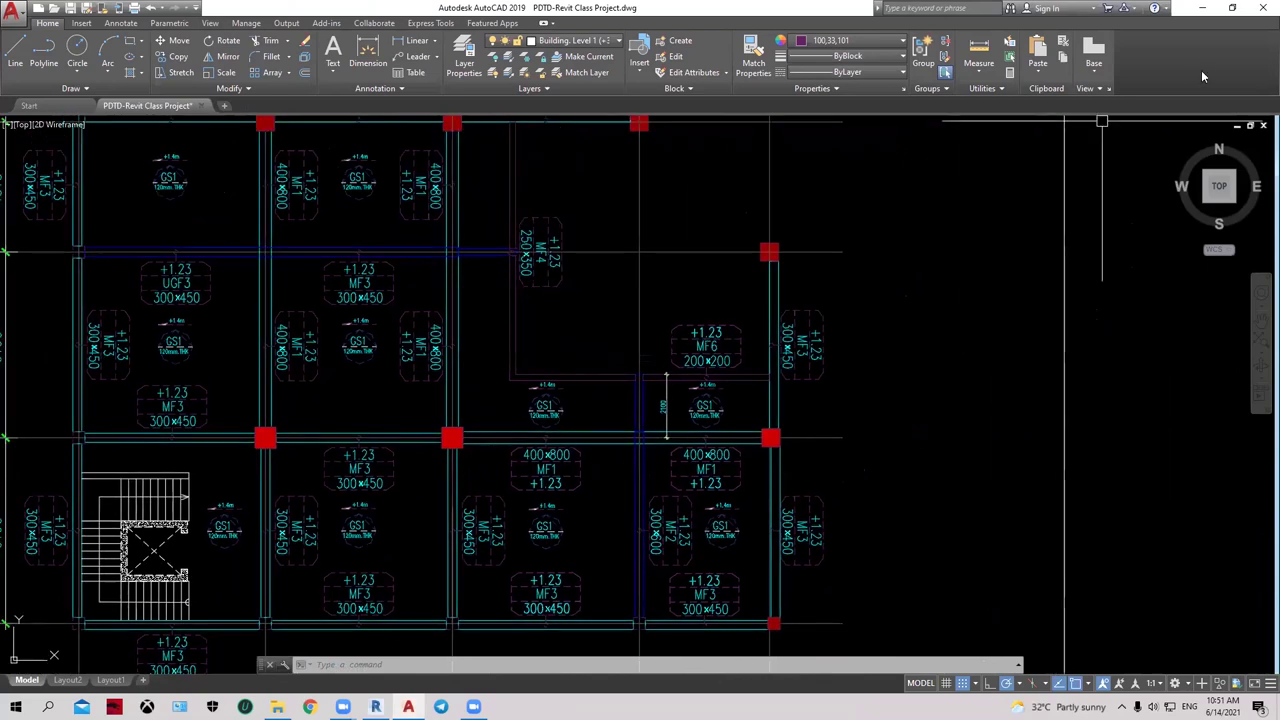
{"action": "key", "text": "alt+Tab"}
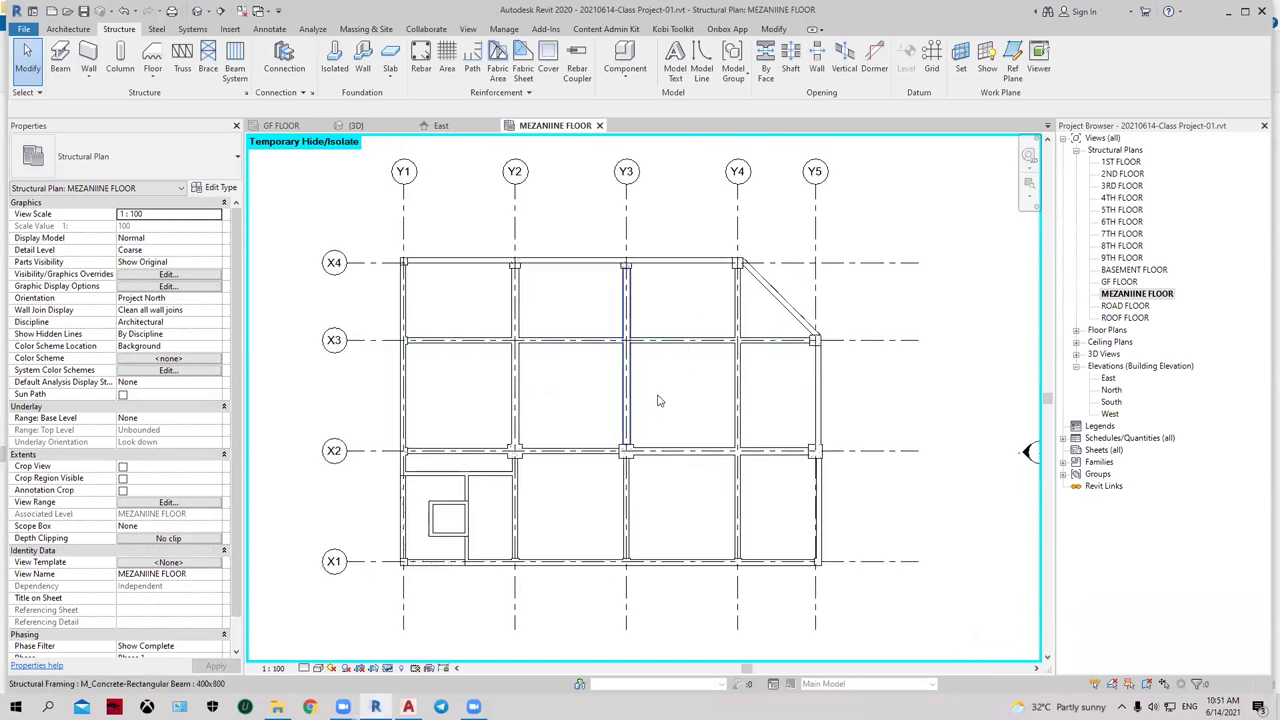
Step: Pan the mezzanine framing plan and bring up the Annotate tools
{"action": "middle_click_drag", "start_coordinate": [666, 409], "coordinate": [672, 400]}
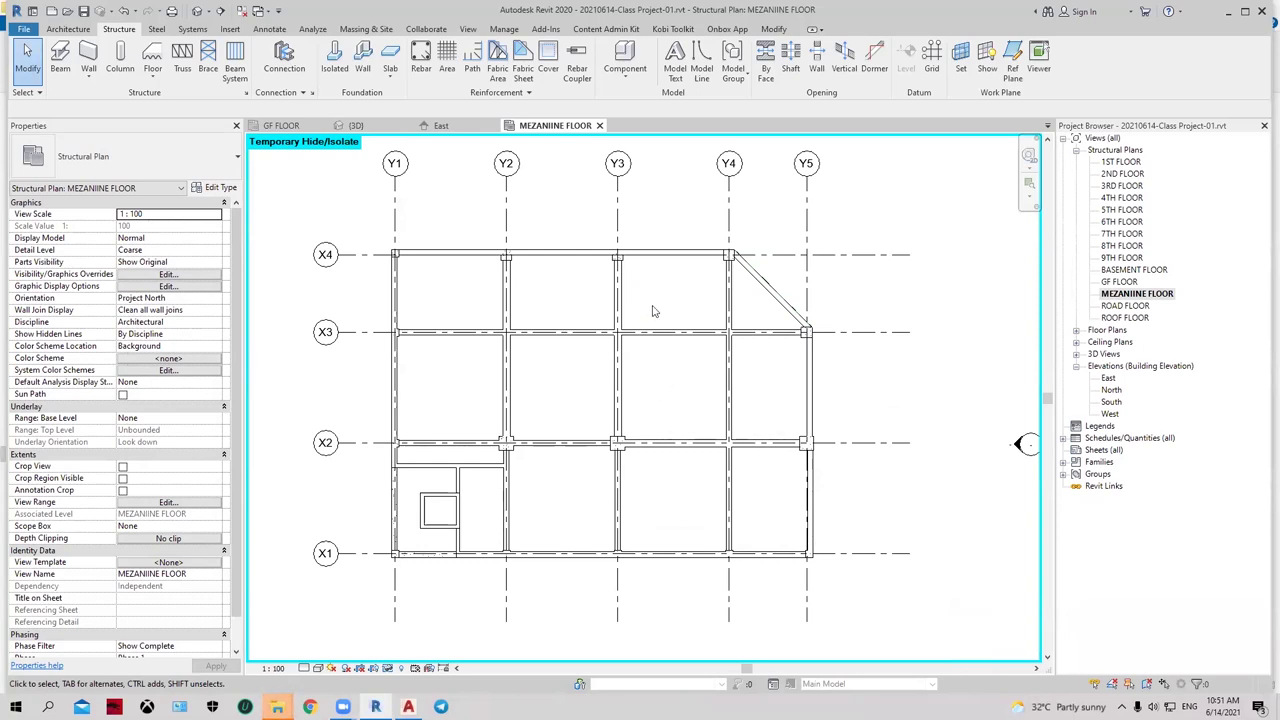
{"action": "middle_click_drag", "start_coordinate": [680, 300], "coordinate": [674, 293]}
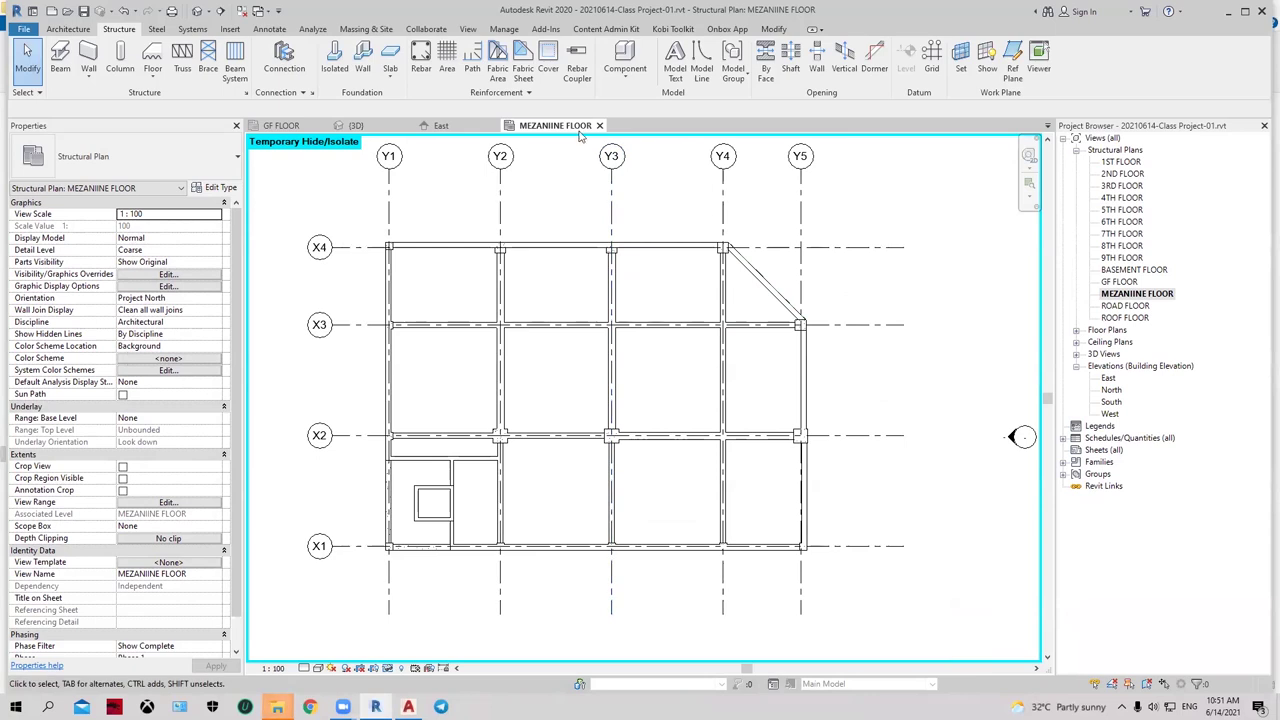
{"action": "left_click", "coordinate": [268, 29]}
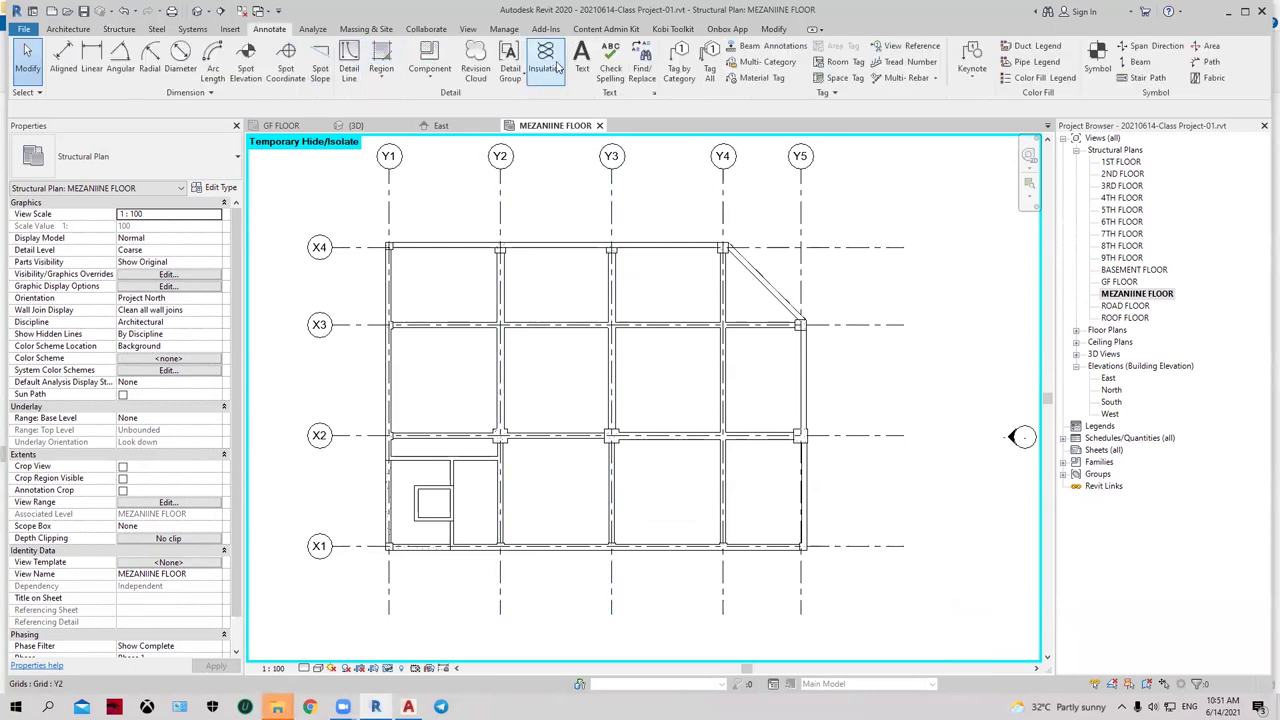
Step: In Tag All, choose Structural Framing Tags as the only category to tag
{"action": "left_click", "coordinate": [708, 78]}
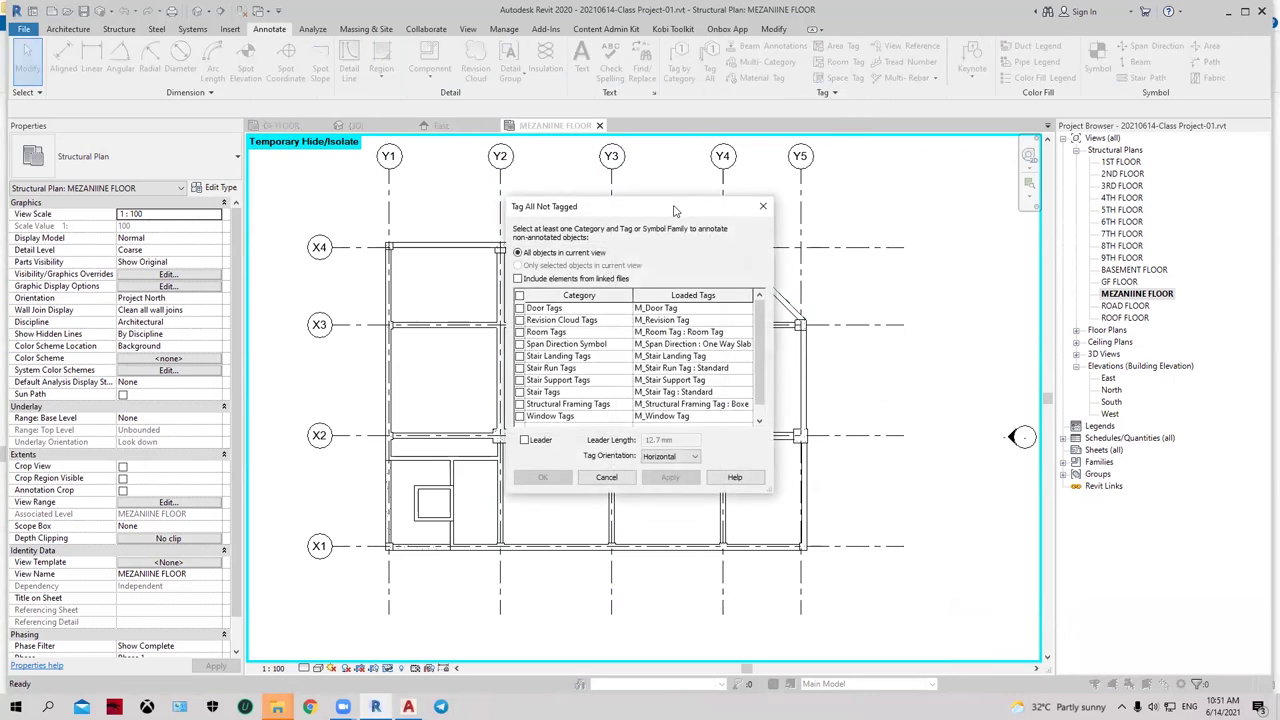
{"action": "left_click_drag", "start_coordinate": [674, 211], "coordinate": [213, 190]}
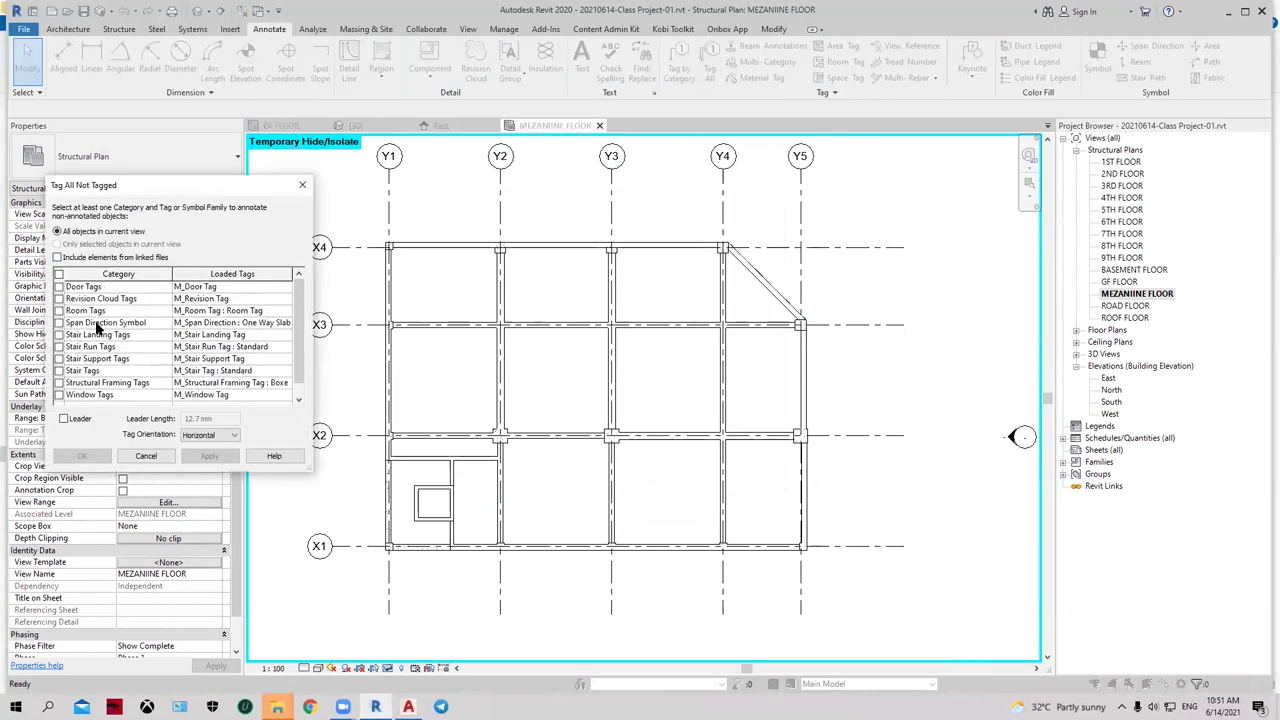
{"action": "left_click", "coordinate": [58, 287]}
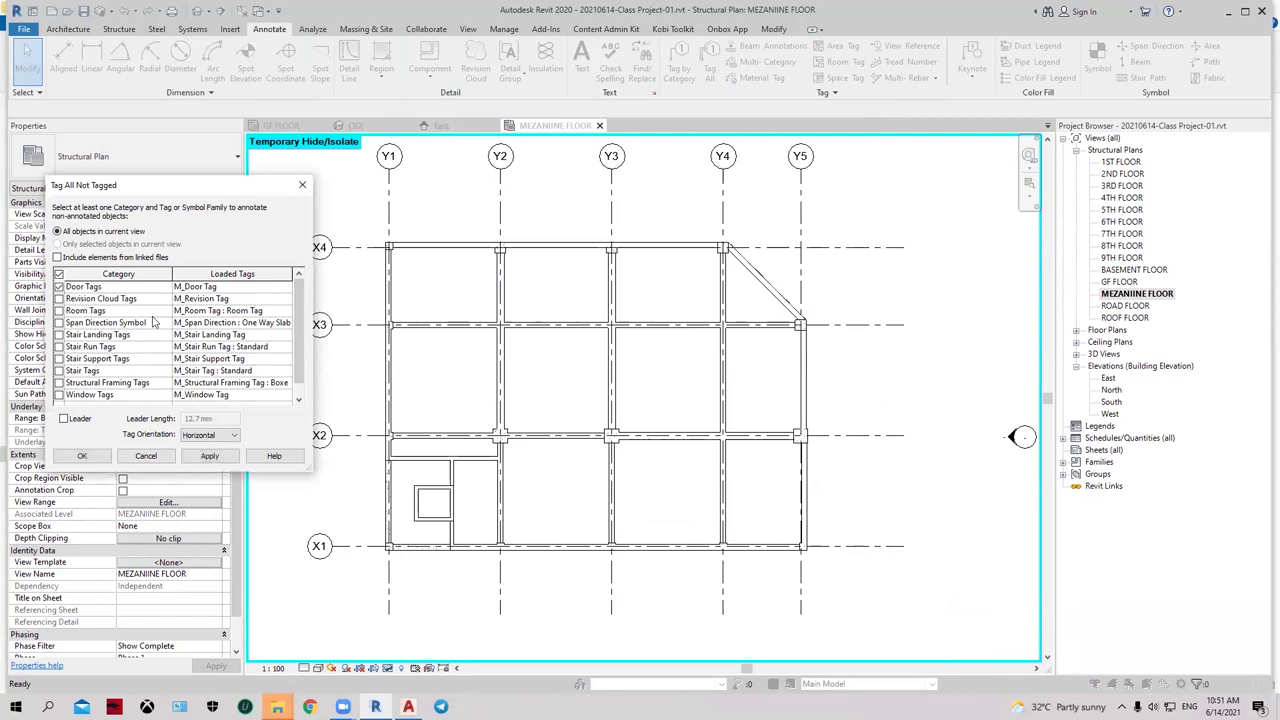
{"action": "left_click", "coordinate": [58, 287]}
{"action": "scroll", "coordinate": [128, 332], "scroll_direction": "down", "scroll_amount": 1}
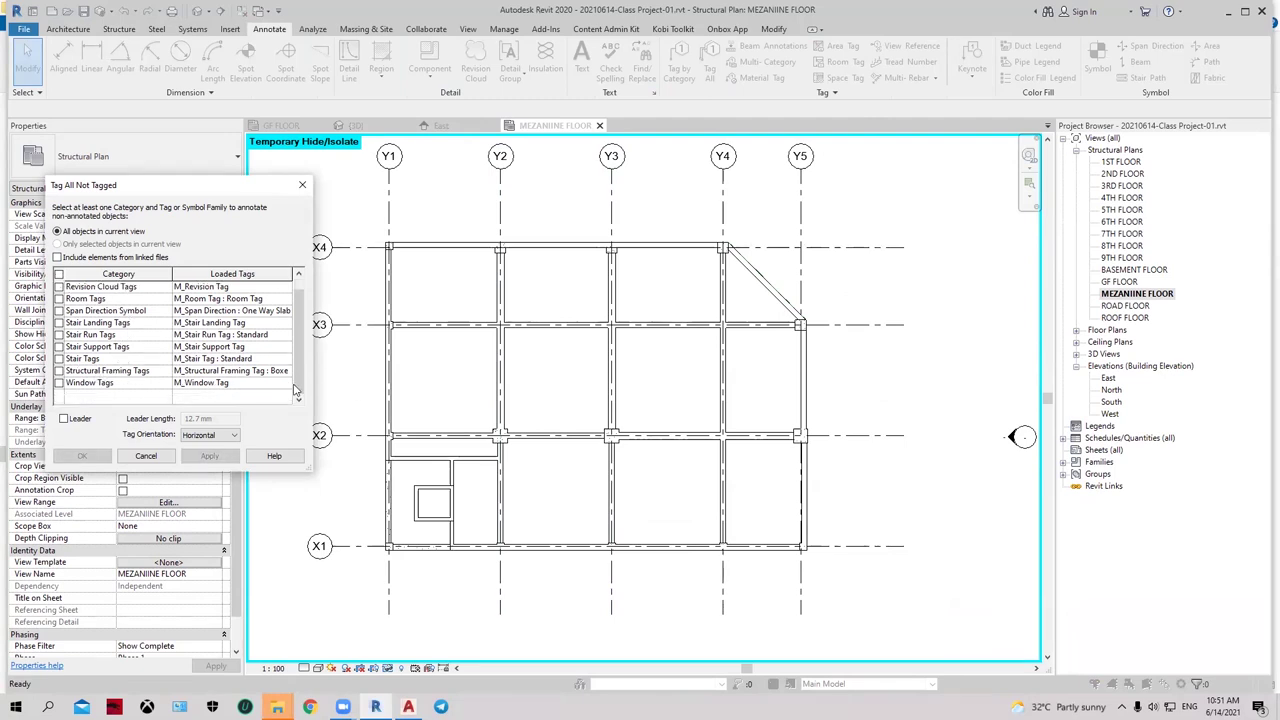
{"action": "left_click", "coordinate": [59, 371]}
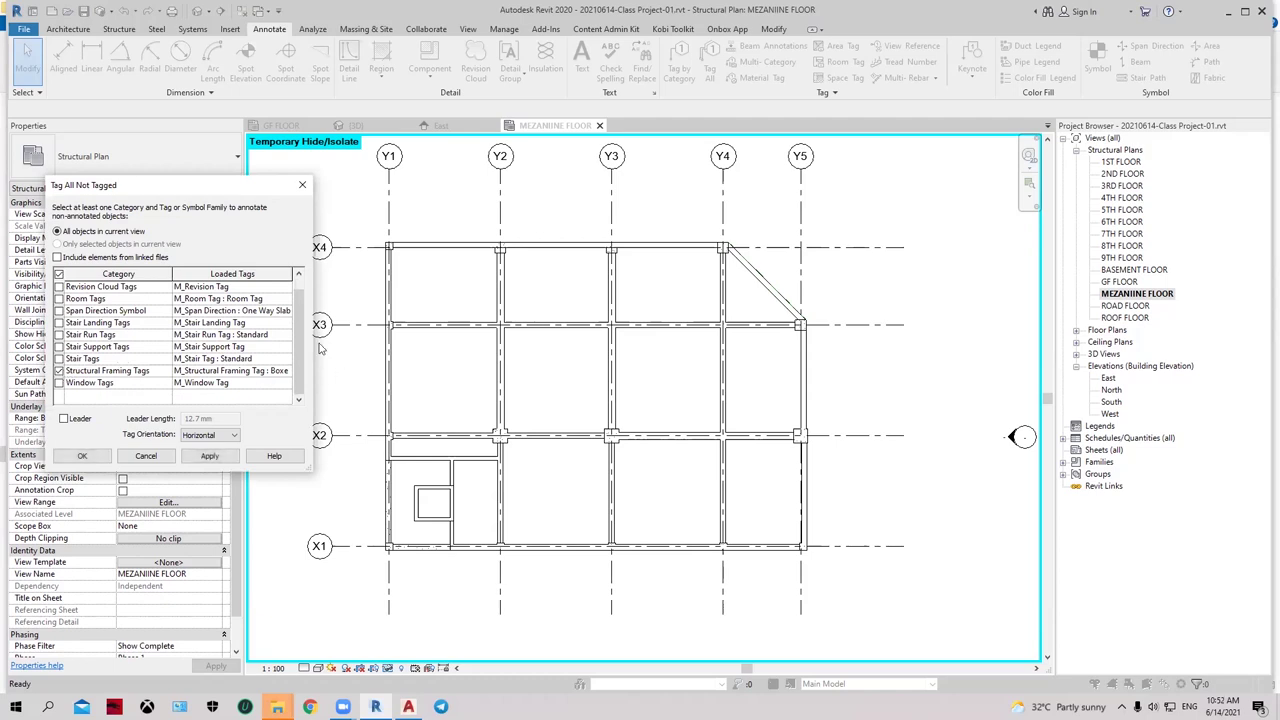
{"action": "left_click_drag", "start_coordinate": [313, 343], "coordinate": [393, 343]}
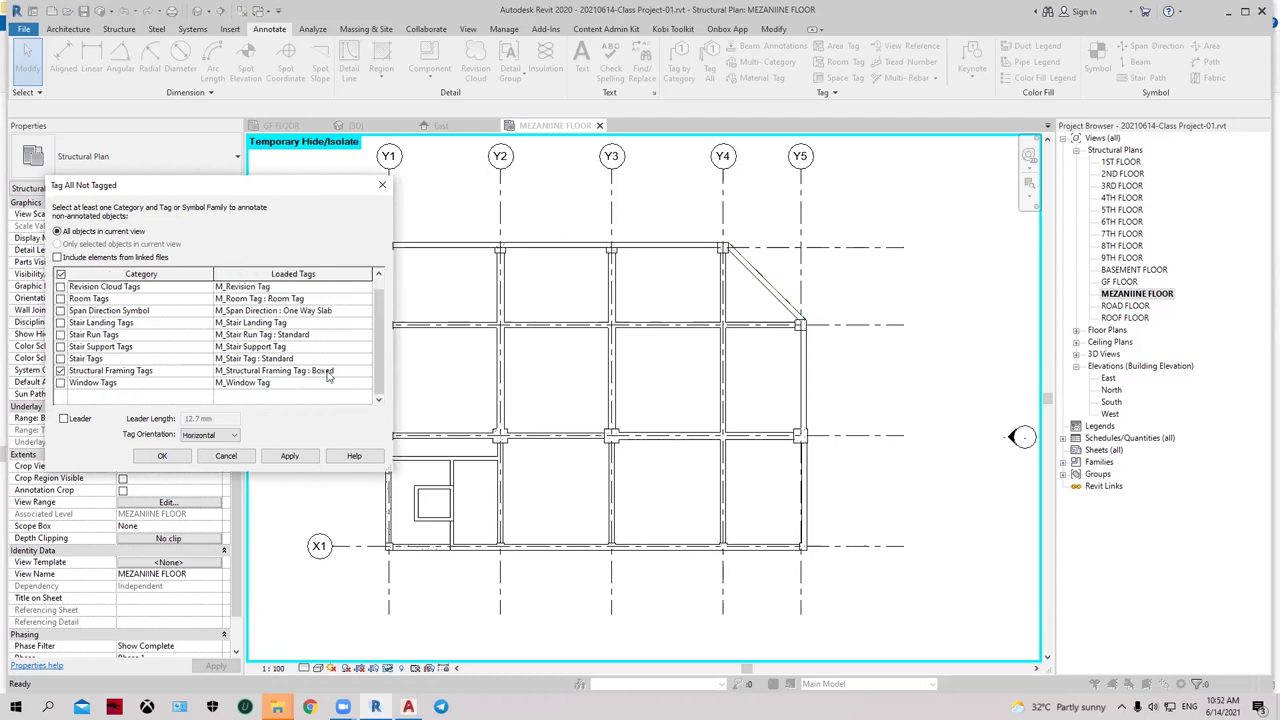
Step: Use M_Structural Framing Tag : Standard to tag all beams, e.g. 300x450, 200x300
{"action": "left_click", "coordinate": [329, 373]}
{"action": "left_click", "coordinate": [366, 373]}
{"action": "left_click", "coordinate": [366, 376]}
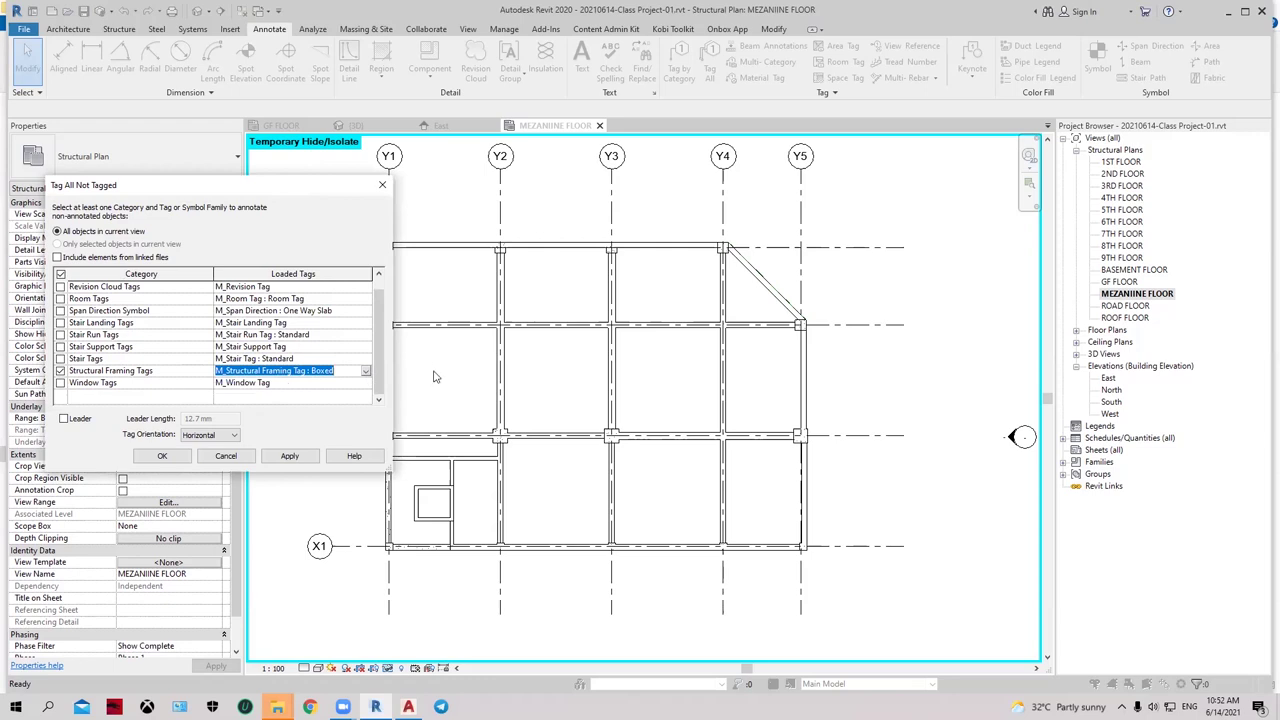
{"action": "left_click", "coordinate": [366, 371]}
{"action": "left_click", "coordinate": [366, 388]}
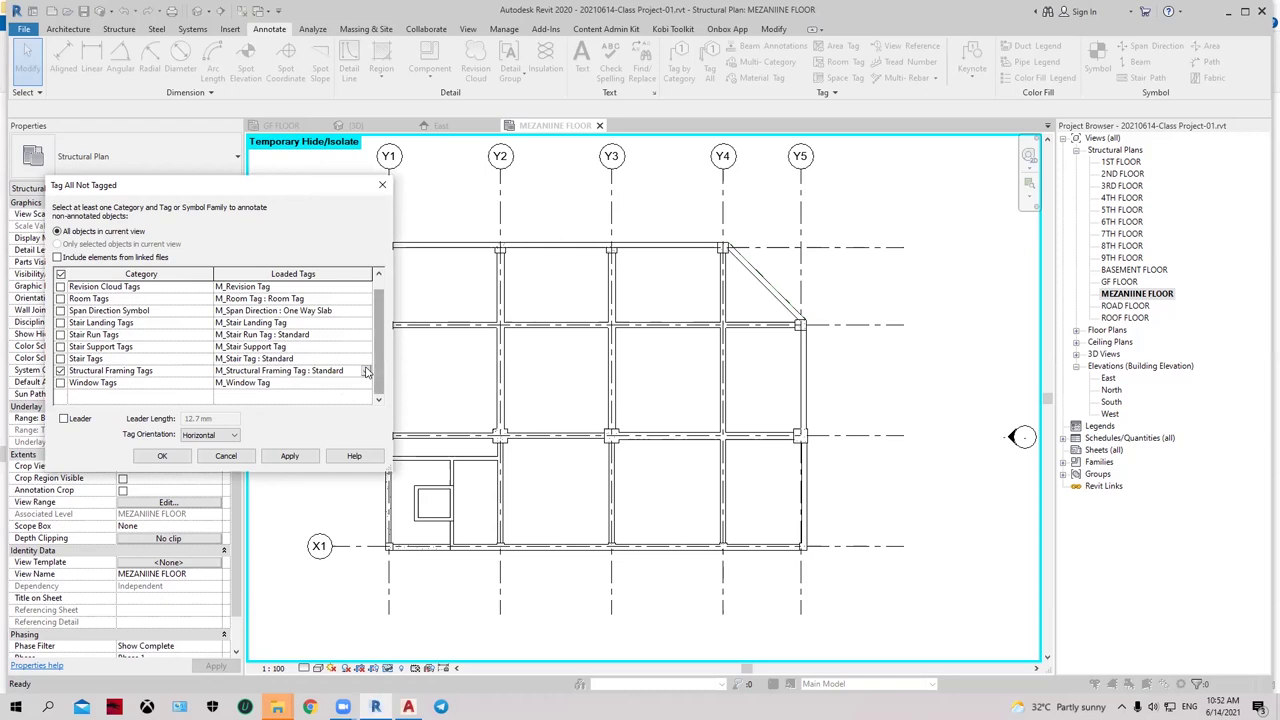
{"action": "left_click", "coordinate": [289, 457]}
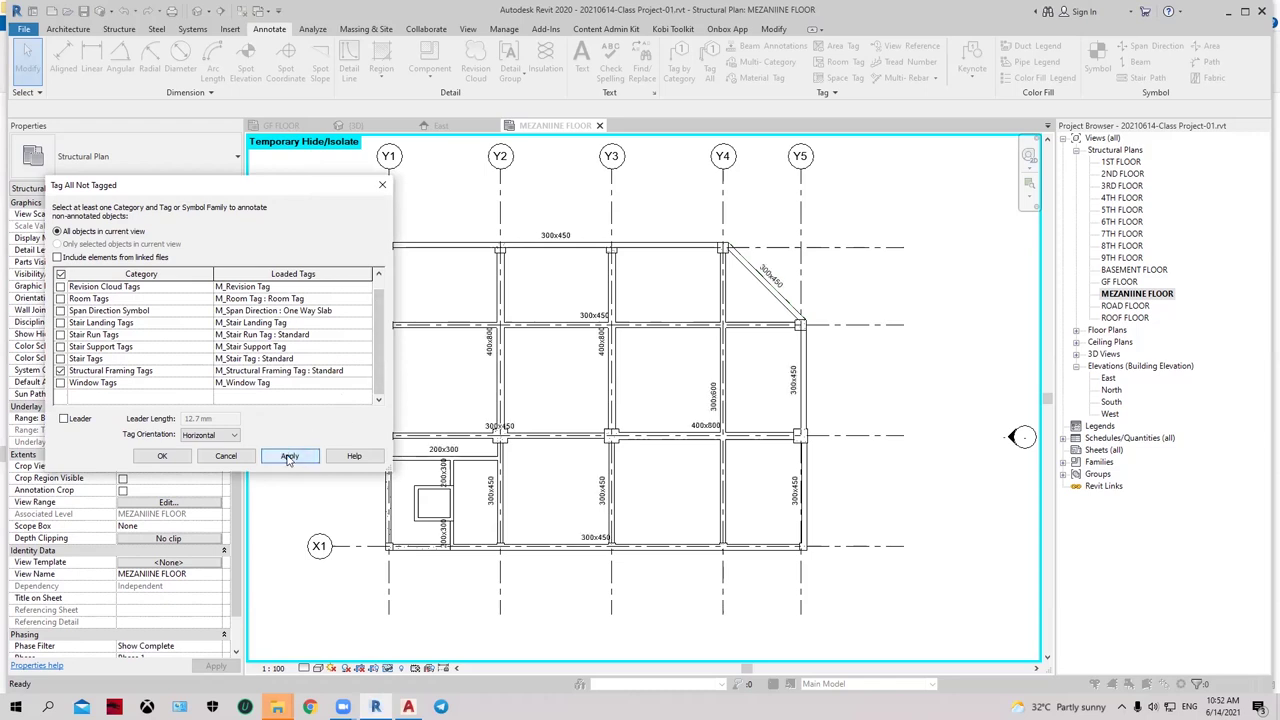
{"action": "left_click", "coordinate": [162, 456]}
{"action": "scroll", "coordinate": [479, 370], "scroll_direction": "up", "scroll_amount": 1}
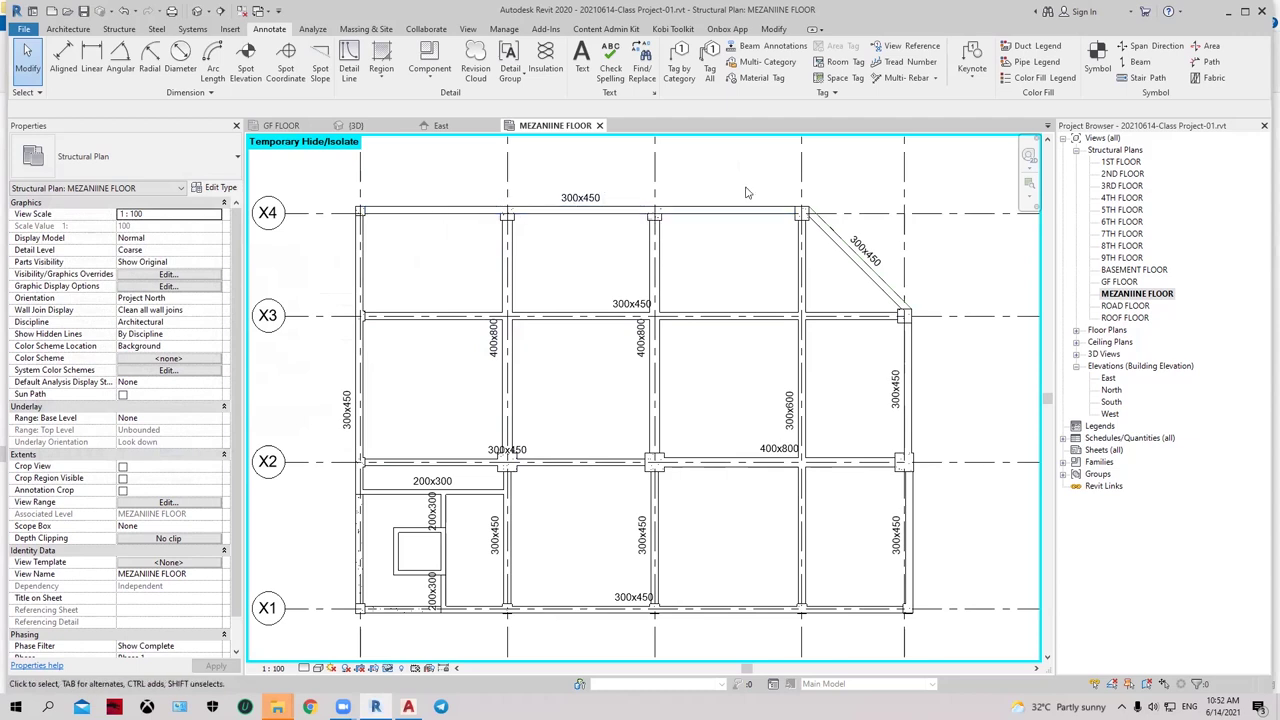
Step: Delete the diagonal 300x450 beam, keeping the vertical 300x600 beam in place
{"action": "left_click", "coordinate": [449, 219]}
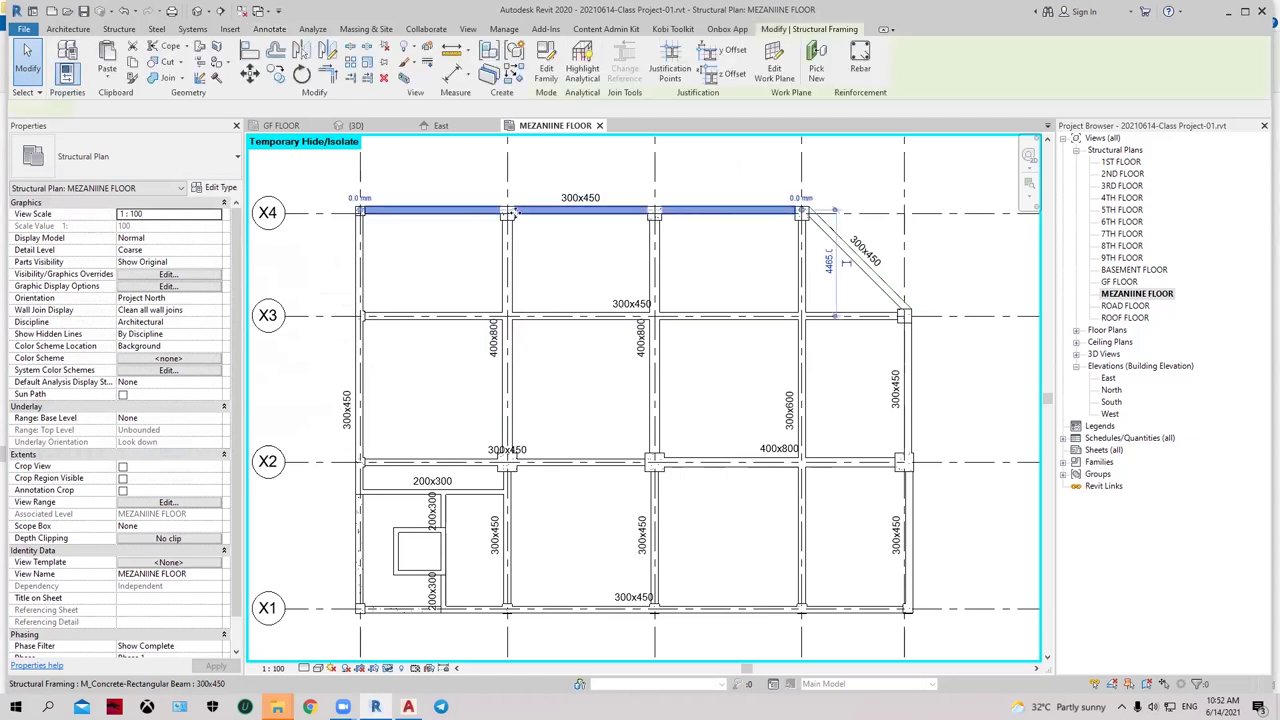
{"action": "left_click", "coordinate": [598, 263]}
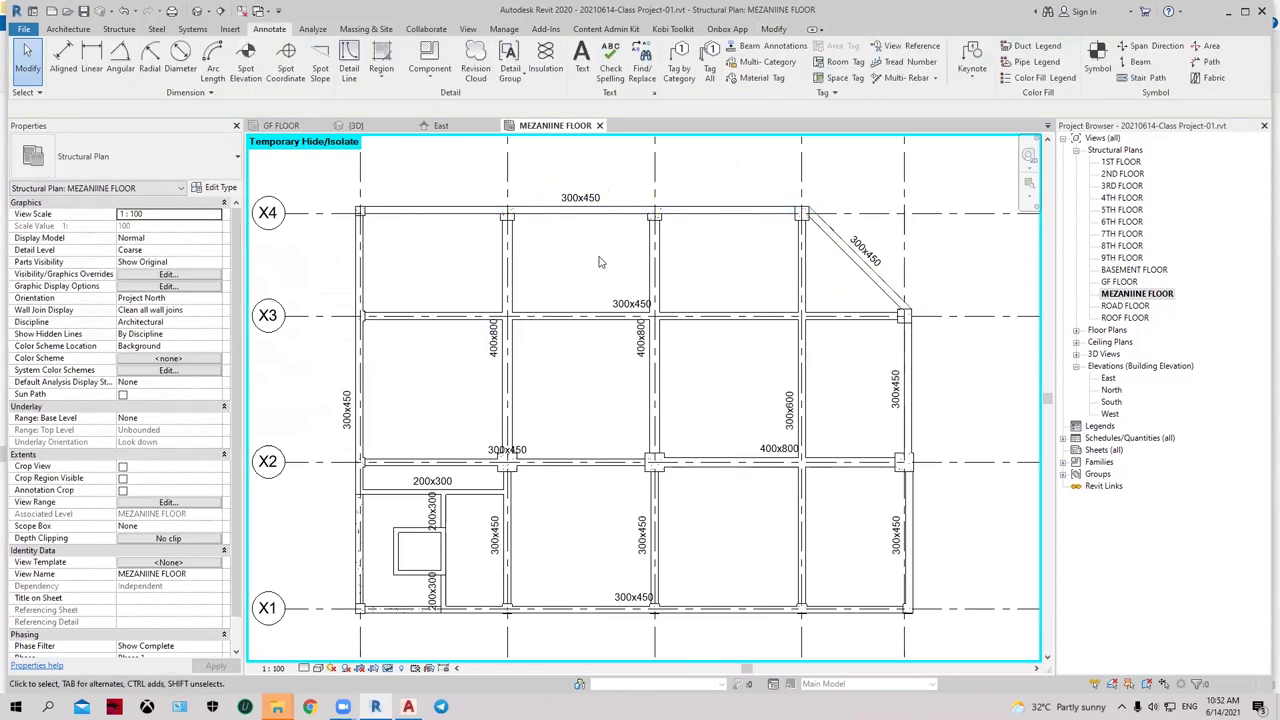
{"action": "scroll", "coordinate": [689, 268], "scroll_direction": "down", "scroll_amount": 2}
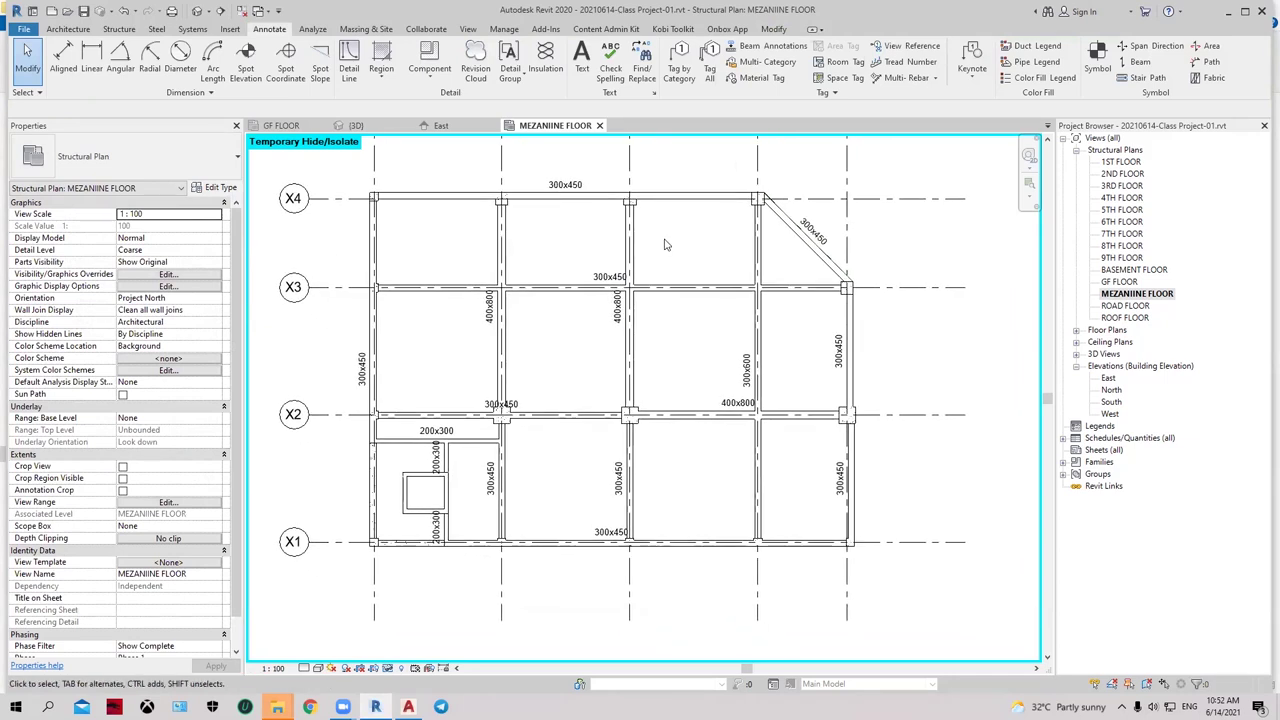
{"action": "left_click", "coordinate": [808, 256]}
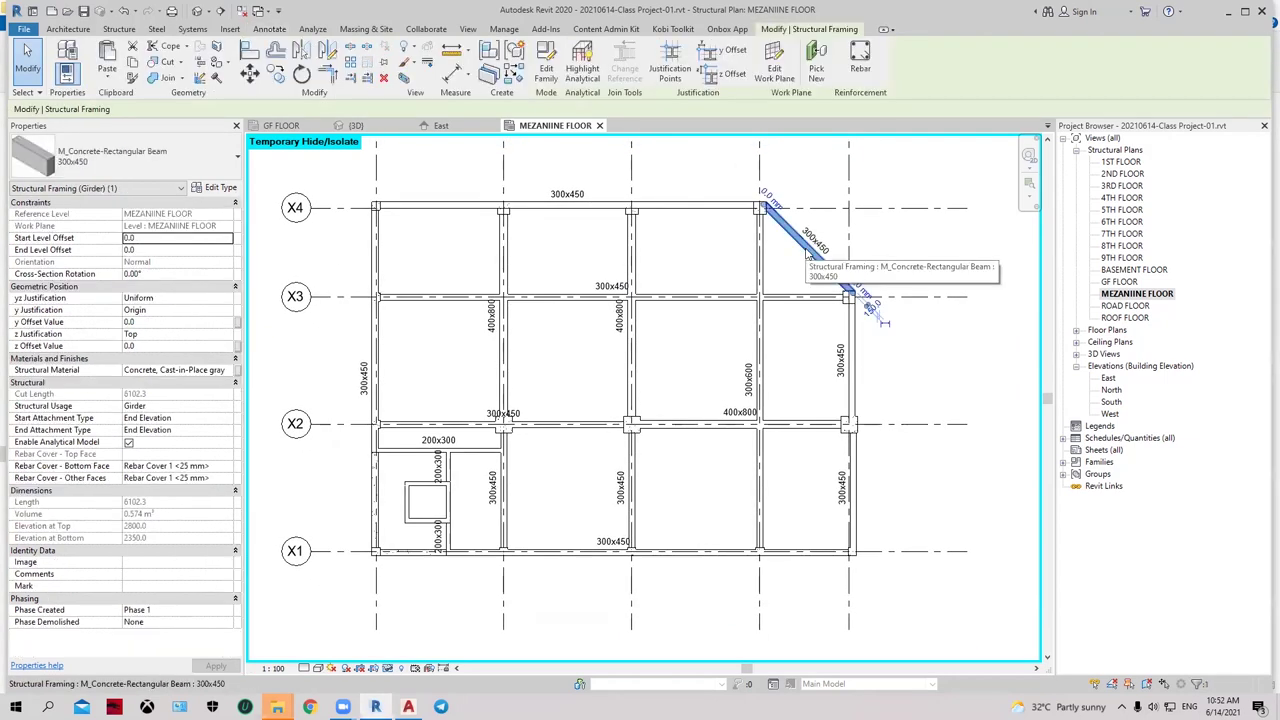
{"action": "key", "text": "Delete"}
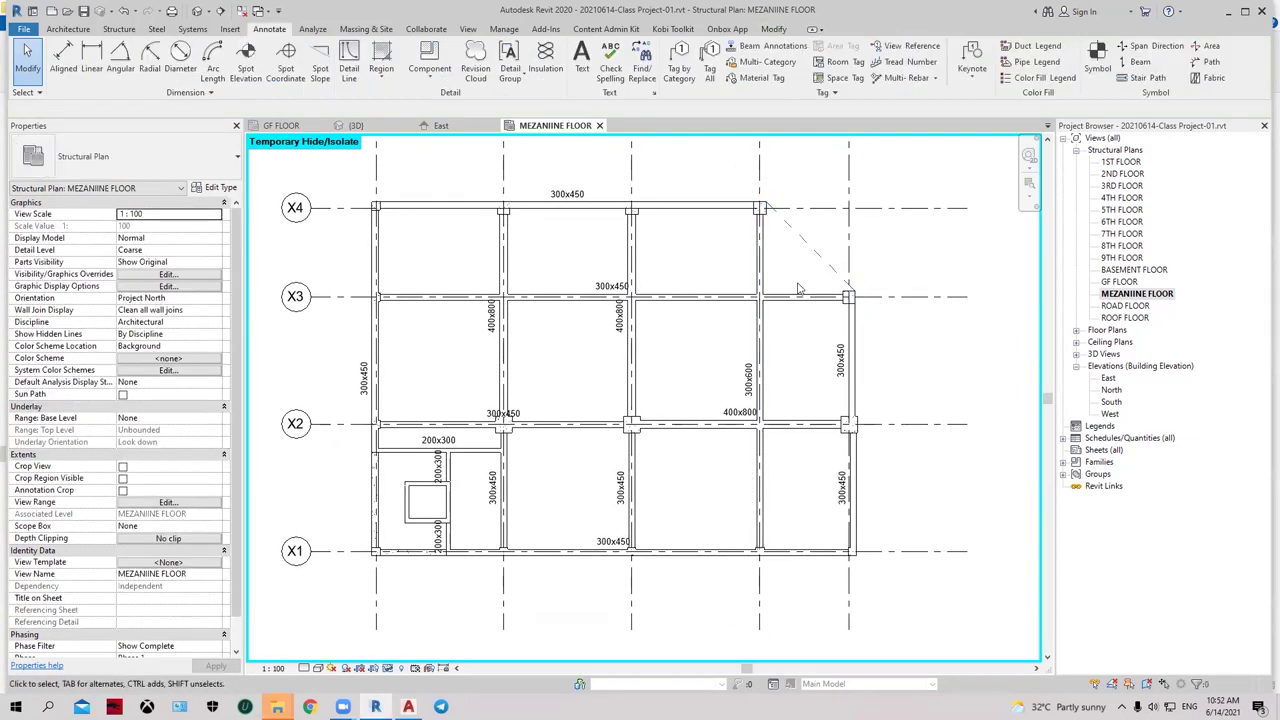
{"action": "left_click", "coordinate": [763, 277]}
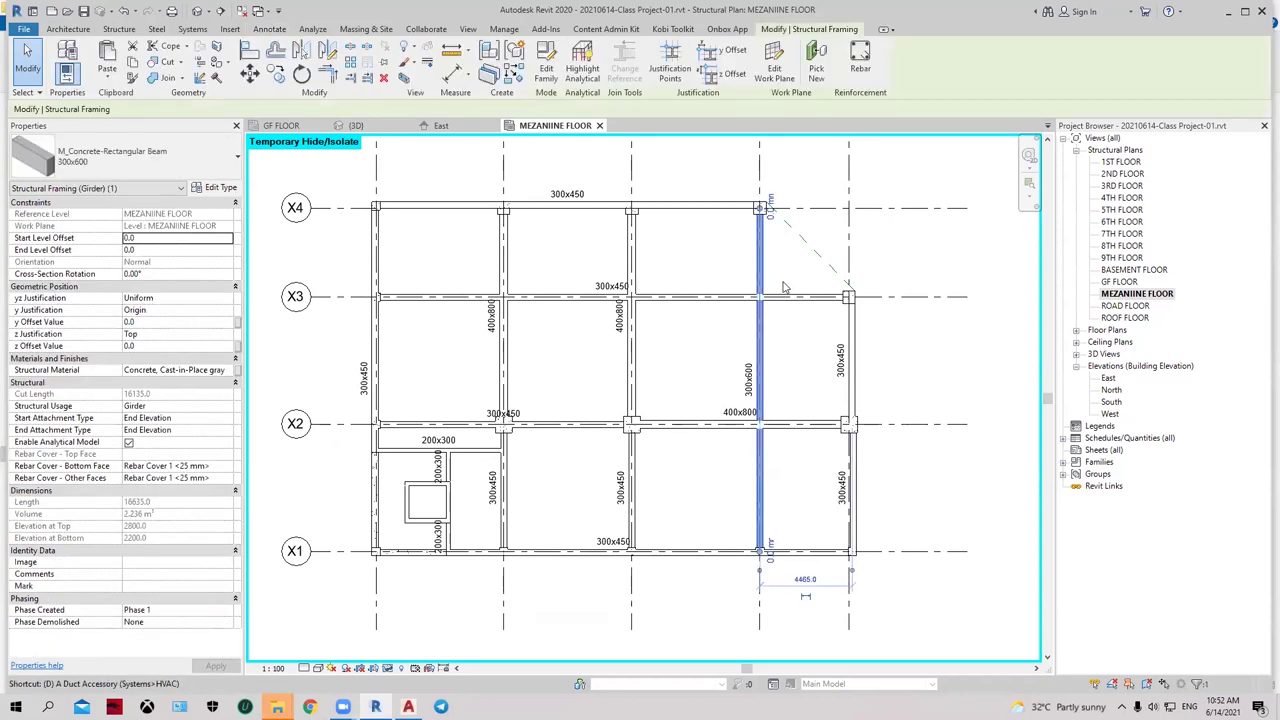
{"action": "key", "text": "Delete"}
{"action": "key", "text": "ctrl+z"}
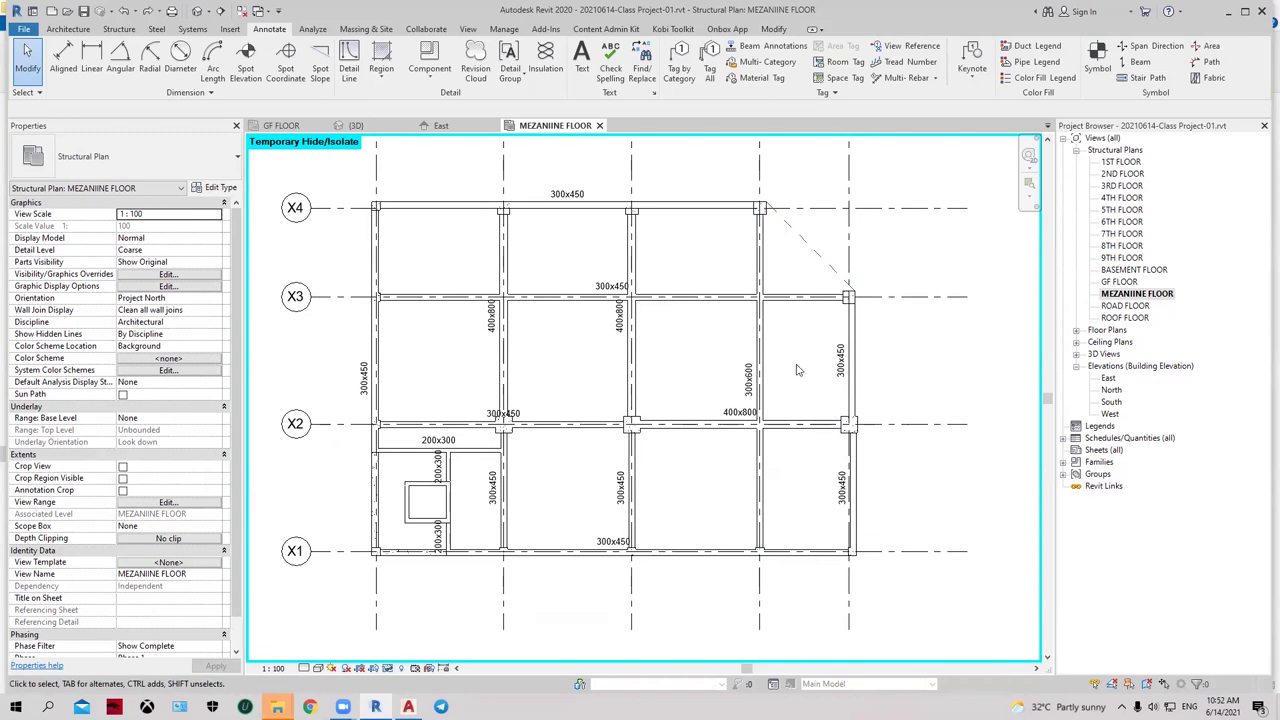
Step: Trim the X3 beam so it ends at the Y4 beam
{"action": "middle_click_drag", "start_coordinate": [802, 348], "coordinate": [764, 354]}
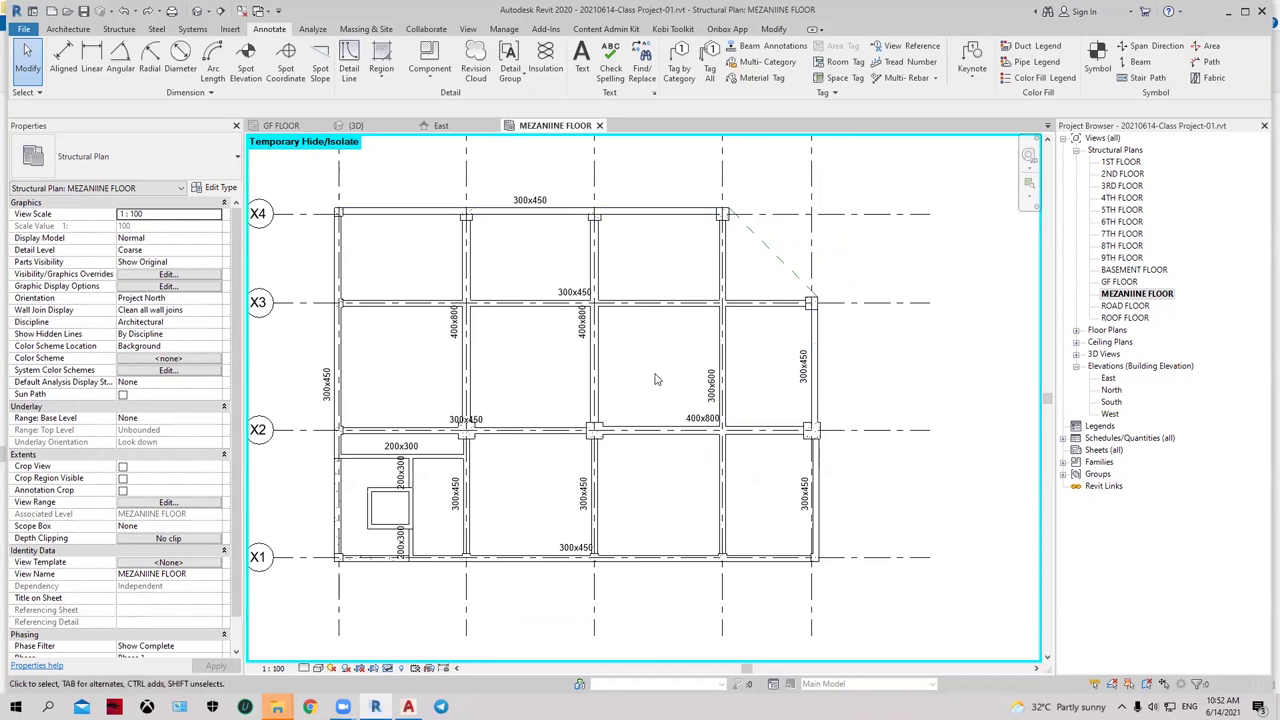
{"action": "left_click", "coordinate": [420, 302]}
{"action": "left_click", "coordinate": [722, 340], "text": "ctrl"}
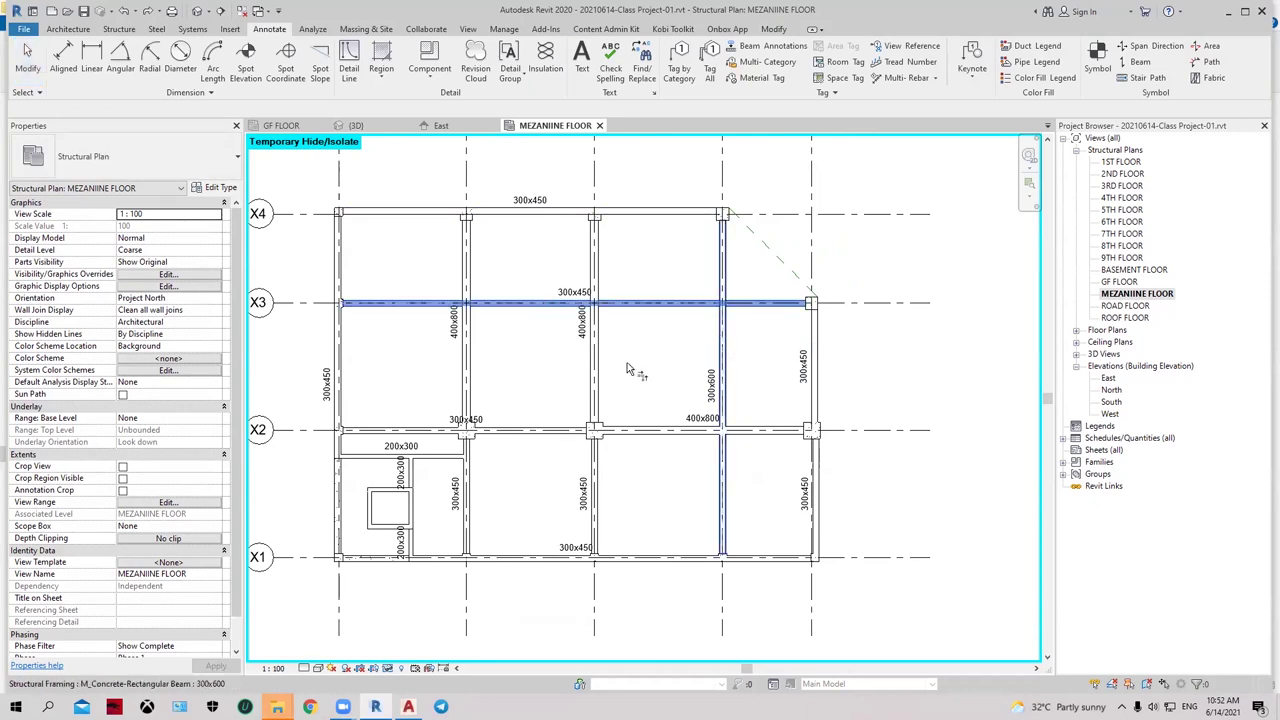
{"action": "left_click", "coordinate": [724, 305]}
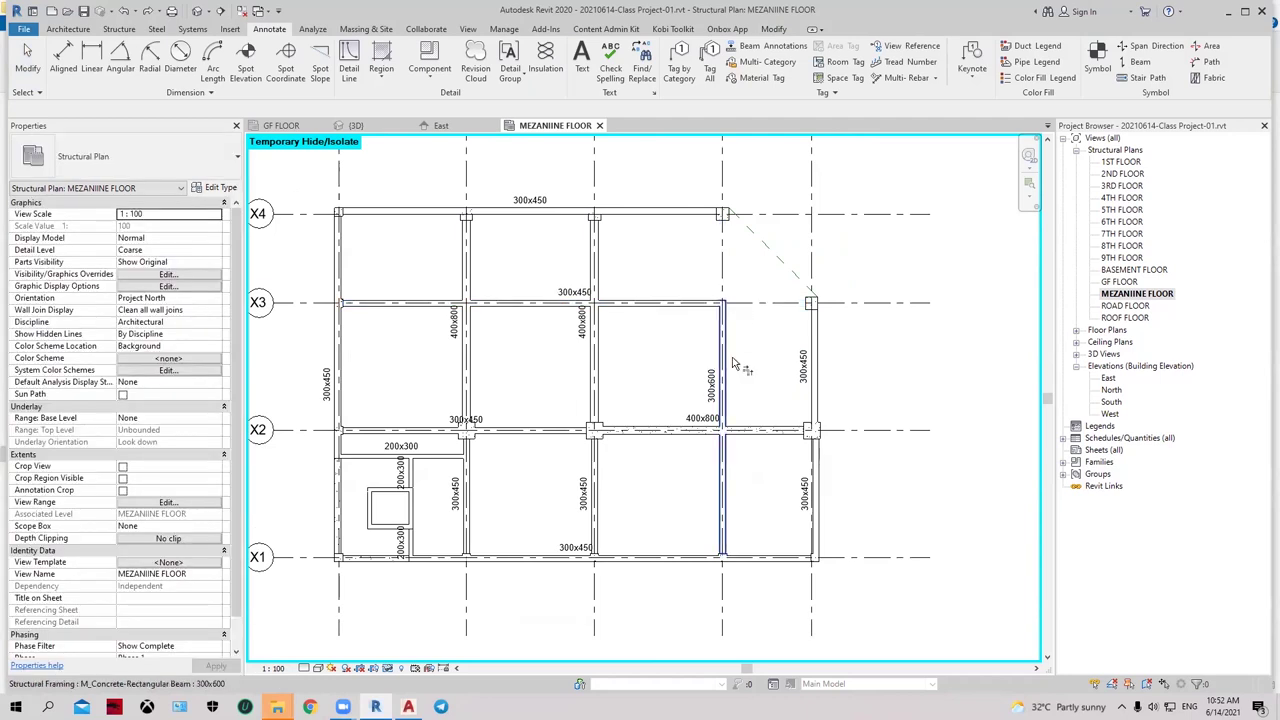
{"action": "key", "text": "Escape"}
{"action": "scroll", "coordinate": [665, 272], "scroll_direction": "down", "scroll_amount": 2}
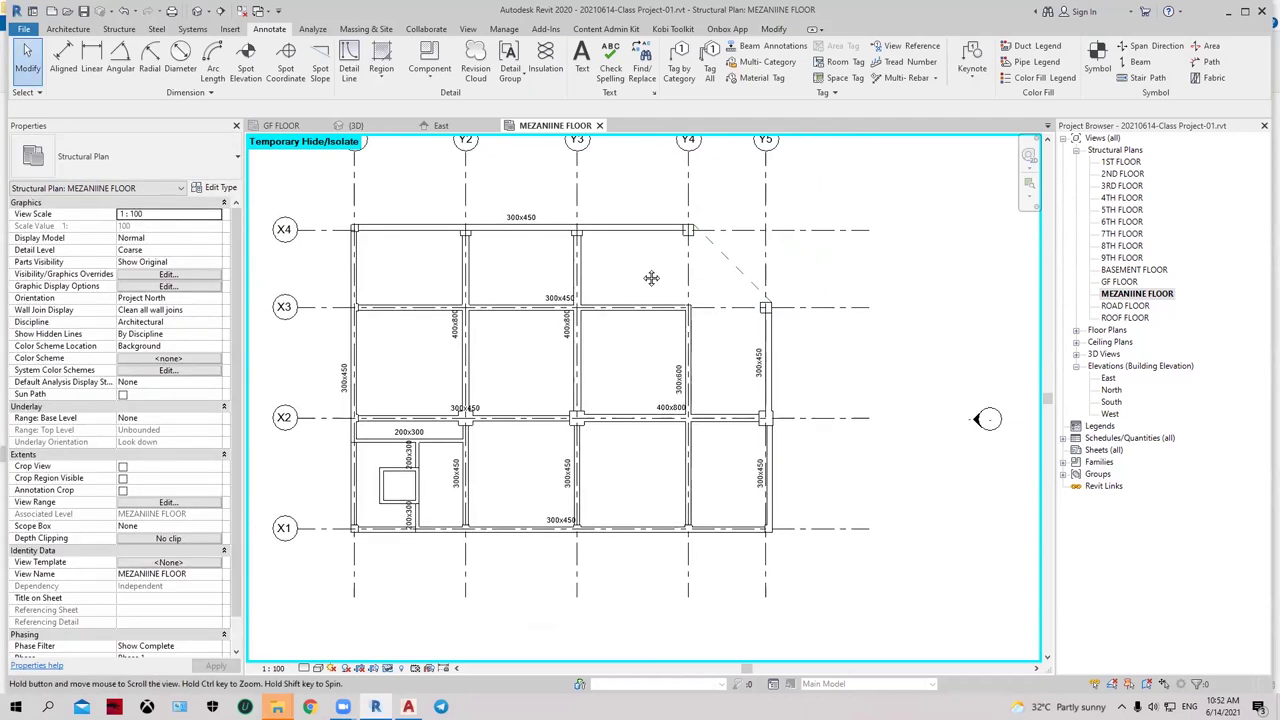
{"action": "left_click", "coordinate": [119, 28]}
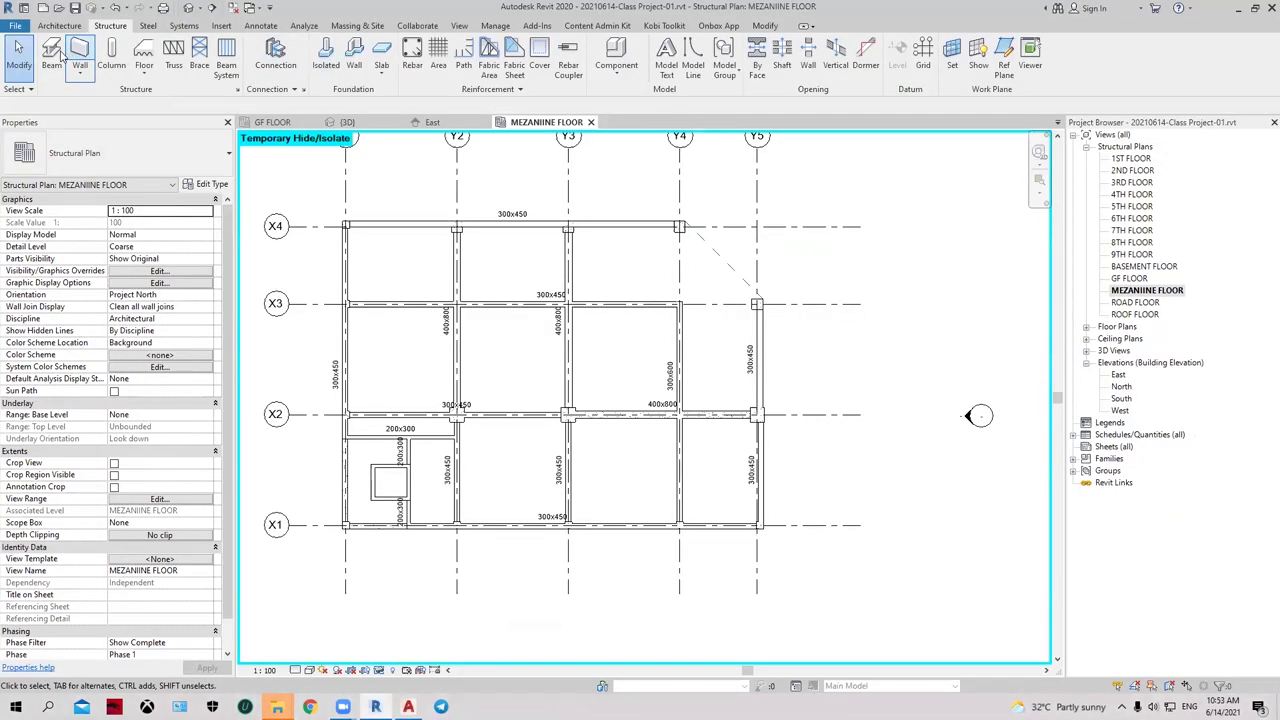
Step: Duplicate the concrete beam type as 200X200 (b 200, h 200)
{"action": "left_click", "coordinate": [51, 55]}
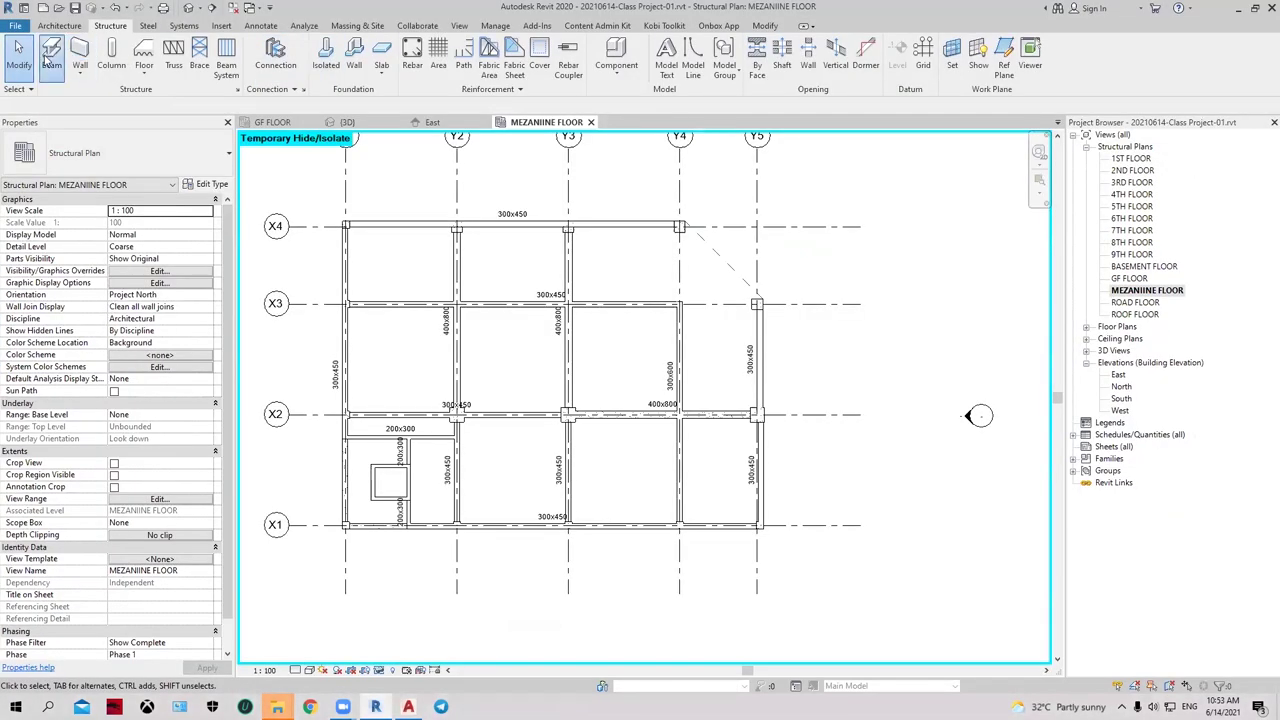
{"action": "left_click", "coordinate": [212, 185]}
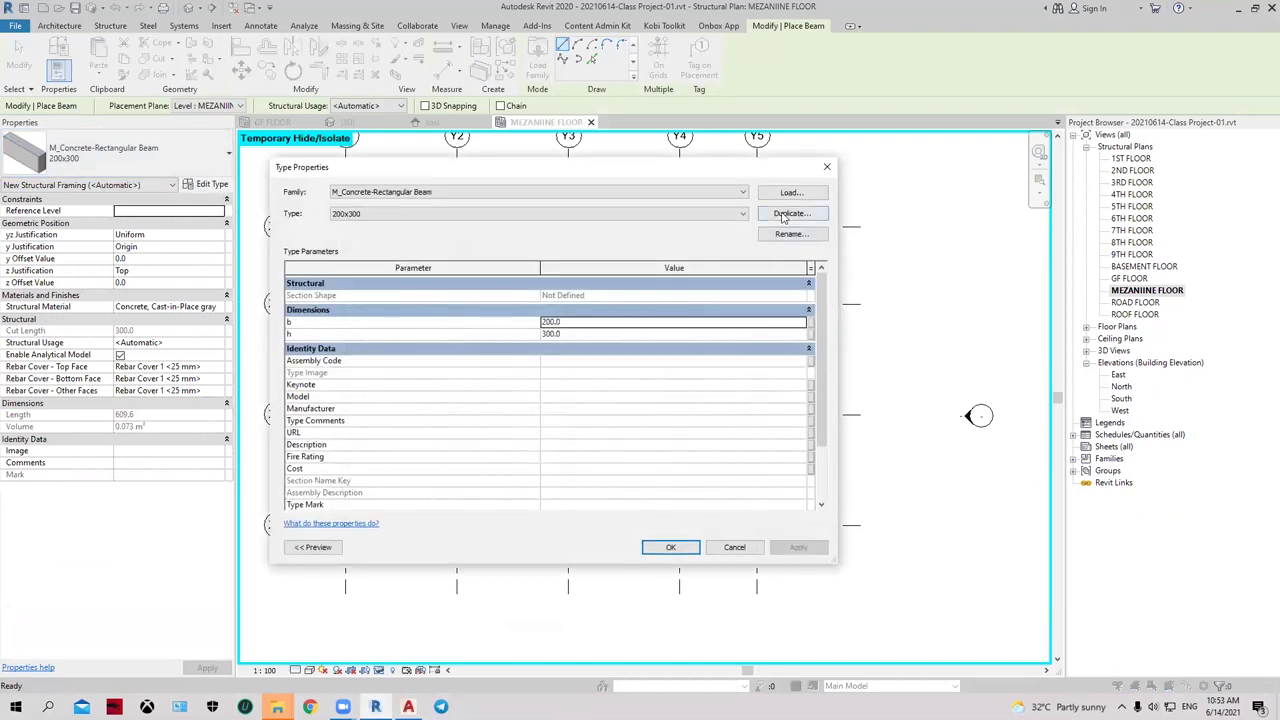
{"action": "left_click", "coordinate": [790, 214]}
{"action": "type", "text": "200X200"}
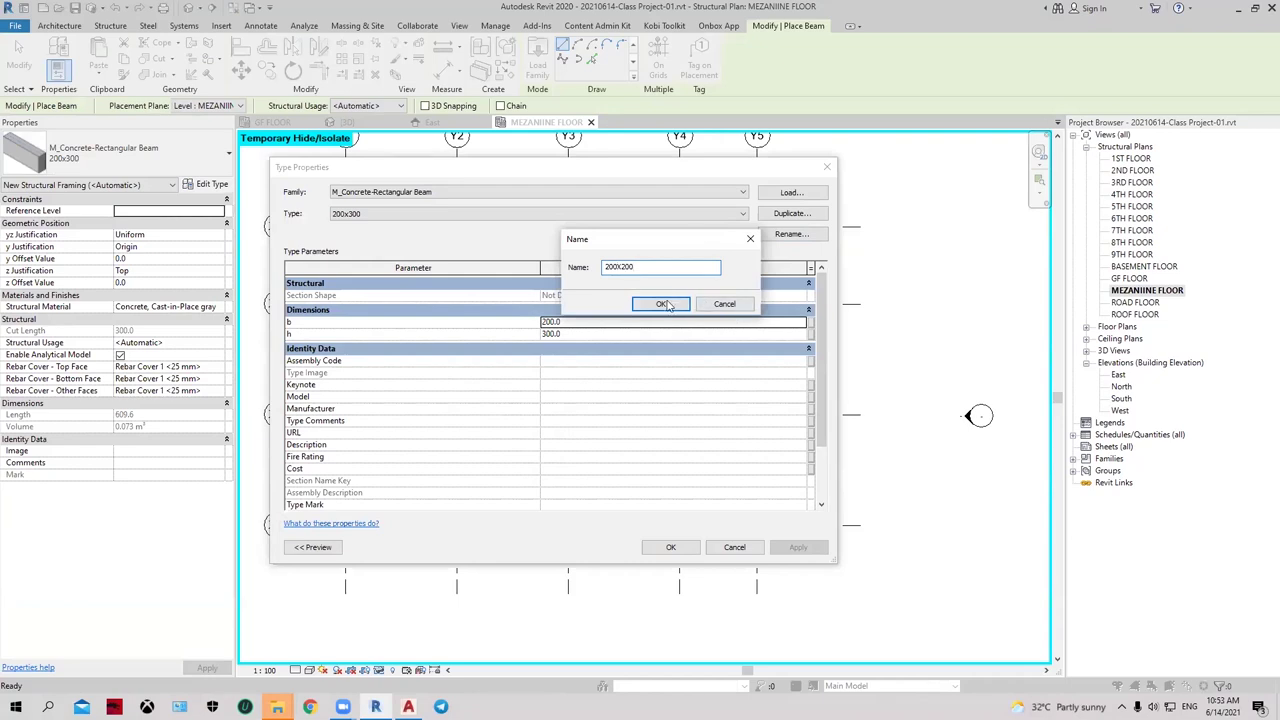
{"action": "left_click", "coordinate": [660, 304]}
{"action": "type", "text": "200"}
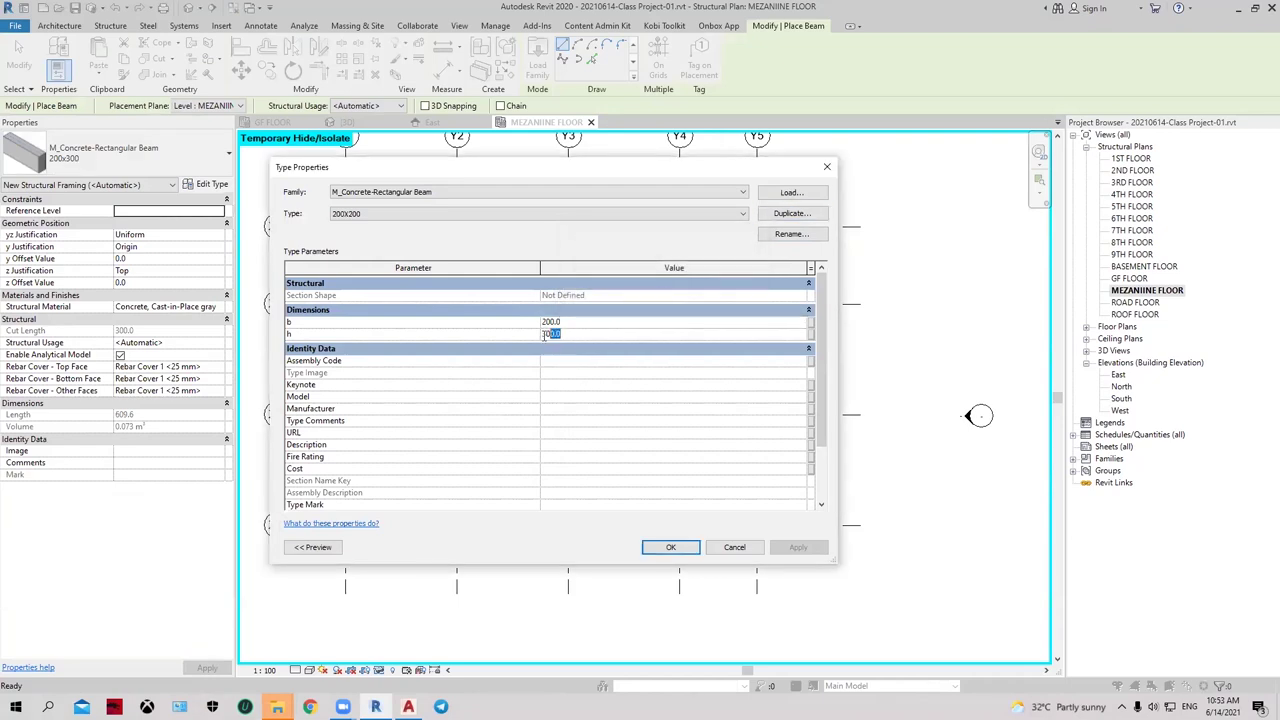
Step: Duplicate a 250X350 beam type with b 250 and h 350, checking sizes in AutoCAD
{"action": "left_click", "coordinate": [789, 214]}
{"action": "key", "text": "alt+Tab"}
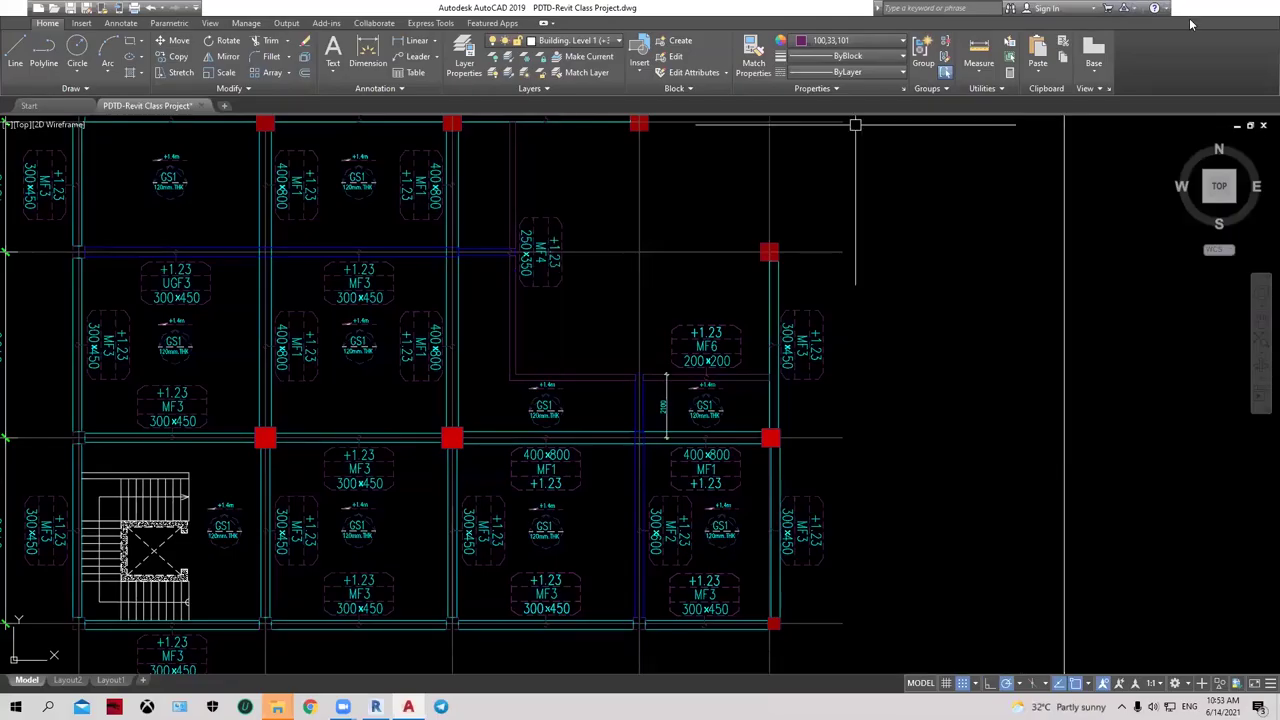
{"action": "left_click", "coordinate": [1201, 8]}
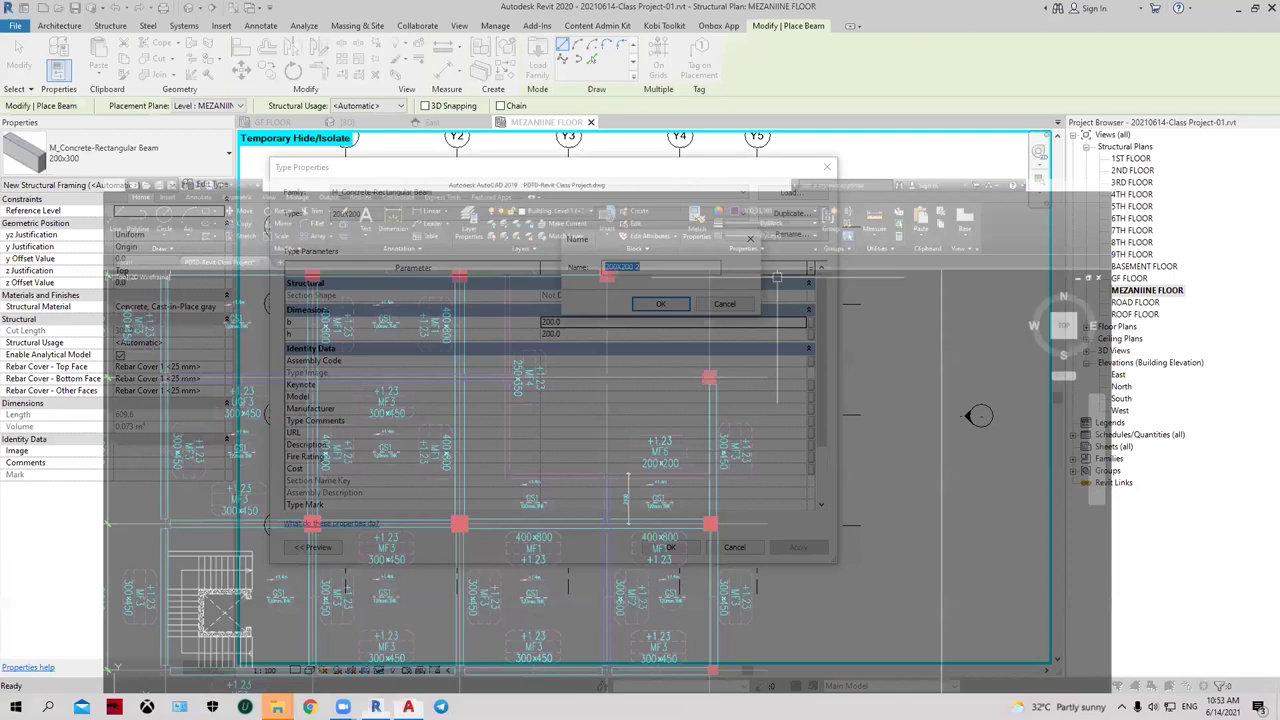
{"action": "type", "text": "250X350"}
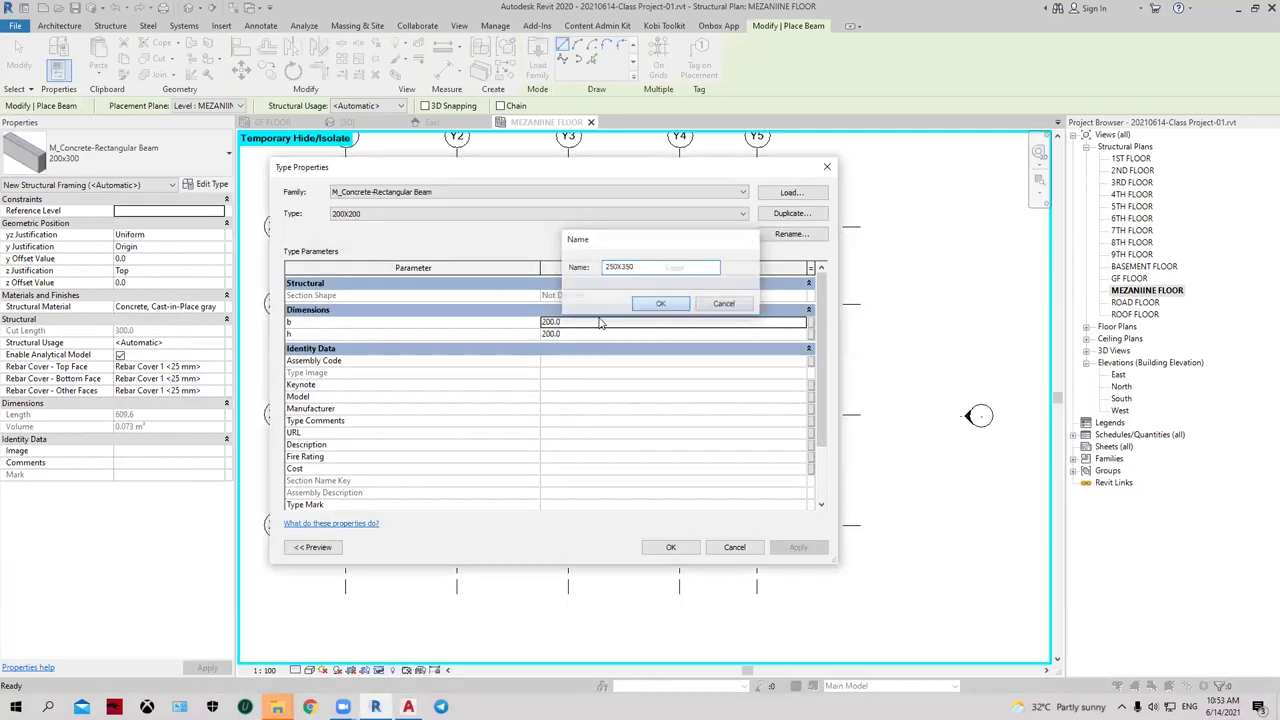
{"action": "left_click", "coordinate": [662, 305]}
{"action": "type", "text": "250"}
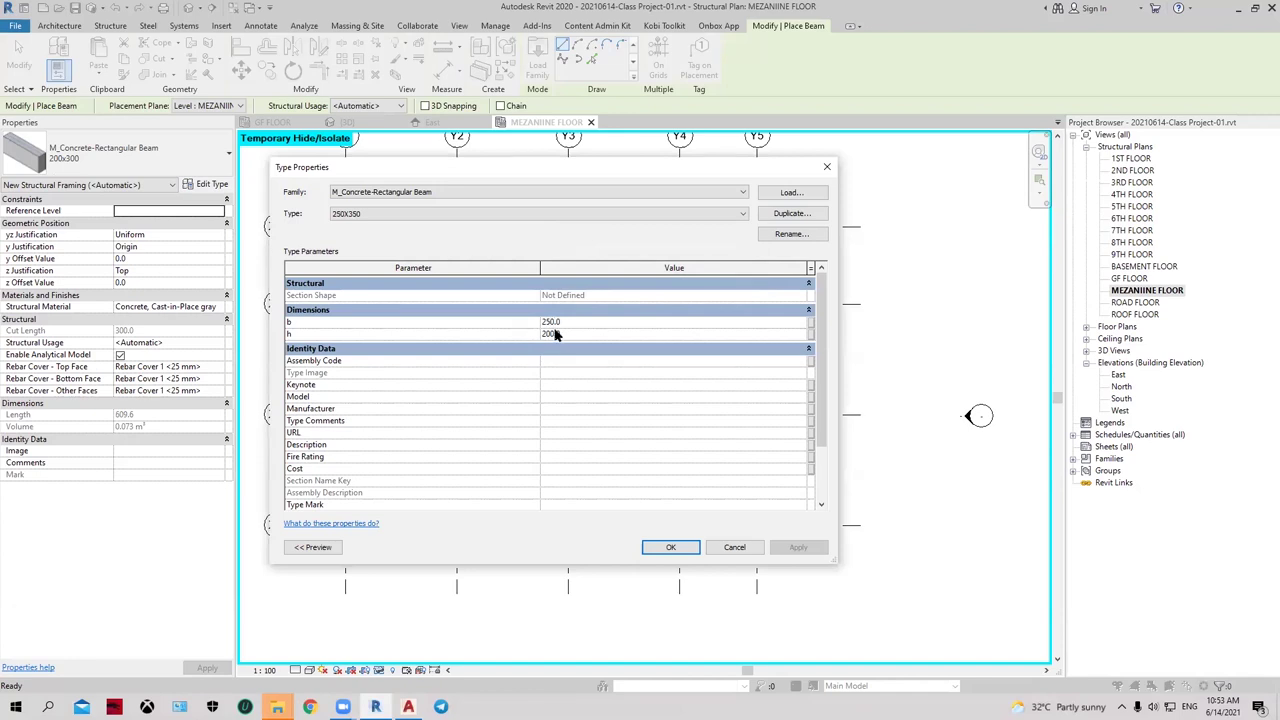
{"action": "left_click", "coordinate": [552, 333]}
{"action": "type", "text": "350"}
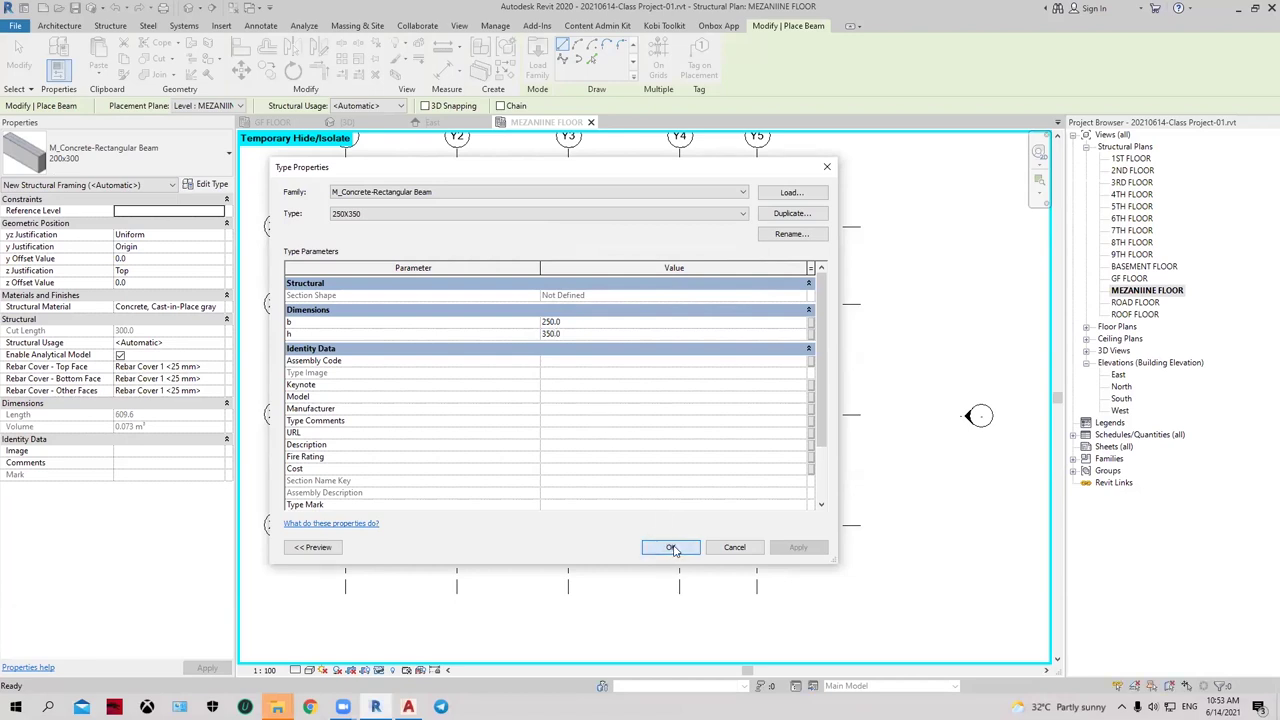
{"action": "left_click", "coordinate": [673, 549]}
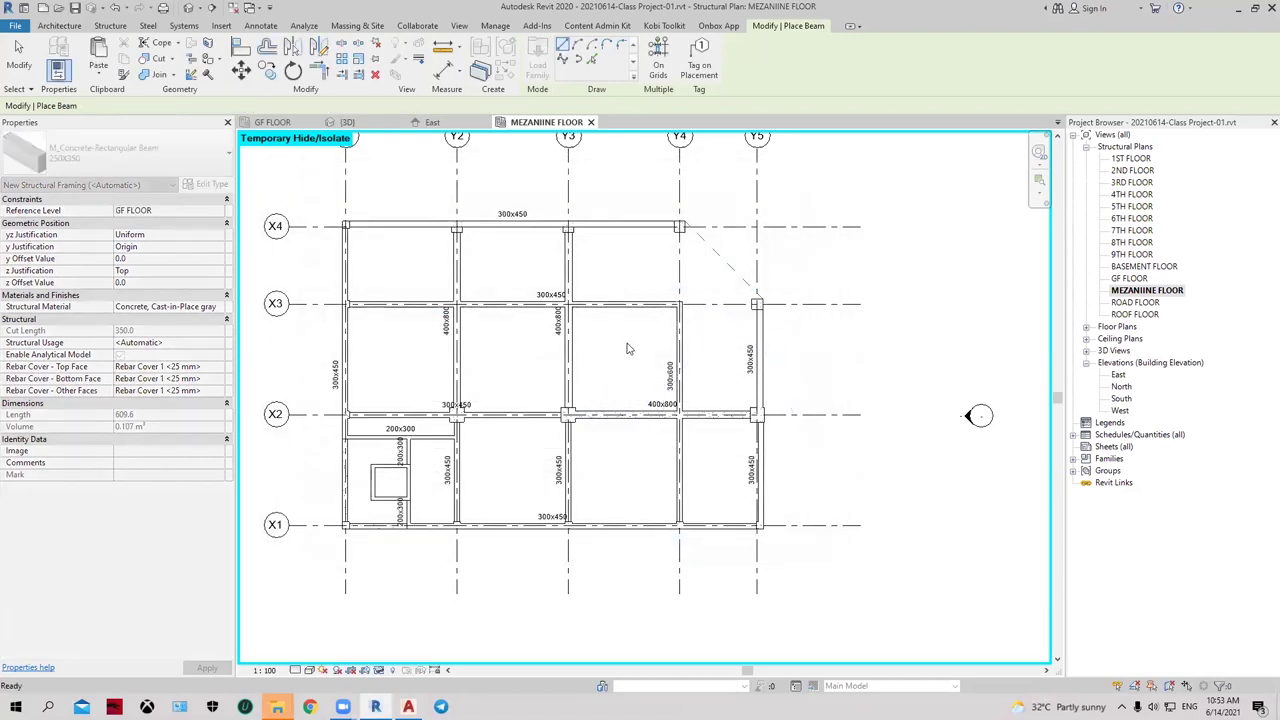
Step: Place a vertical 250X350 secondary beam starting on the X4 beam
{"action": "middle_click_drag", "start_coordinate": [628, 348], "coordinate": [610, 360]}
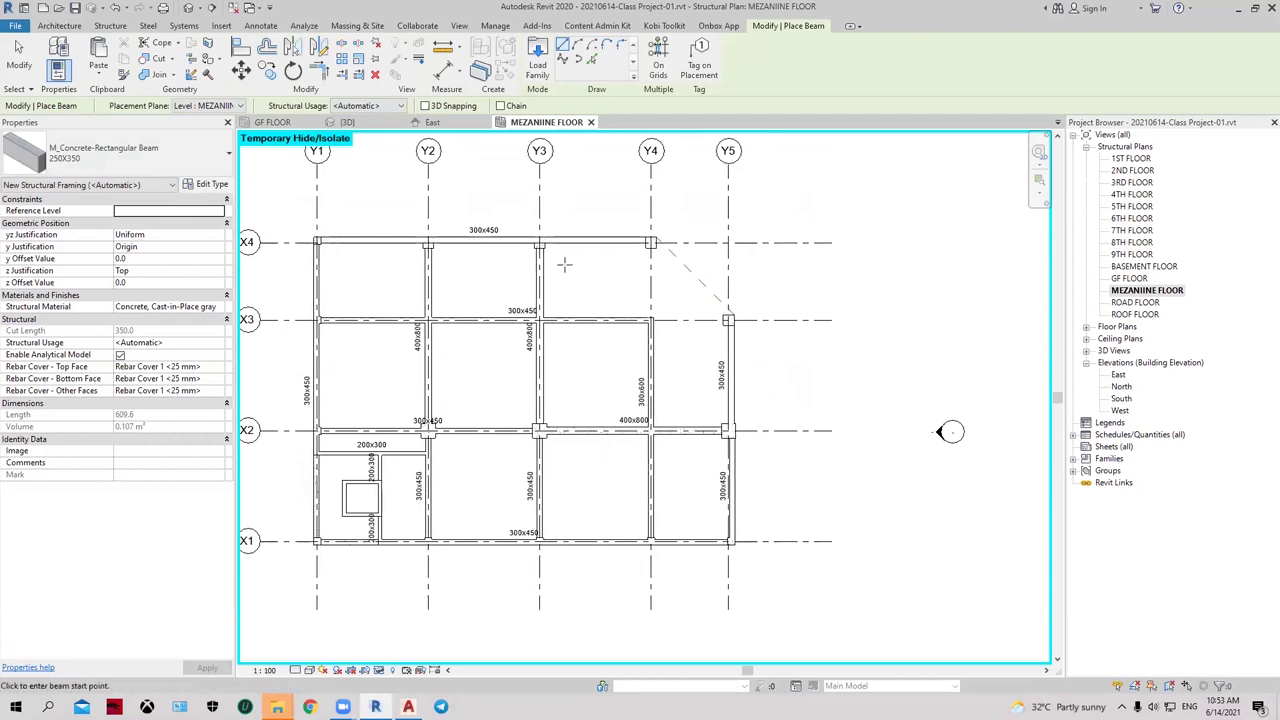
{"action": "left_click", "coordinate": [120, 152]}
{"action": "scroll", "coordinate": [578, 230], "scroll_direction": "up", "scroll_amount": 1}
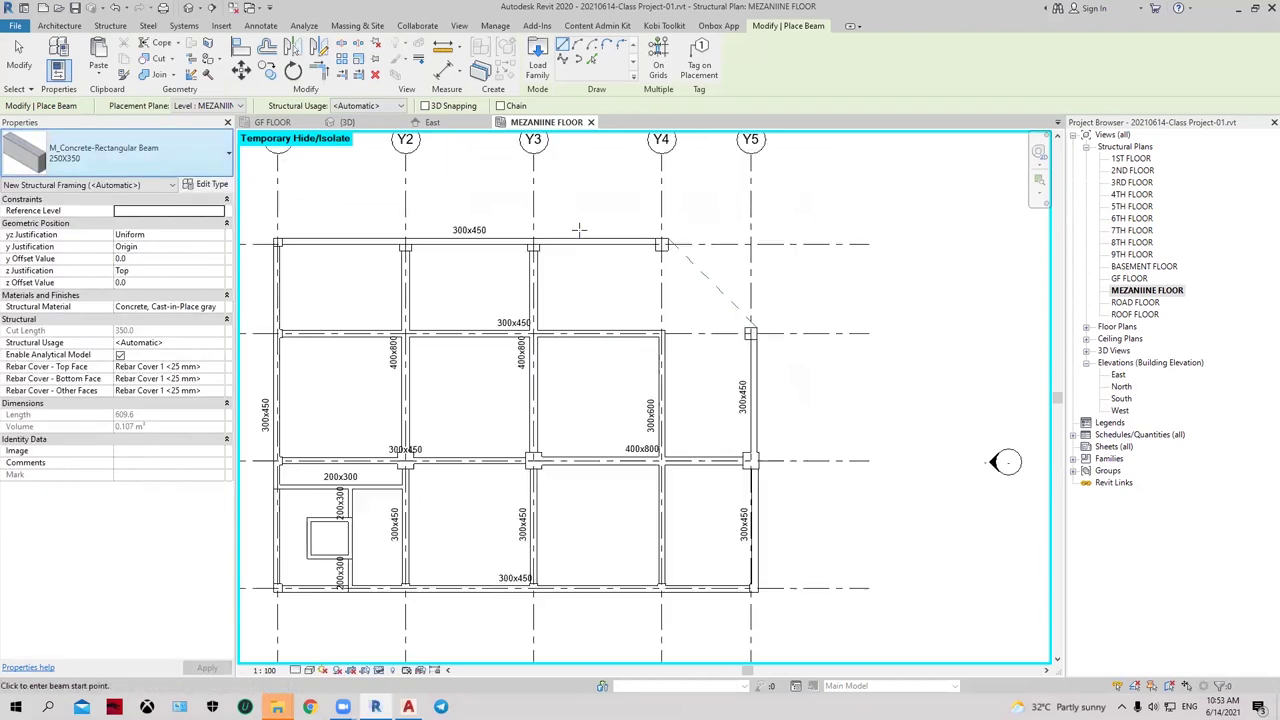
{"action": "scroll", "coordinate": [578, 230], "scroll_direction": "up", "scroll_amount": 1}
{"action": "left_click", "coordinate": [572, 210]}
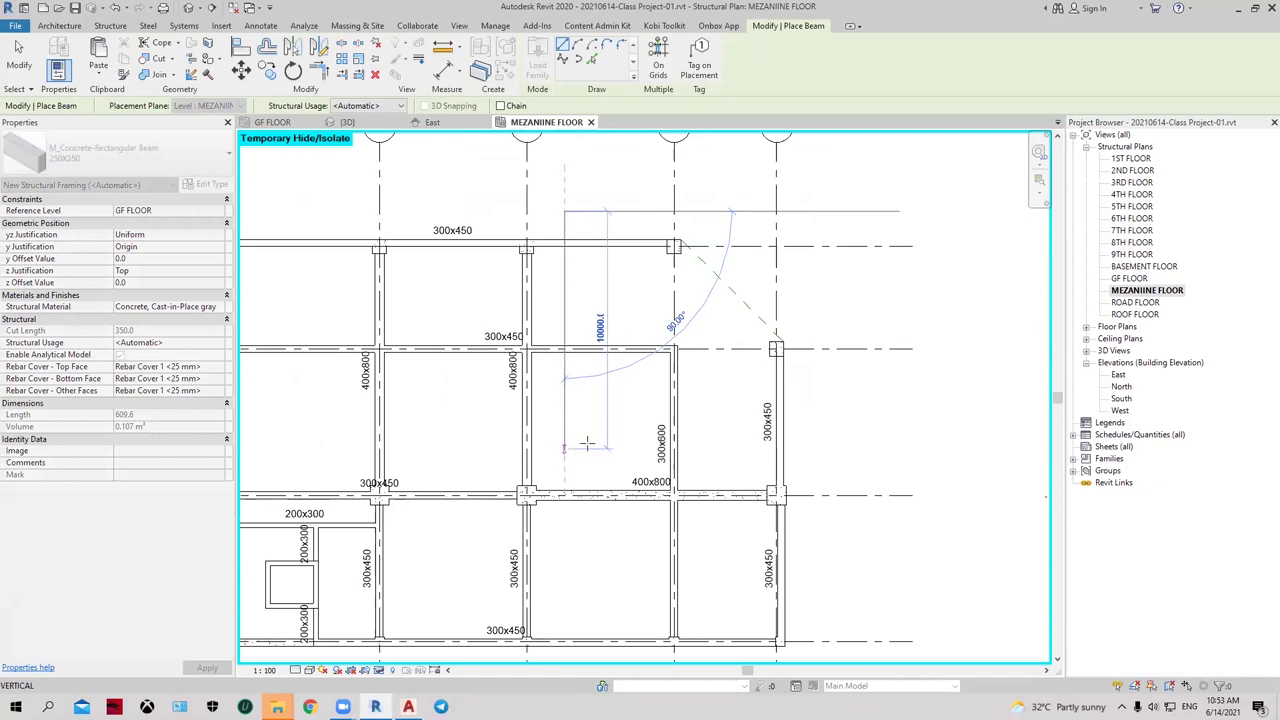
{"action": "left_click", "coordinate": [587, 443]}
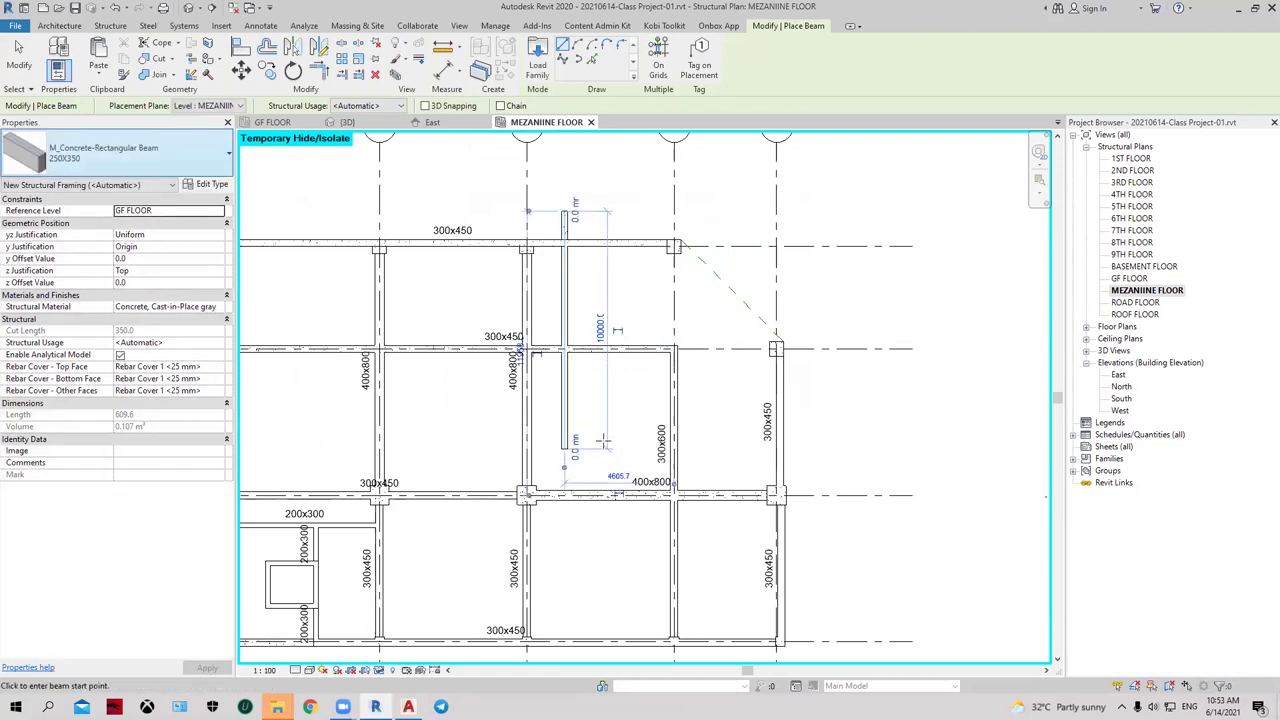
Step: Draw a horizontal 250X350 beam from the vertical beam's end east past the 300x450 beam
{"action": "scroll", "coordinate": [620, 519], "scroll_direction": "up", "scroll_amount": 2}
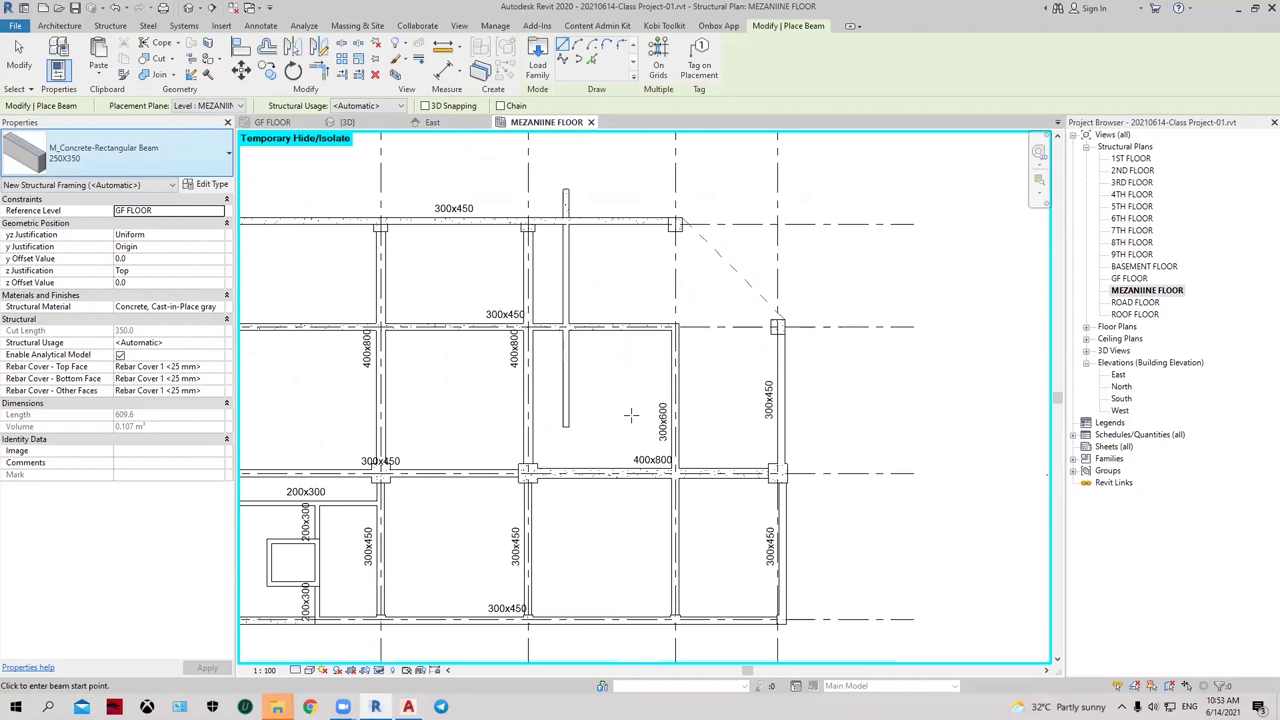
{"action": "left_click", "coordinate": [547, 428]}
{"action": "left_click", "coordinate": [903, 428]}
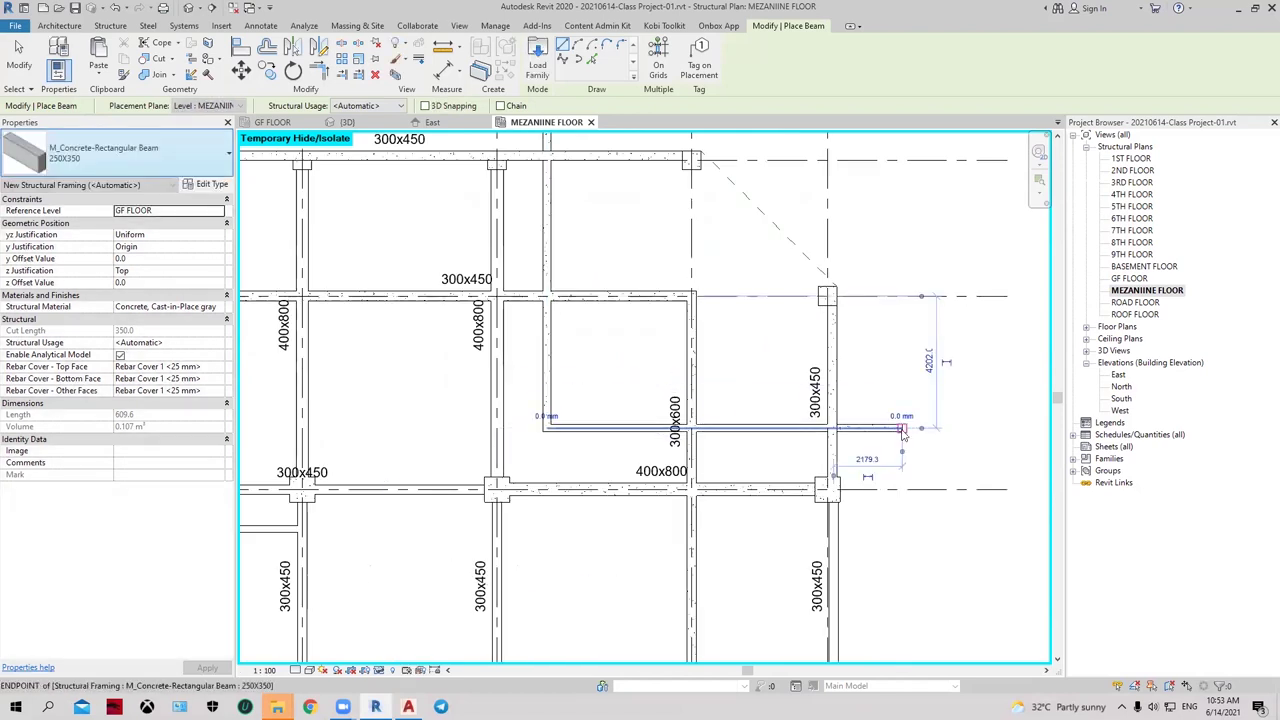
{"action": "middle_click_drag", "start_coordinate": [920, 349], "coordinate": [823, 383]}
{"action": "key", "text": "Escape"}
{"action": "key", "text": "Escape"}
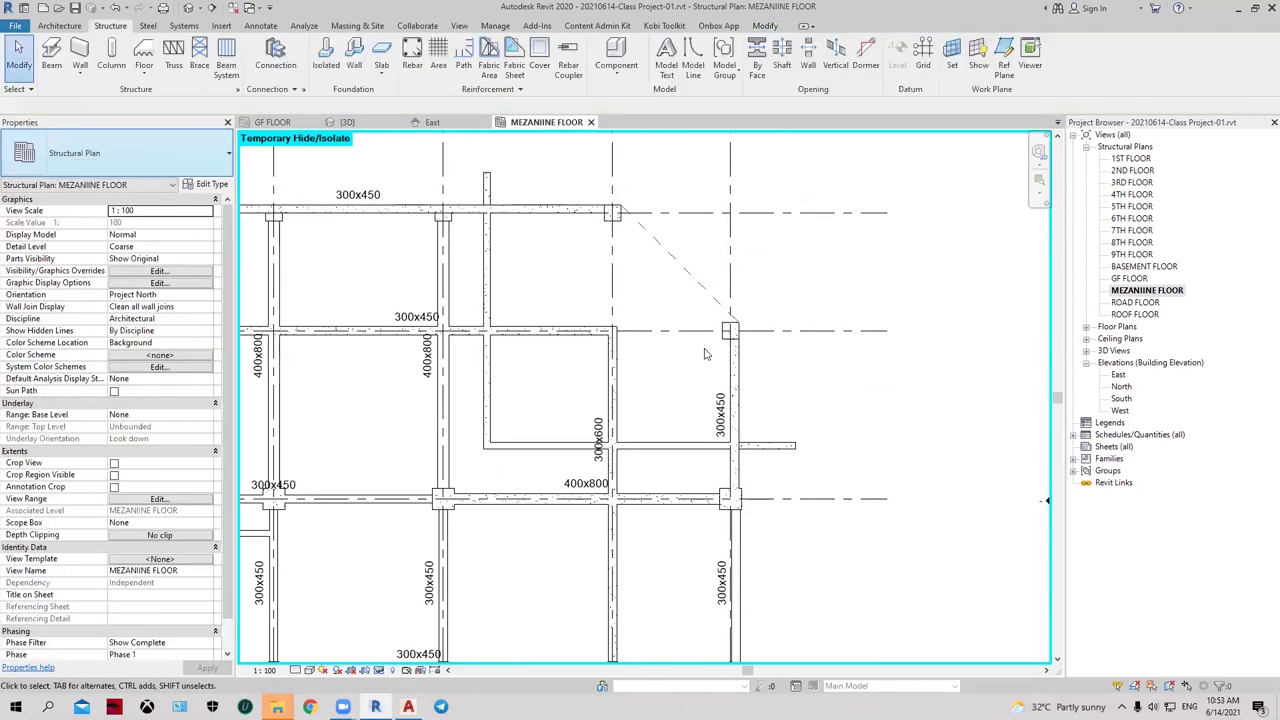
Step: Inspect the new vertical 250x350 beam and the 300x450 girders by selecting each
{"action": "left_click", "coordinate": [489, 272]}
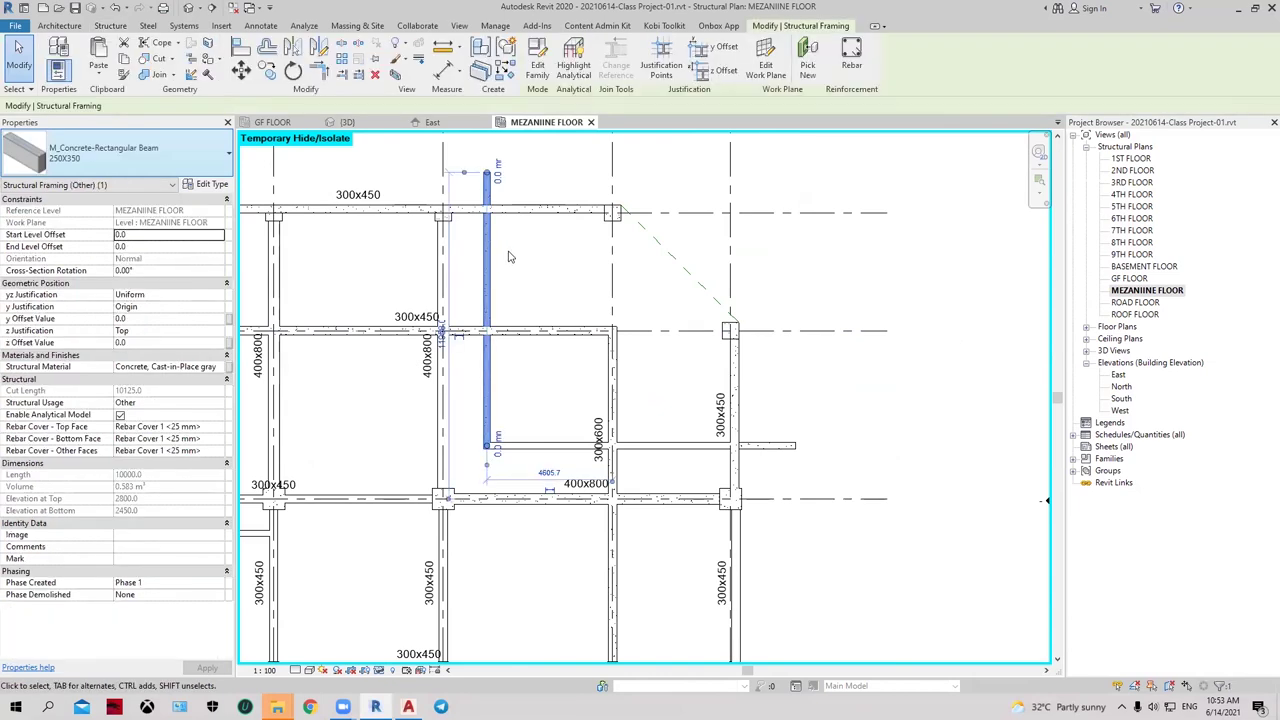
{"action": "middle_click_drag", "start_coordinate": [478, 270], "coordinate": [507, 322]}
{"action": "key", "text": "Escape"}
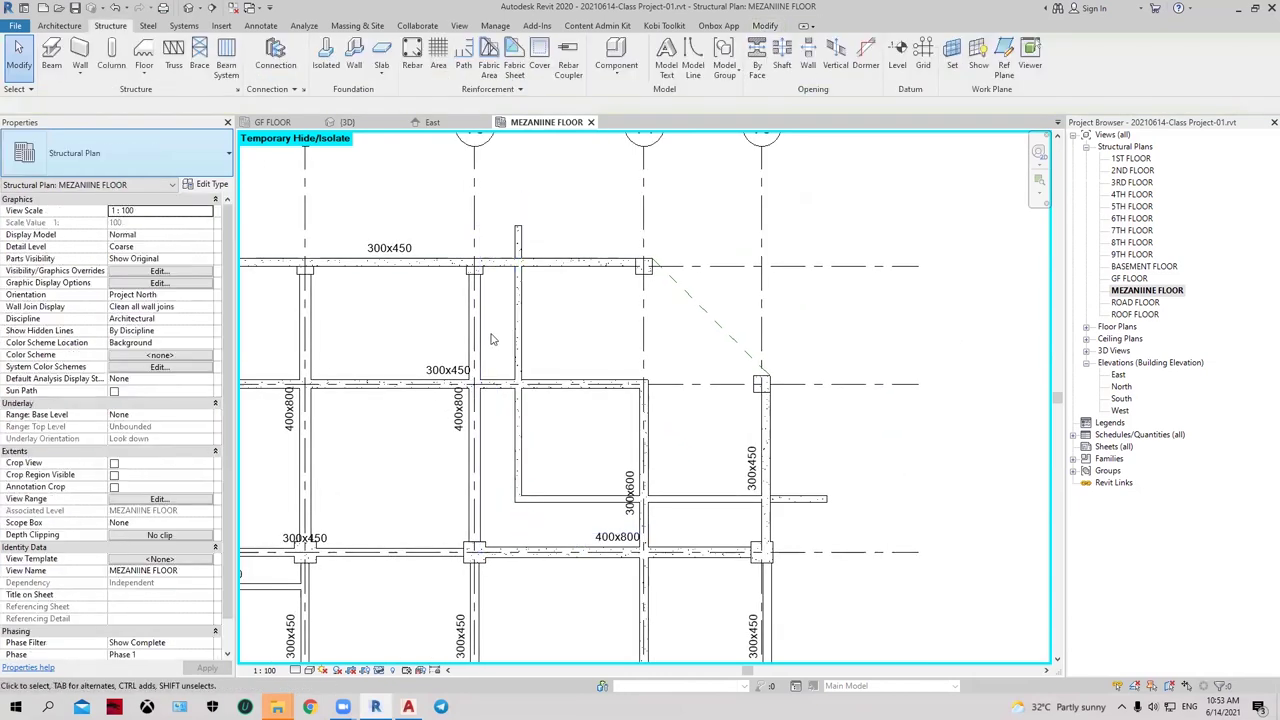
{"action": "left_click", "coordinate": [499, 265]}
{"action": "key", "text": "Escape"}
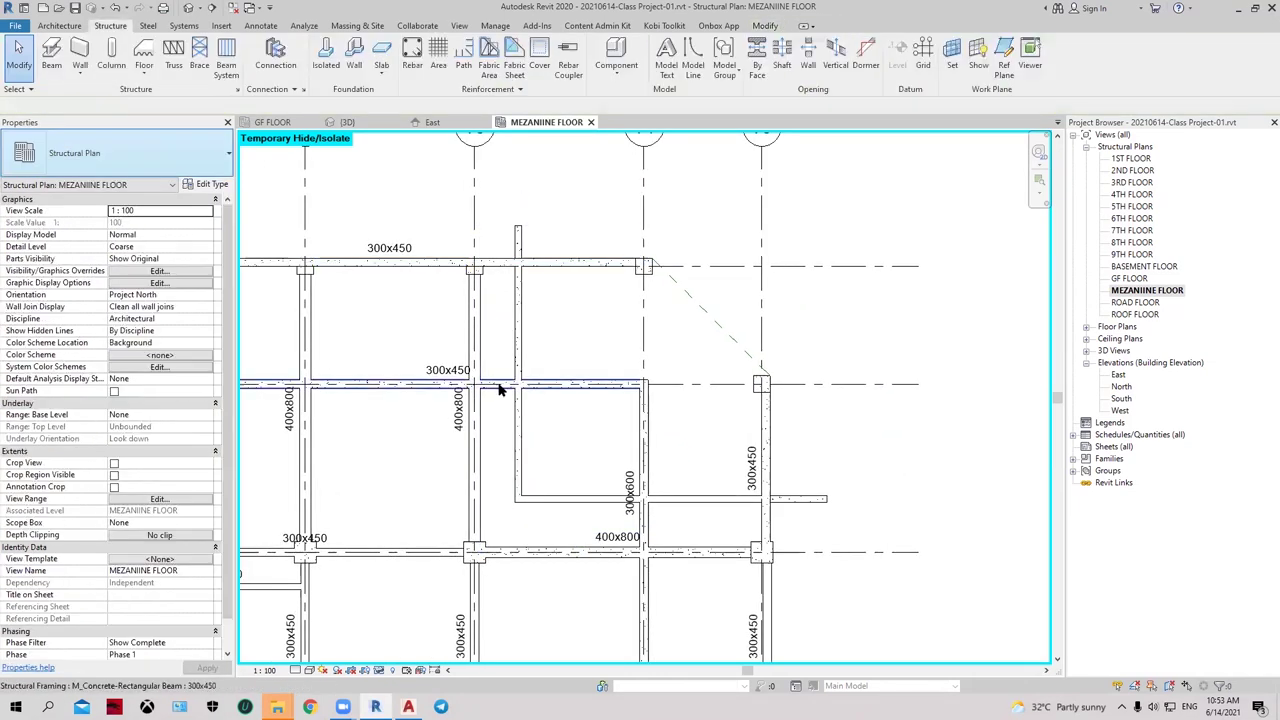
{"action": "left_click", "coordinate": [515, 383]}
{"action": "scroll", "coordinate": [515, 383], "scroll_direction": "up", "scroll_amount": 2}
{"action": "scroll", "coordinate": [515, 370], "scroll_direction": "up", "scroll_amount": 2}
{"action": "left_click", "coordinate": [521, 300]}
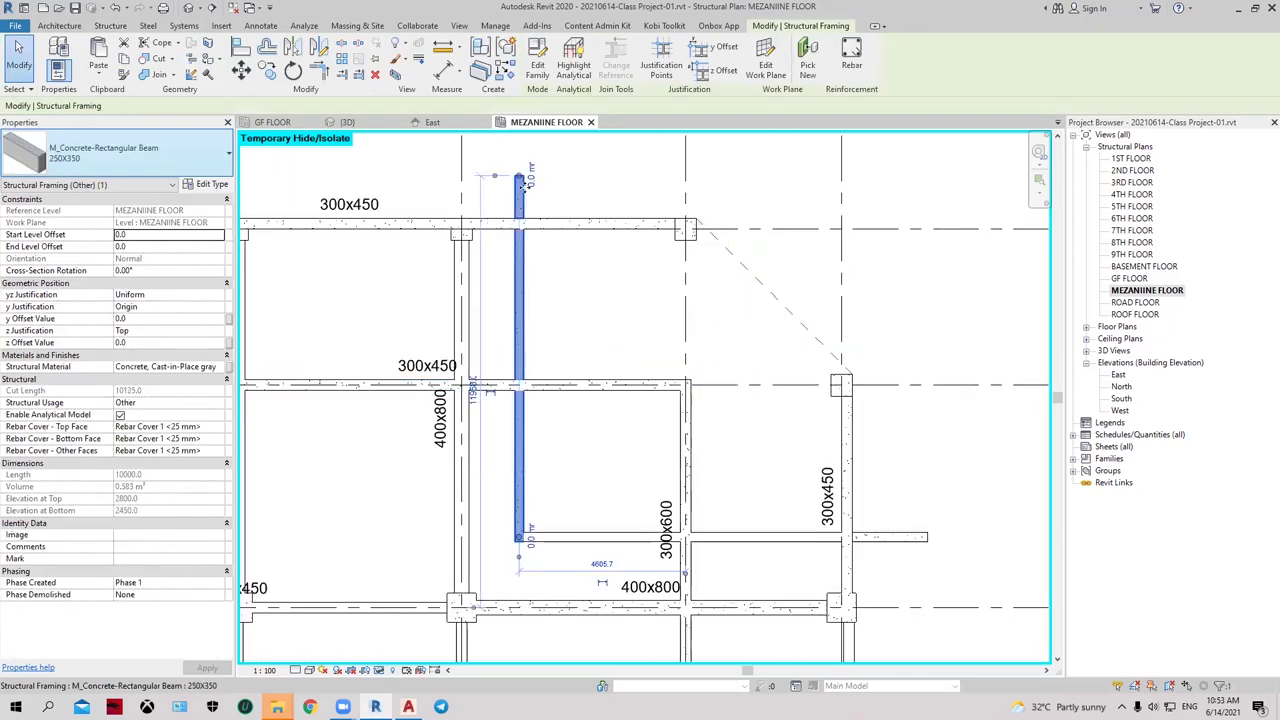
{"action": "scroll", "coordinate": [505, 250], "scroll_direction": "up", "scroll_amount": 3}
{"action": "left_click", "coordinate": [492, 243]}
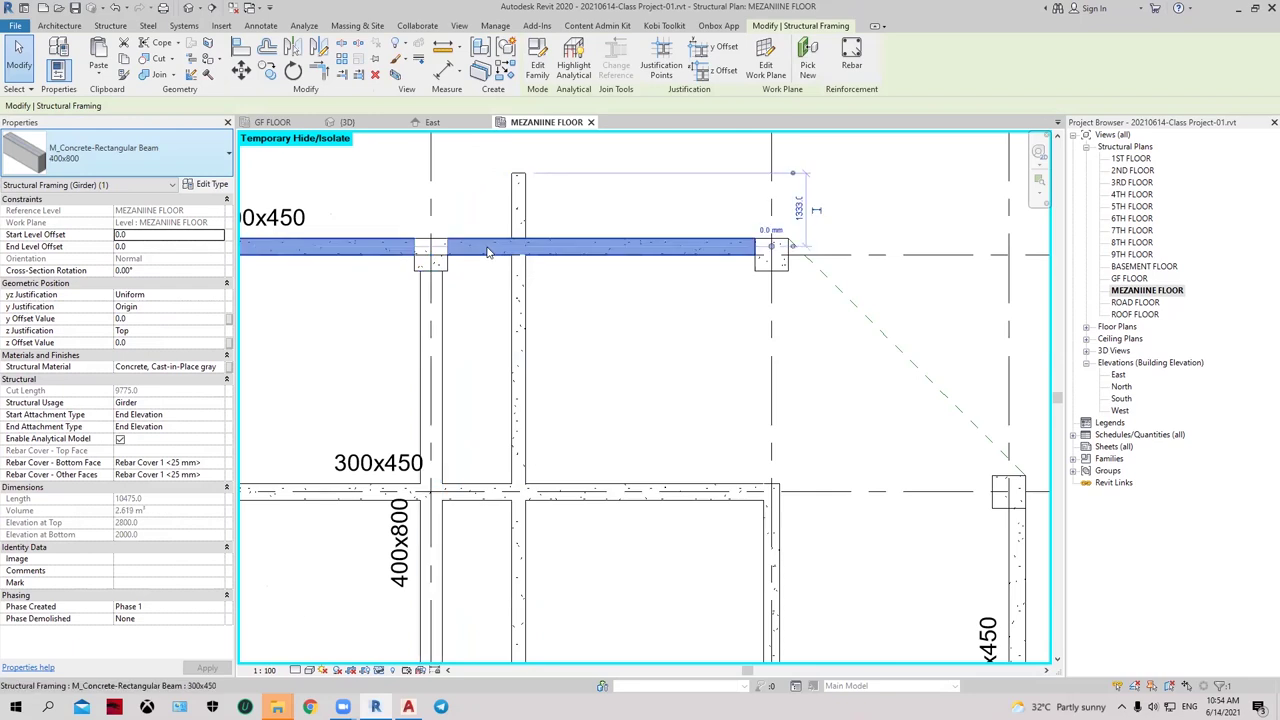
{"action": "scroll", "coordinate": [489, 245], "scroll_direction": "down", "scroll_amount": 1}
{"action": "middle_click_drag", "start_coordinate": [487, 246], "coordinate": [452, 257]}
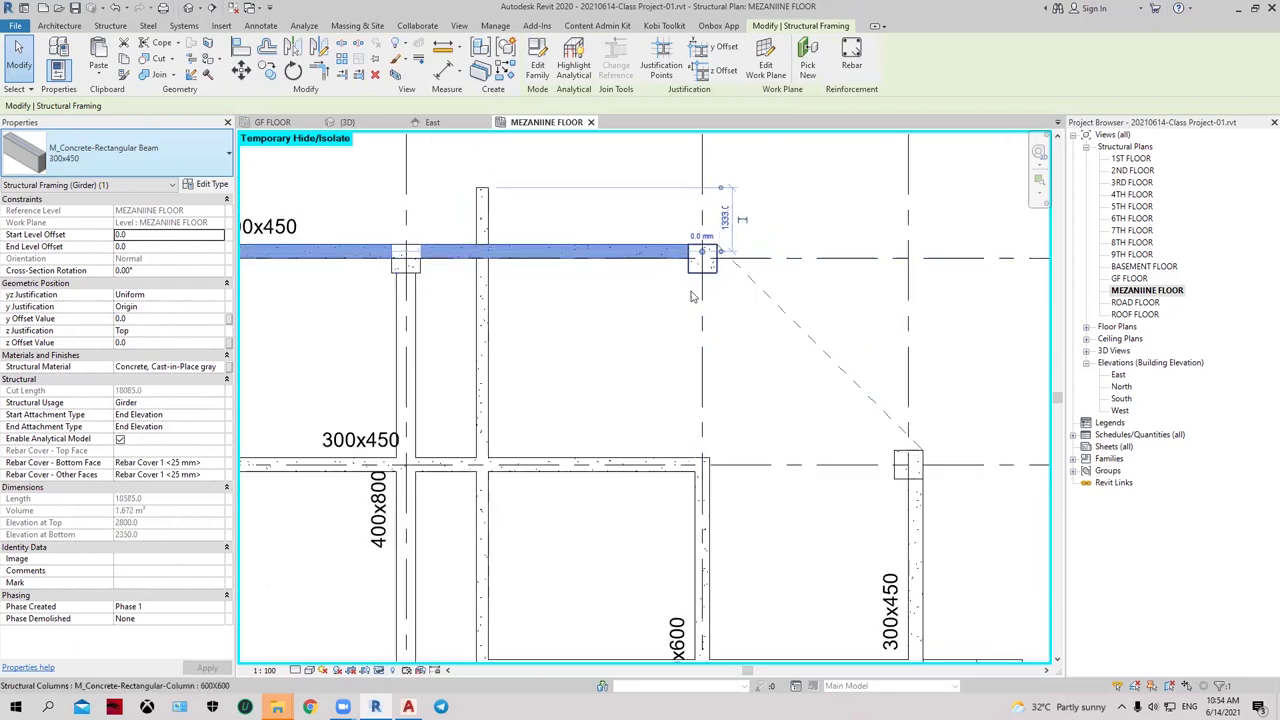
{"action": "scroll", "coordinate": [705, 258], "scroll_direction": "down", "scroll_amount": 1}
Step: Inspect the new horizontal 250x350 beam by selecting it several times
{"action": "left_click", "coordinate": [618, 351]}
{"action": "scroll", "coordinate": [597, 289], "scroll_direction": "down", "scroll_amount": 2}
{"action": "middle_click_drag", "start_coordinate": [597, 289], "coordinate": [700, 420]}
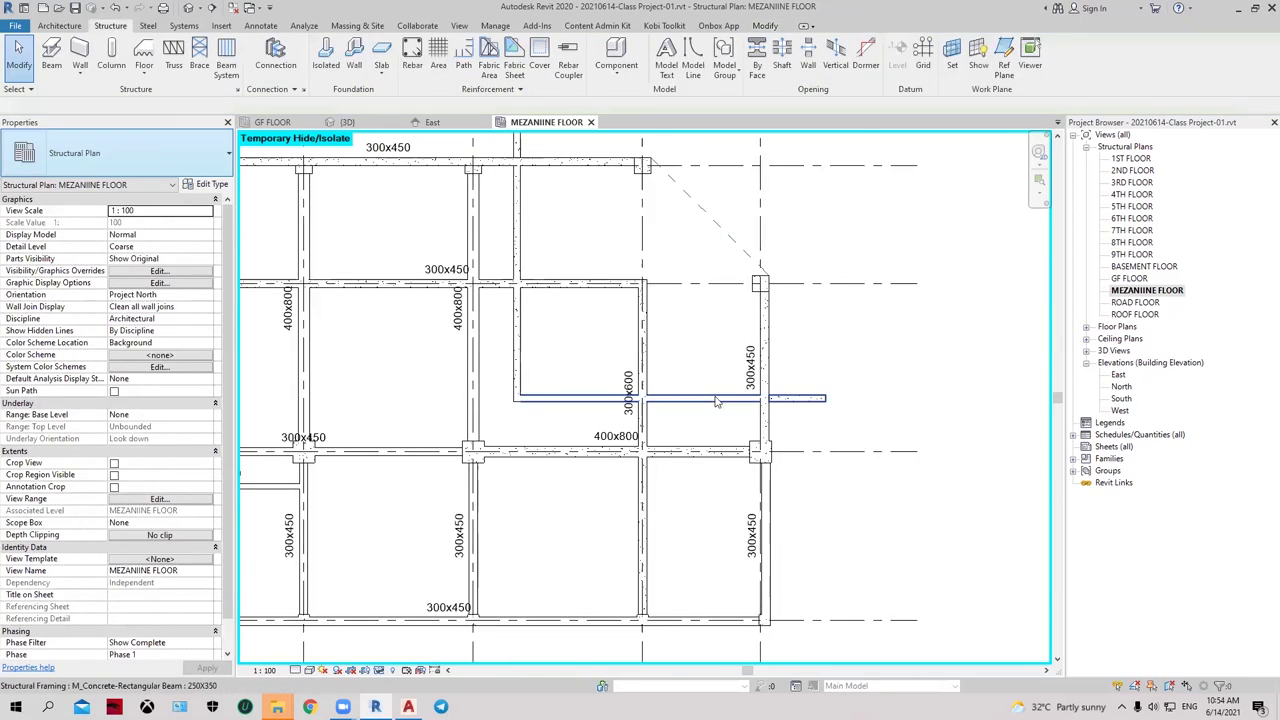
{"action": "scroll", "coordinate": [740, 410], "scroll_direction": "up", "scroll_amount": 1}
{"action": "left_click", "coordinate": [745, 399]}
{"action": "scroll", "coordinate": [755, 440], "scroll_direction": "up", "scroll_amount": 1}
{"action": "scroll", "coordinate": [750, 440], "scroll_direction": "up", "scroll_amount": 1}
{"action": "scroll", "coordinate": [745, 440], "scroll_direction": "up", "scroll_amount": 1}
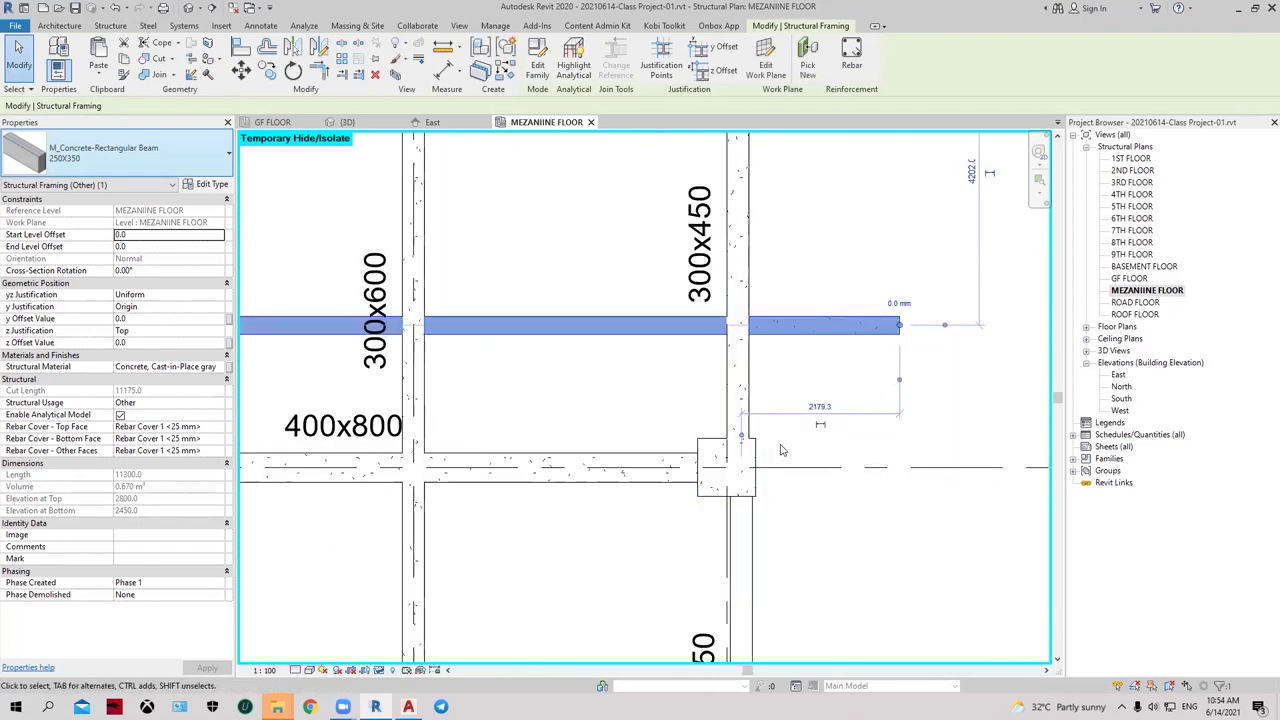
{"action": "left_click", "coordinate": [783, 450]}
{"action": "scroll", "coordinate": [783, 450], "scroll_direction": "down", "scroll_amount": 1}
{"action": "scroll", "coordinate": [783, 450], "scroll_direction": "down", "scroll_amount": 1}
{"action": "left_click", "coordinate": [725, 387]}
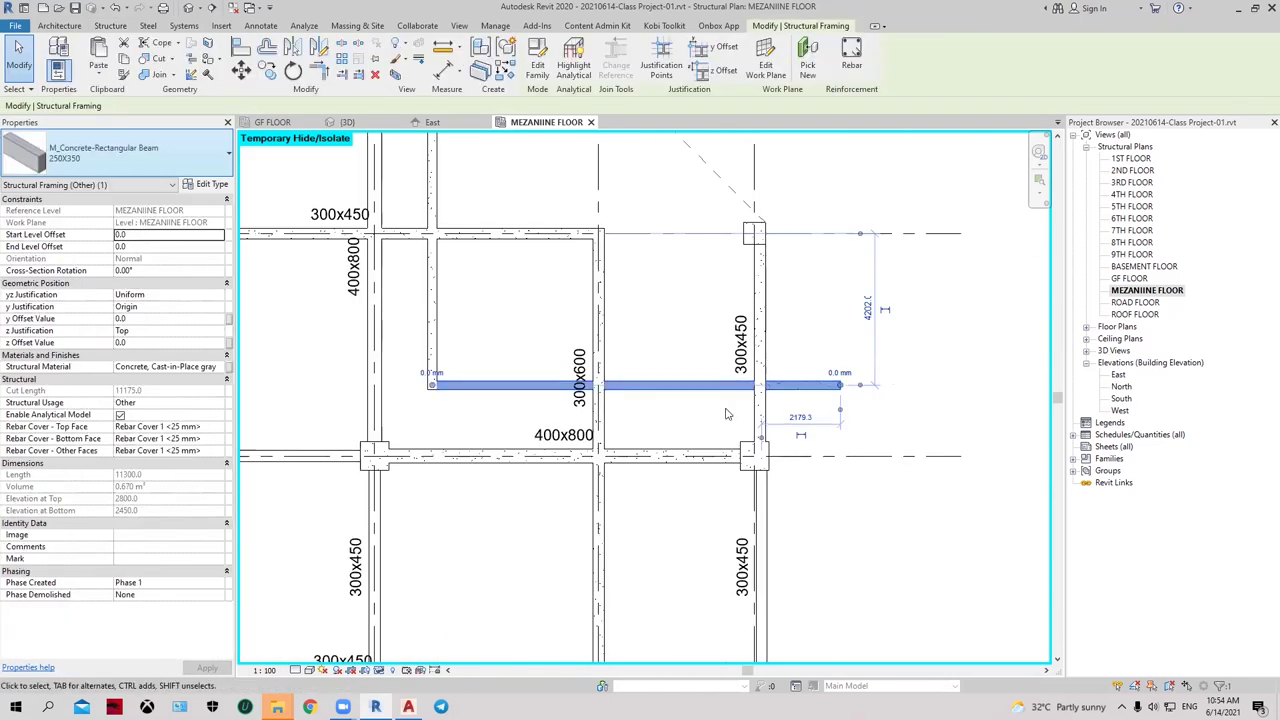
{"action": "scroll", "coordinate": [728, 413], "scroll_direction": "up", "scroll_amount": 1}
{"action": "scroll", "coordinate": [728, 413], "scroll_direction": "down", "scroll_amount": 1}
{"action": "left_click", "coordinate": [728, 413]}
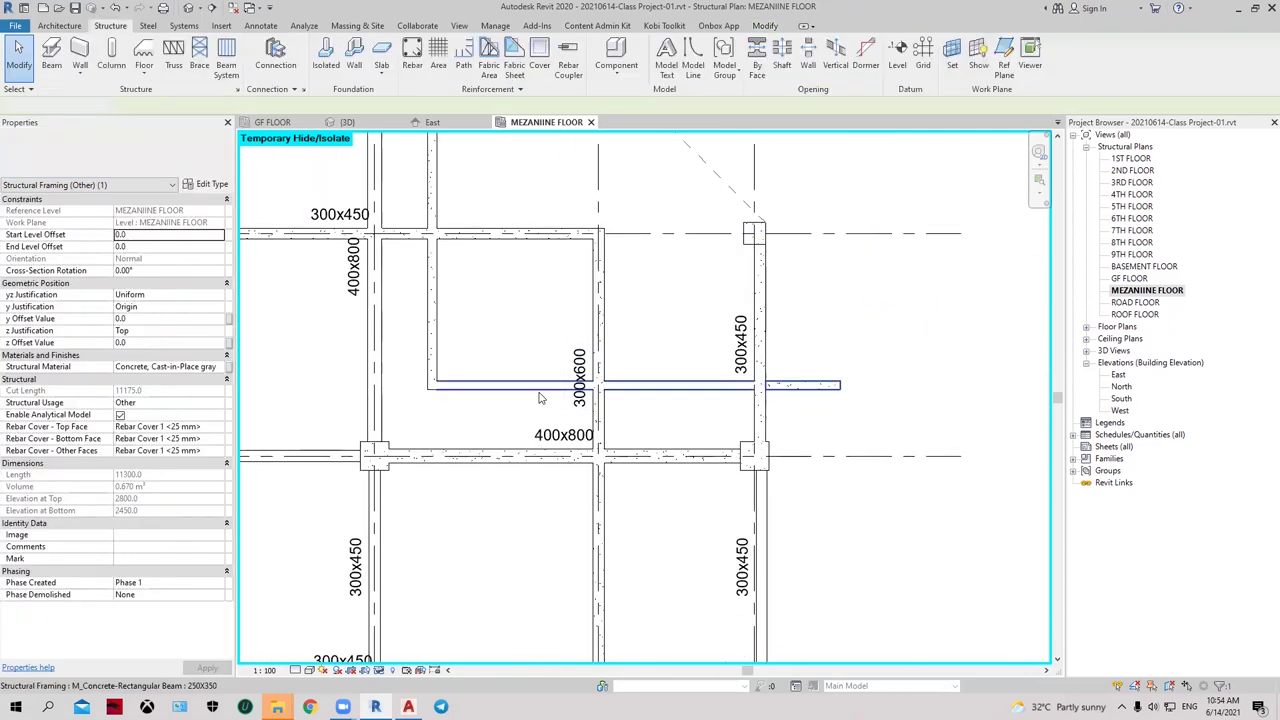
{"action": "left_click", "coordinate": [530, 388]}
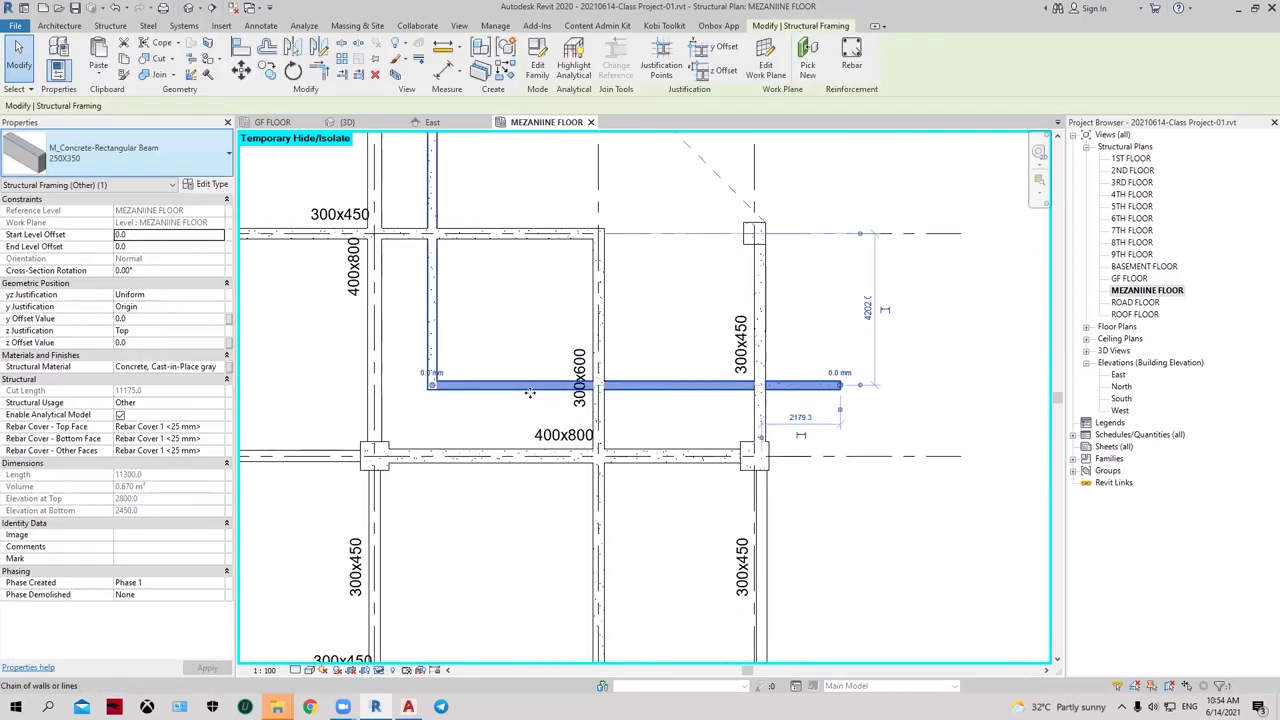
{"action": "left_click", "coordinate": [518, 406]}
{"action": "scroll", "coordinate": [563, 534], "scroll_direction": "down", "scroll_amount": 2}
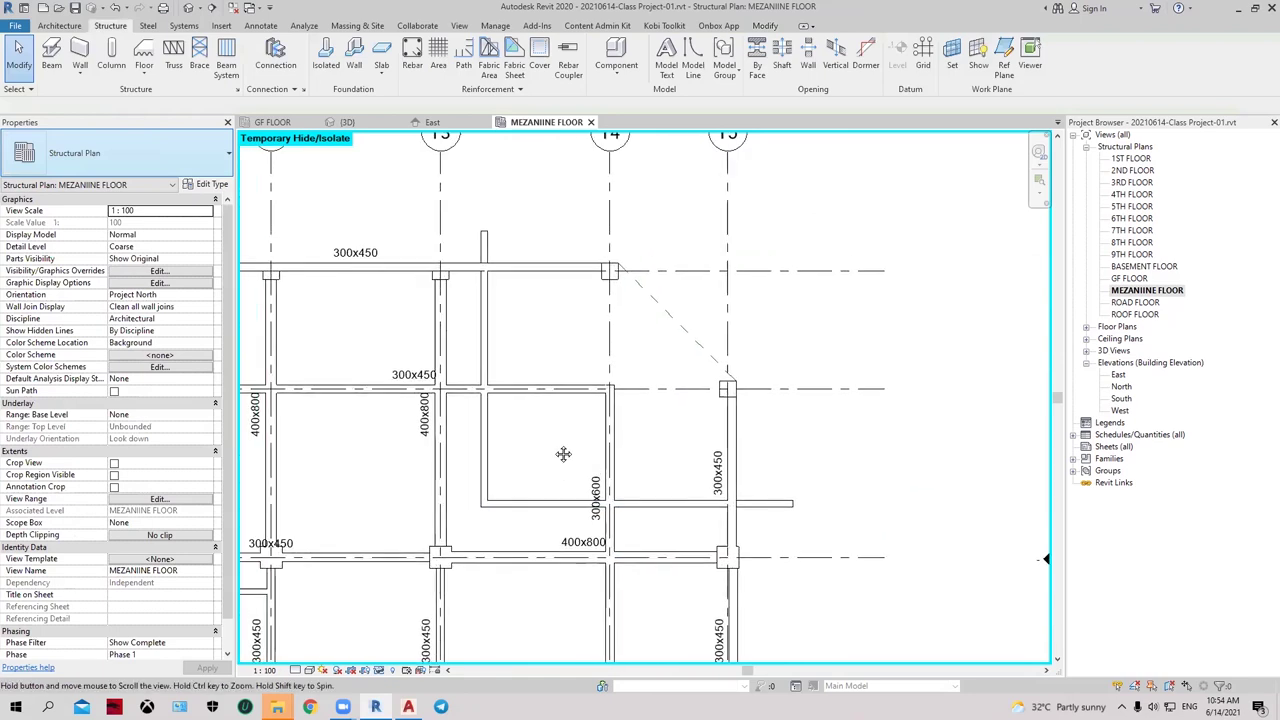
Step: Delete the new horizontal and vertical 250x350 beams
{"action": "left_click", "coordinate": [490, 318]}
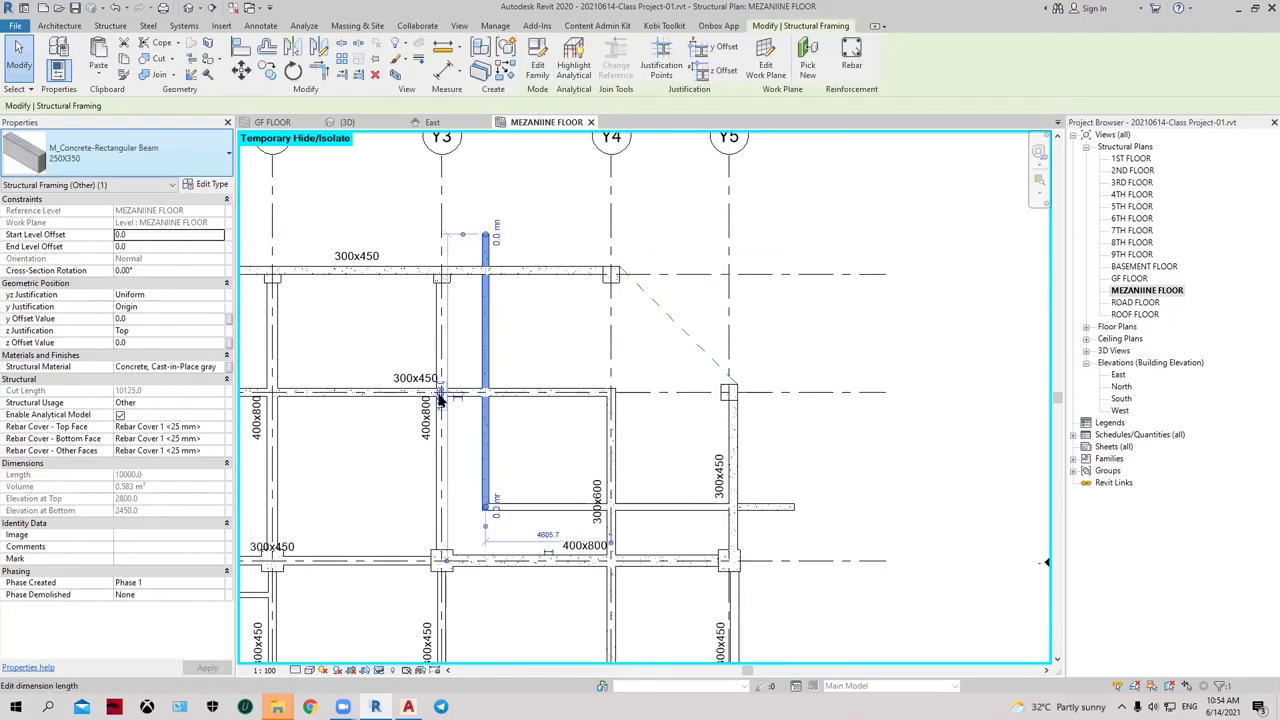
{"action": "left_click", "coordinate": [528, 508]}
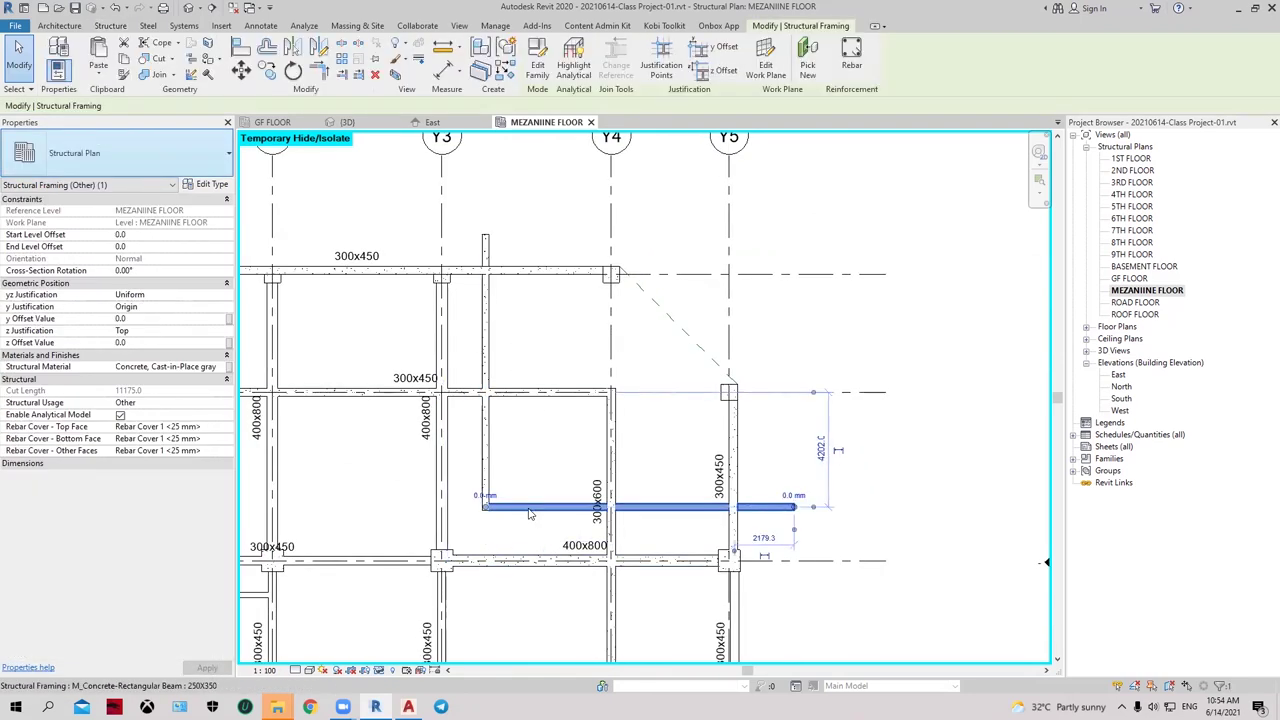
{"action": "key", "text": "Delete"}
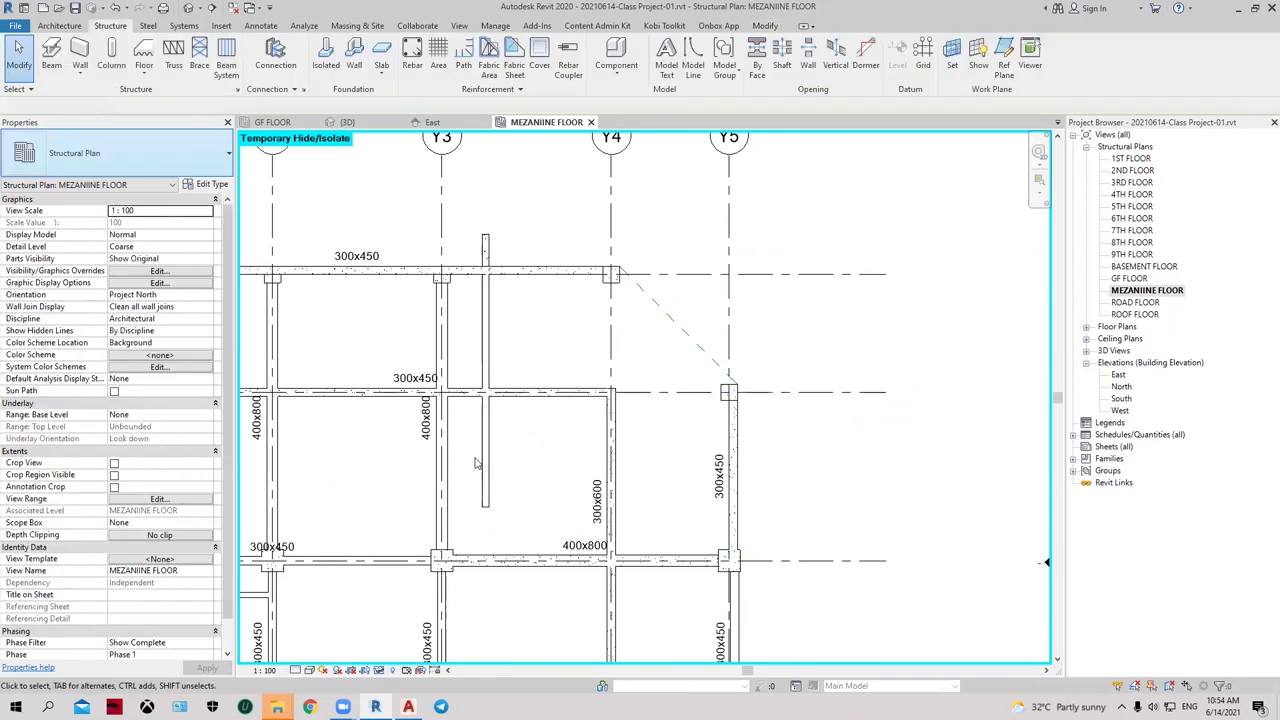
{"action": "left_click", "coordinate": [485, 458]}
{"action": "key", "text": "Delete"}
{"action": "scroll", "coordinate": [470, 336], "scroll_direction": "down", "scroll_amount": 1}
Step: Draw a vertical 250X350 beam east of grid Y3, from the top 300x450 beam past the second
{"action": "scroll", "coordinate": [468, 336], "scroll_direction": "up", "scroll_amount": 2}
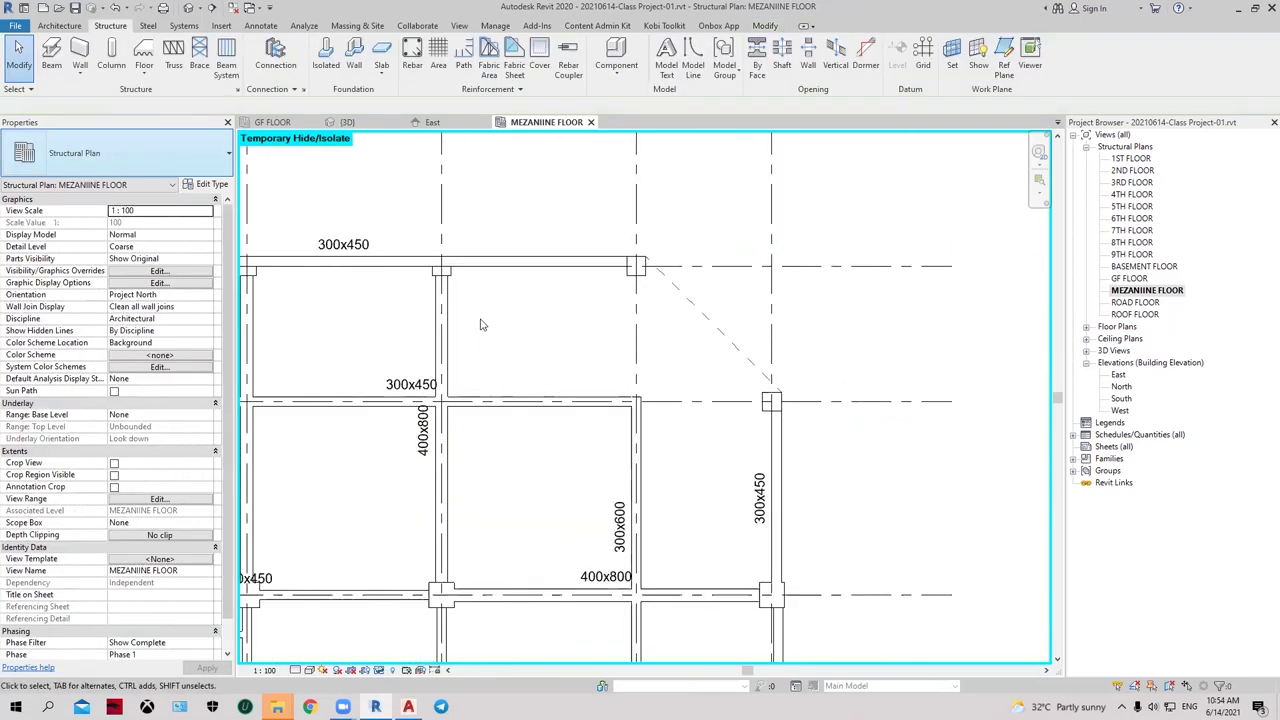
{"action": "scroll", "coordinate": [468, 375], "scroll_direction": "down", "scroll_amount": 1}
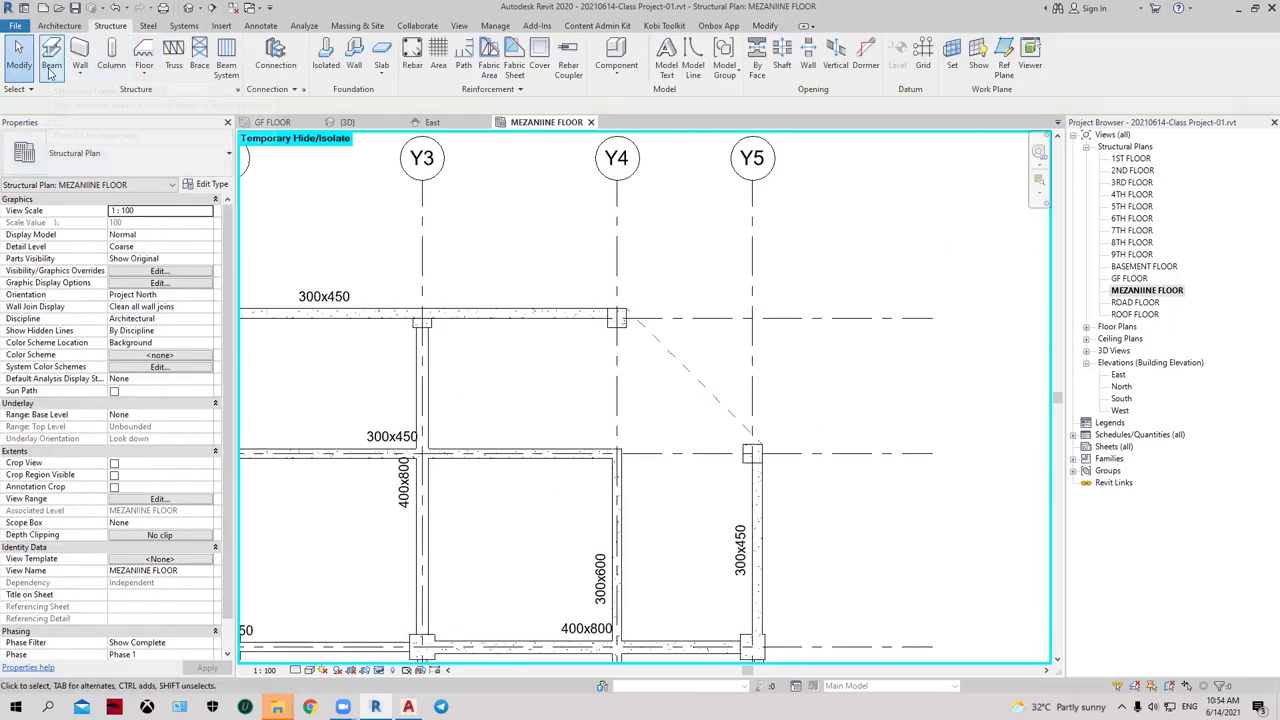
{"action": "left_click", "coordinate": [50, 68]}
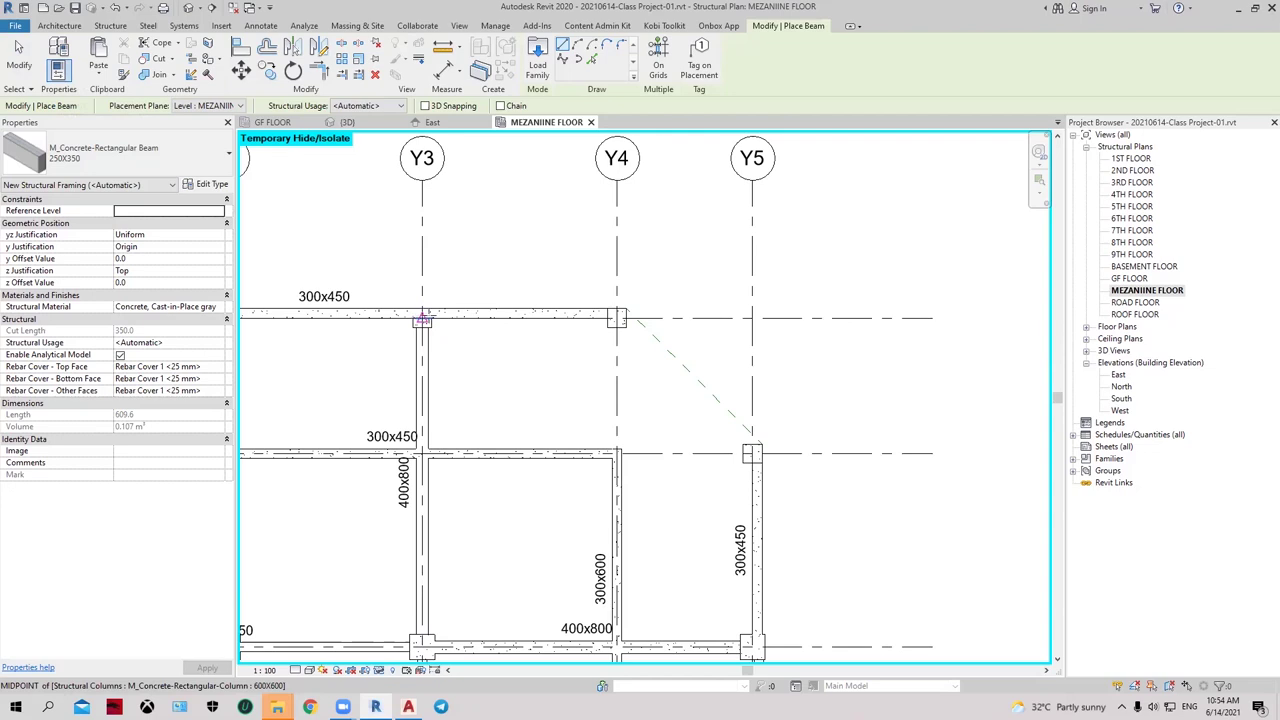
{"action": "left_click", "coordinate": [422, 320]}
{"action": "left_click", "coordinate": [459, 321]}
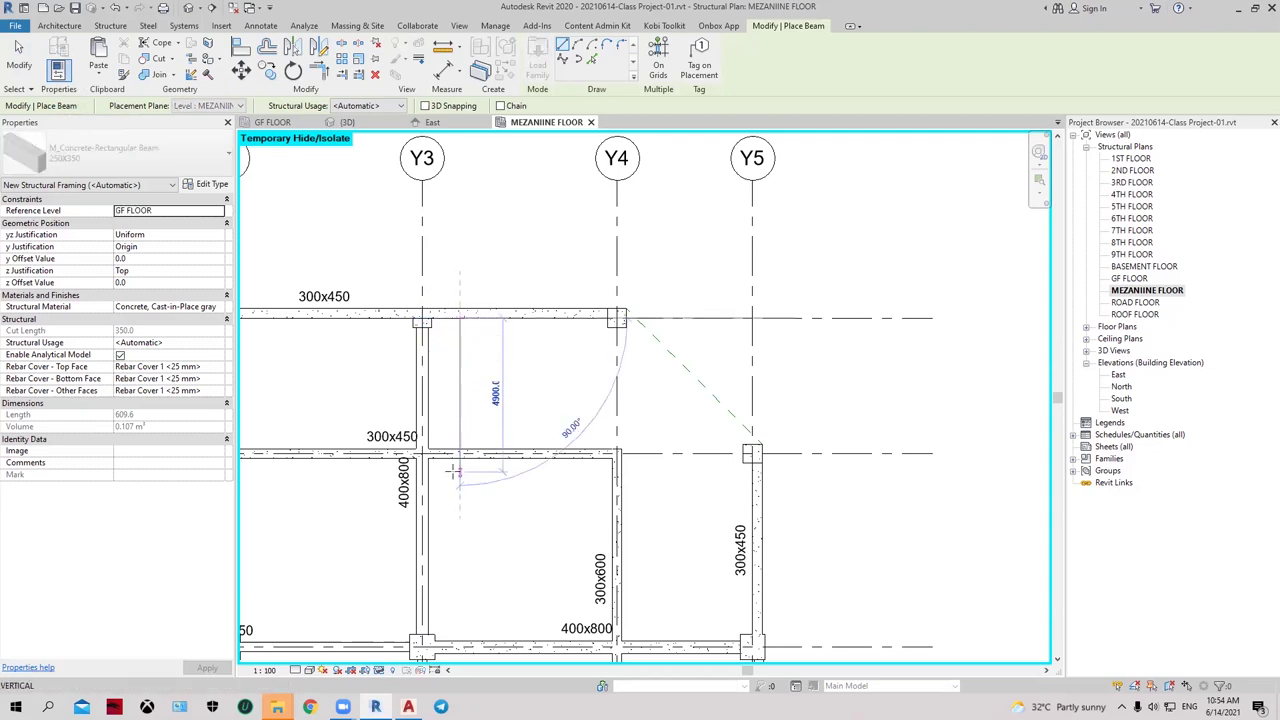
{"action": "left_click", "coordinate": [463, 578]}
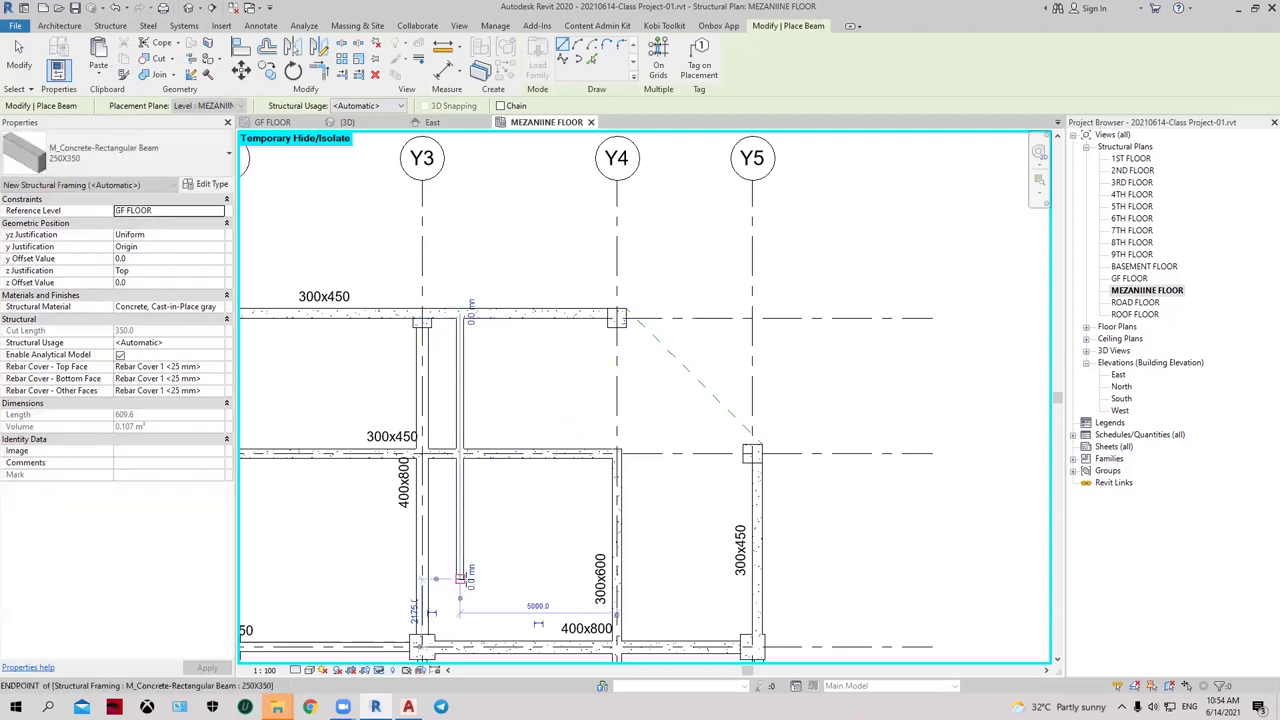
{"action": "key", "text": "Escape"}
{"action": "left_click", "coordinate": [460, 398]}
Step: Check the top and second-row 300x450 beams and the 400x800 girder
{"action": "scroll", "coordinate": [500, 380], "scroll_direction": "up", "scroll_amount": 2}
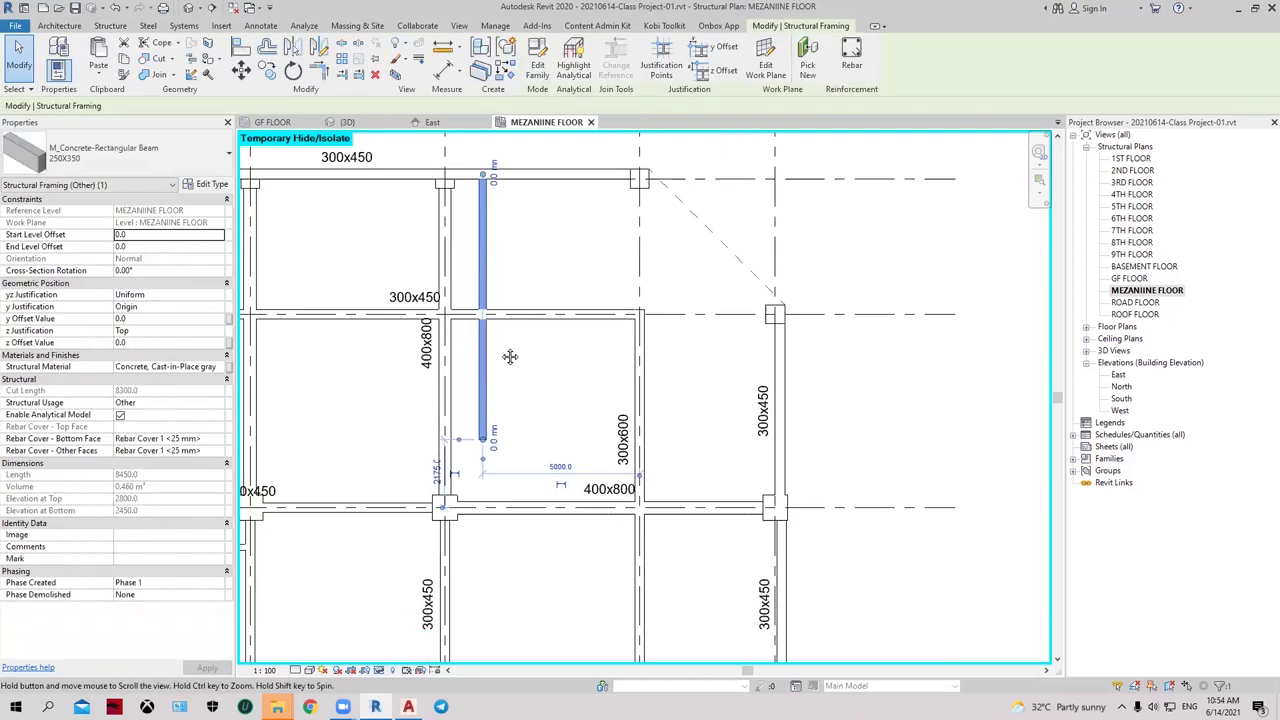
{"action": "scroll", "coordinate": [480, 430], "scroll_direction": "up", "scroll_amount": 2}
{"action": "scroll", "coordinate": [467, 461], "scroll_direction": "up", "scroll_amount": 1}
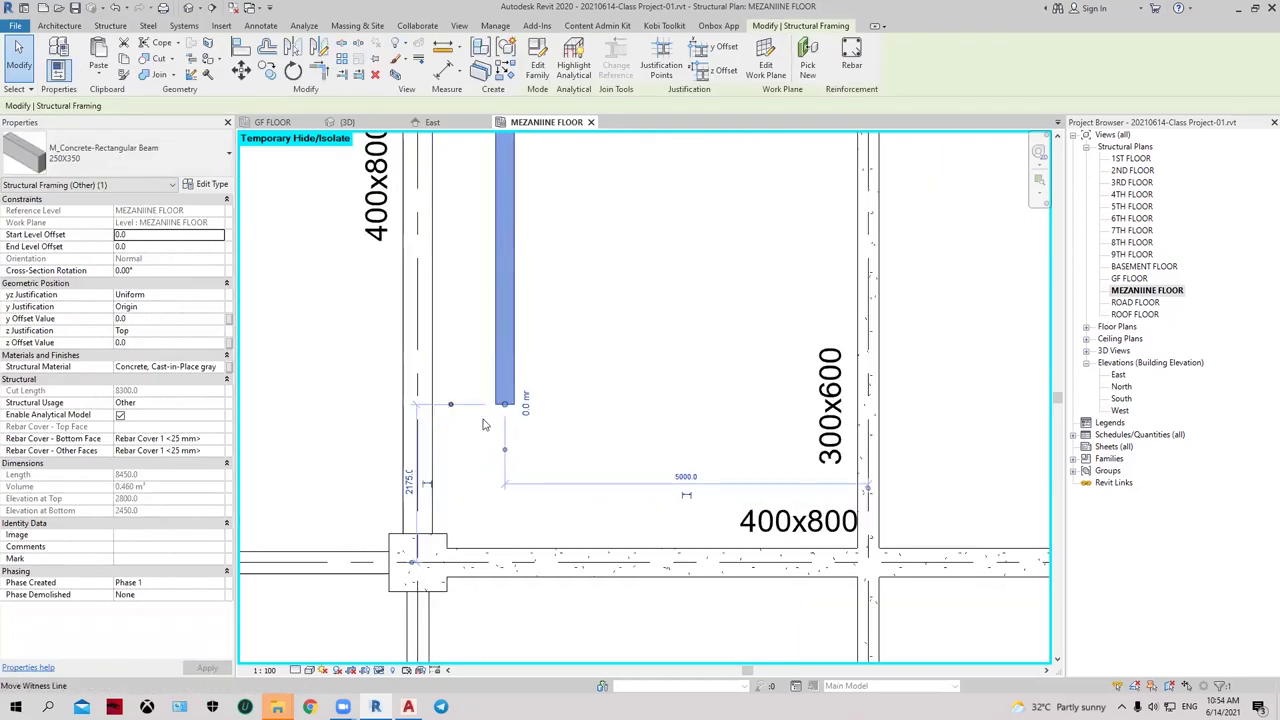
{"action": "scroll", "coordinate": [500, 405], "scroll_direction": "down", "scroll_amount": 3}
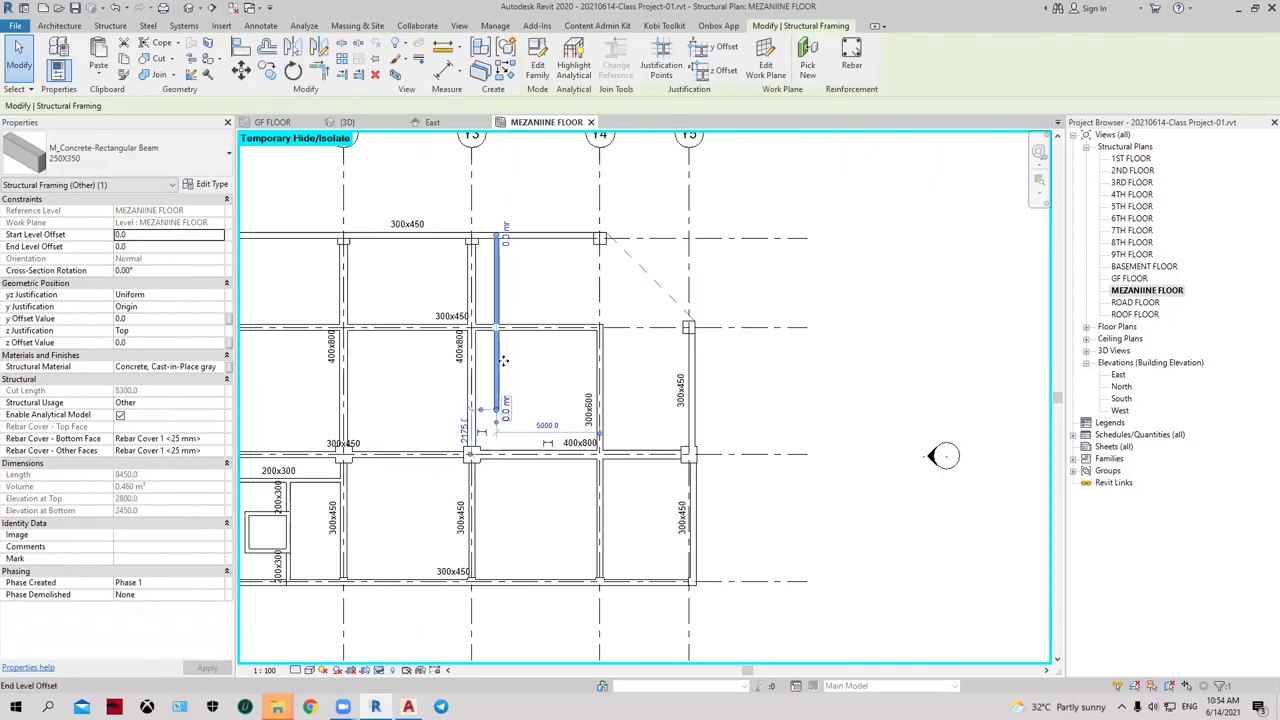
{"action": "key", "text": "Escape"}
{"action": "left_click", "coordinate": [486, 238]}
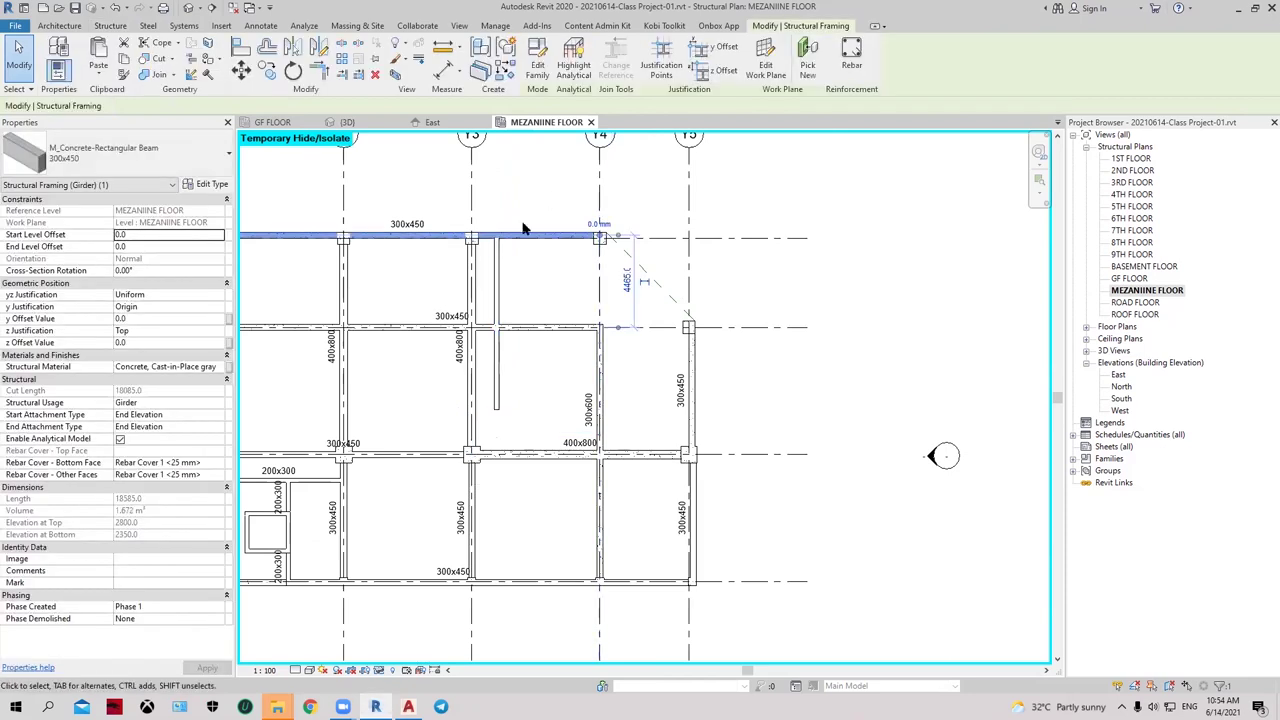
{"action": "scroll", "coordinate": [498, 275], "scroll_direction": "up", "scroll_amount": 2}
{"action": "key", "text": "Escape"}
{"action": "left_click", "coordinate": [484, 360]}
{"action": "scroll", "coordinate": [540, 320], "scroll_direction": "up", "scroll_amount": 2}
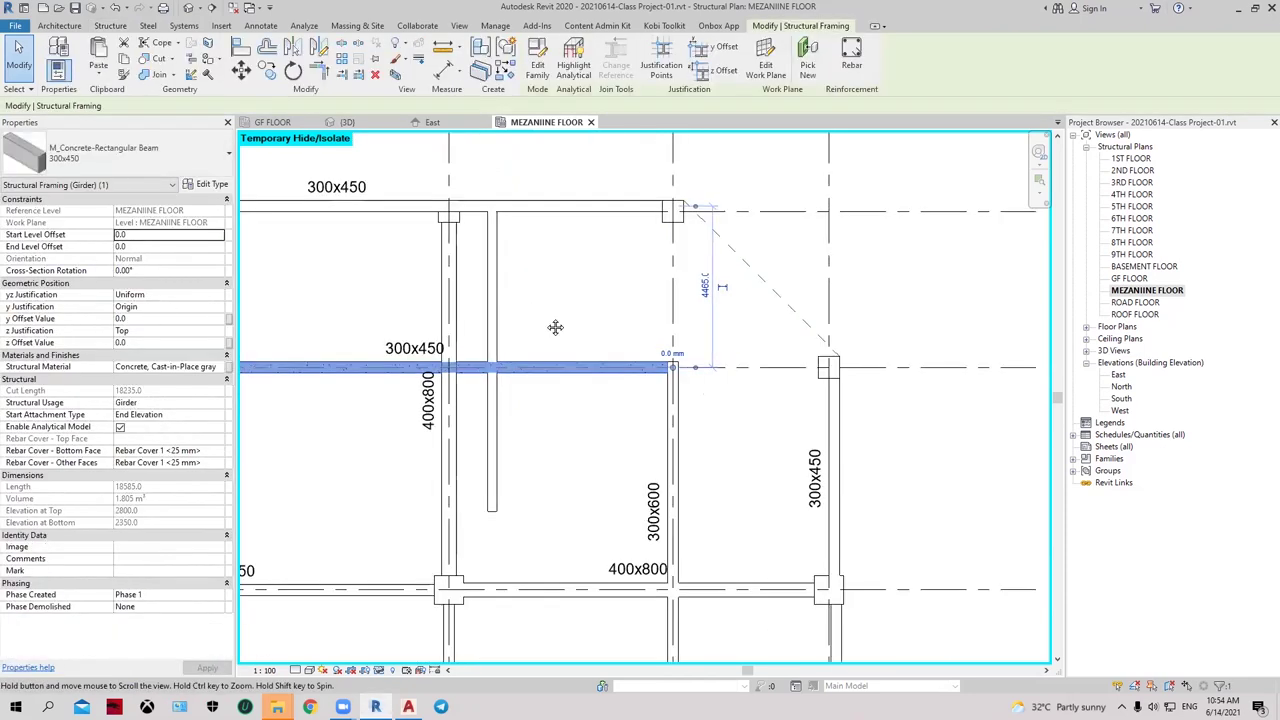
{"action": "key", "text": "Escape"}
{"action": "left_click", "coordinate": [512, 300]}
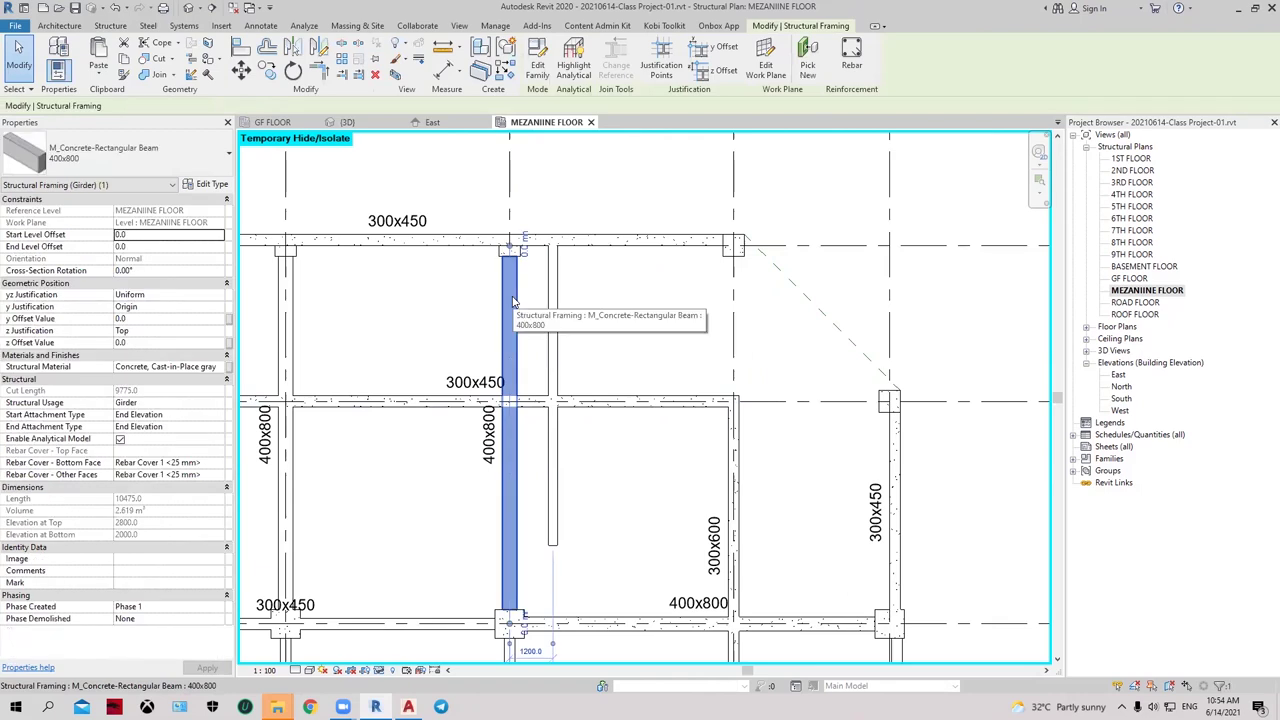
{"action": "key", "text": "Escape"}
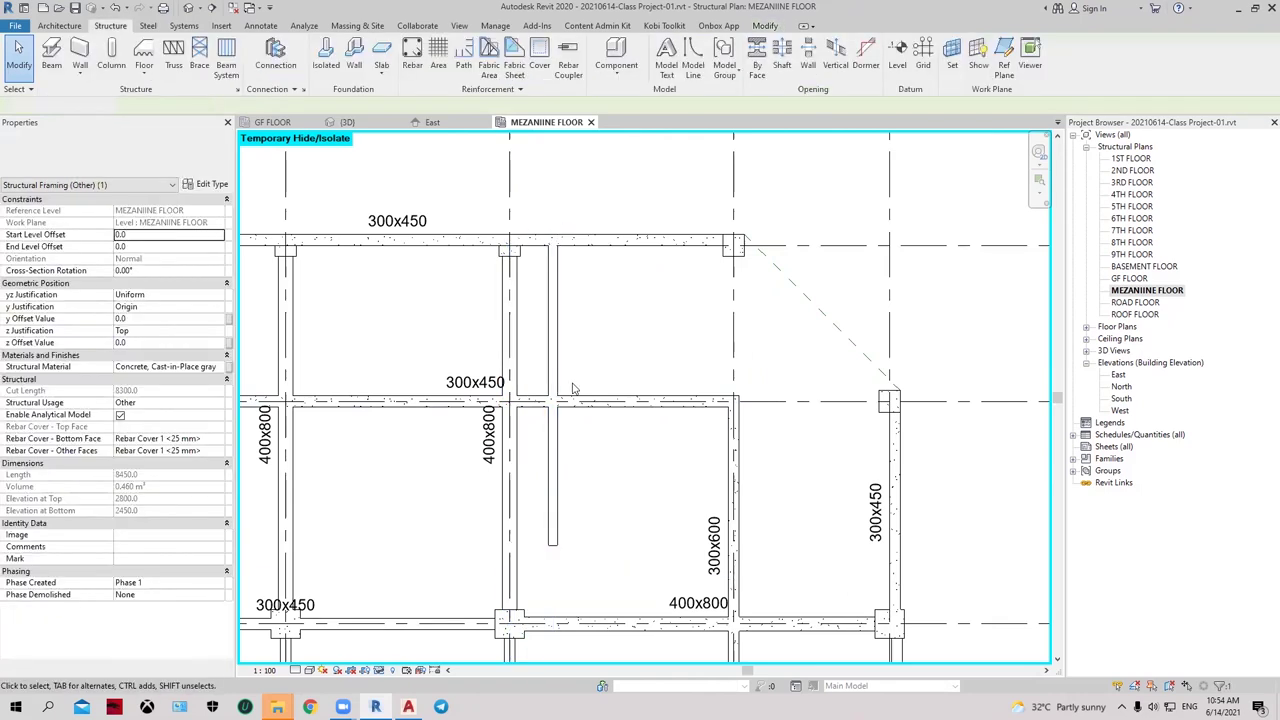
Step: Delete the thin 250x350 beam beside the 400x800 girder
{"action": "left_click", "coordinate": [556, 362]}
{"action": "key", "text": "Delete"}
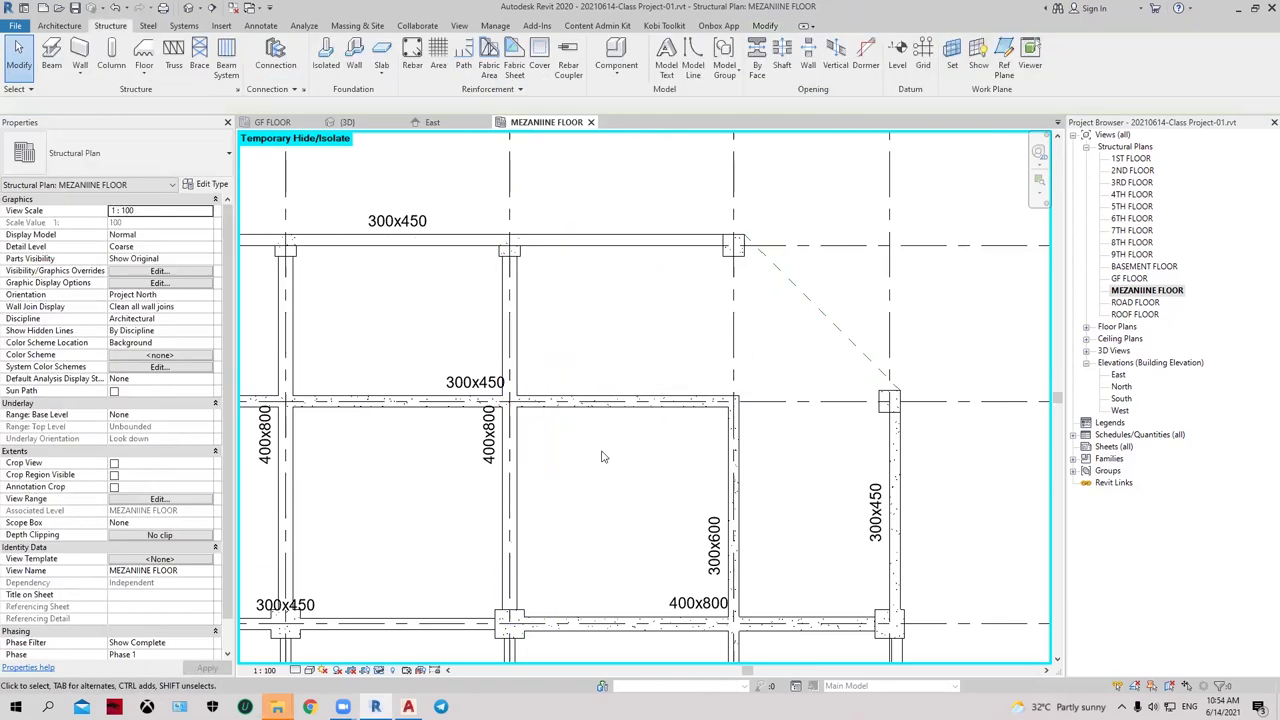
{"action": "middle_click_drag", "start_coordinate": [523, 451], "coordinate": [486, 381]}
{"action": "key", "text": "m"}
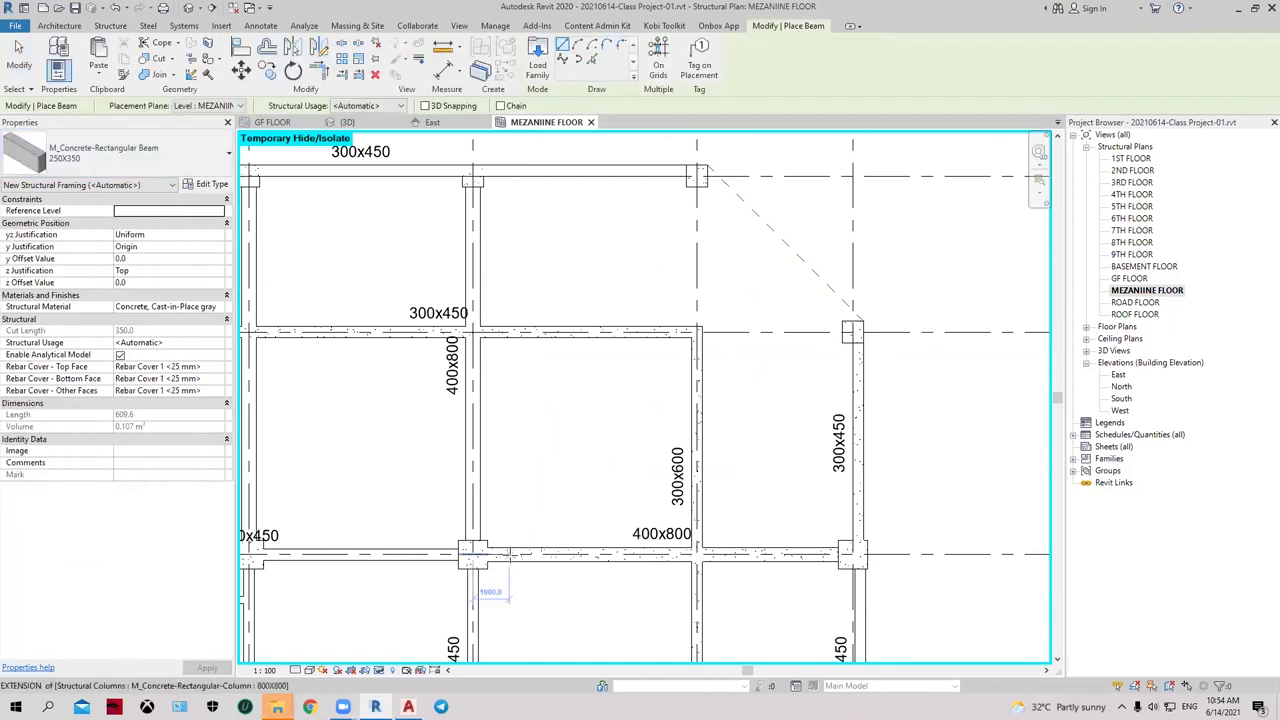
{"action": "scroll", "coordinate": [686, 509], "scroll_direction": "down", "scroll_amount": 1}
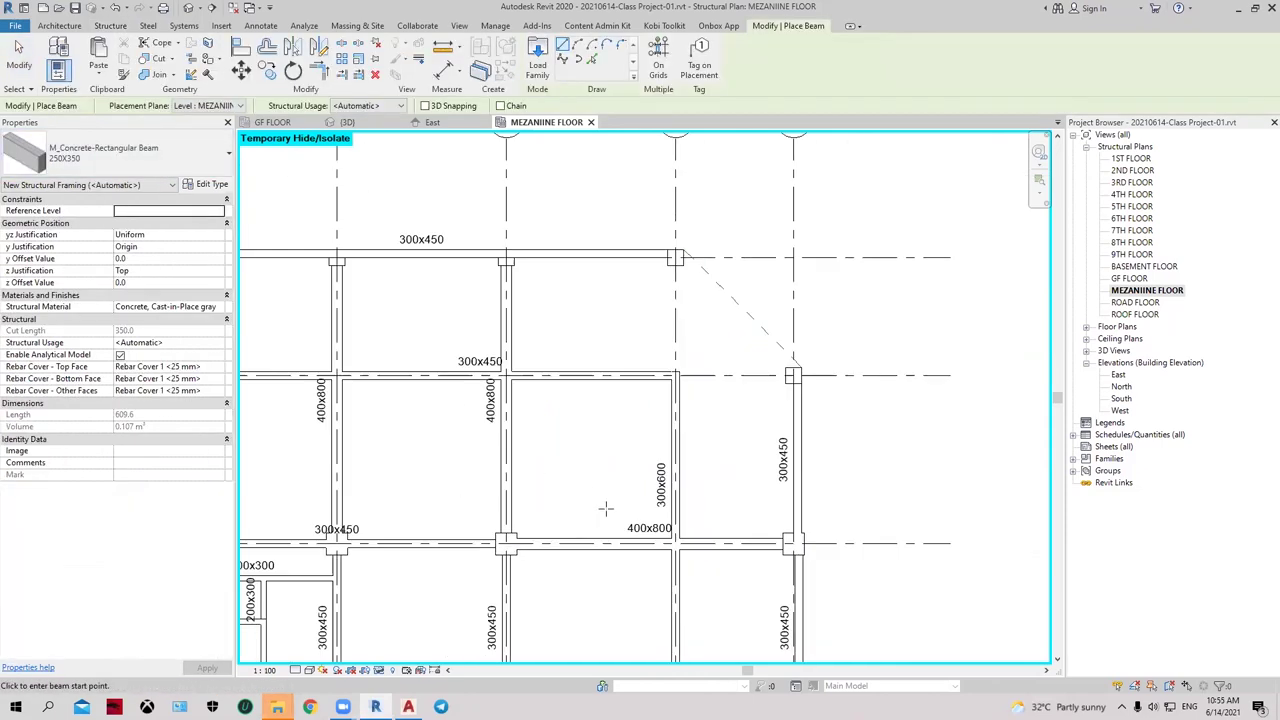
{"action": "key", "text": "Escape"}
{"action": "scroll", "coordinate": [568, 491], "scroll_direction": "down", "scroll_amount": 1}
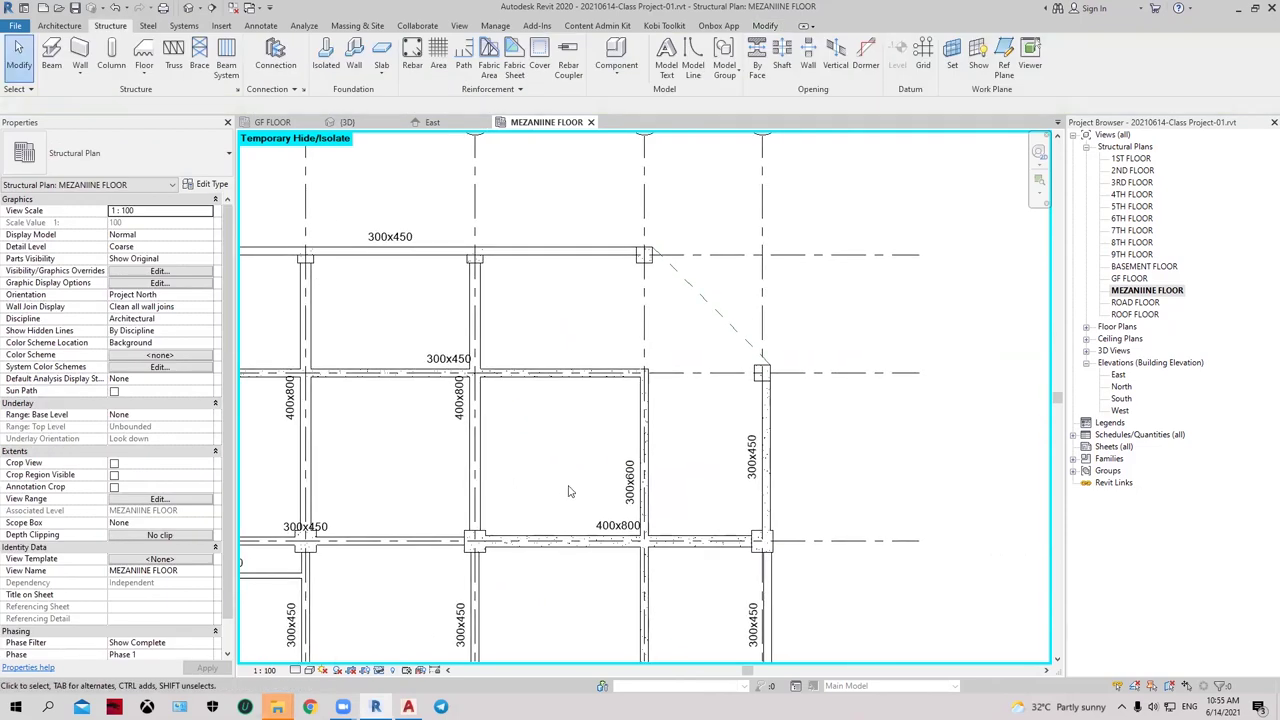
{"action": "middle_click_drag", "start_coordinate": [567, 469], "coordinate": [552, 454]}
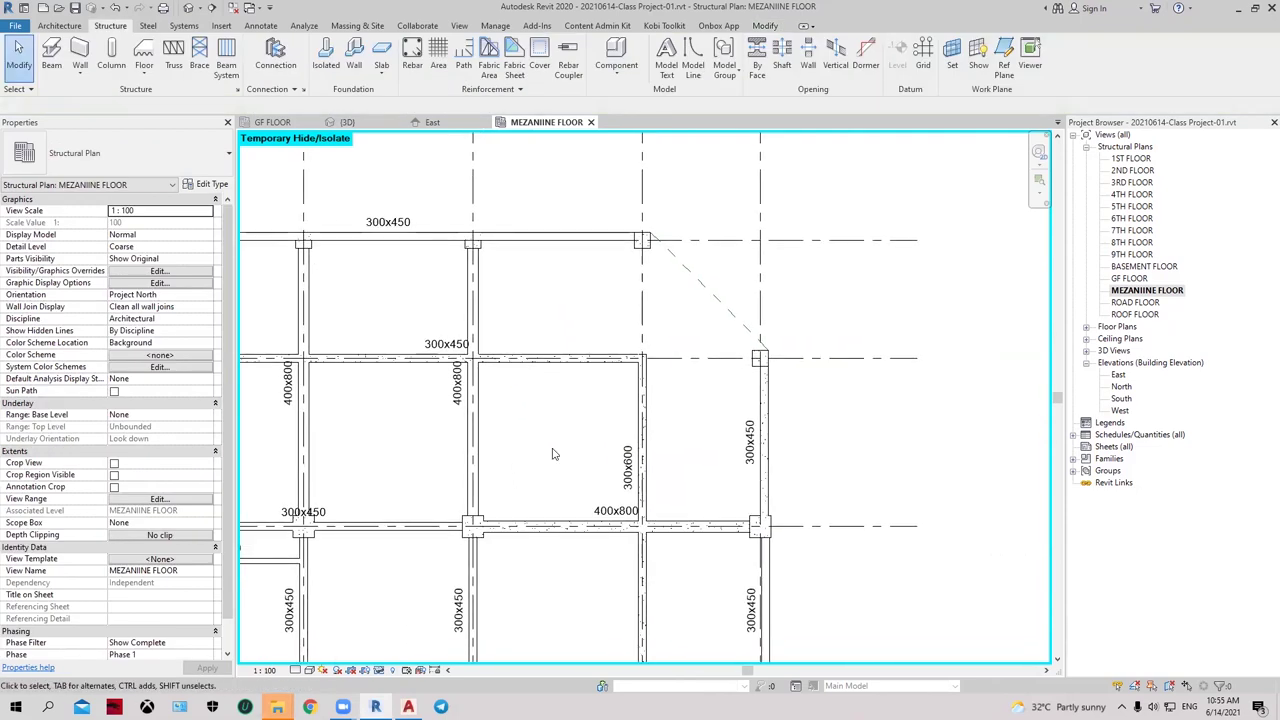
Step: Draw a vertical reference plane across the bay, set 2100 from the left beam
{"action": "key", "text": "p"}
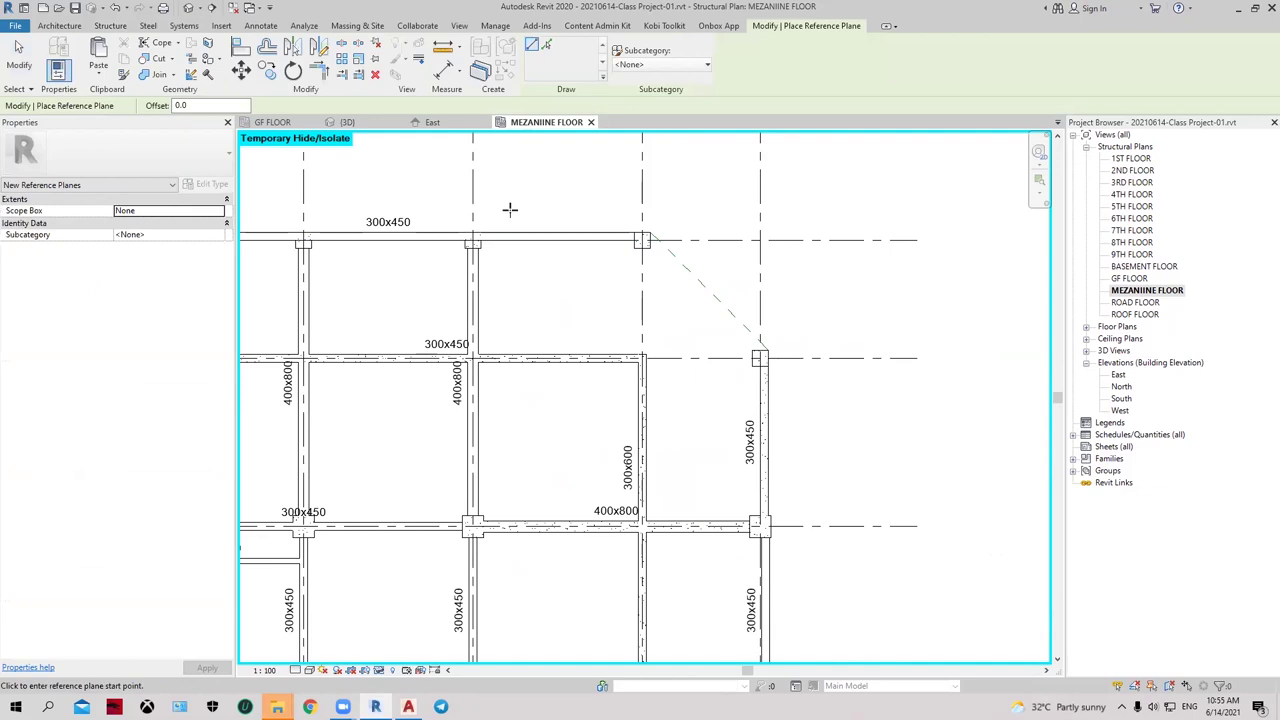
{"action": "left_click", "coordinate": [510, 209]}
{"action": "left_click", "coordinate": [510, 480]}
{"action": "key", "text": "Escape"}
{"action": "scroll", "coordinate": [520, 266], "scroll_direction": "up", "scroll_amount": 3}
{"action": "left_click", "coordinate": [506, 272]}
{"action": "left_click", "coordinate": [460, 253]}
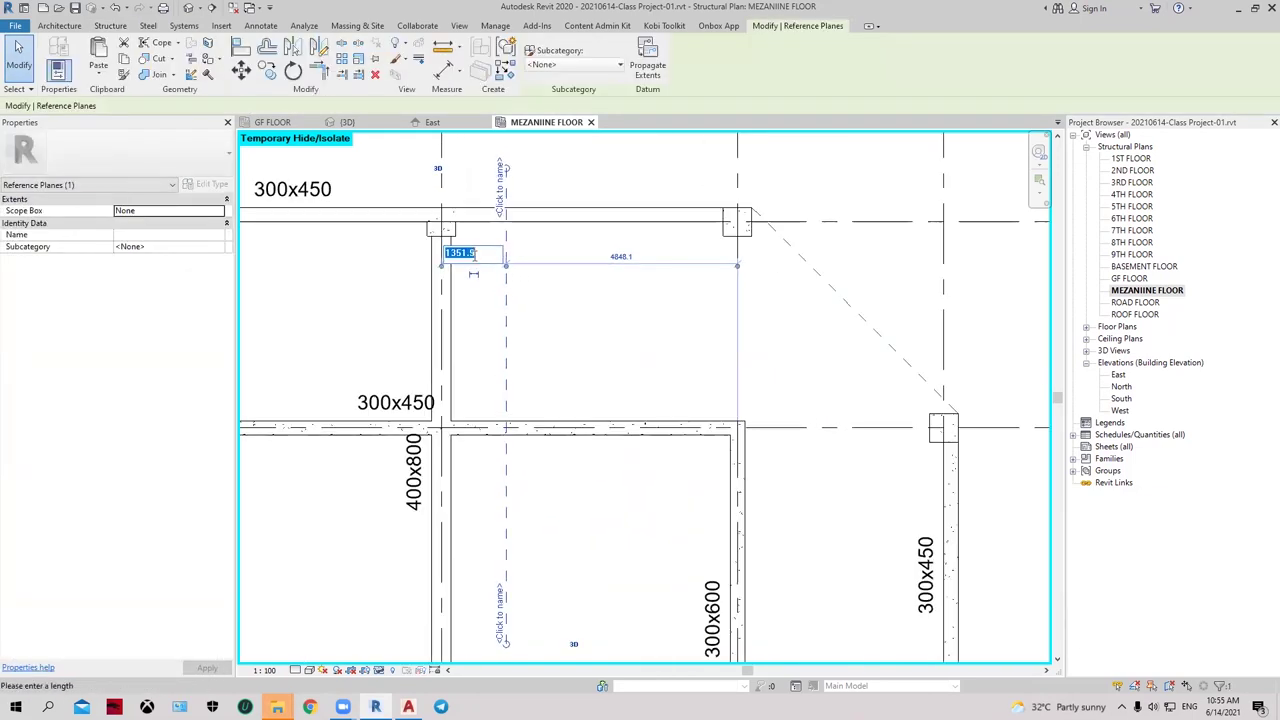
{"action": "scroll", "coordinate": [487, 264], "scroll_direction": "up", "scroll_amount": 2}
{"action": "type", "text": "2100"}
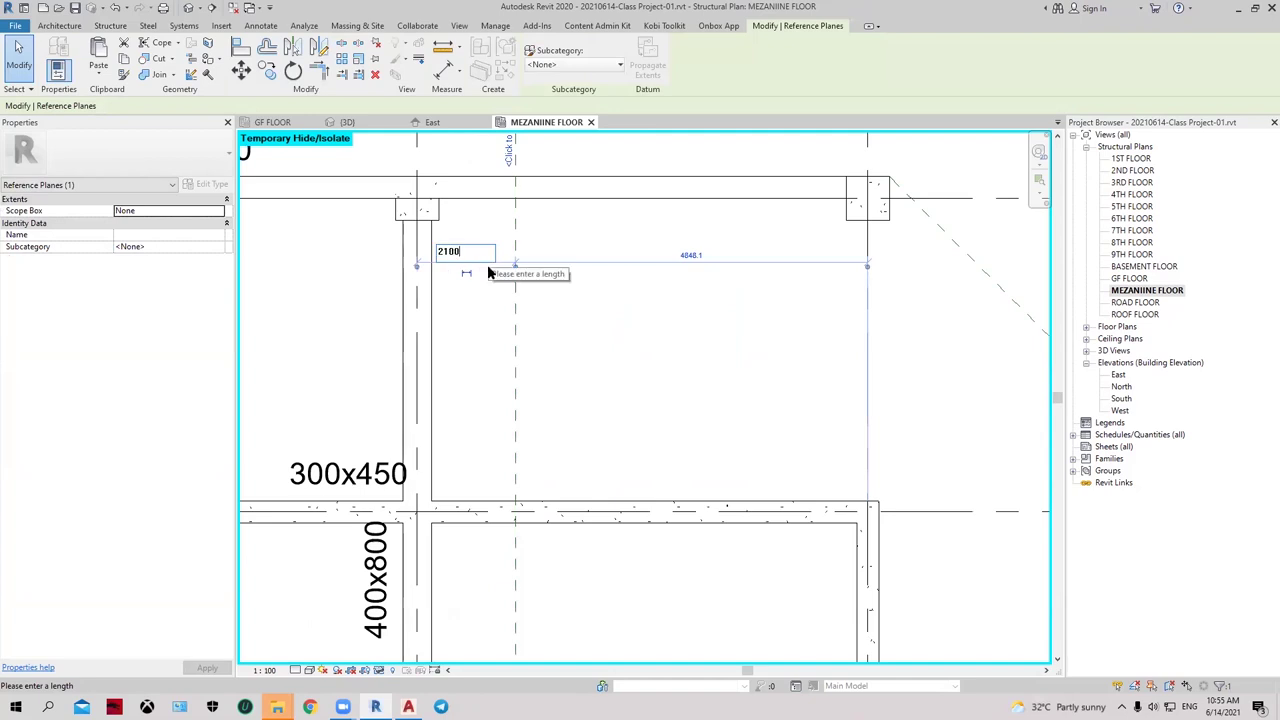
{"action": "key", "text": "Return"}
{"action": "key", "text": "Escape"}
{"action": "left_click", "coordinate": [570, 330]}
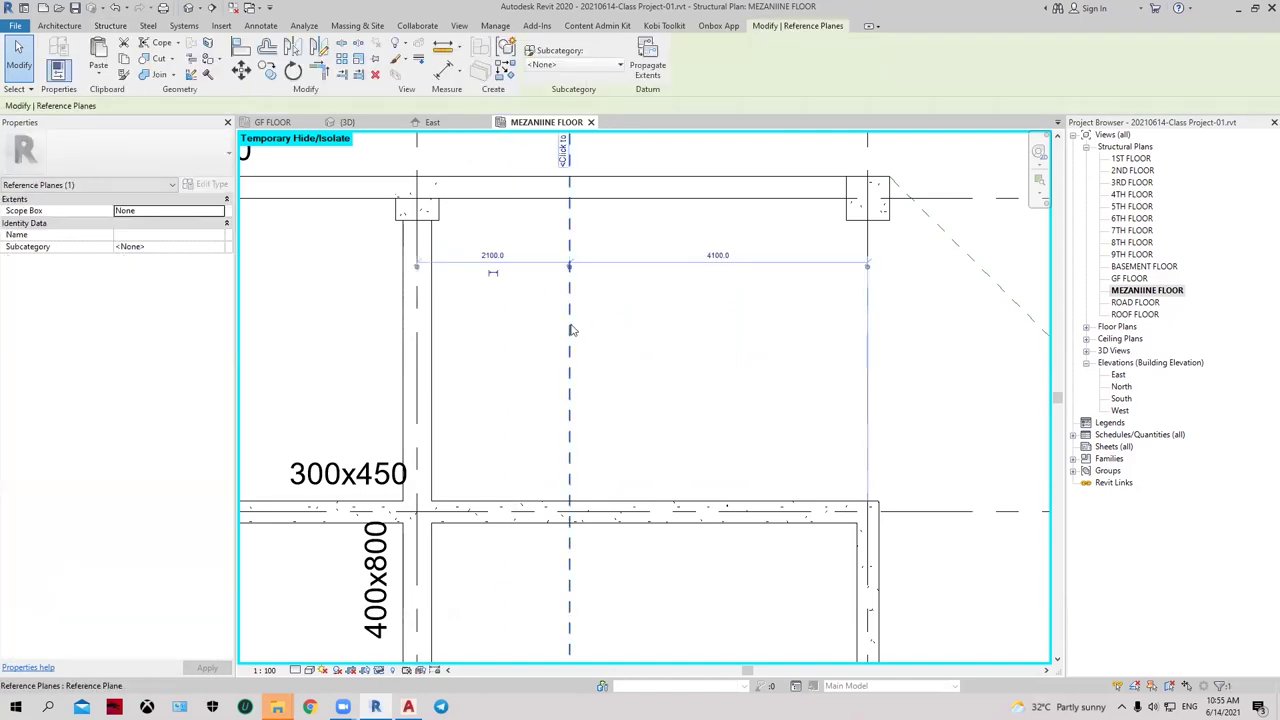
{"action": "scroll", "coordinate": [570, 330], "scroll_direction": "down", "scroll_amount": 1}
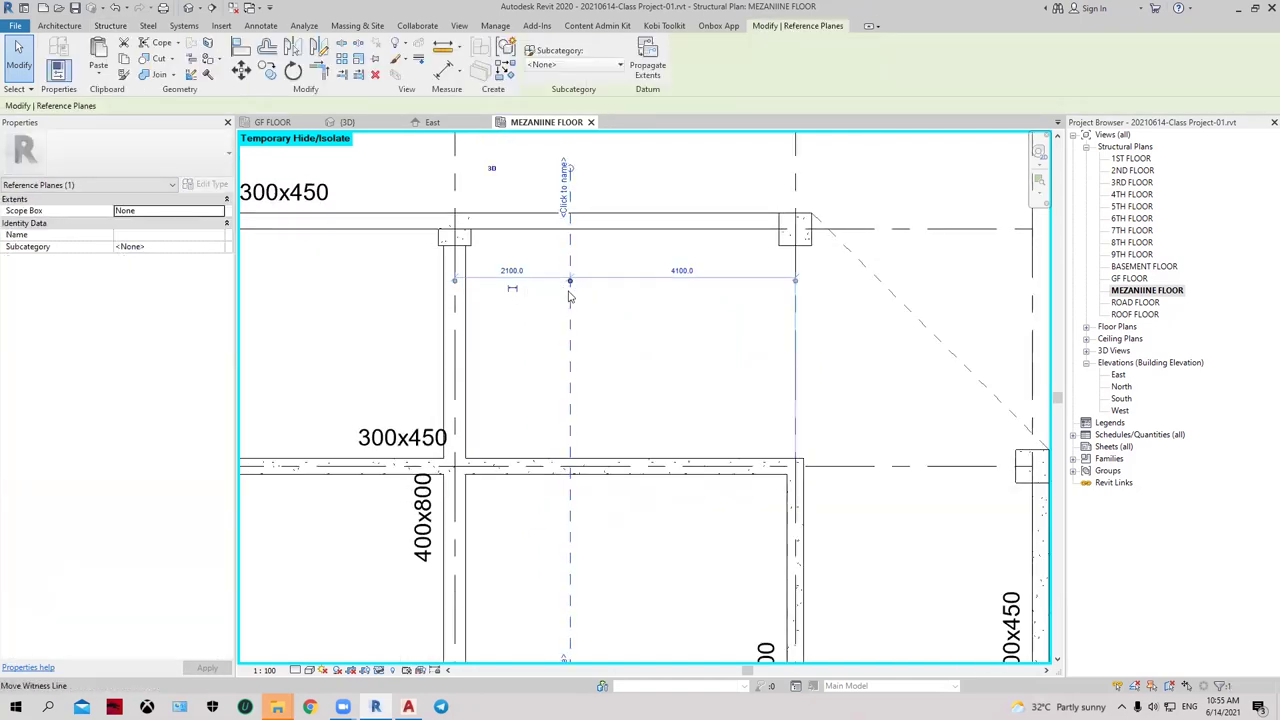
{"action": "scroll", "coordinate": [570, 296], "scroll_direction": "down", "scroll_amount": 2}
{"action": "key", "text": "Escape"}
{"action": "scroll", "coordinate": [572, 437], "scroll_direction": "up", "scroll_amount": 1}
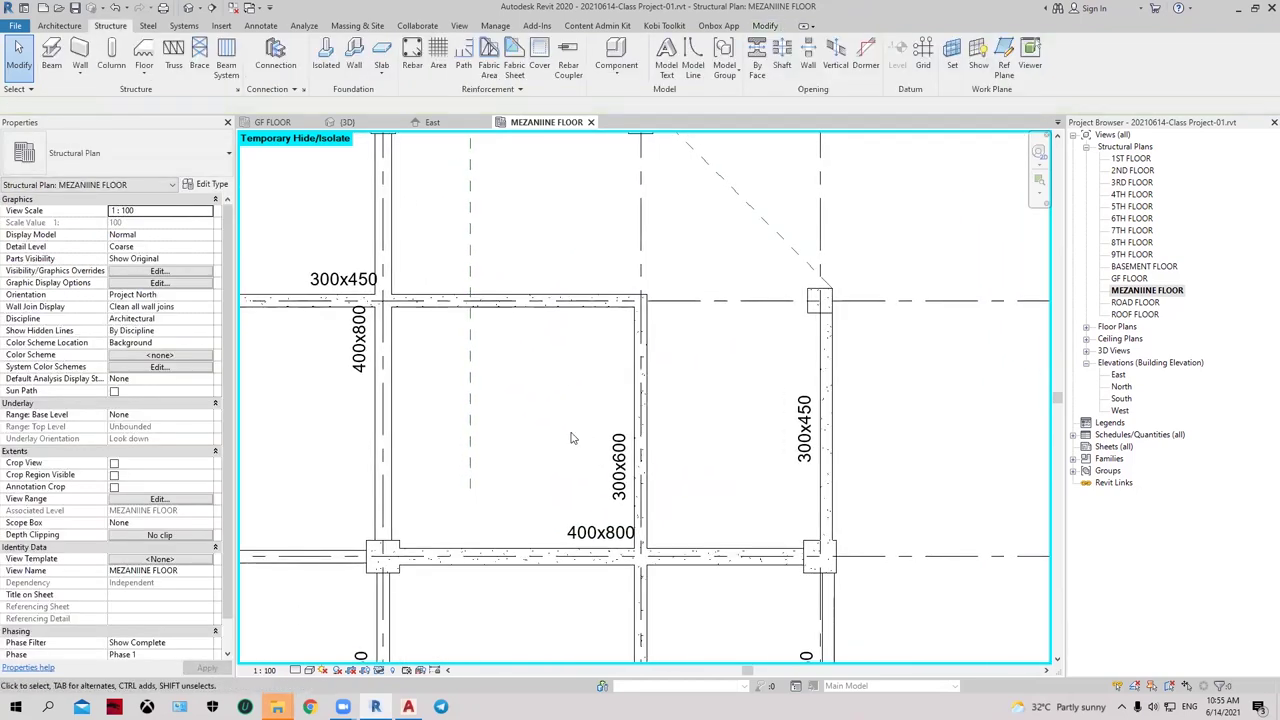
Step: Draw a horizontal reference plane across the bay, set 2100 above the 400x800 beam
{"action": "key", "text": "r"}
{"action": "key", "text": "p"}
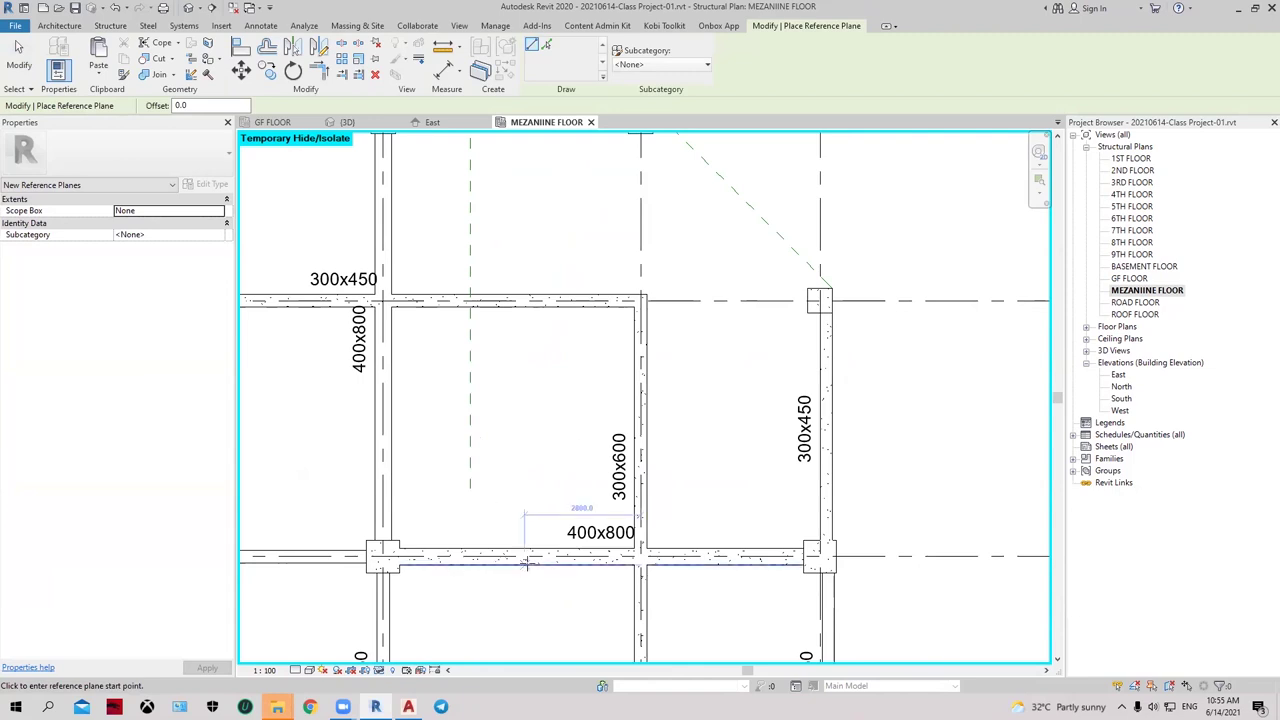
{"action": "left_click", "coordinate": [453, 498]}
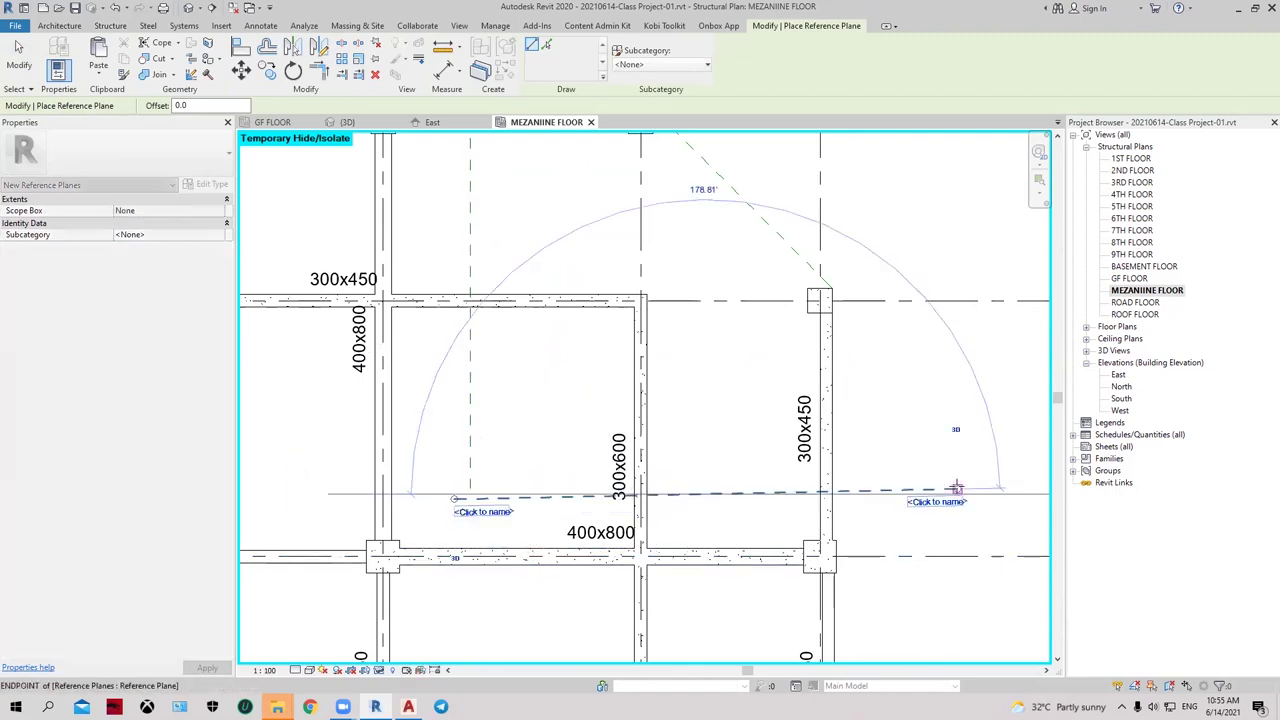
{"action": "left_click", "coordinate": [958, 489]}
{"action": "key", "text": "ctrl+z"}
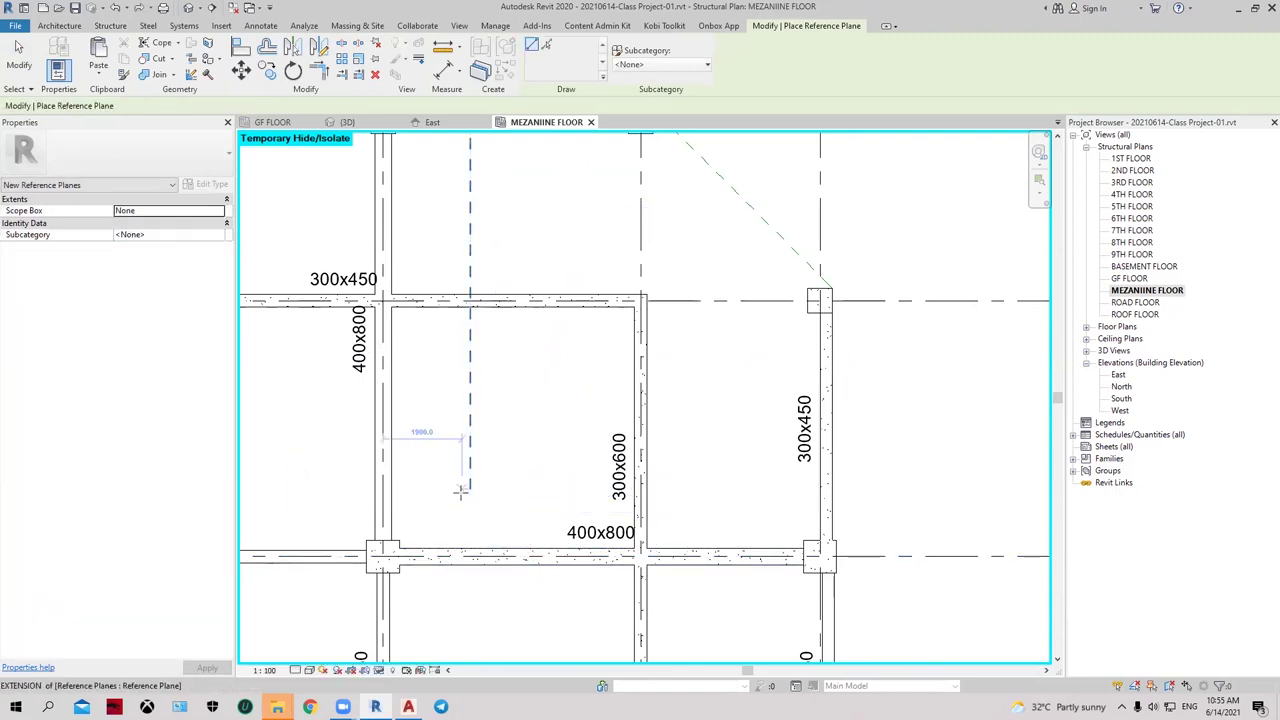
{"action": "left_click", "coordinate": [413, 489]}
{"action": "left_click", "coordinate": [931, 484]}
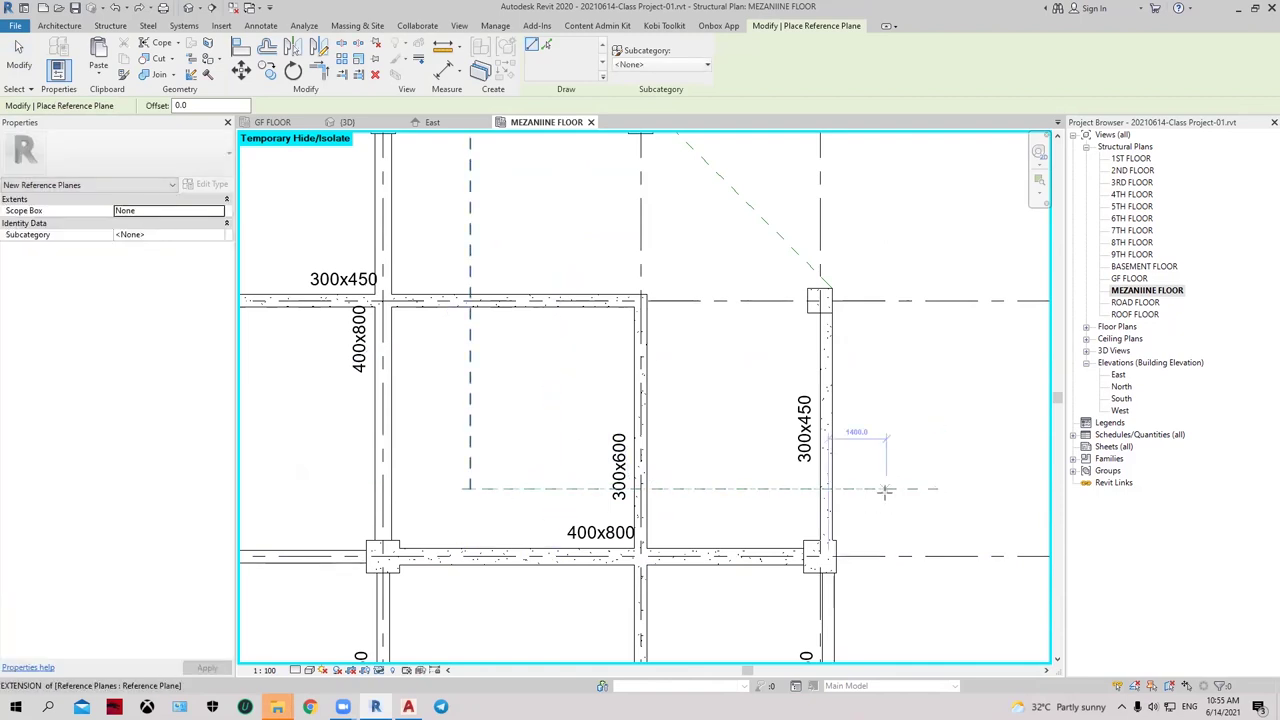
{"action": "key", "text": "Escape"}
{"action": "key", "text": "Escape"}
{"action": "left_click", "coordinate": [547, 526]}
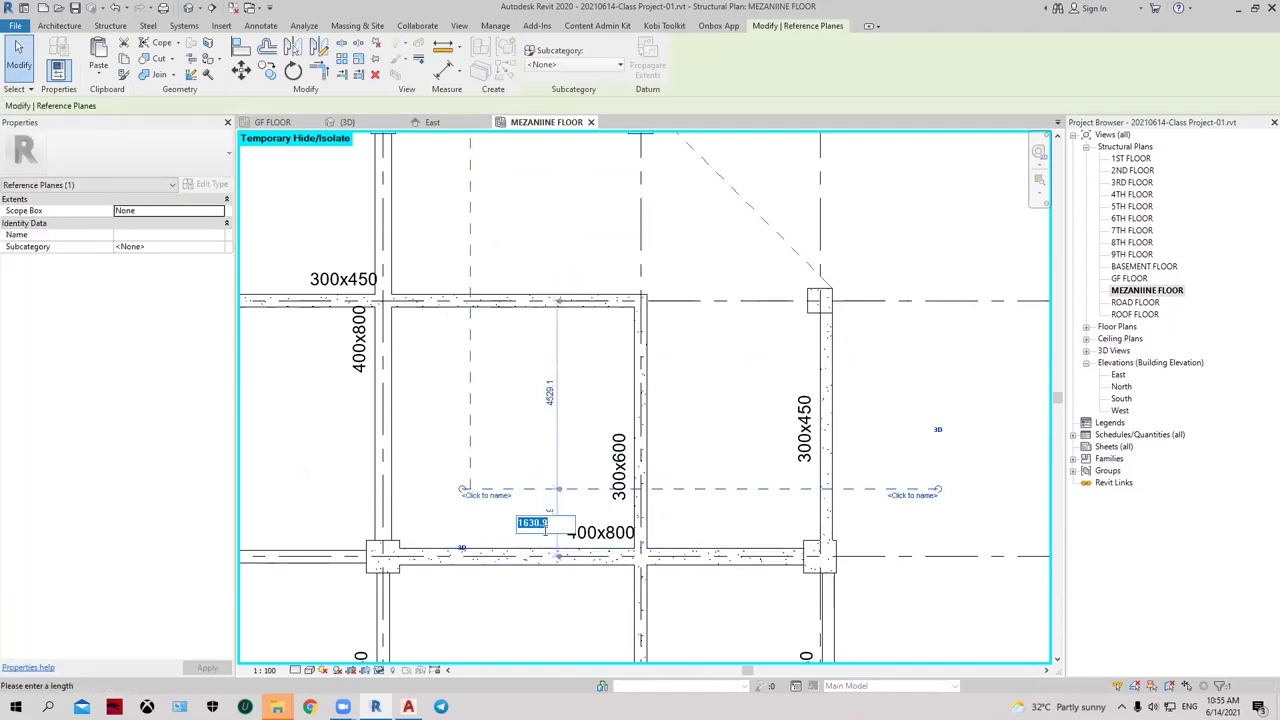
{"action": "type", "text": "0"}
{"action": "key", "text": "Return"}
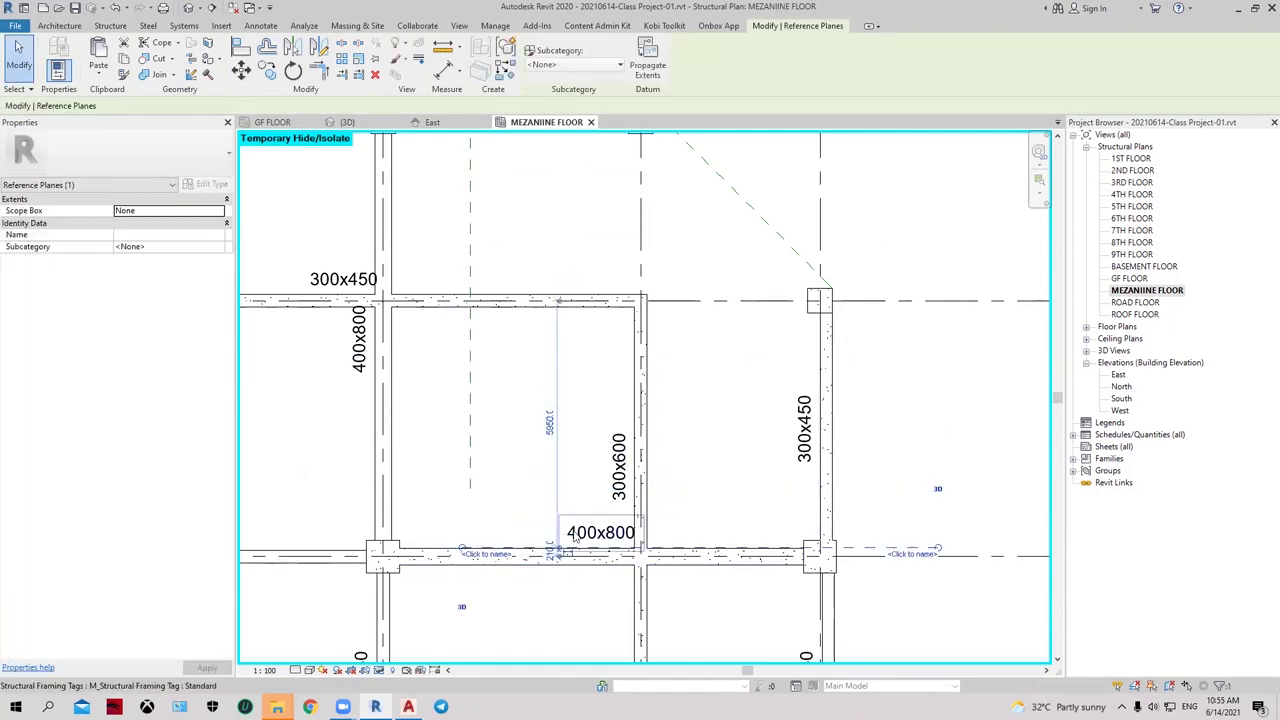
{"action": "key", "text": "ctrl+z"}
{"action": "left_click", "coordinate": [551, 490]}
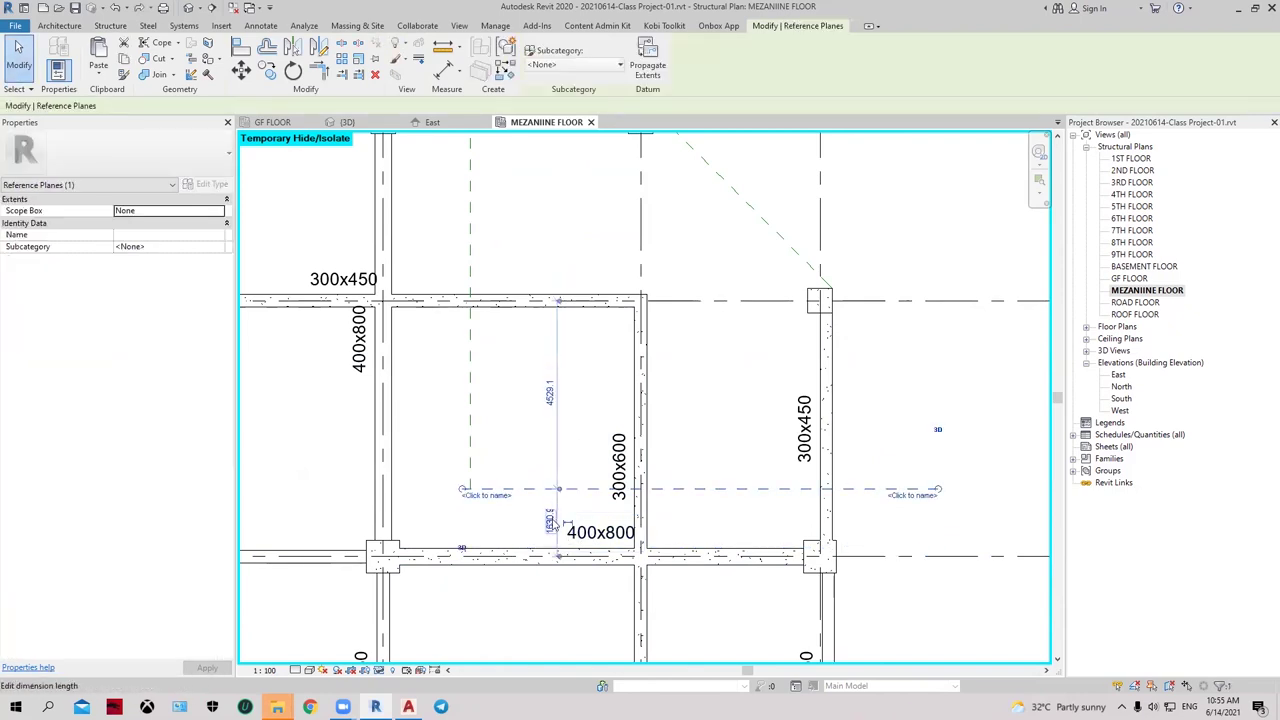
{"action": "left_click", "coordinate": [553, 521]}
{"action": "key", "text": "Return"}
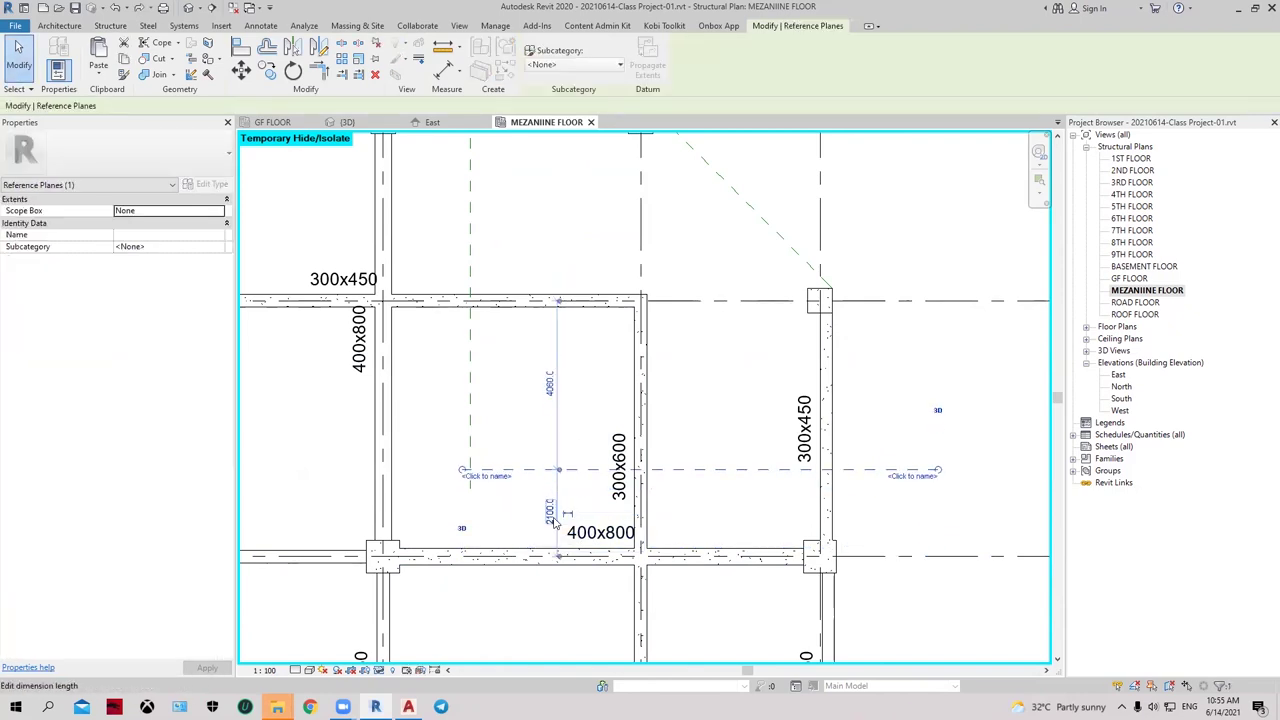
{"action": "key", "text": "Escape"}
{"action": "scroll", "coordinate": [565, 490], "scroll_direction": "down", "scroll_amount": 1}
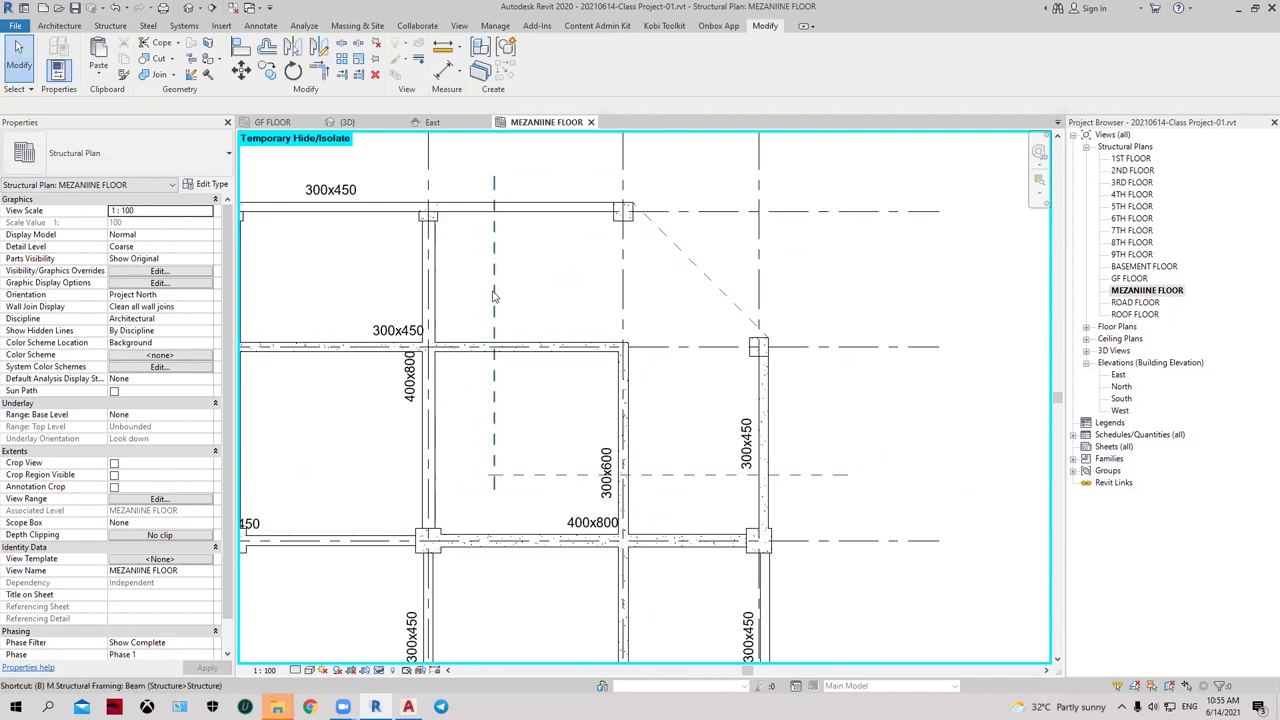
Step: Place a vertical beam down to the reference plane and a horizontal beam to the right column
{"action": "key", "text": "m"}
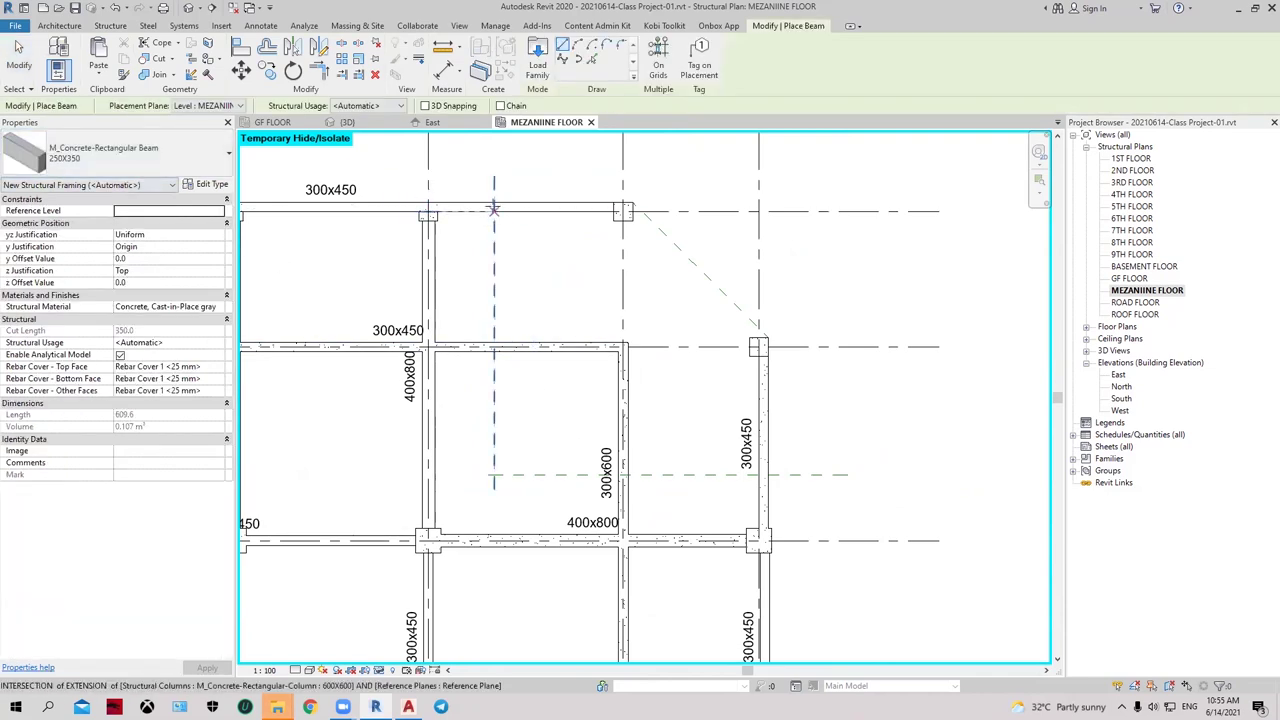
{"action": "left_click", "coordinate": [493, 205]}
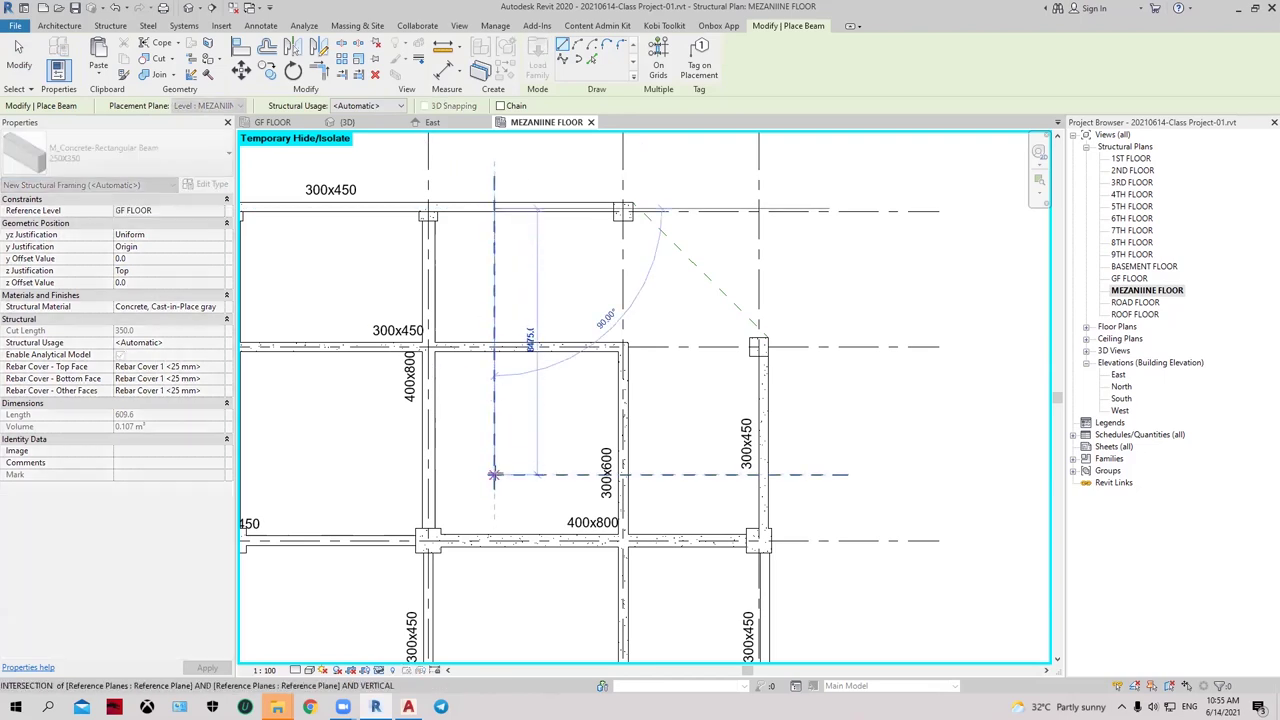
{"action": "left_click", "coordinate": [493, 475]}
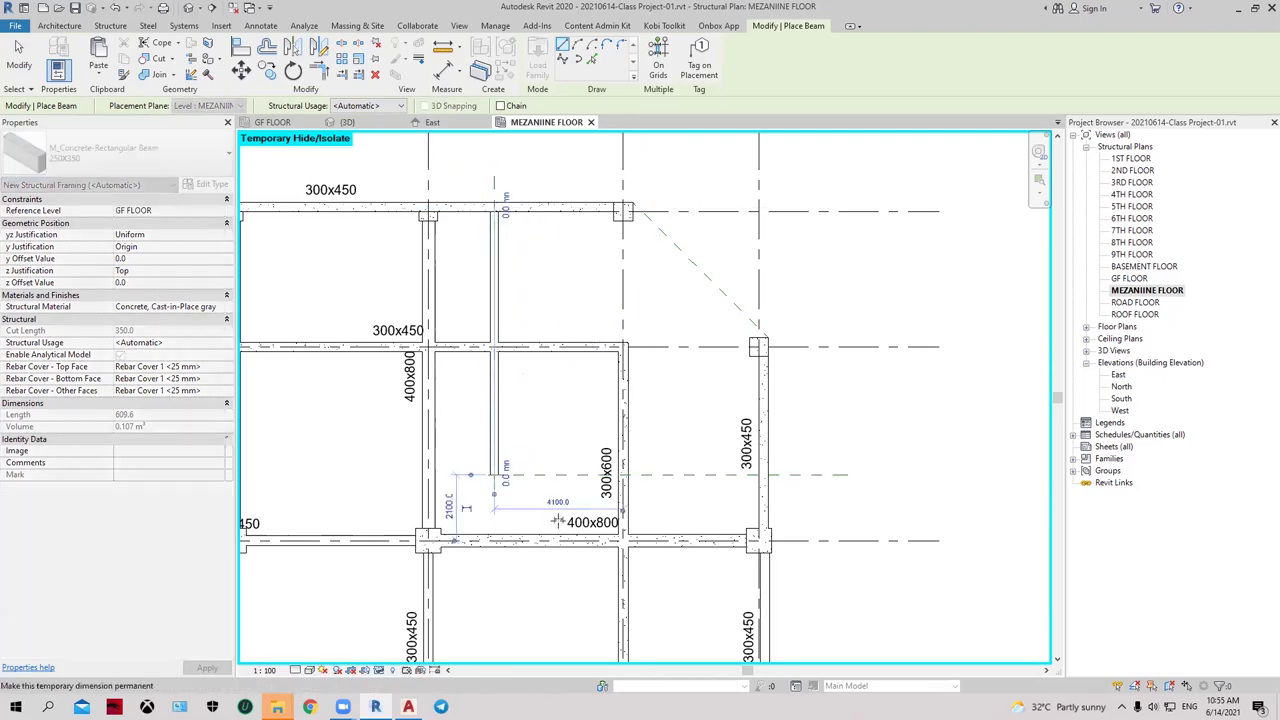
{"action": "left_click", "coordinate": [764, 475]}
{"action": "key", "text": "Escape"}
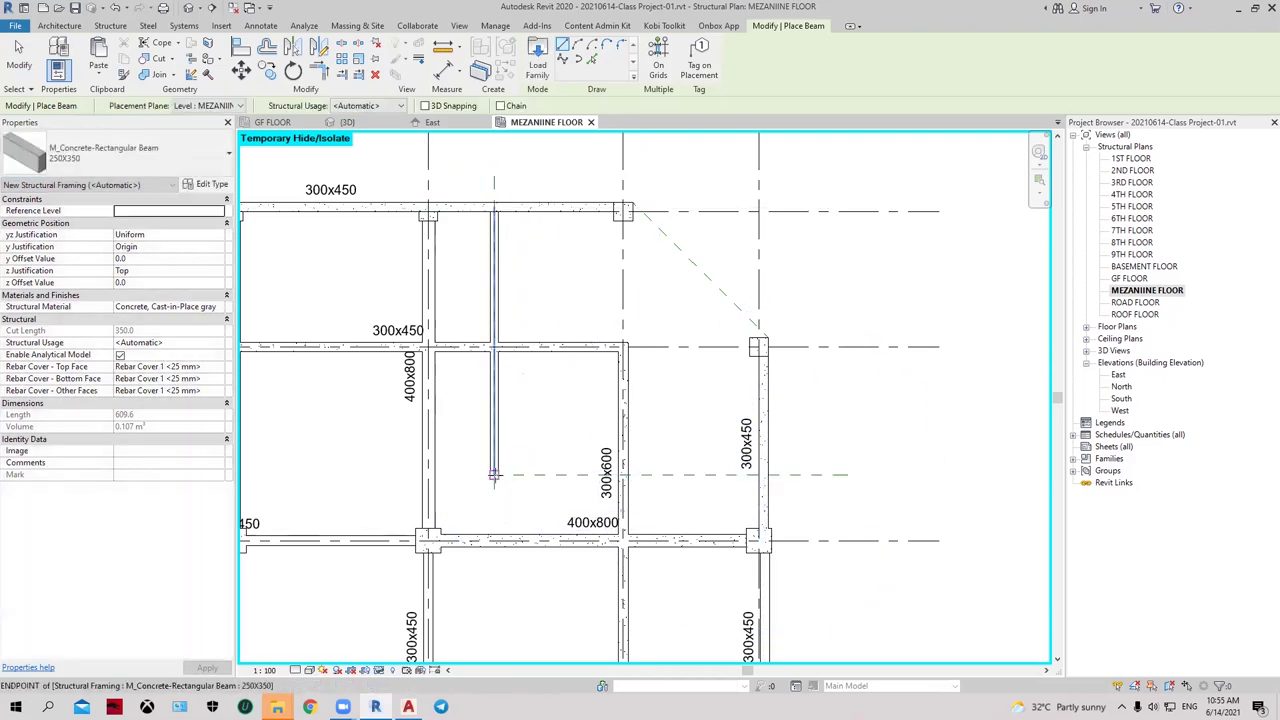
{"action": "left_click", "coordinate": [493, 475]}
{"action": "left_click", "coordinate": [760, 475]}
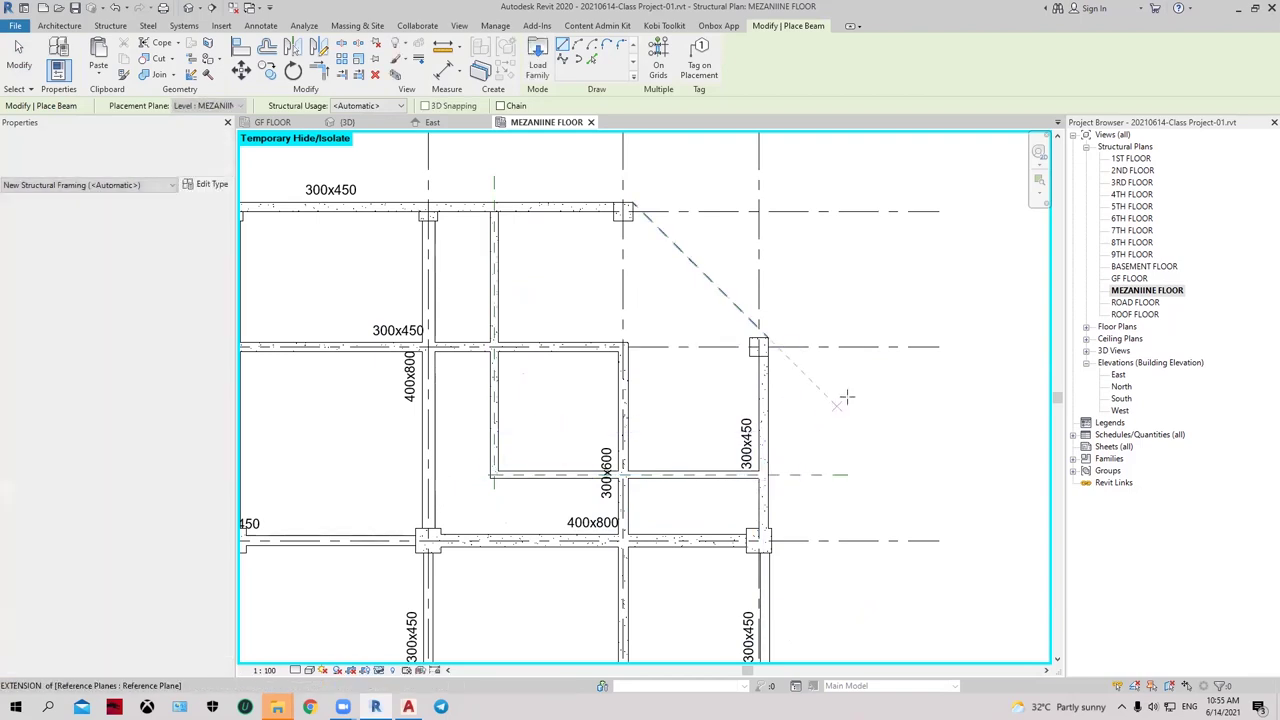
{"action": "right_click", "coordinate": [846, 397]}
{"action": "left_click", "coordinate": [875, 404]}
Step: Delete the vertical and horizontal reference planes
{"action": "left_click", "coordinate": [494, 190]}
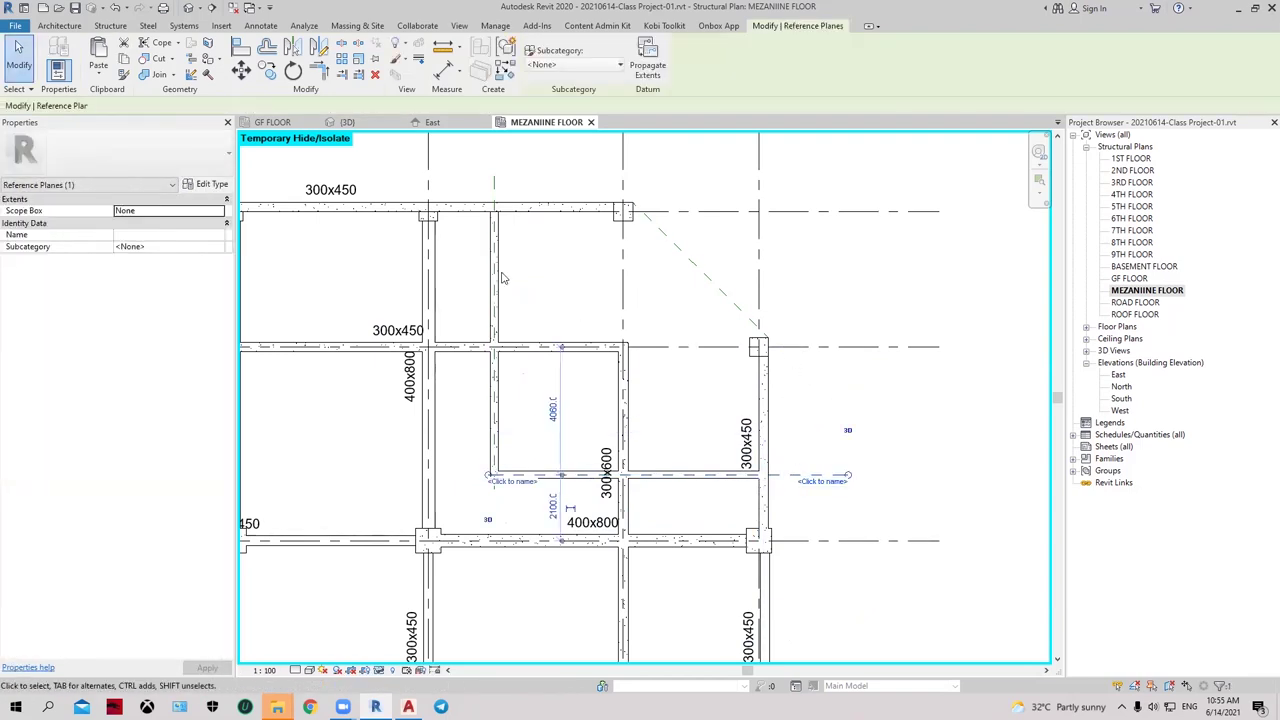
{"action": "key", "text": "Delete"}
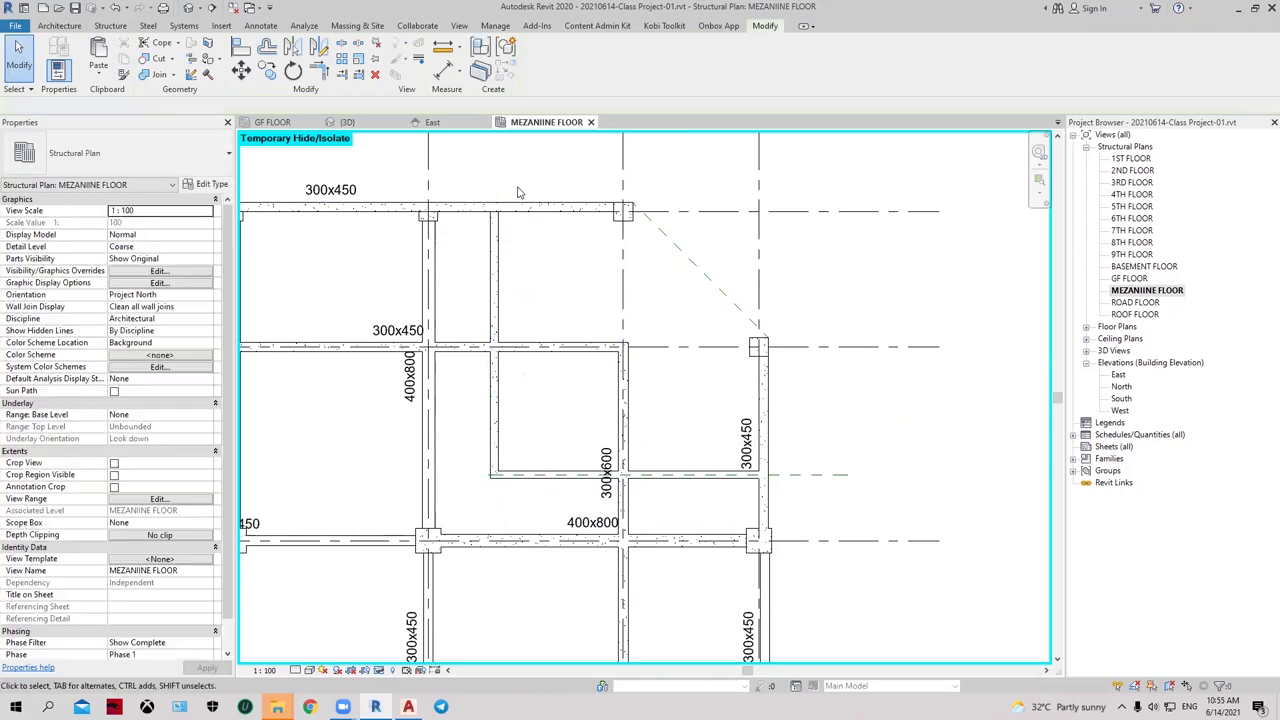
{"action": "left_click", "coordinate": [815, 472]}
{"action": "key", "text": "Delete"}
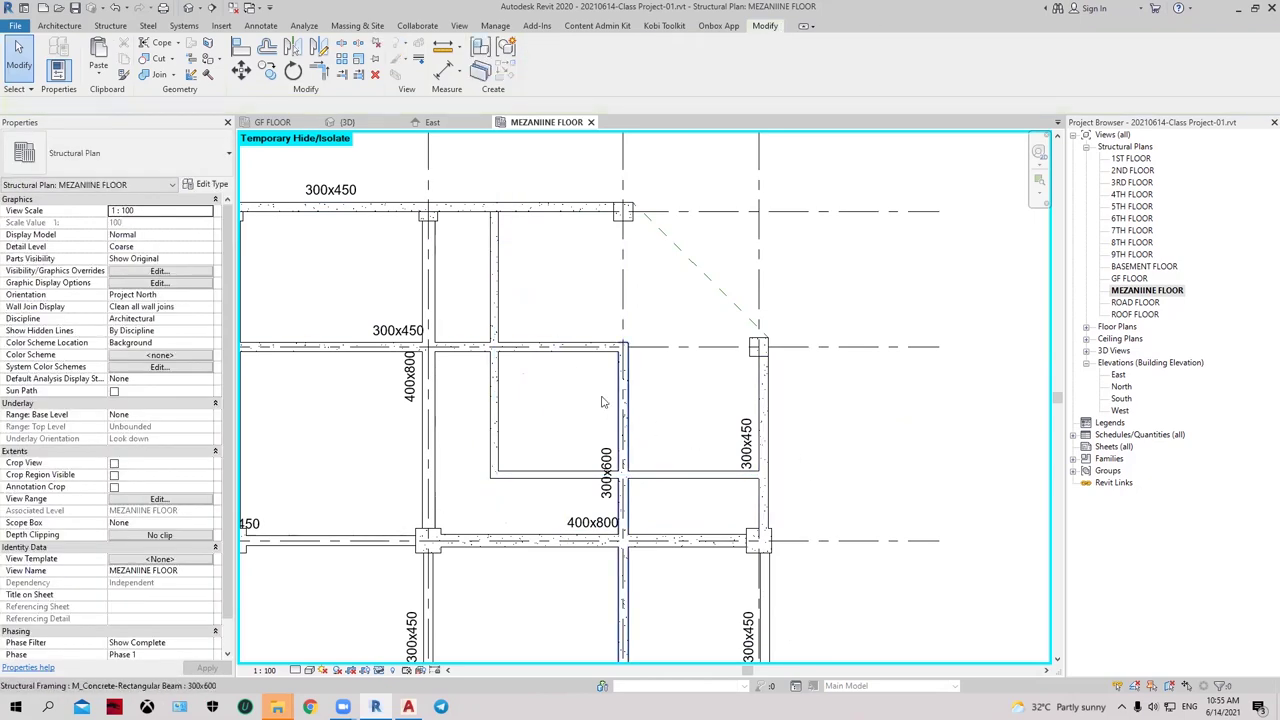
{"action": "middle_click_drag", "start_coordinate": [603, 397], "coordinate": [535, 397]}
Step: Join the 300x450 and 250x350 beams at a corner with Trim/Extend (TR)
{"action": "key", "text": "t"}
{"action": "key", "text": "r"}
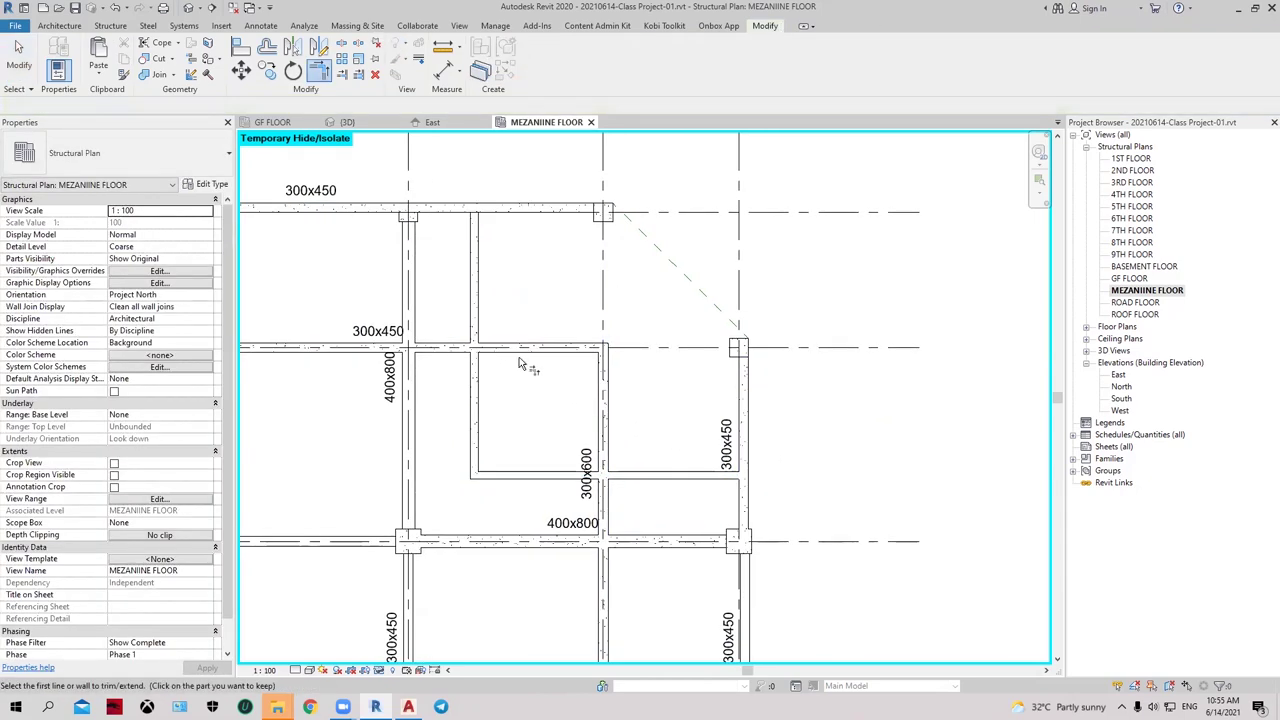
{"action": "left_click", "coordinate": [447, 349]}
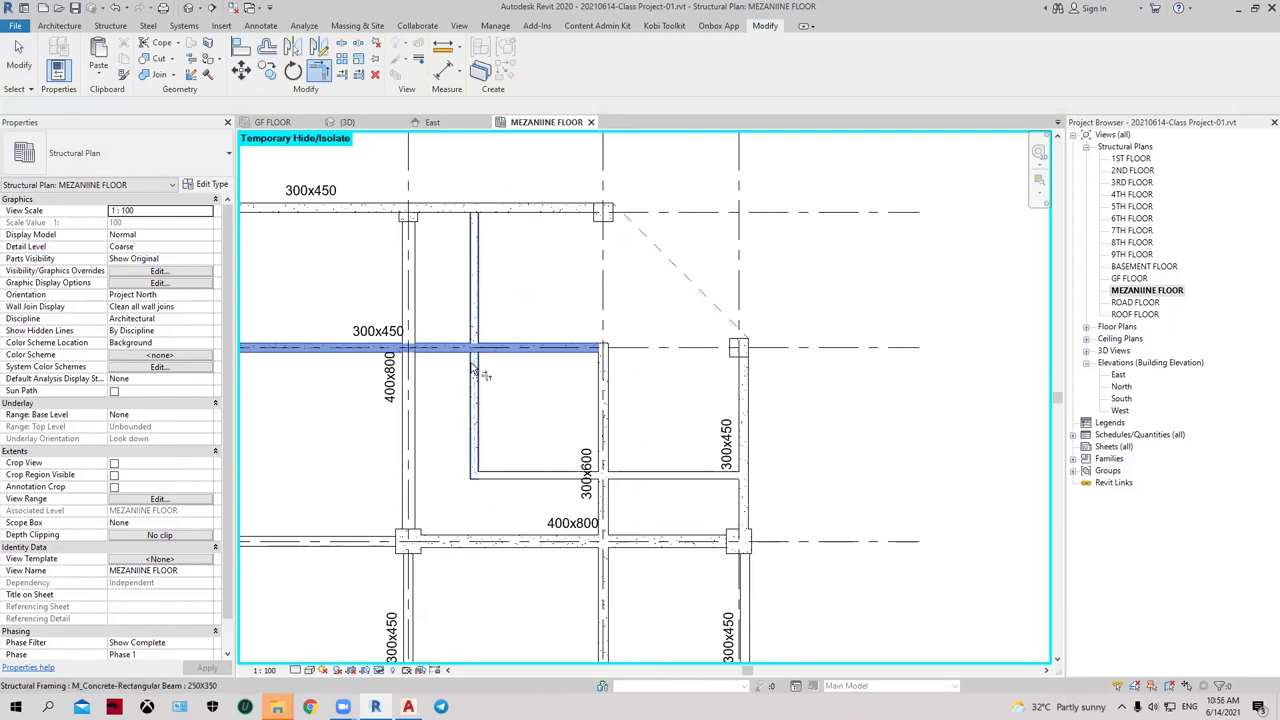
{"action": "left_click", "coordinate": [474, 368]}
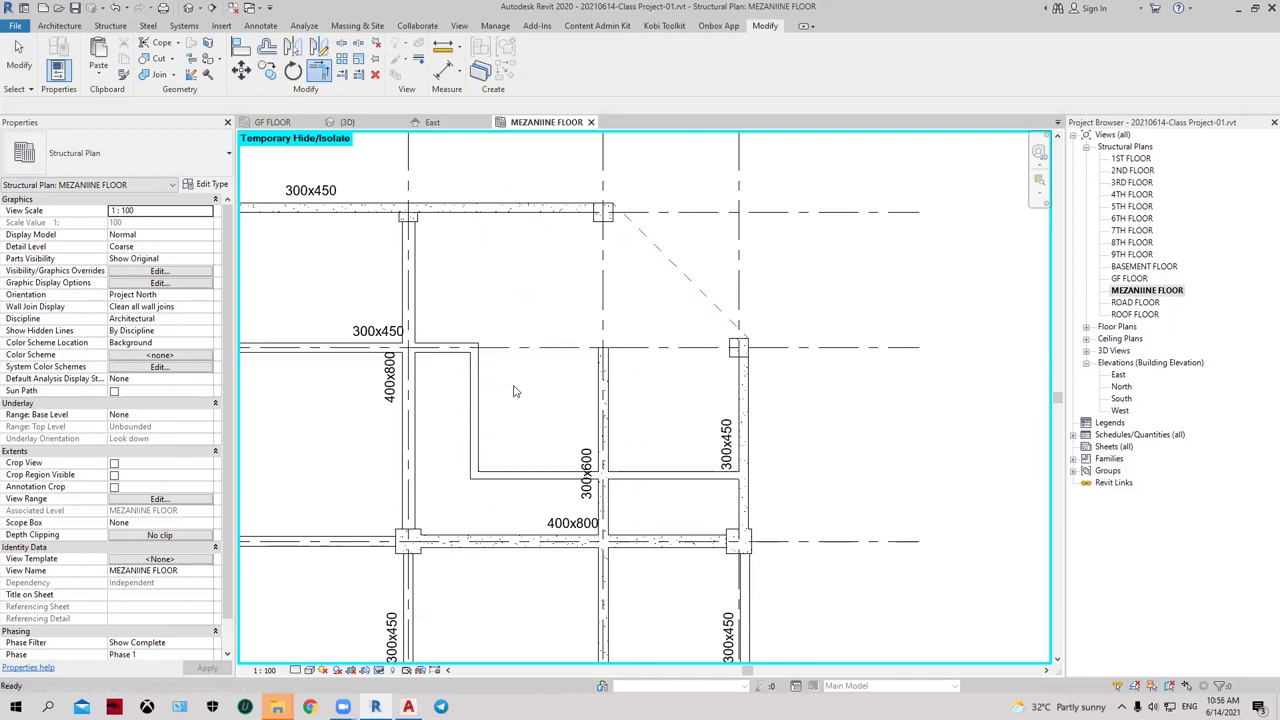
{"action": "key", "text": "Escape"}
{"action": "key", "text": "Escape"}
Step: Select and inspect the horizontal 300x450 beam
{"action": "scroll", "coordinate": [521, 381], "scroll_direction": "down", "scroll_amount": 1}
{"action": "scroll", "coordinate": [521, 381], "scroll_direction": "up", "scroll_amount": 1}
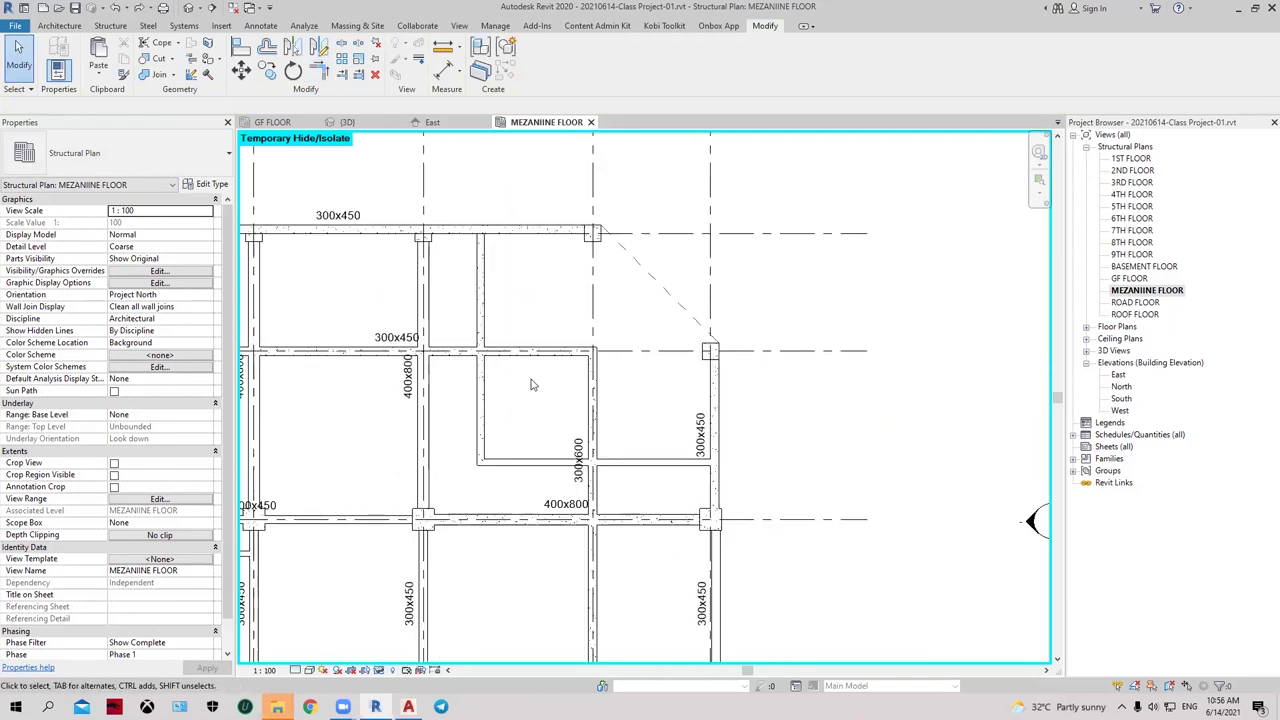
{"action": "left_click", "coordinate": [563, 353]}
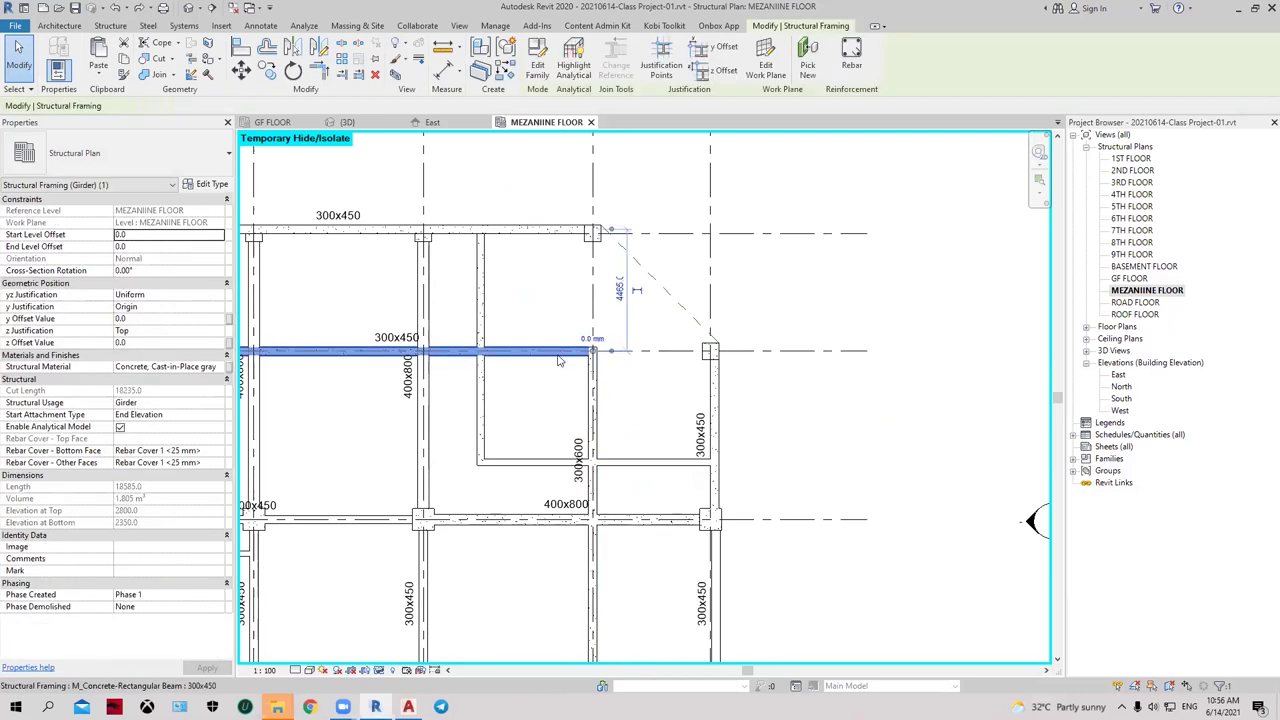
{"action": "key", "text": "Escape"}
{"action": "scroll", "coordinate": [545, 355], "scroll_direction": "down", "scroll_amount": 1}
{"action": "left_click", "coordinate": [549, 348]}
{"action": "key", "text": "Escape"}
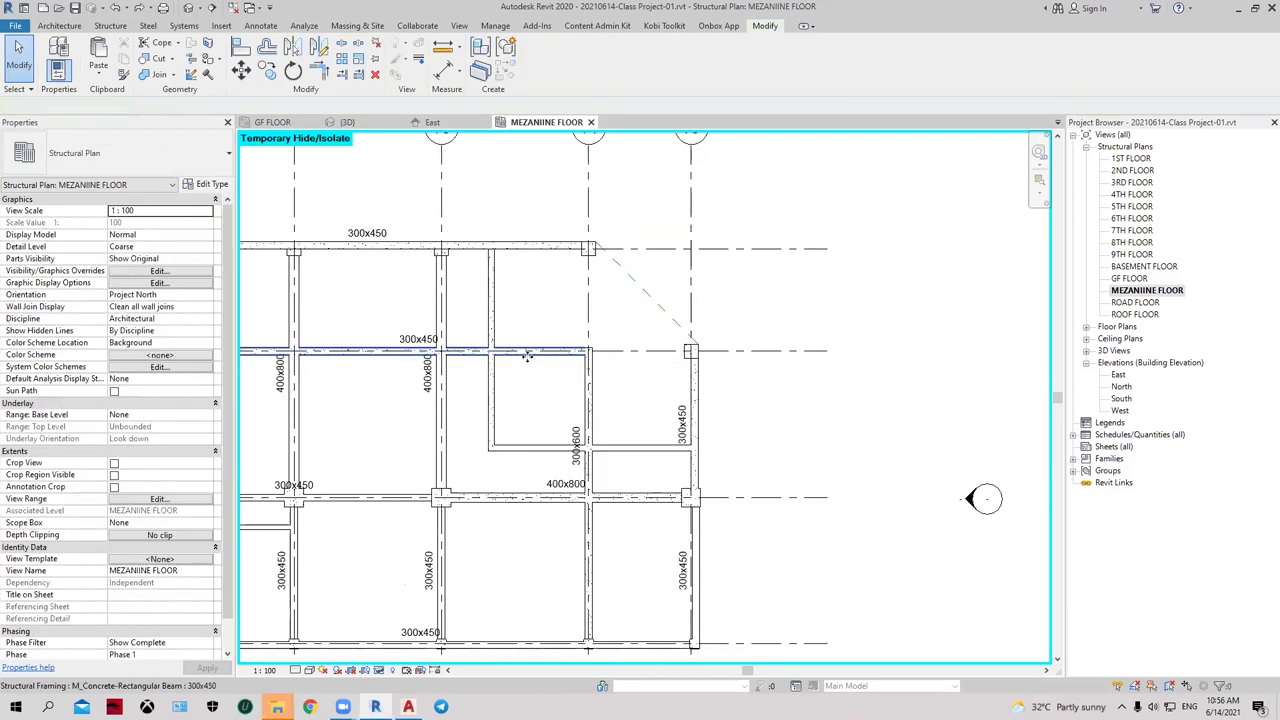
{"action": "left_click", "coordinate": [534, 351]}
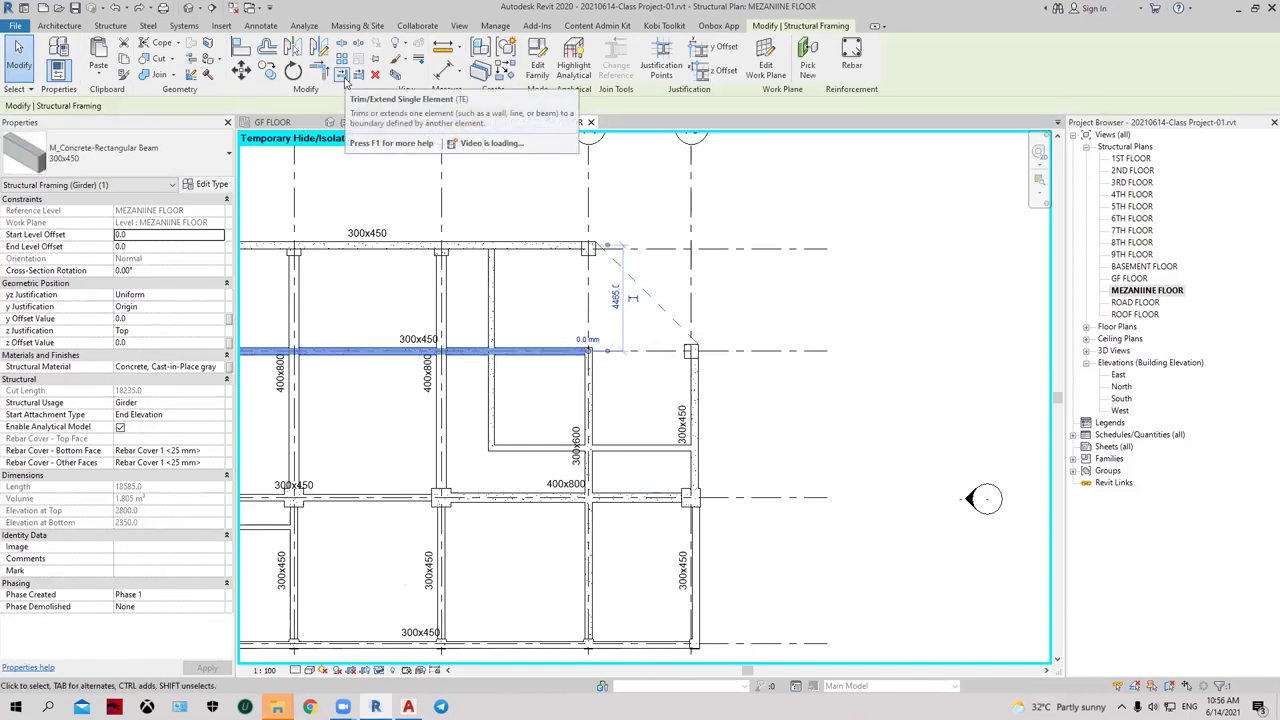
{"action": "key", "text": "Escape"}
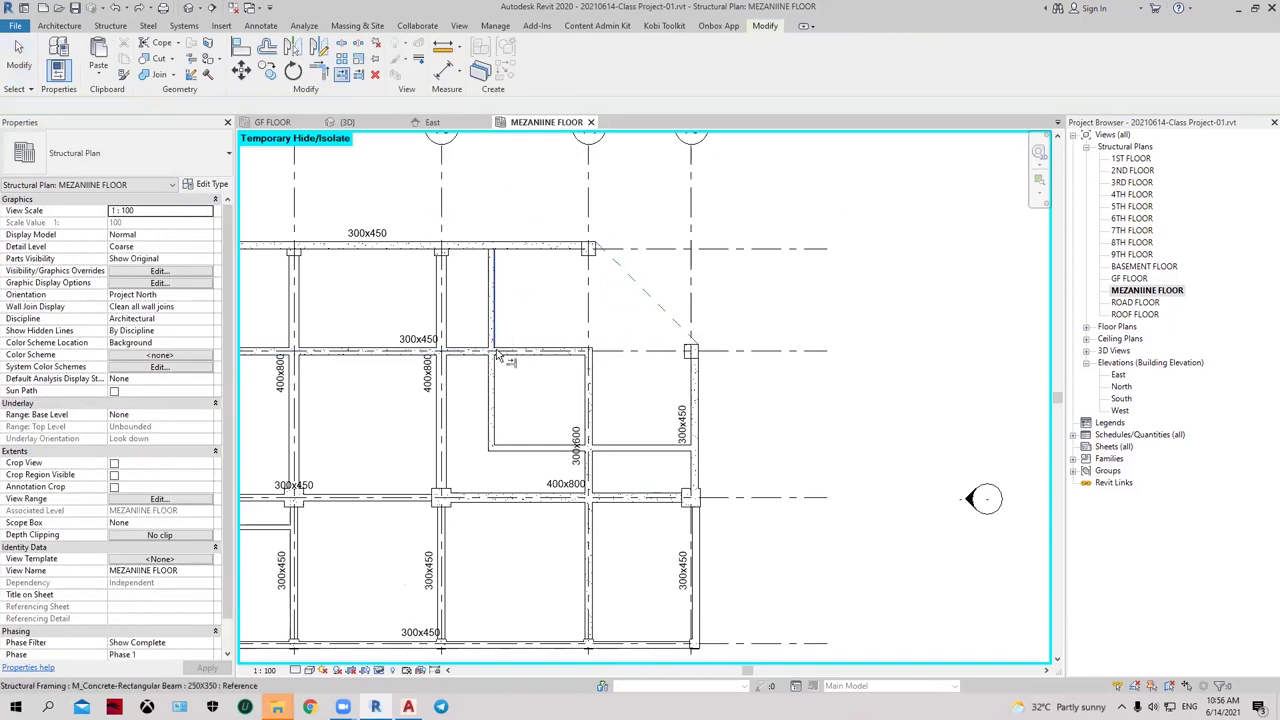
{"action": "scroll", "coordinate": [496, 356], "scroll_direction": "up", "scroll_amount": 3}
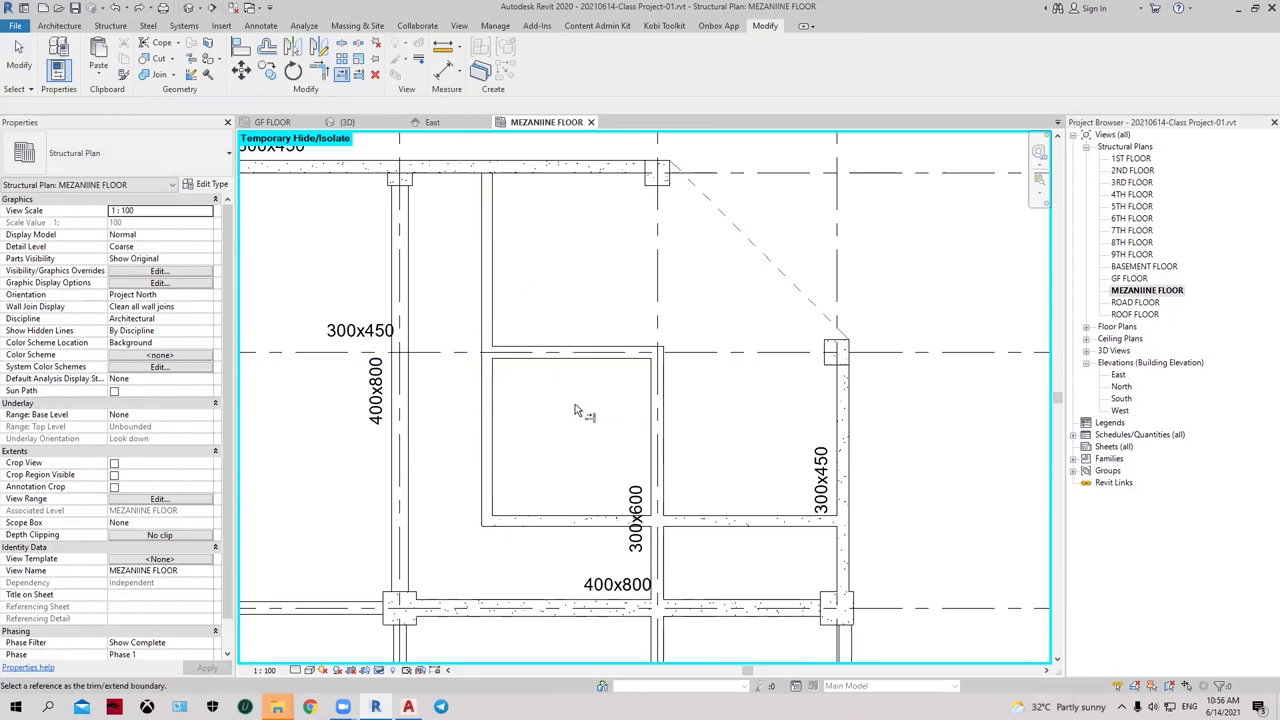
Step: Start a second Trim/Extend on the beam and cancel it
{"action": "key", "text": "t"}
{"action": "key", "text": "r"}
{"action": "scroll", "coordinate": [578, 409], "scroll_direction": "down", "scroll_amount": 2}
{"action": "key", "text": "Escape"}
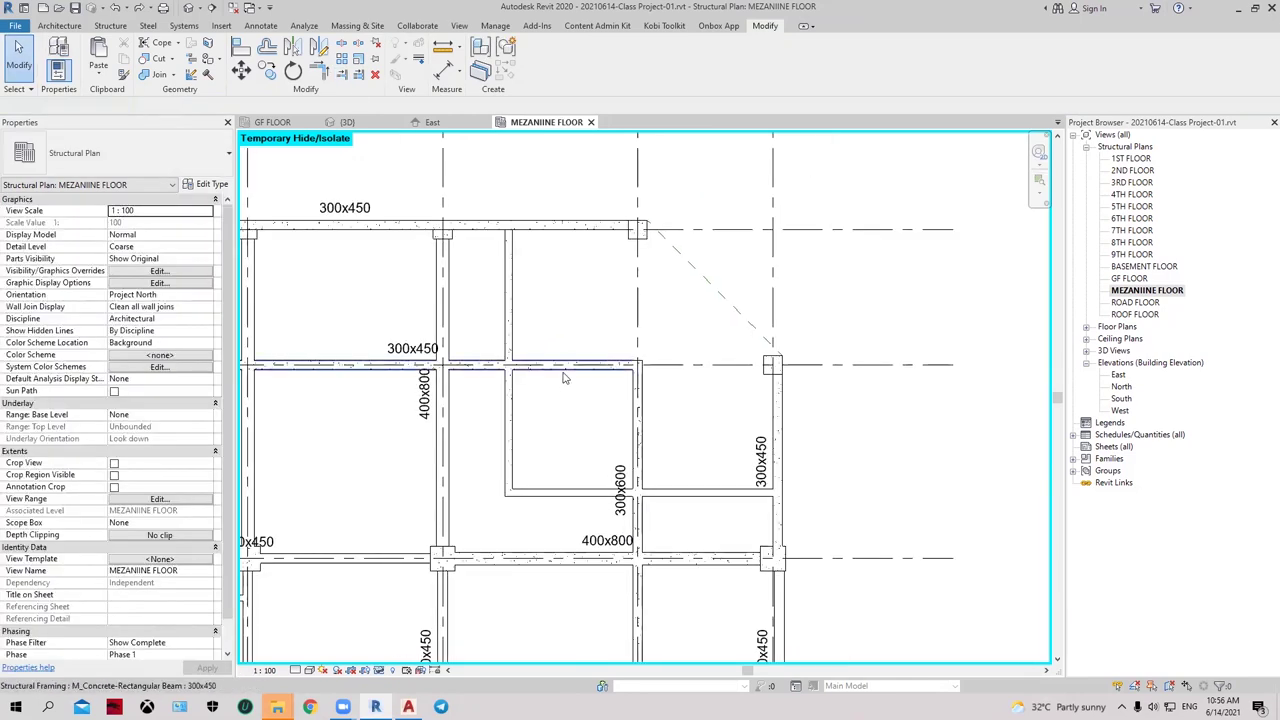
Step: Split the horizontal beam at the vertical beam and pull its left piece back to its support
{"action": "left_click", "coordinate": [341, 46]}
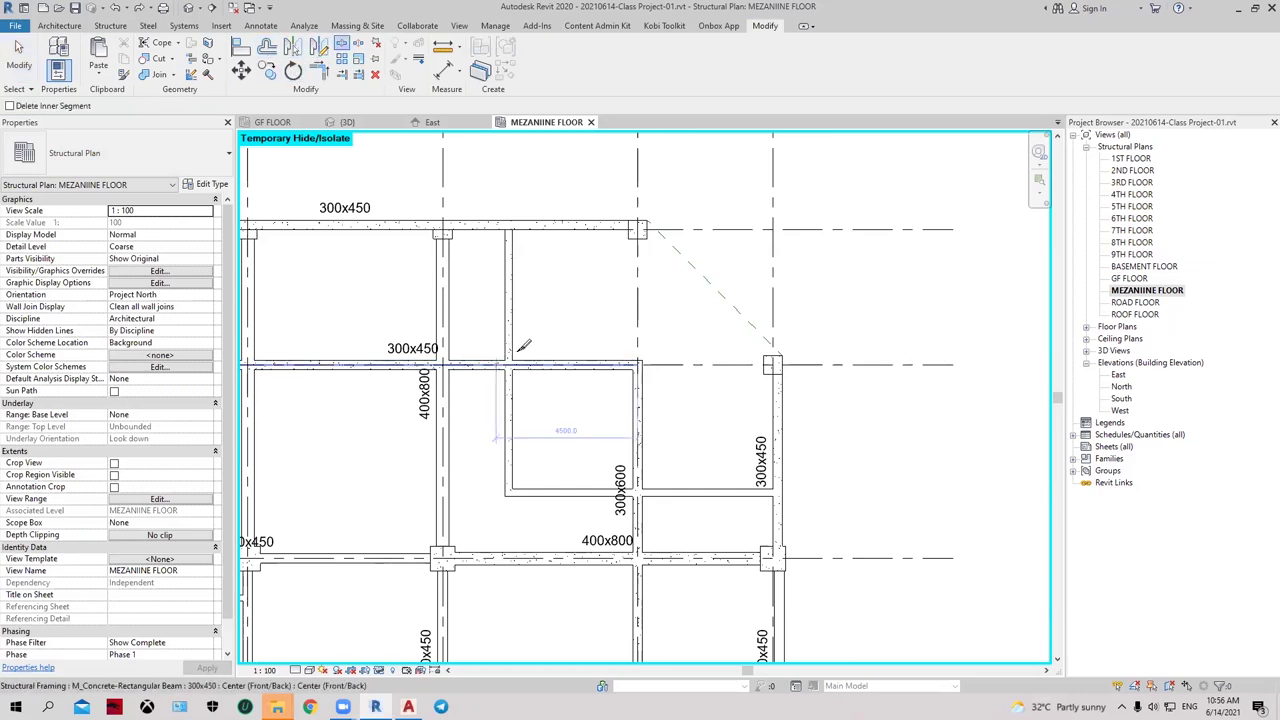
{"action": "left_click", "coordinate": [553, 364]}
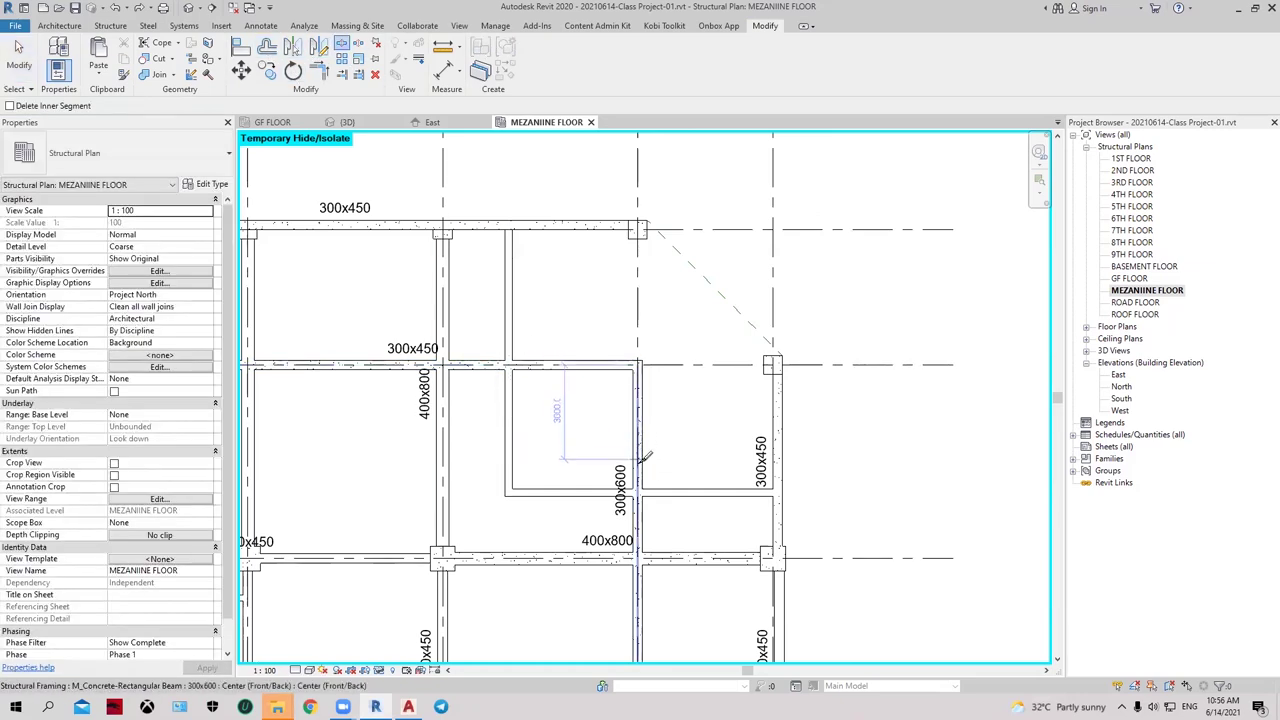
{"action": "key", "text": "Escape"}
{"action": "left_click", "coordinate": [508, 366]}
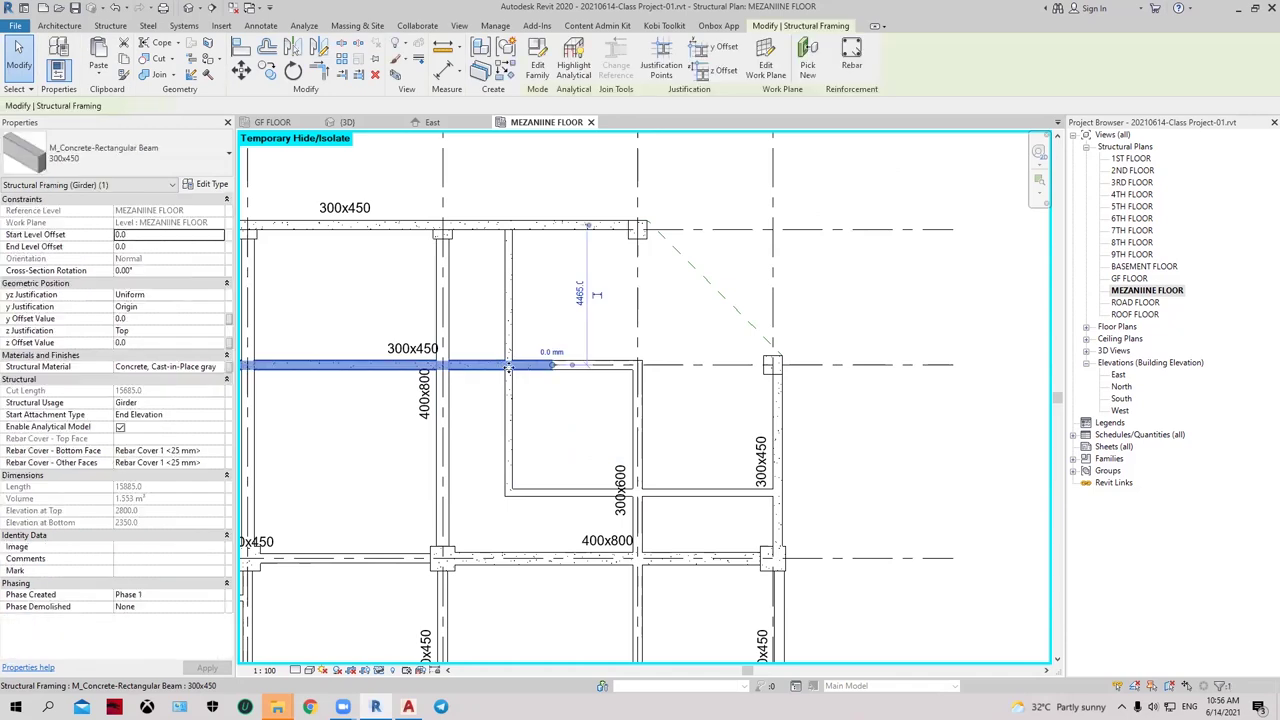
{"action": "scroll", "coordinate": [508, 366], "scroll_direction": "up", "scroll_amount": 2}
{"action": "left_click_drag", "start_coordinate": [566, 364], "coordinate": [515, 364]}
{"action": "left_click", "coordinate": [460, 364]}
{"action": "left_click", "coordinate": [590, 370]}
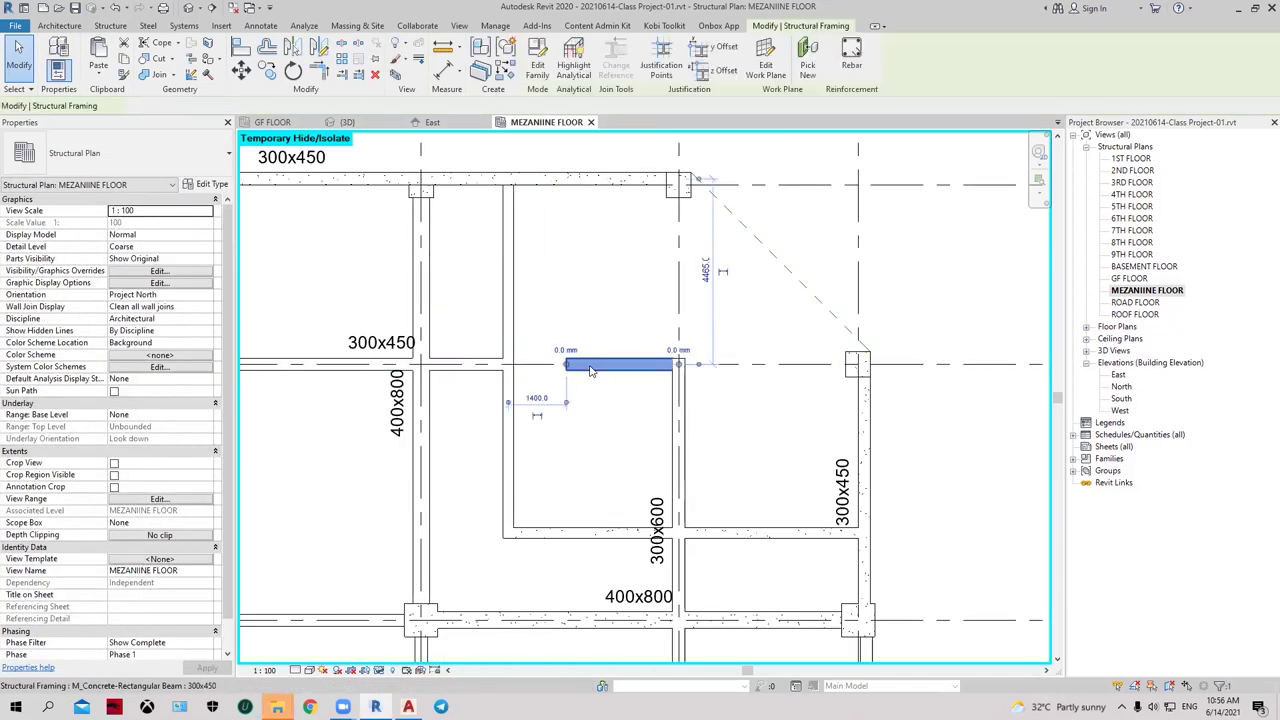
{"action": "left_click", "coordinate": [569, 323]}
Step: Drag the 300x600 beam's top end to the cross beam, shortening it to 8260
{"action": "middle_click_drag", "start_coordinate": [600, 425], "coordinate": [527, 370]}
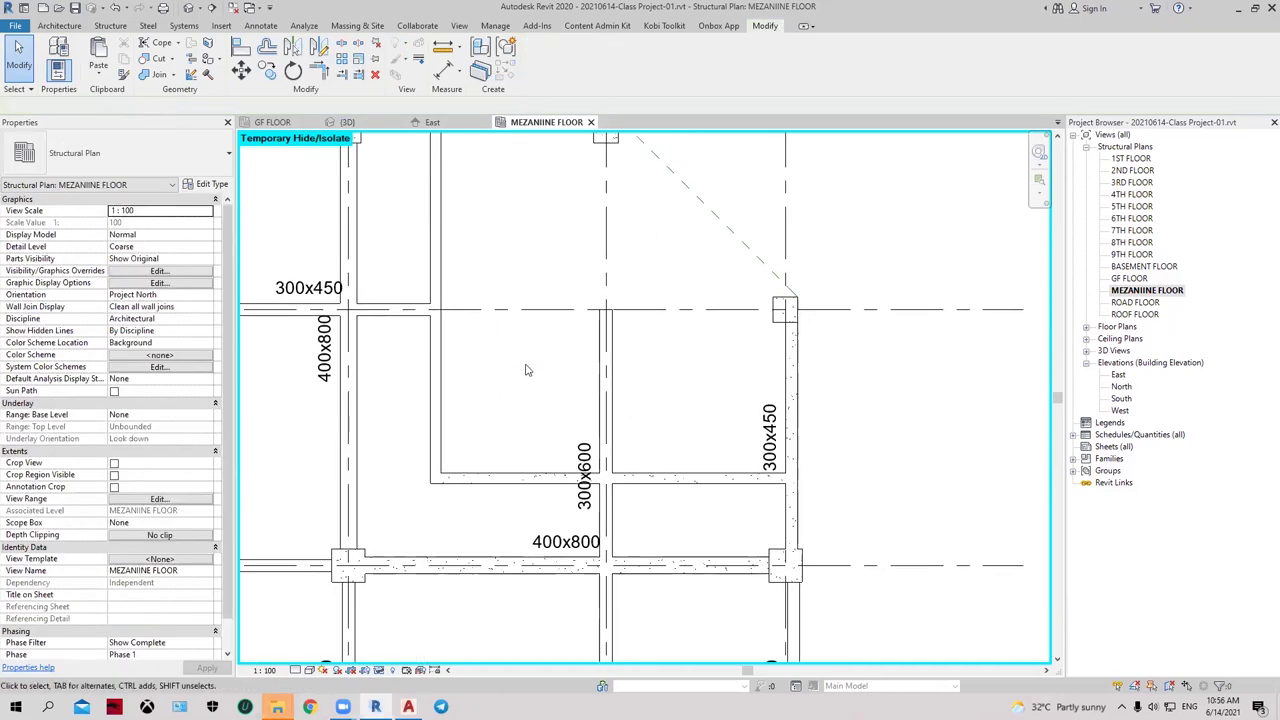
{"action": "left_click", "coordinate": [605, 372]}
{"action": "left_click", "coordinate": [707, 379]}
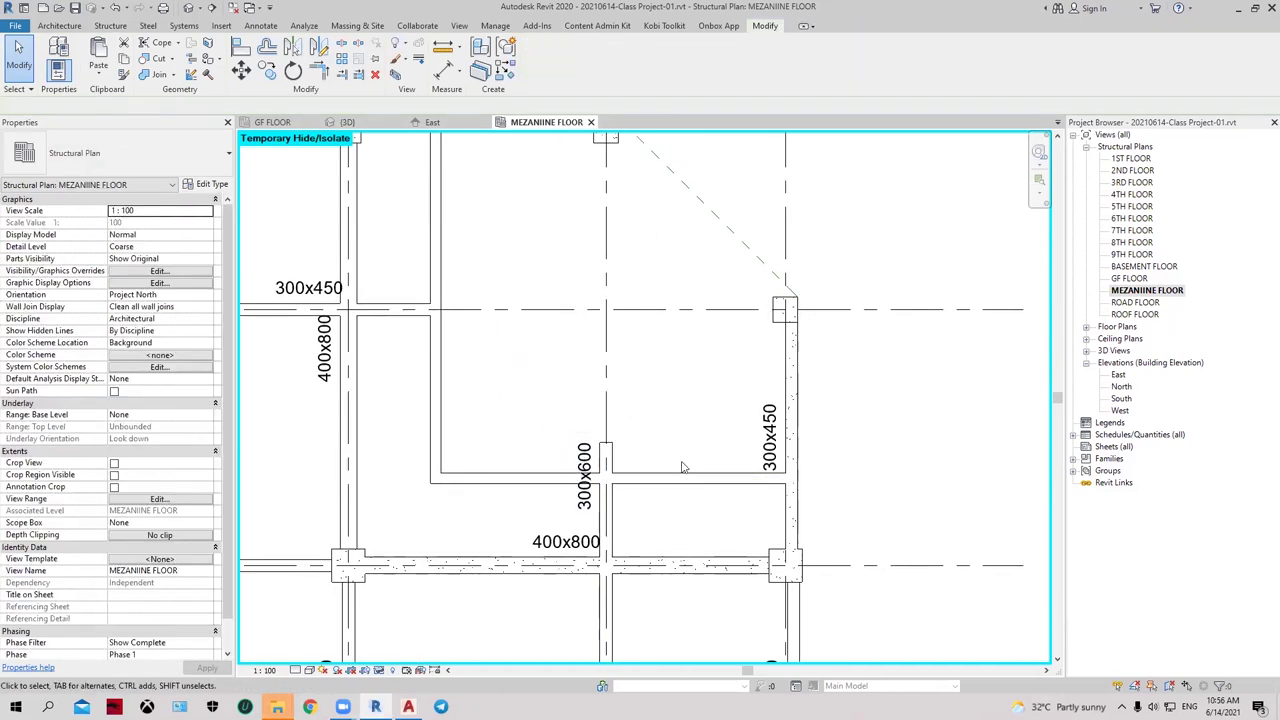
{"action": "middle_click_drag", "start_coordinate": [707, 379], "coordinate": [528, 312]}
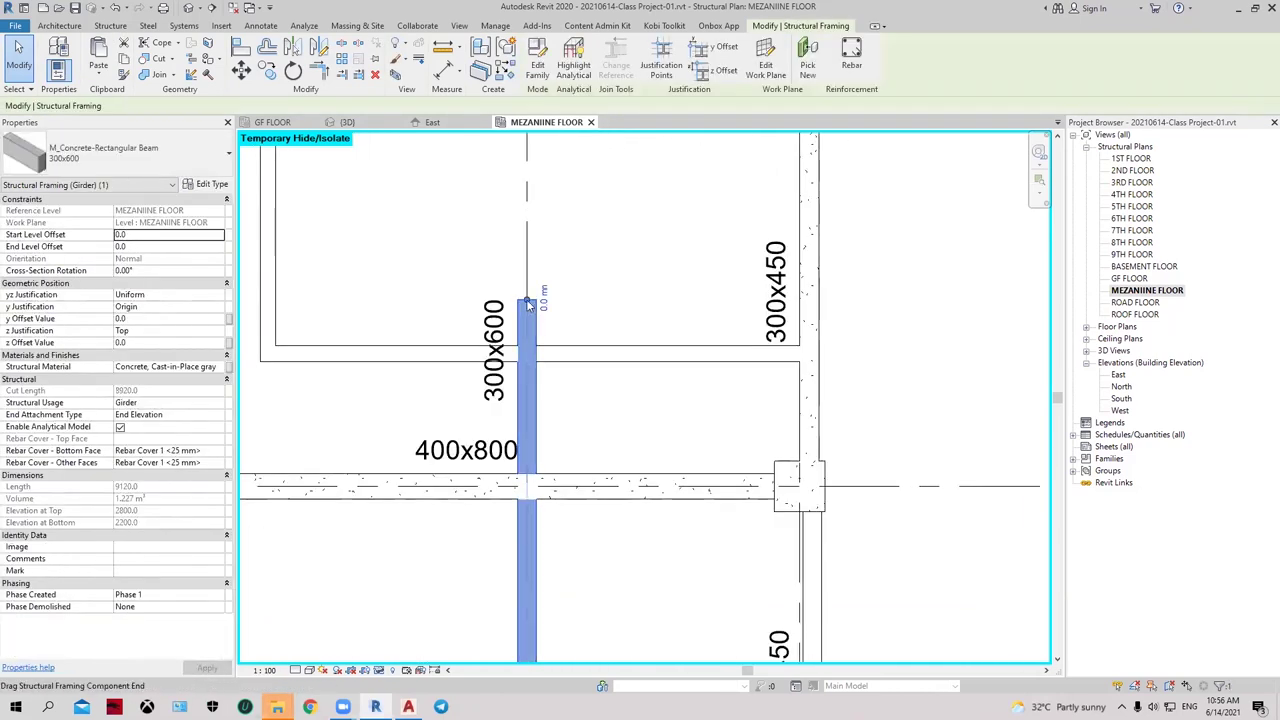
{"action": "left_click_drag", "start_coordinate": [526, 299], "coordinate": [582, 443]}
{"action": "scroll", "coordinate": [582, 443], "scroll_direction": "down", "scroll_amount": 2}
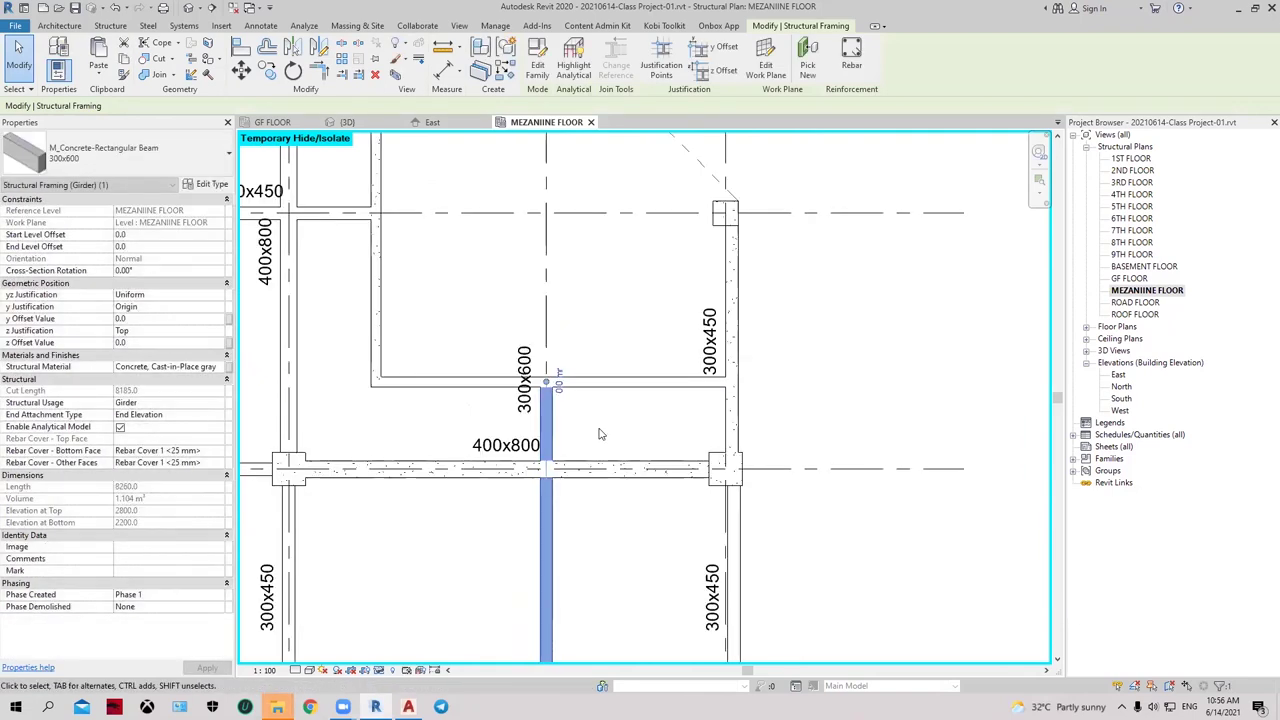
{"action": "key", "text": "Escape"}
{"action": "scroll", "coordinate": [600, 420], "scroll_direction": "down", "scroll_amount": 2}
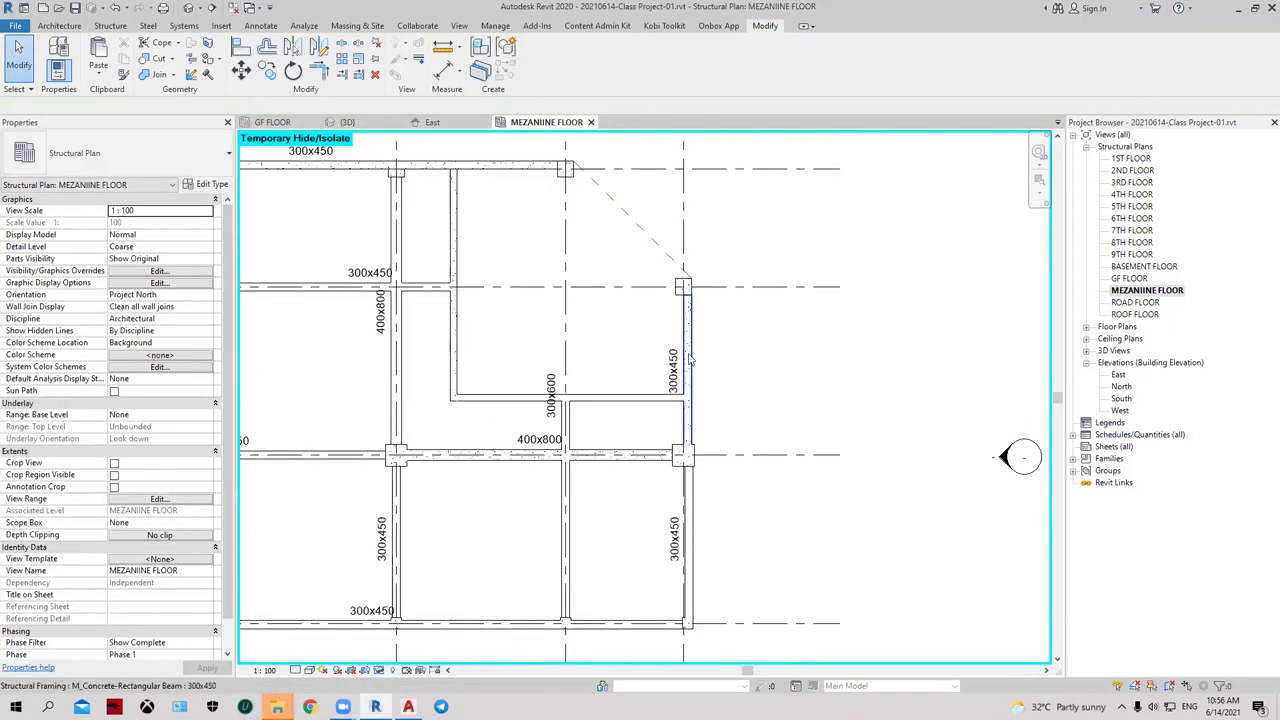
{"action": "scroll", "coordinate": [735, 358], "scroll_direction": "down", "scroll_amount": 1}
{"action": "scroll", "coordinate": [735, 358], "scroll_direction": "down", "scroll_amount": 1}
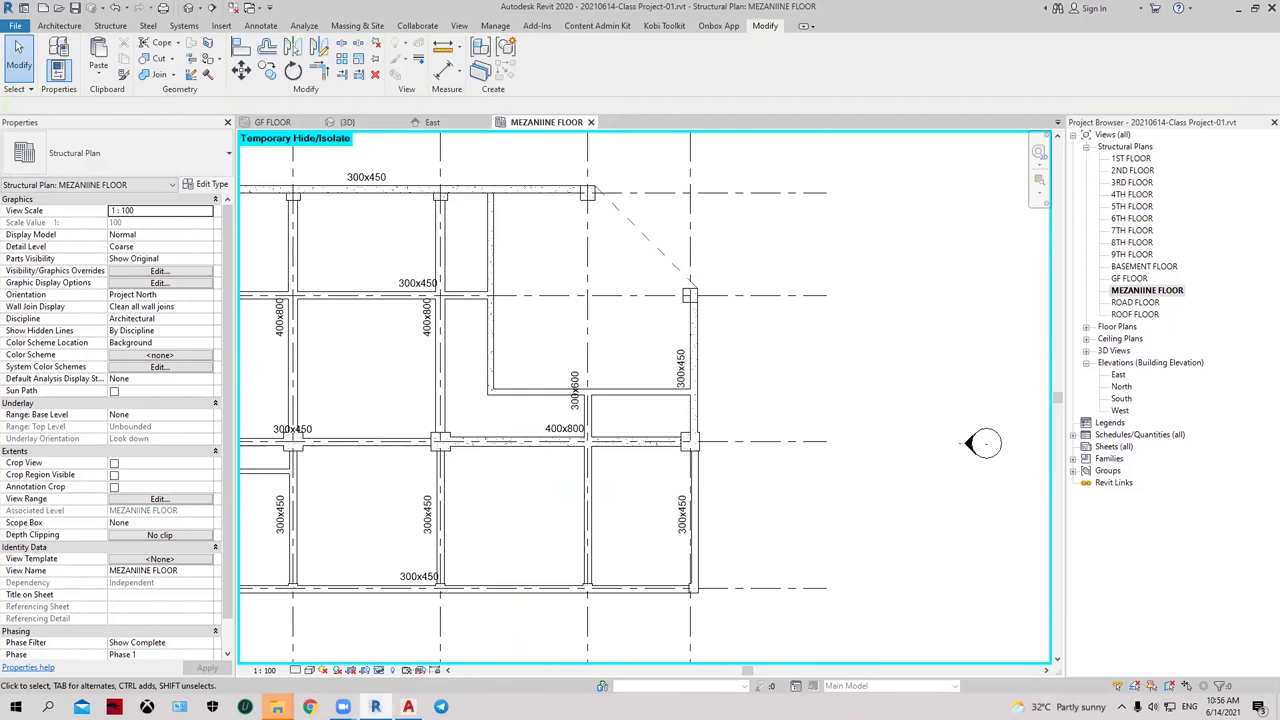
{"action": "key", "text": "alt+Tab"}
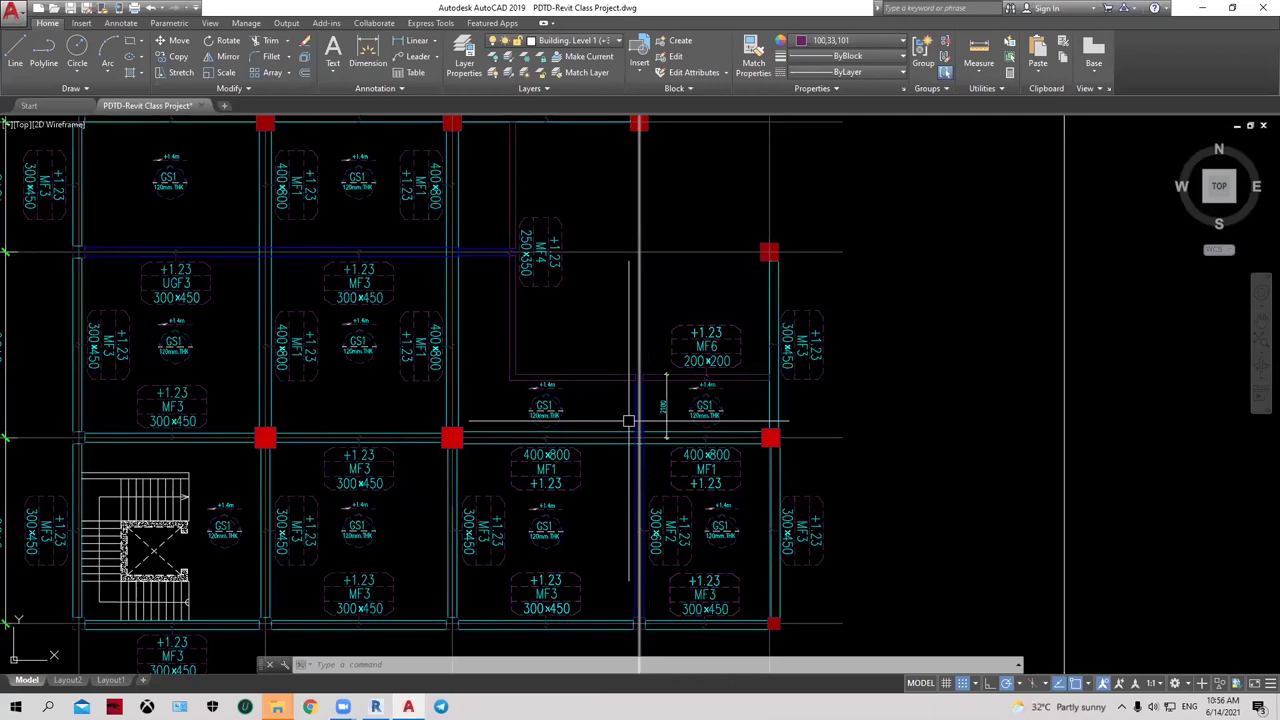
Step: Pan the PDTD drawing to compare the mezzanine beams, then minimize AutoCAD
{"action": "middle_click_drag", "start_coordinate": [628, 421], "coordinate": [640, 507]}
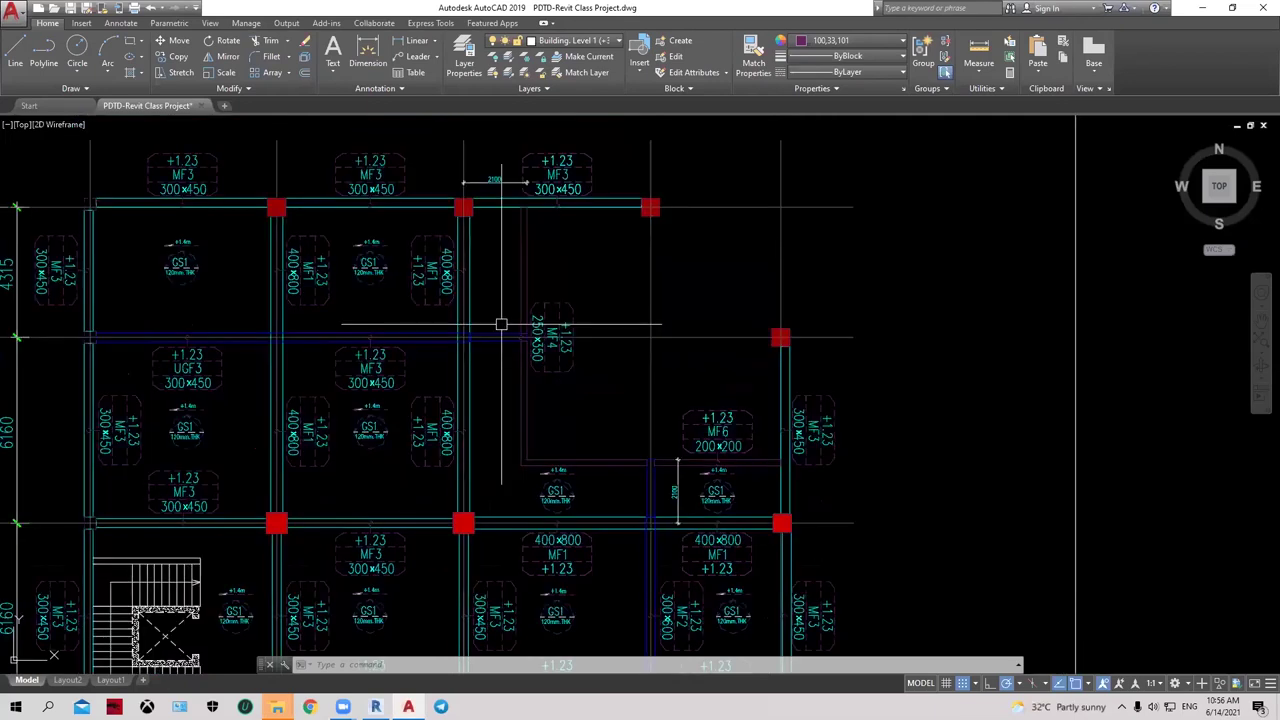
{"action": "left_click", "coordinate": [1201, 8]}
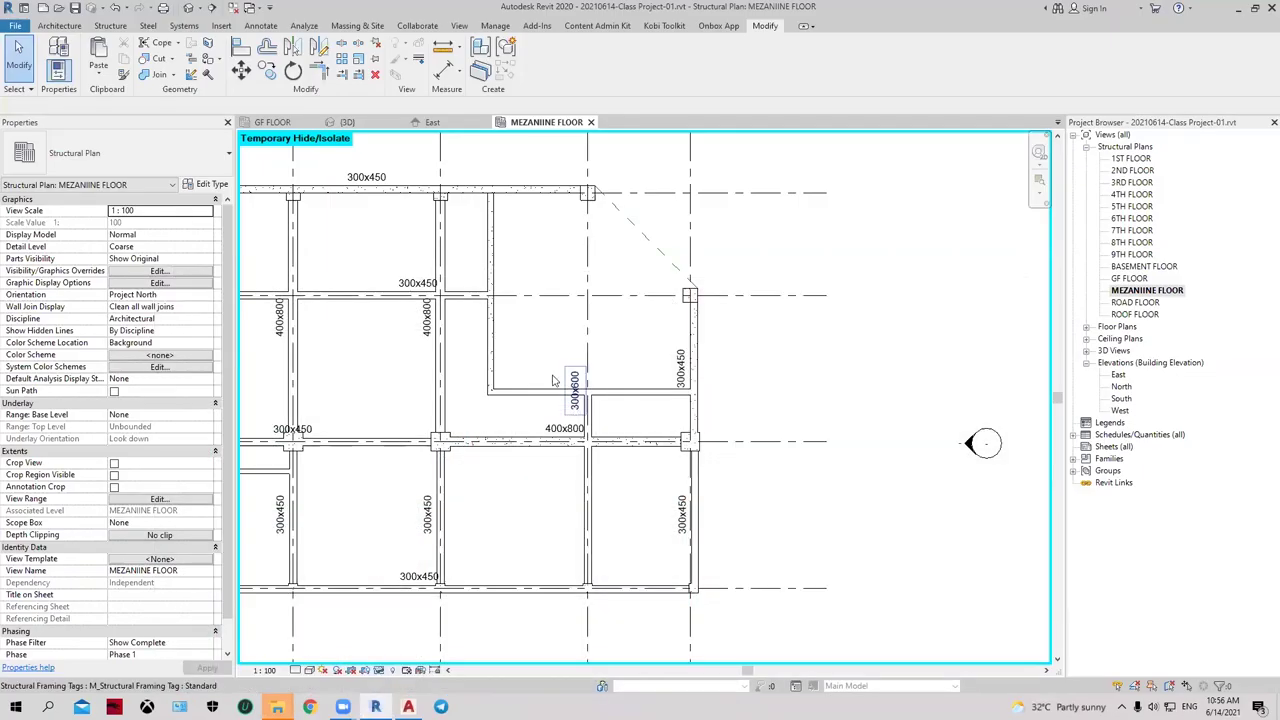
Step: Delete the diagonal reference plane between the two upper-right columns
{"action": "left_click", "coordinate": [490, 290]}
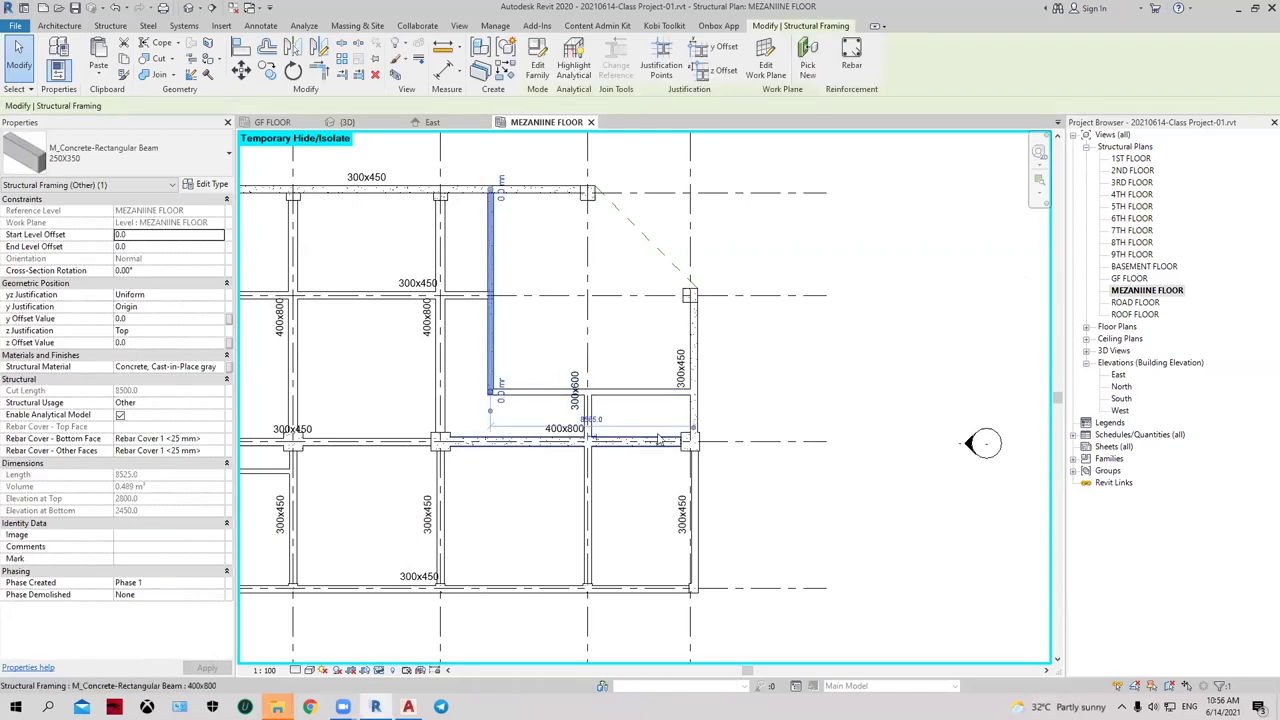
{"action": "key", "text": "Escape"}
{"action": "scroll", "coordinate": [620, 407], "scroll_direction": "up", "scroll_amount": 3}
{"action": "scroll", "coordinate": [663, 343], "scroll_direction": "down", "scroll_amount": 3}
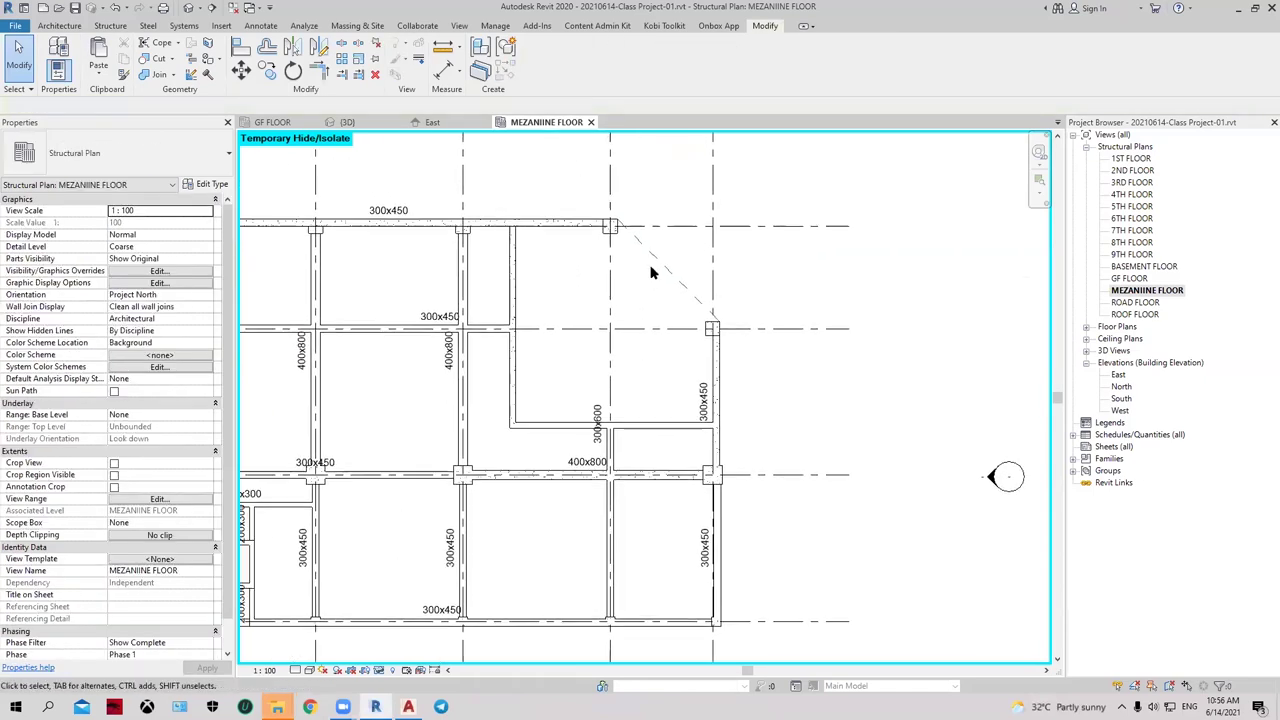
{"action": "left_click", "coordinate": [662, 280]}
{"action": "key", "text": "Escape"}
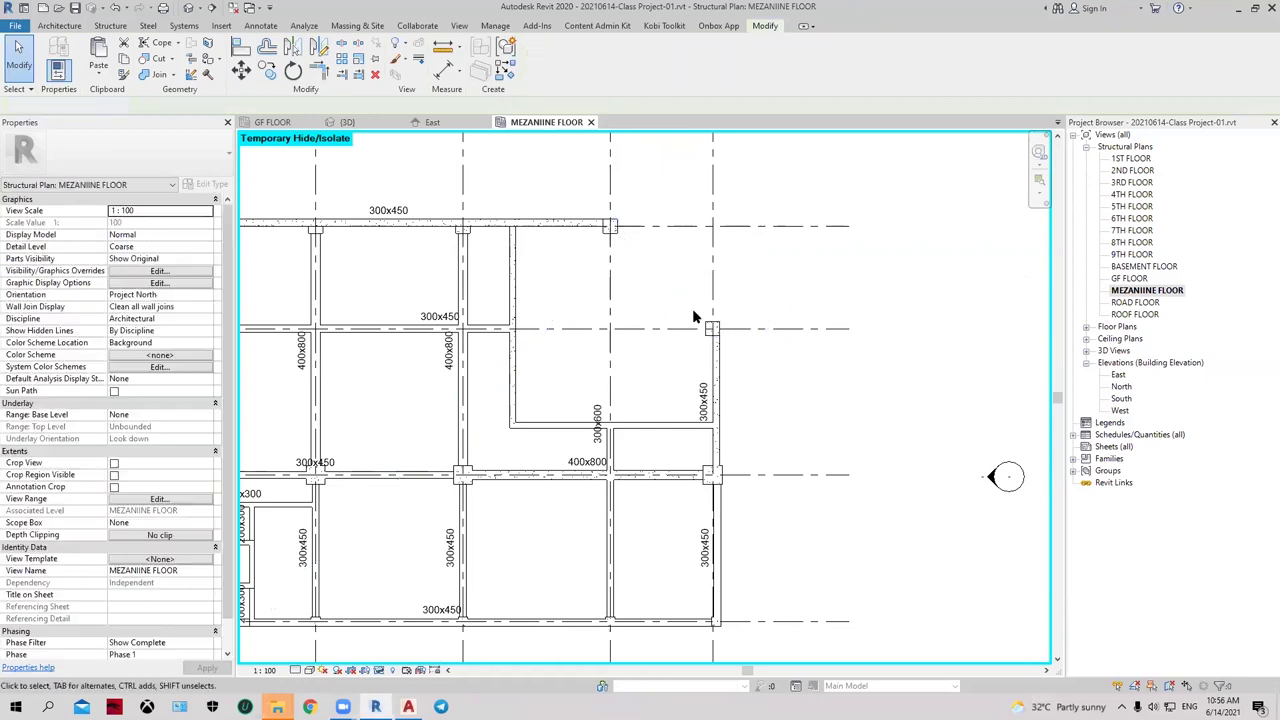
{"action": "scroll", "coordinate": [666, 297], "scroll_direction": "down", "scroll_amount": 3}
{"action": "scroll", "coordinate": [615, 315], "scroll_direction": "up", "scroll_amount": 2}
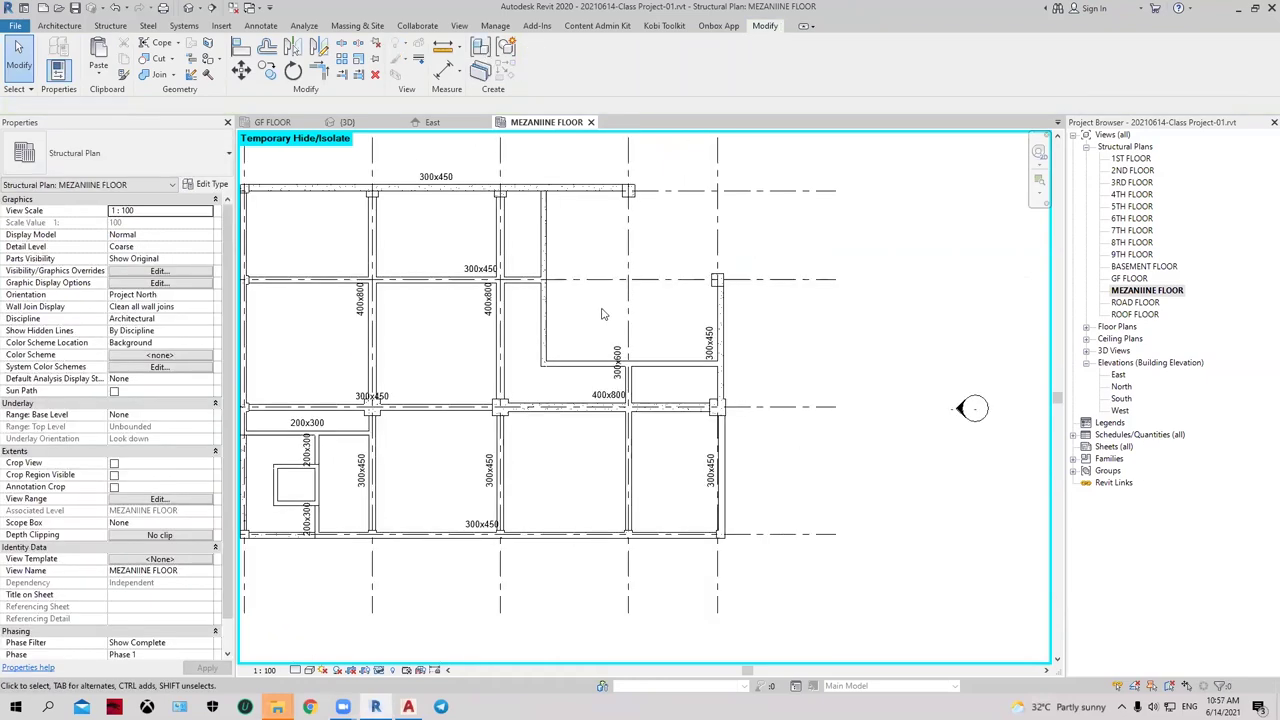
Step: Tag all untagged beams using Tag All with Structural Framing Tags
{"action": "left_click", "coordinate": [256, 27]}
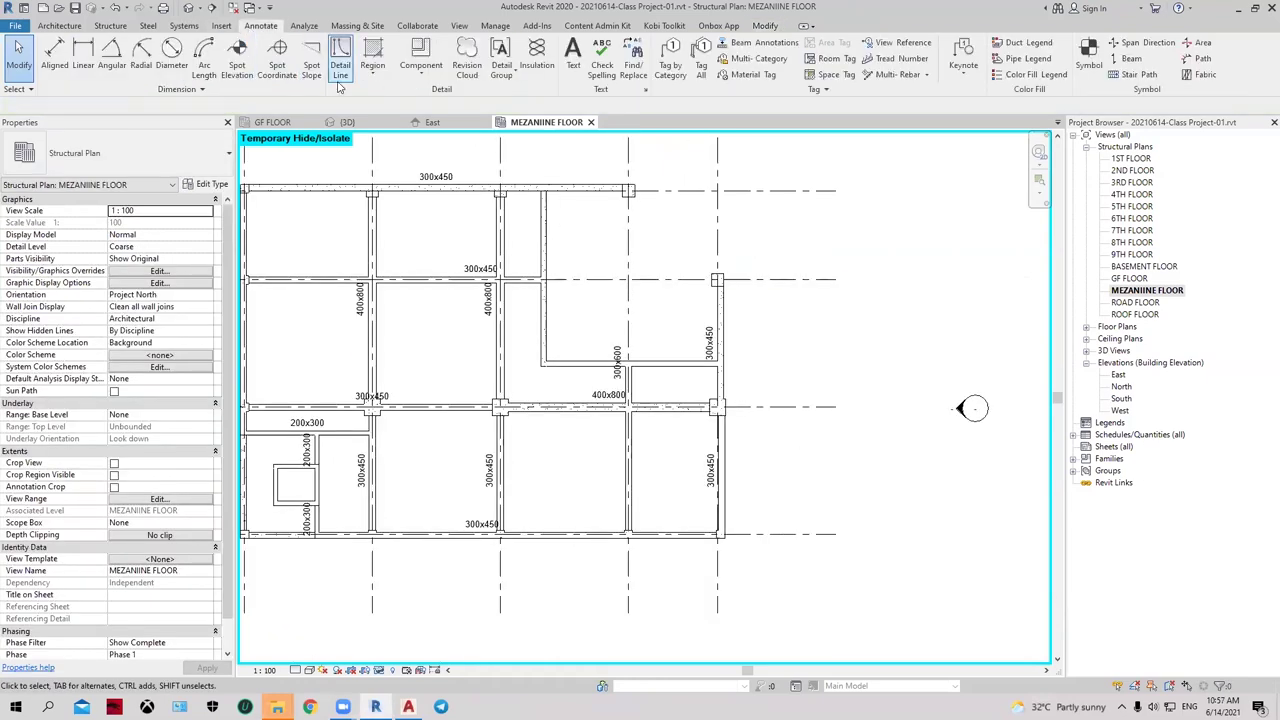
{"action": "left_click", "coordinate": [701, 65]}
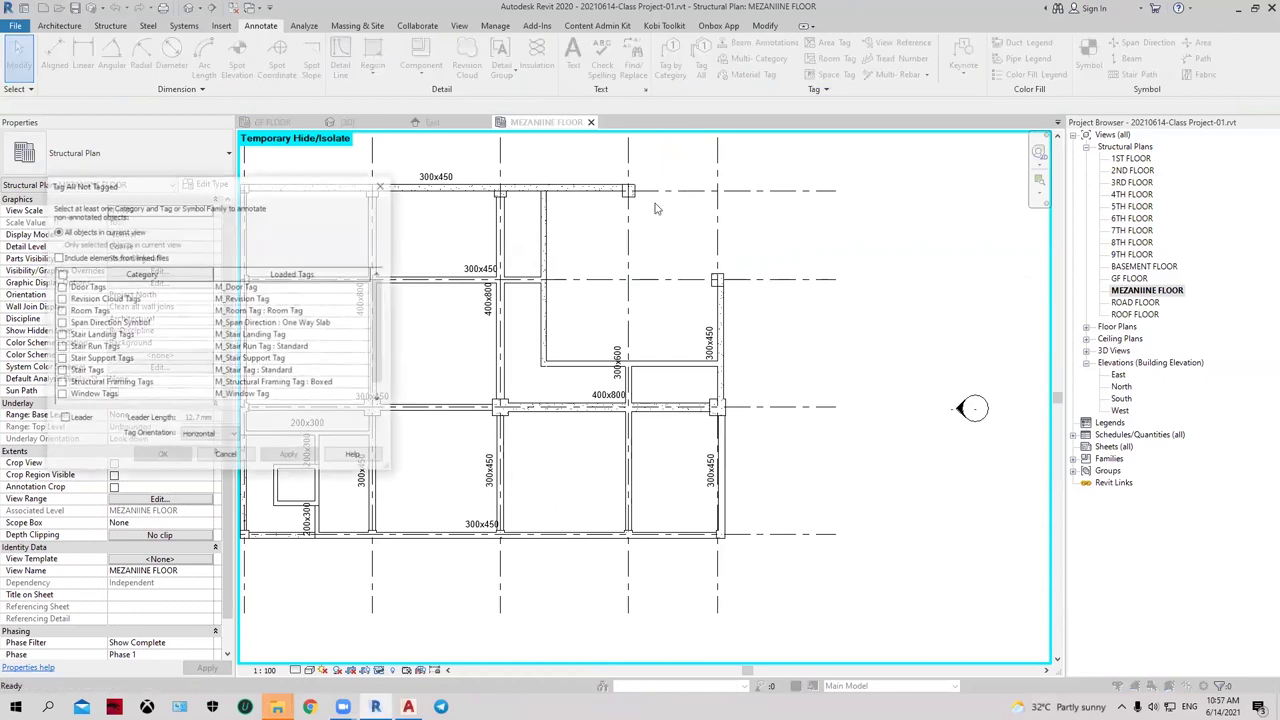
{"action": "left_click", "coordinate": [61, 382]}
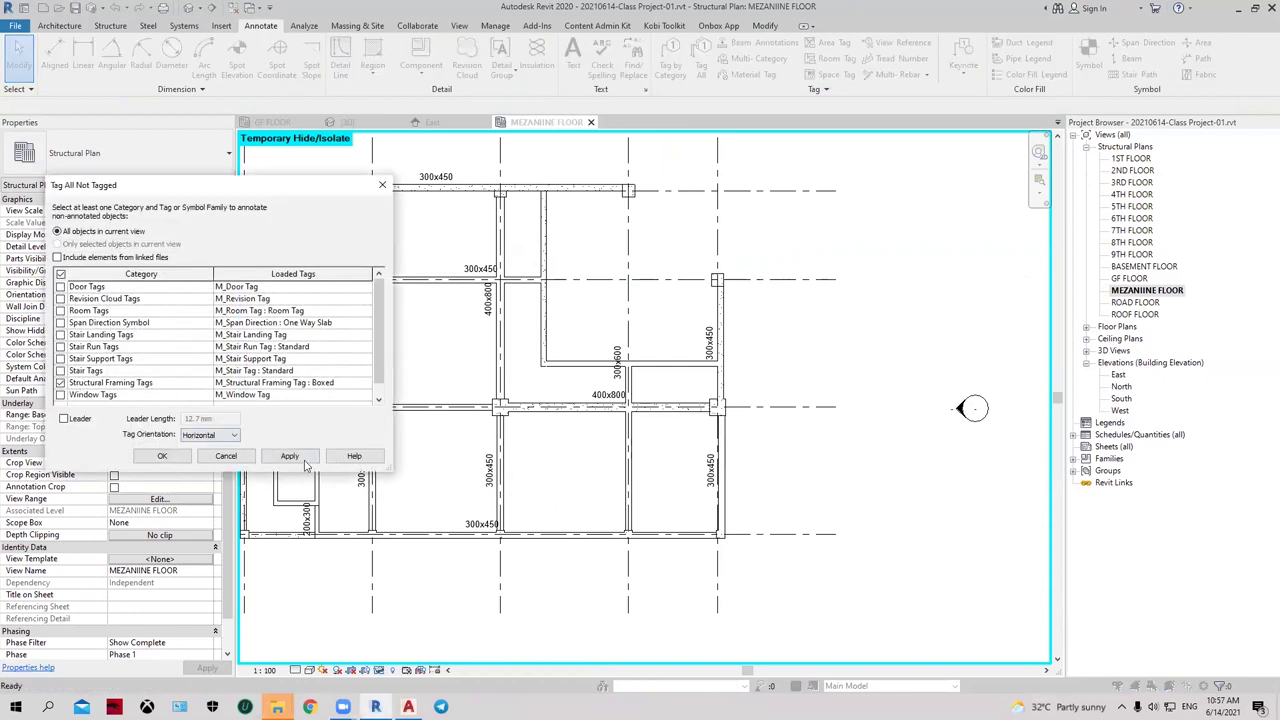
{"action": "left_click", "coordinate": [305, 461]}
{"action": "left_click", "coordinate": [163, 457]}
{"action": "scroll", "coordinate": [562, 318], "scroll_direction": "up", "scroll_amount": 2}
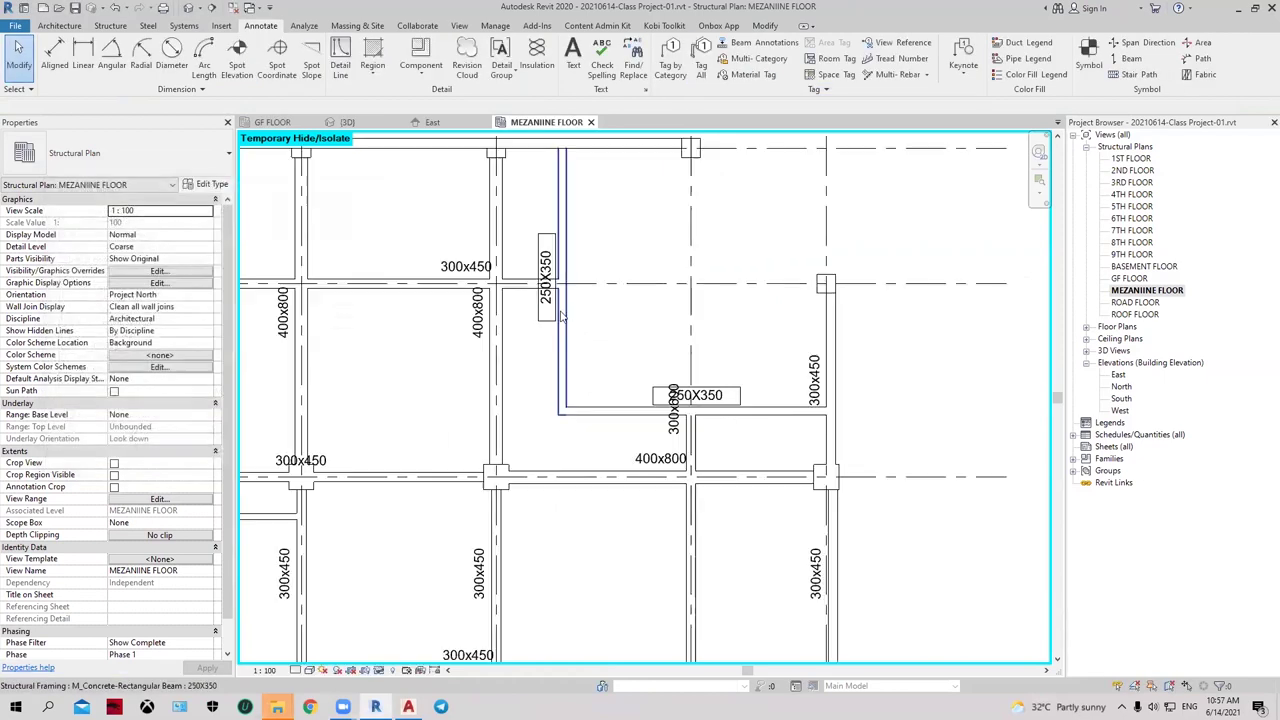
{"action": "scroll", "coordinate": [545, 307], "scroll_direction": "up", "scroll_amount": 2}
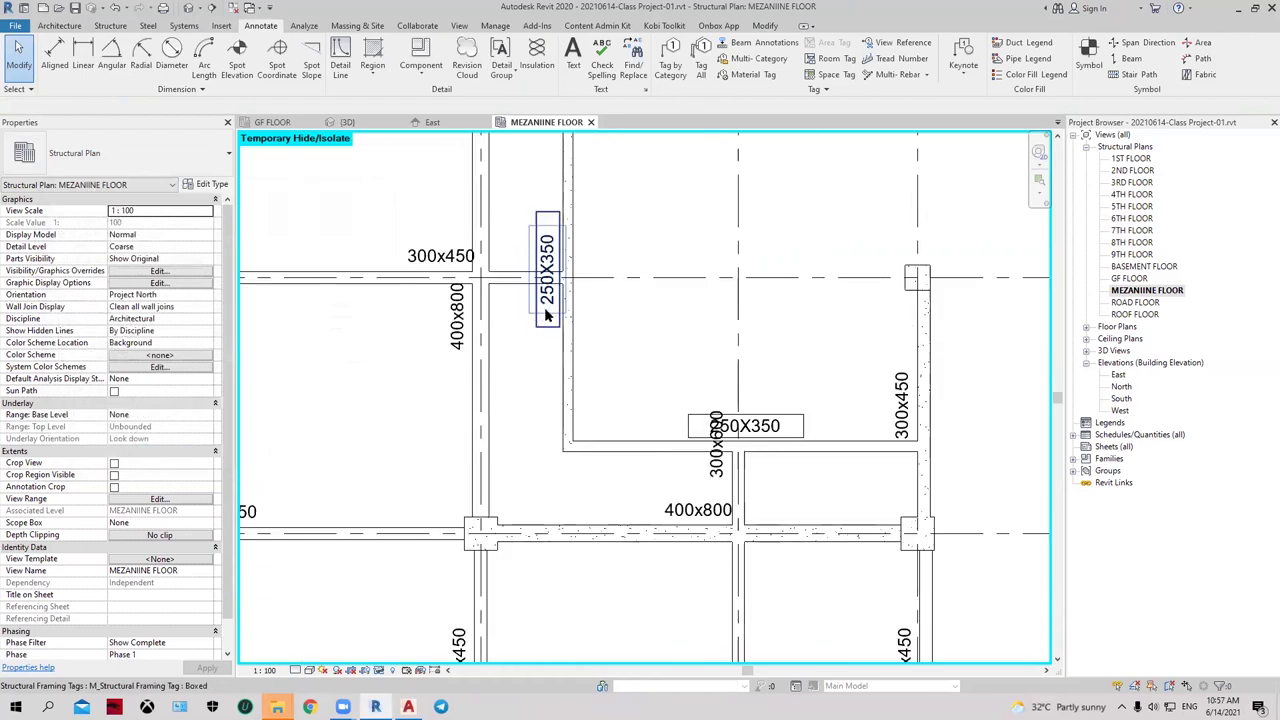
{"action": "scroll", "coordinate": [546, 315], "scroll_direction": "down", "scroll_amount": 2}
{"action": "scroll", "coordinate": [655, 355], "scroll_direction": "down", "scroll_amount": 2}
{"action": "scroll", "coordinate": [707, 355], "scroll_direction": "up", "scroll_amount": 4}
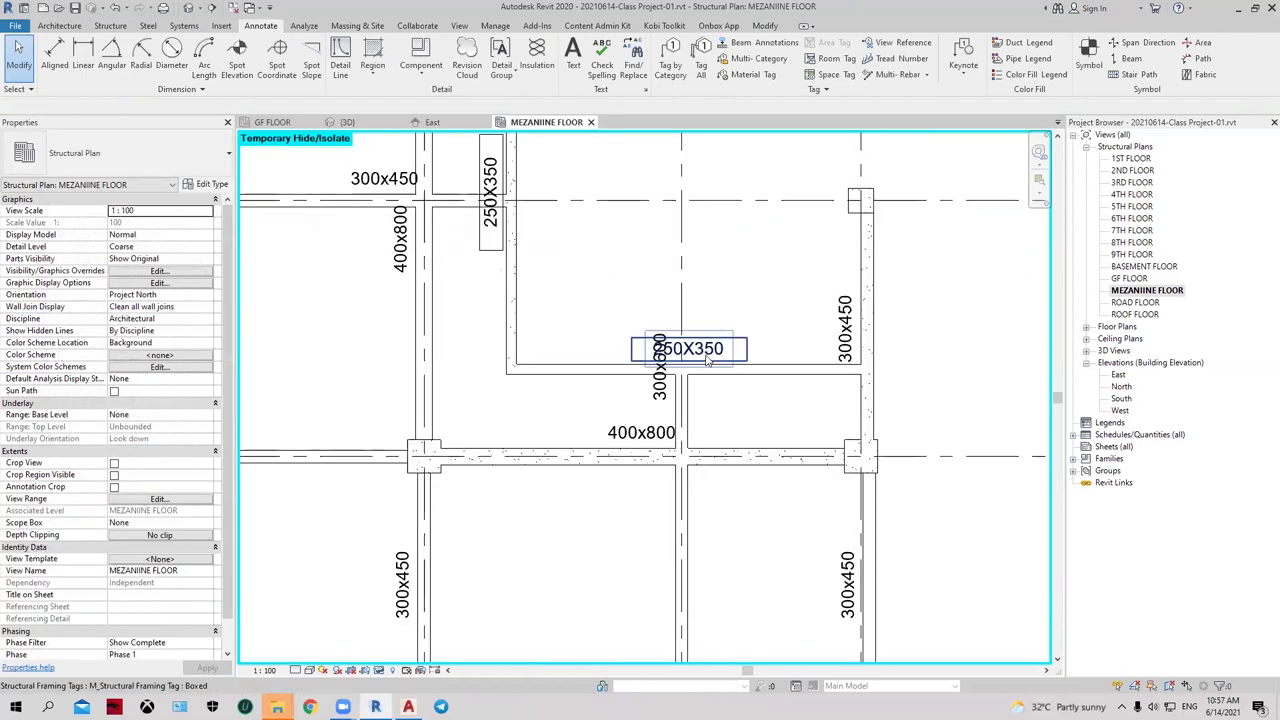
Step: Move the 300x600 tag left of its beam and the 400x800 tag below its beam
{"action": "left_click", "coordinate": [656, 388]}
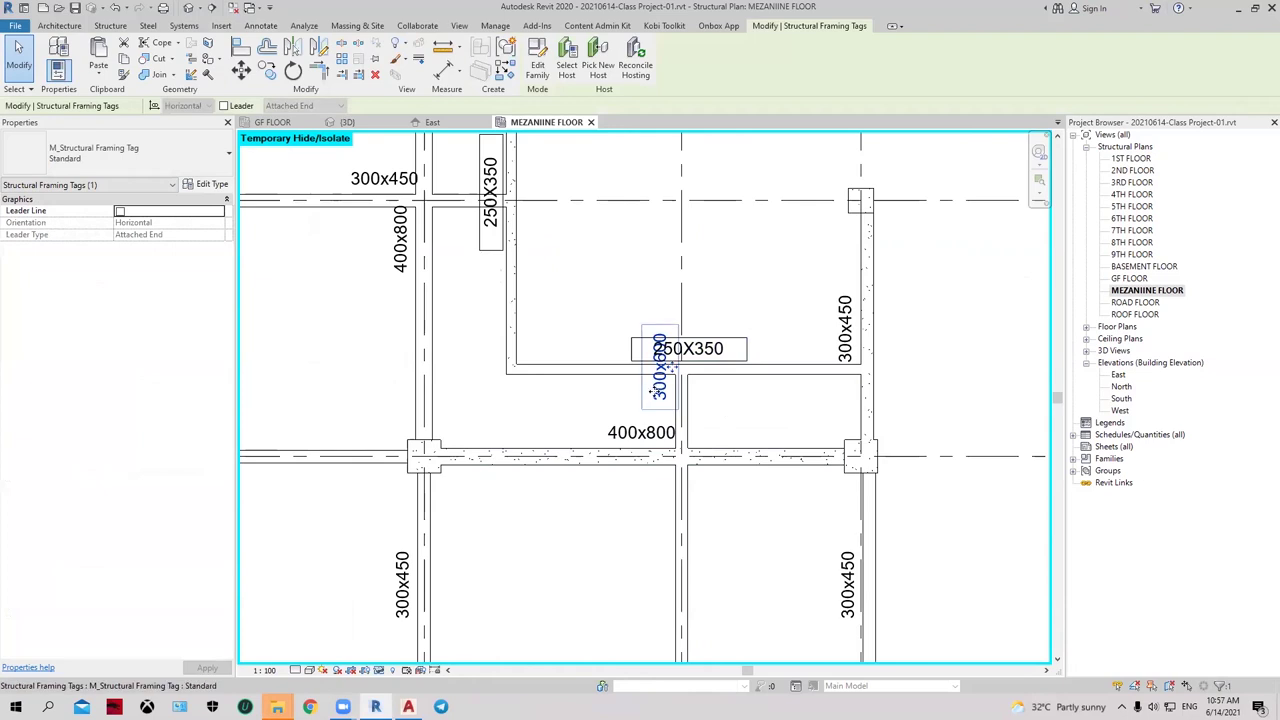
{"action": "left_click_drag", "start_coordinate": [656, 390], "coordinate": [572, 436]}
{"action": "key", "text": "Escape"}
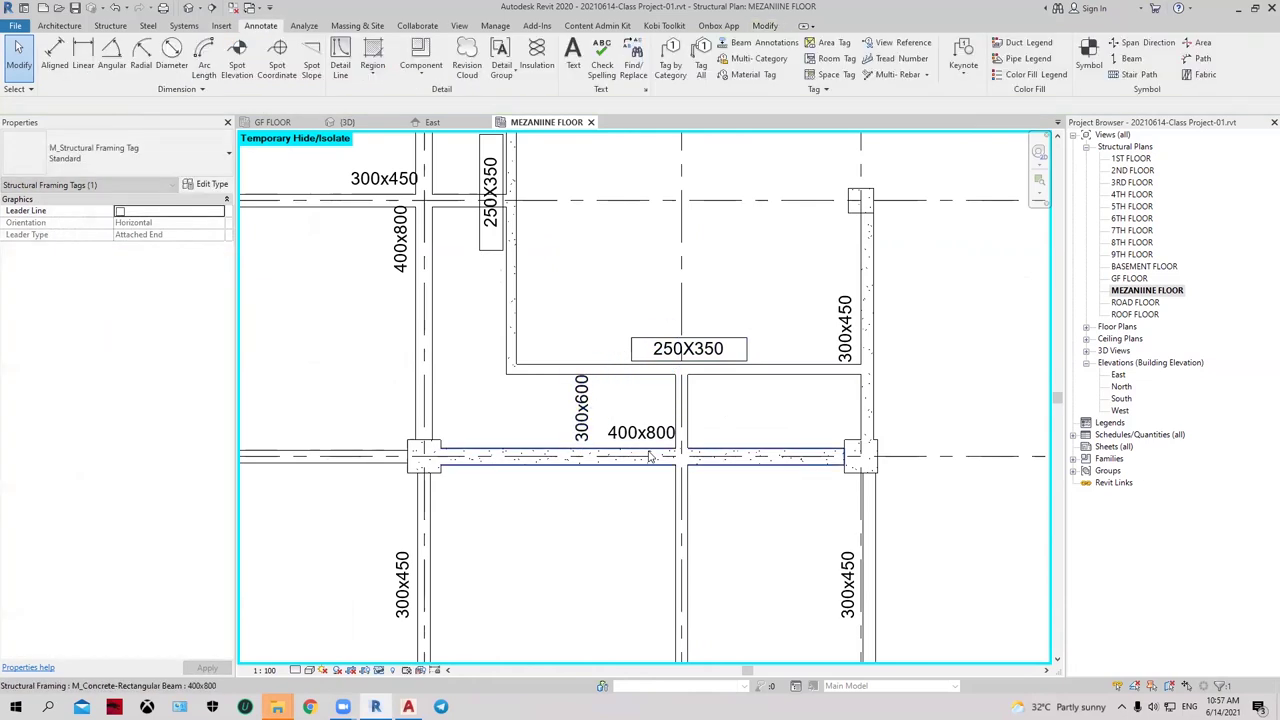
{"action": "left_click", "coordinate": [645, 425]}
{"action": "left_click_drag", "start_coordinate": [643, 437], "coordinate": [575, 498]}
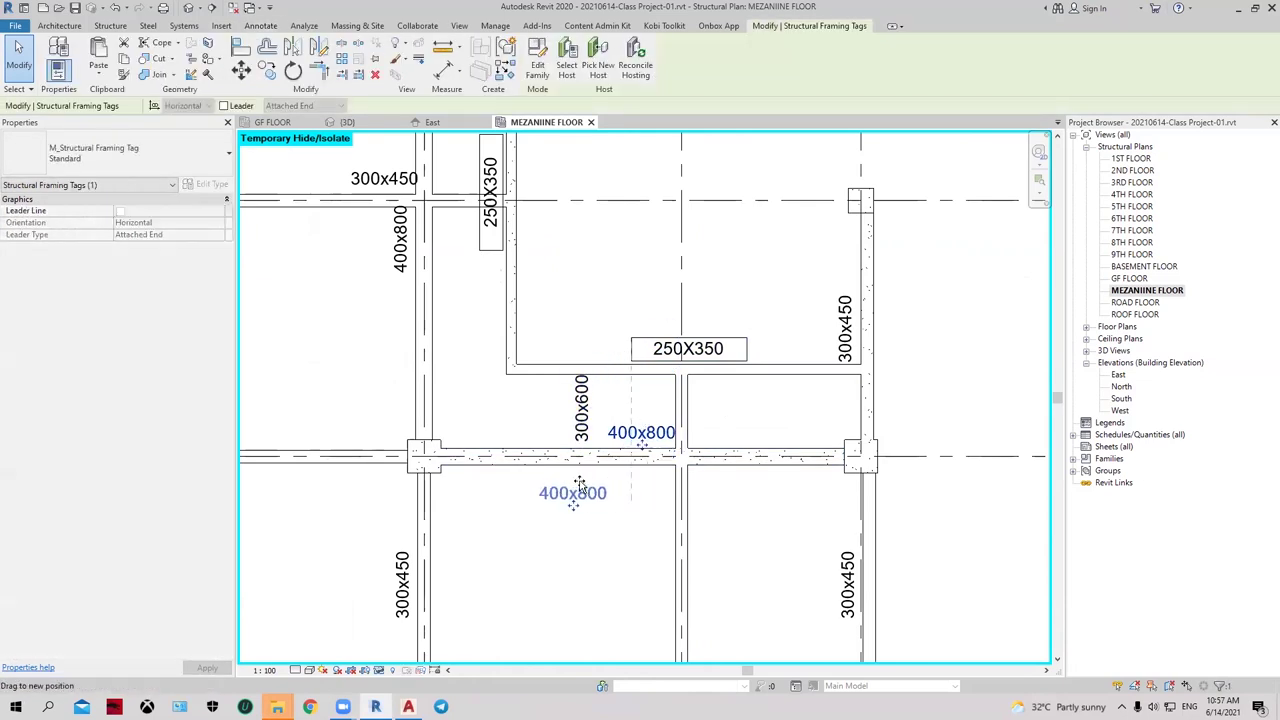
{"action": "key", "text": "Escape"}
{"action": "key", "text": "alt+Tab"}
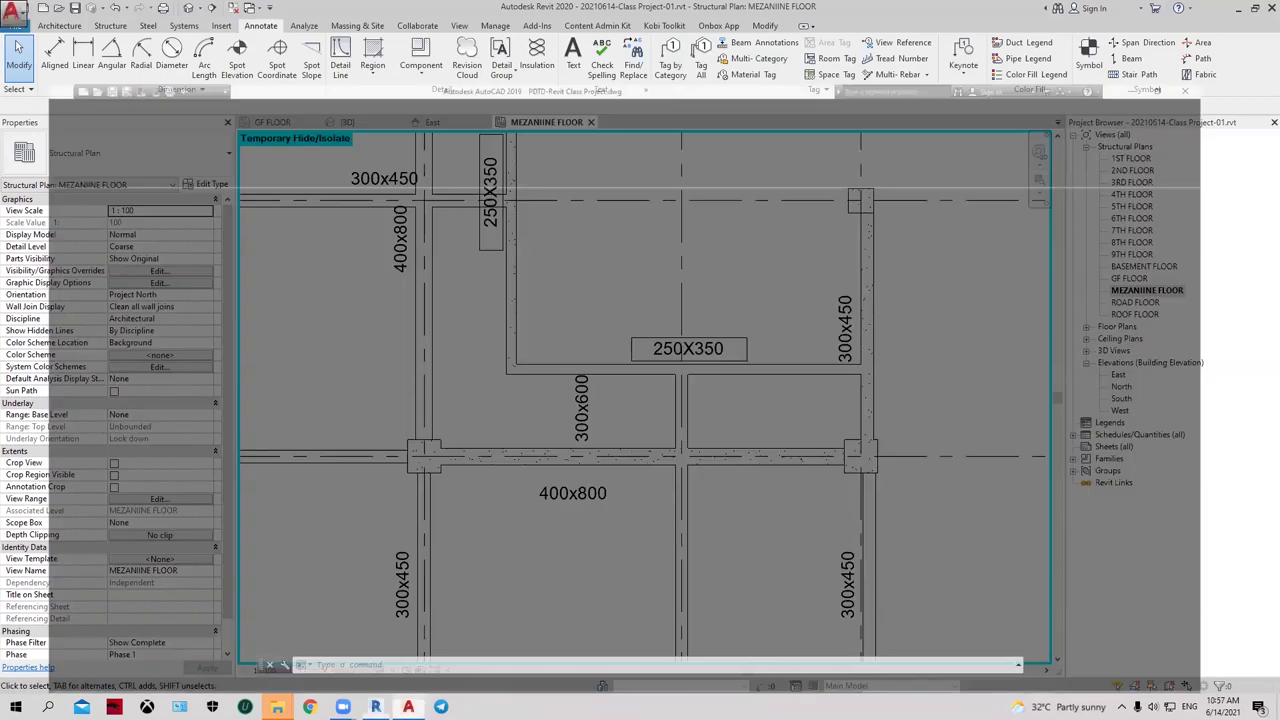
{"action": "scroll", "coordinate": [676, 480], "scroll_direction": "up", "scroll_amount": 4}
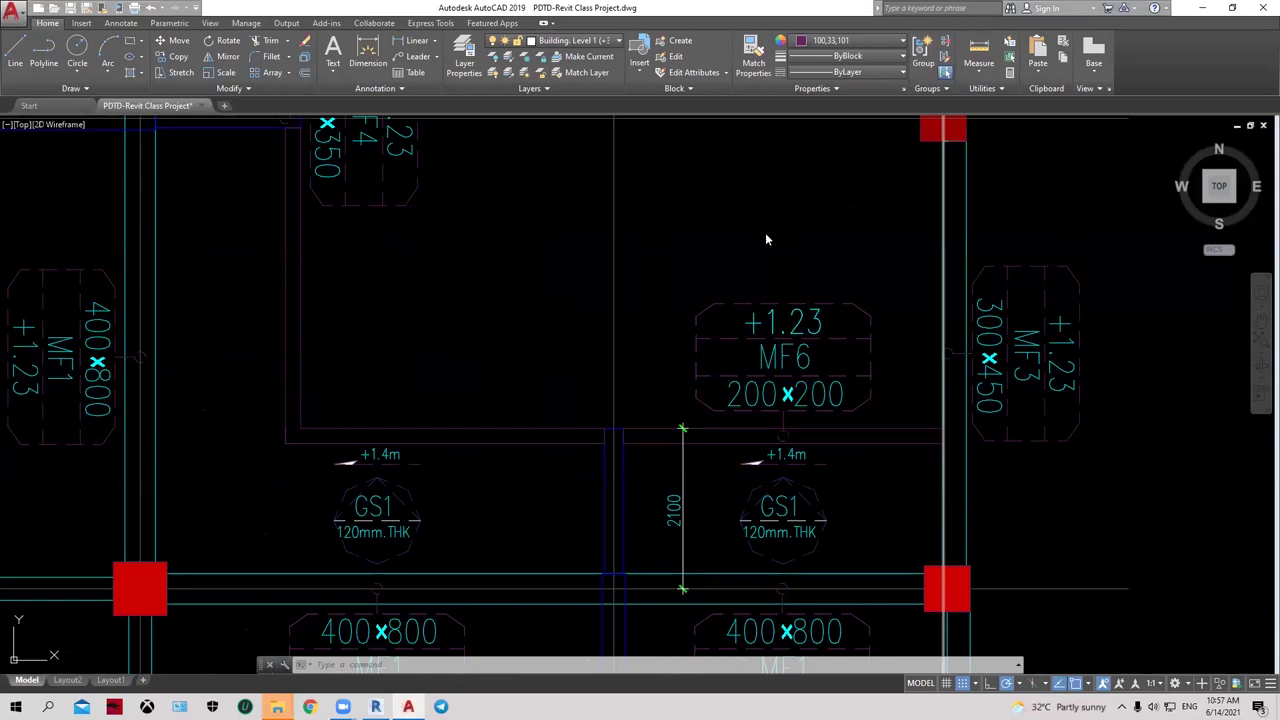
{"action": "key", "text": "Escape"}
{"action": "key", "text": "Escape"}
{"action": "scroll", "coordinate": [686, 380], "scroll_direction": "down", "scroll_amount": 2}
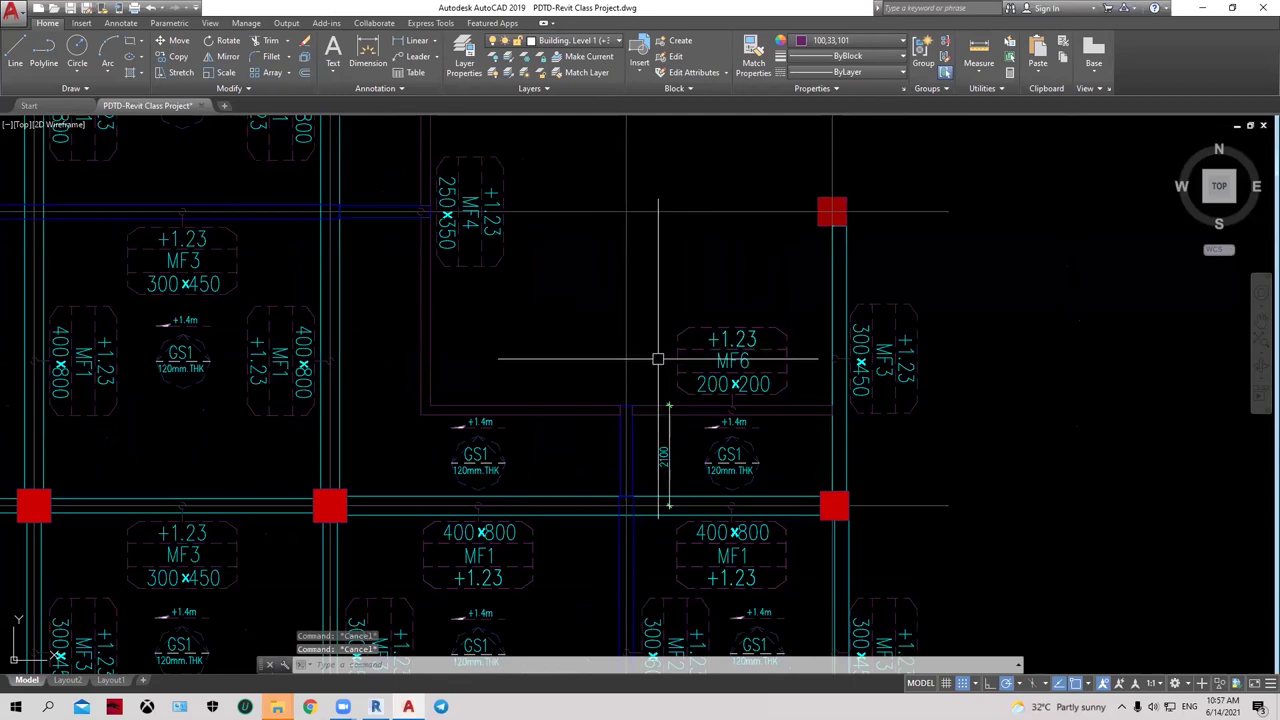
{"action": "scroll", "coordinate": [657, 360], "scroll_direction": "down", "scroll_amount": 2}
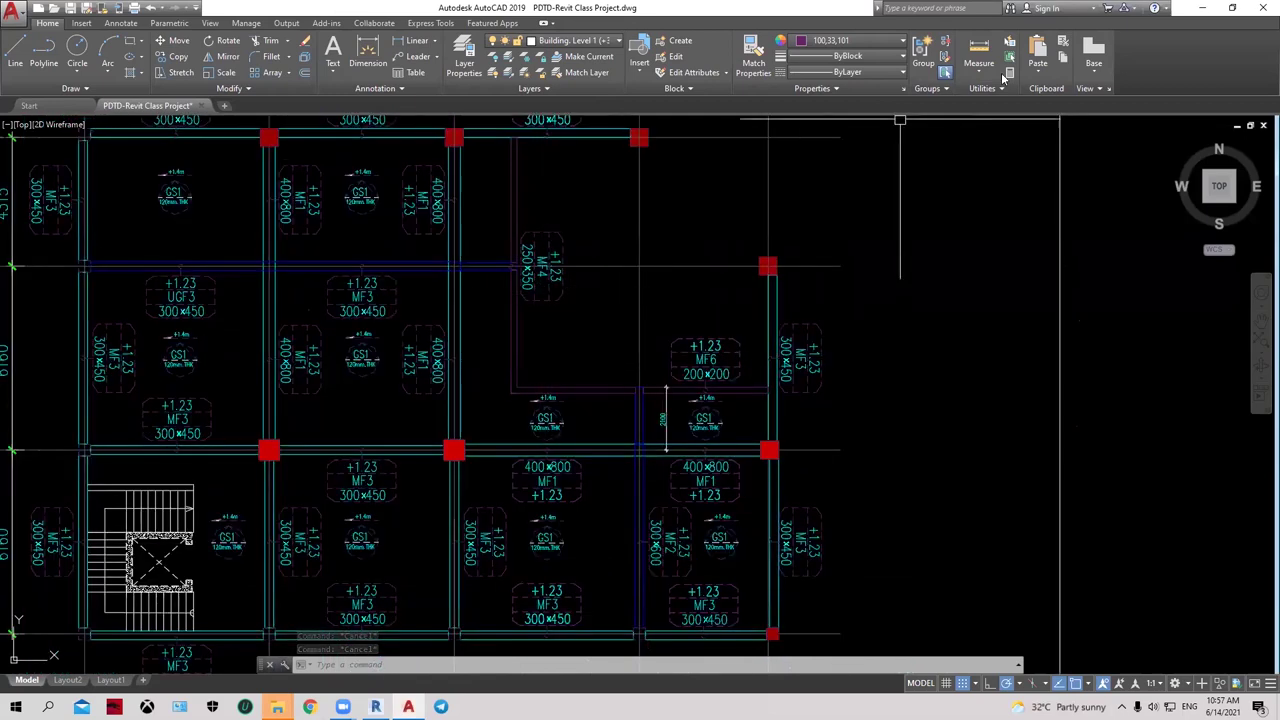
{"action": "left_click", "coordinate": [1203, 7]}
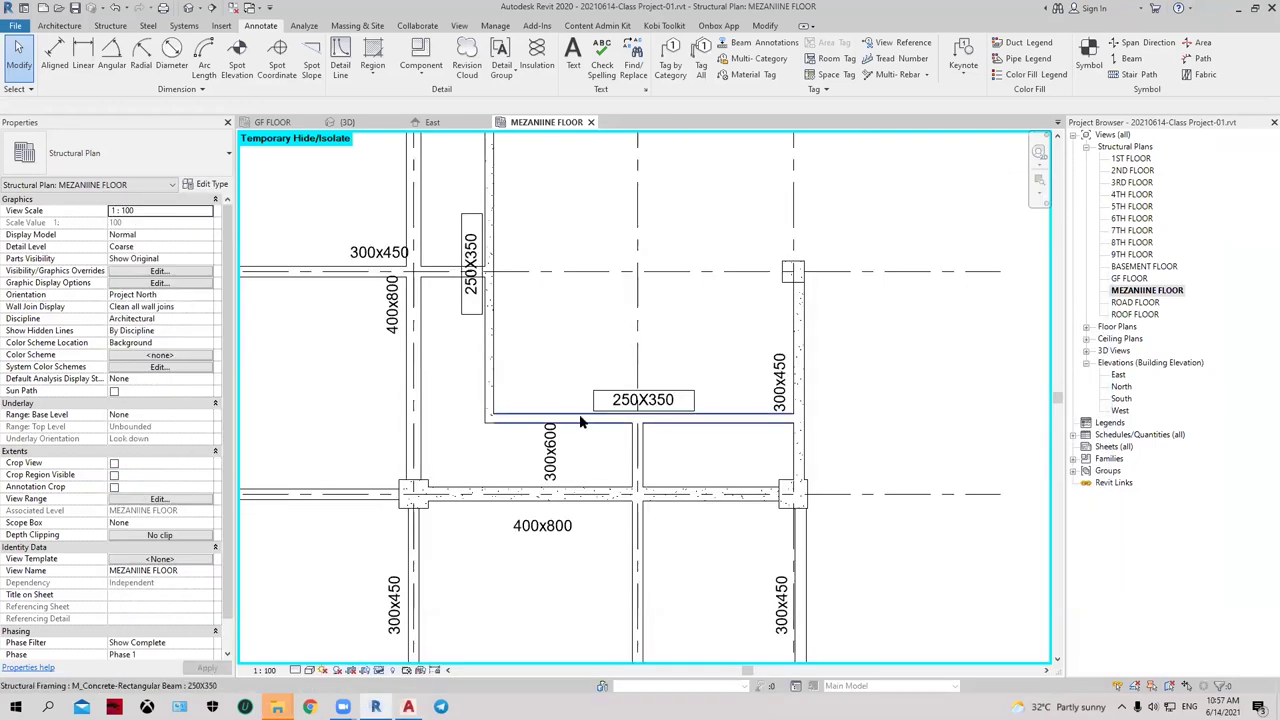
Step: Change the horizontal 250X350 beam's type to 200X200
{"action": "left_click", "coordinate": [582, 421]}
{"action": "left_click", "coordinate": [130, 152]}
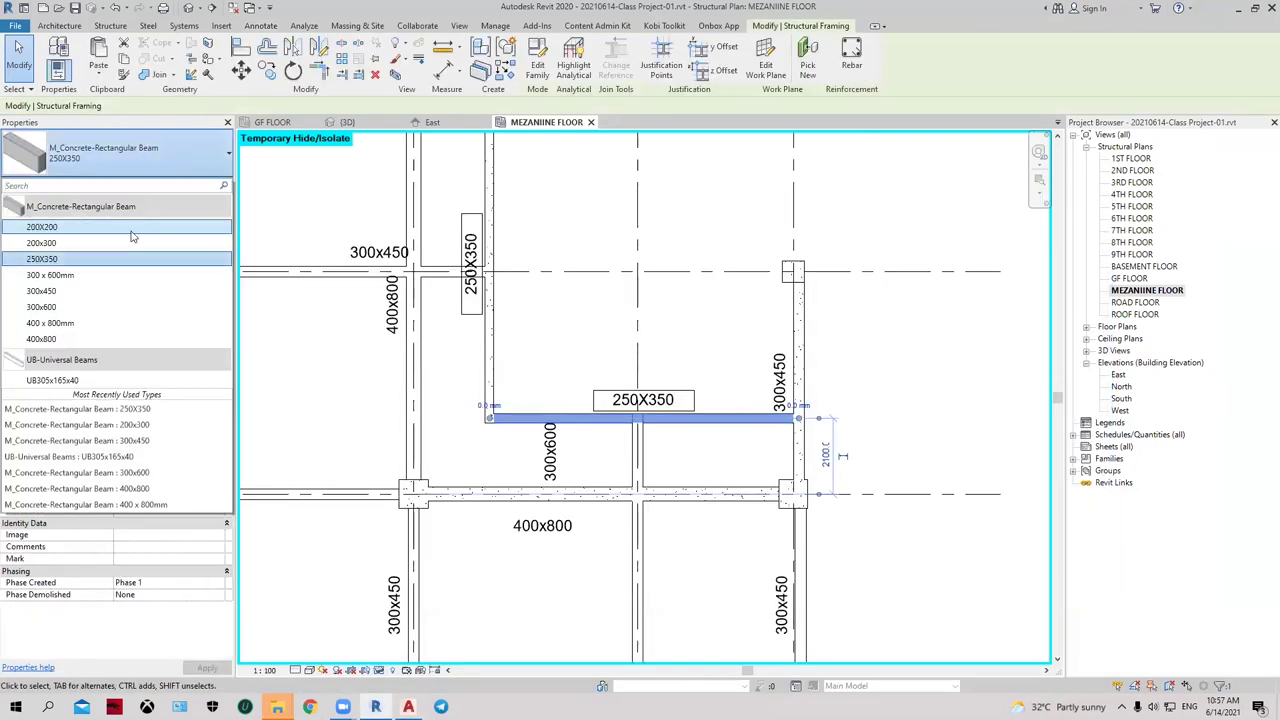
{"action": "left_click", "coordinate": [162, 236]}
{"action": "left_click", "coordinate": [483, 353]}
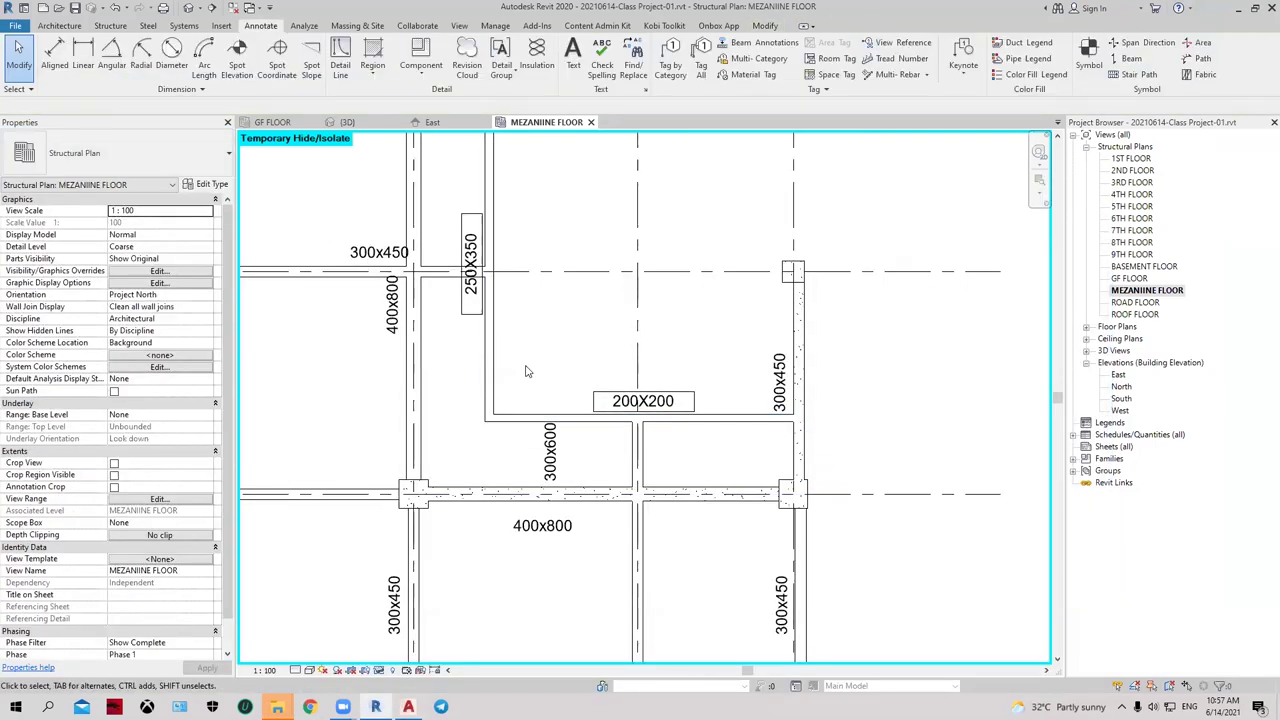
Step: Zoom out to the whole mezzanine and reveal temporarily hidden elements (HR)
{"action": "scroll", "coordinate": [528, 371], "scroll_direction": "down", "scroll_amount": 2}
{"action": "middle_click_drag", "start_coordinate": [525, 340], "coordinate": [722, 271]}
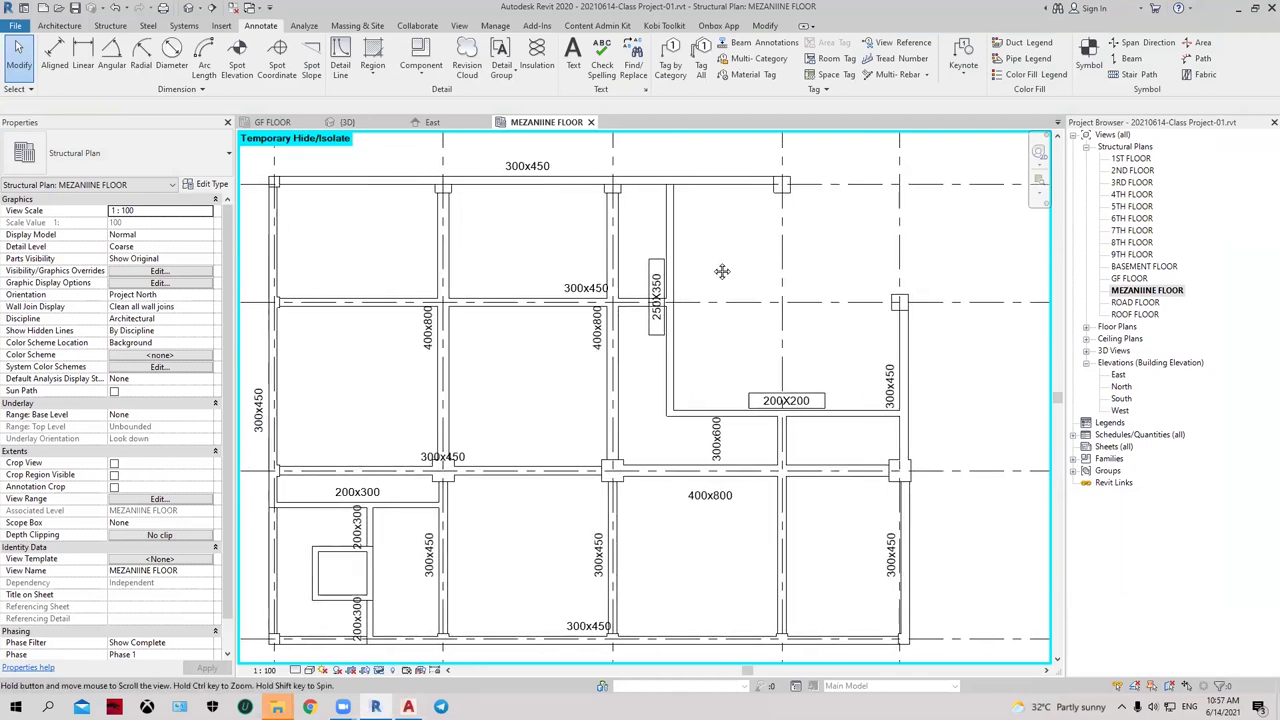
{"action": "scroll", "coordinate": [722, 271], "scroll_direction": "down", "scroll_amount": 1}
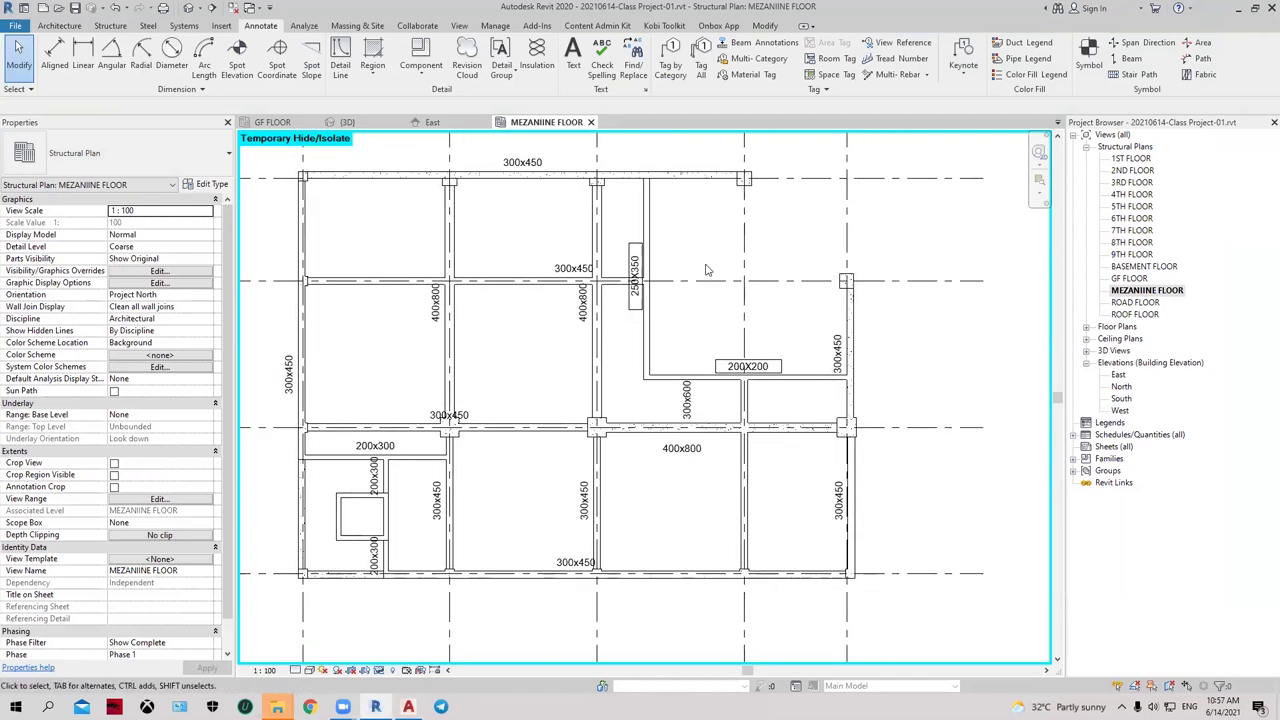
{"action": "scroll", "coordinate": [710, 258], "scroll_direction": "down", "scroll_amount": 1}
{"action": "middle_click_drag", "start_coordinate": [710, 258], "coordinate": [689, 266]}
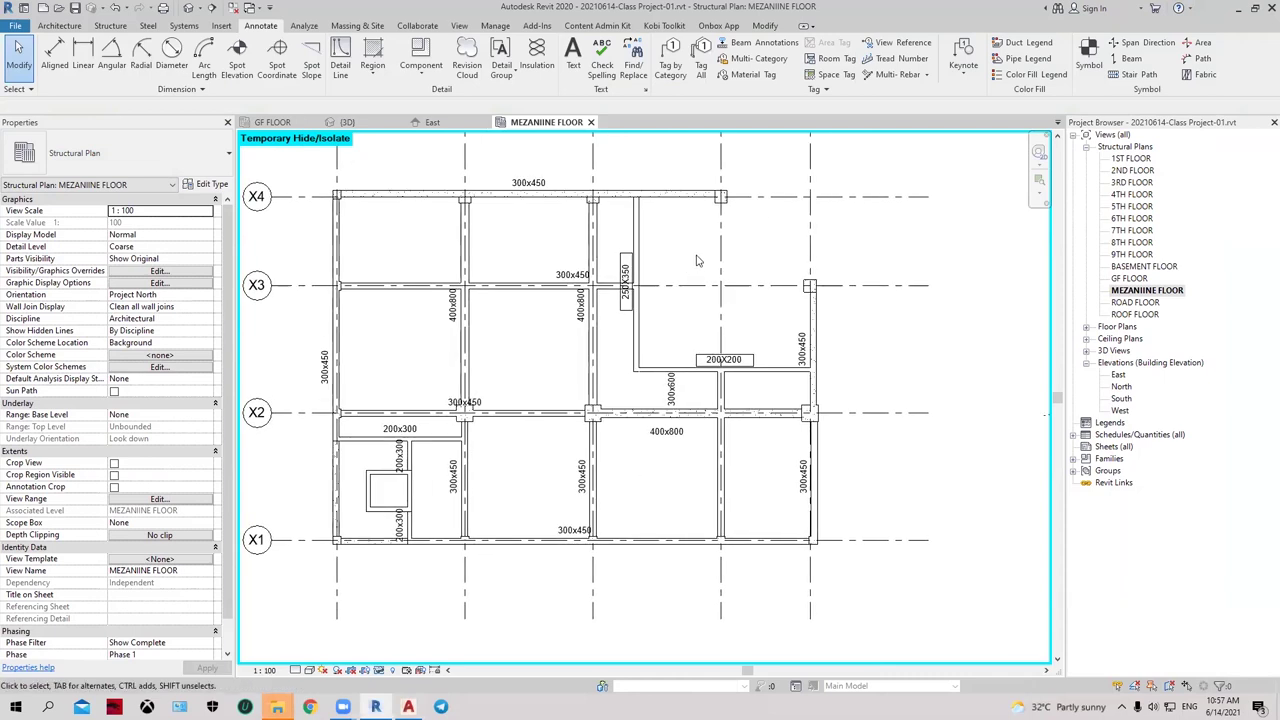
{"action": "middle_click_drag", "start_coordinate": [698, 261], "coordinate": [684, 261]}
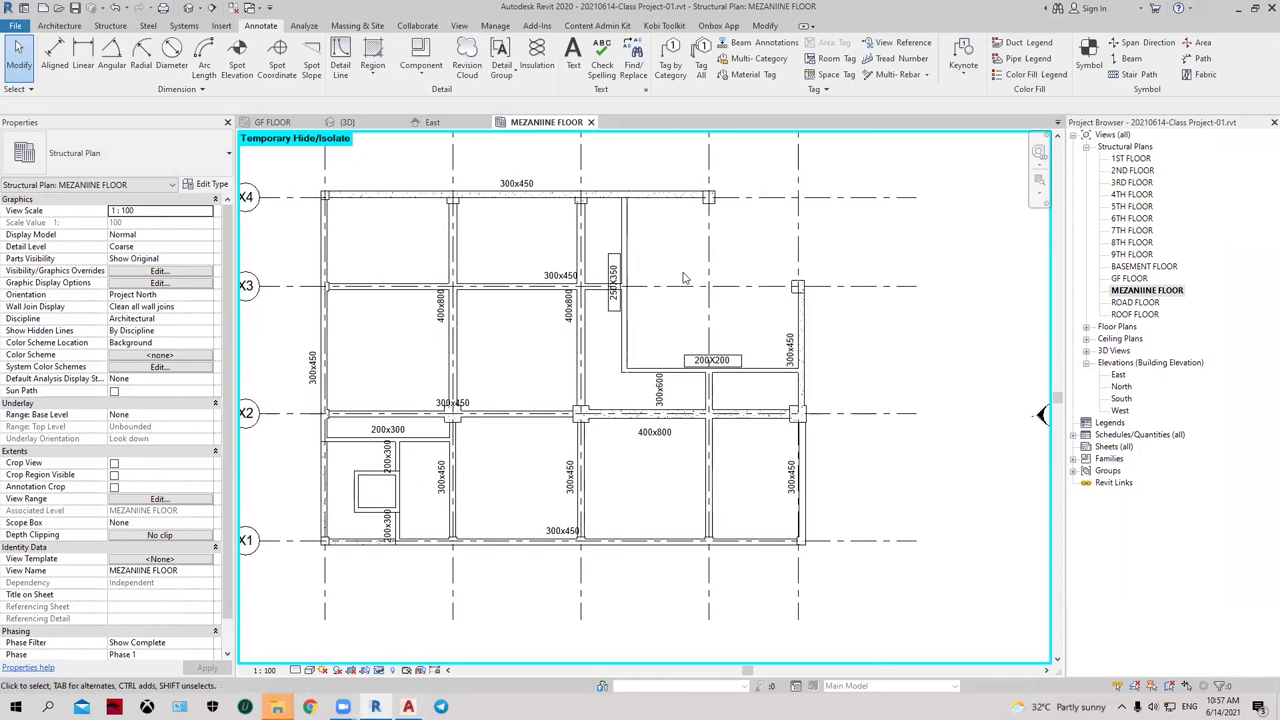
{"action": "key", "text": "h"}
{"action": "key", "text": "r"}
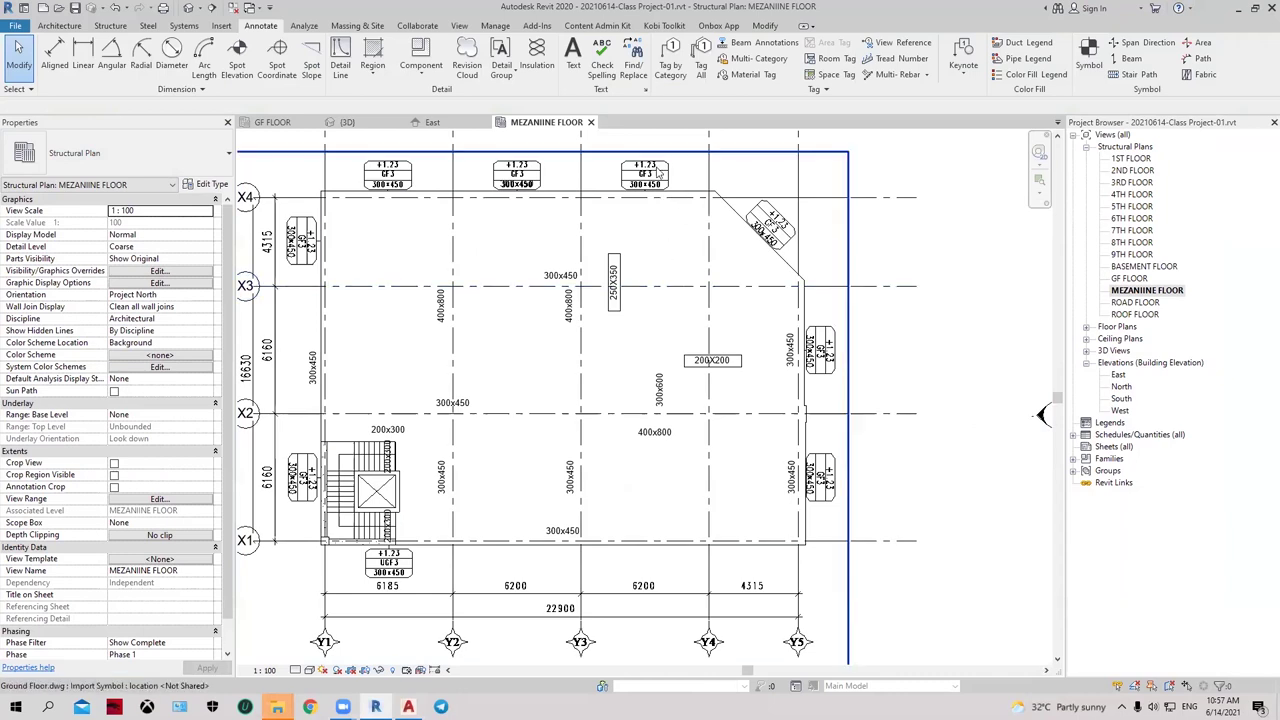
Step: Temporarily hide the linked CAD drawing and select the 120 mezzanine floor slab
{"action": "left_click", "coordinate": [658, 172]}
{"action": "key", "text": "h"}
{"action": "key", "text": "c"}
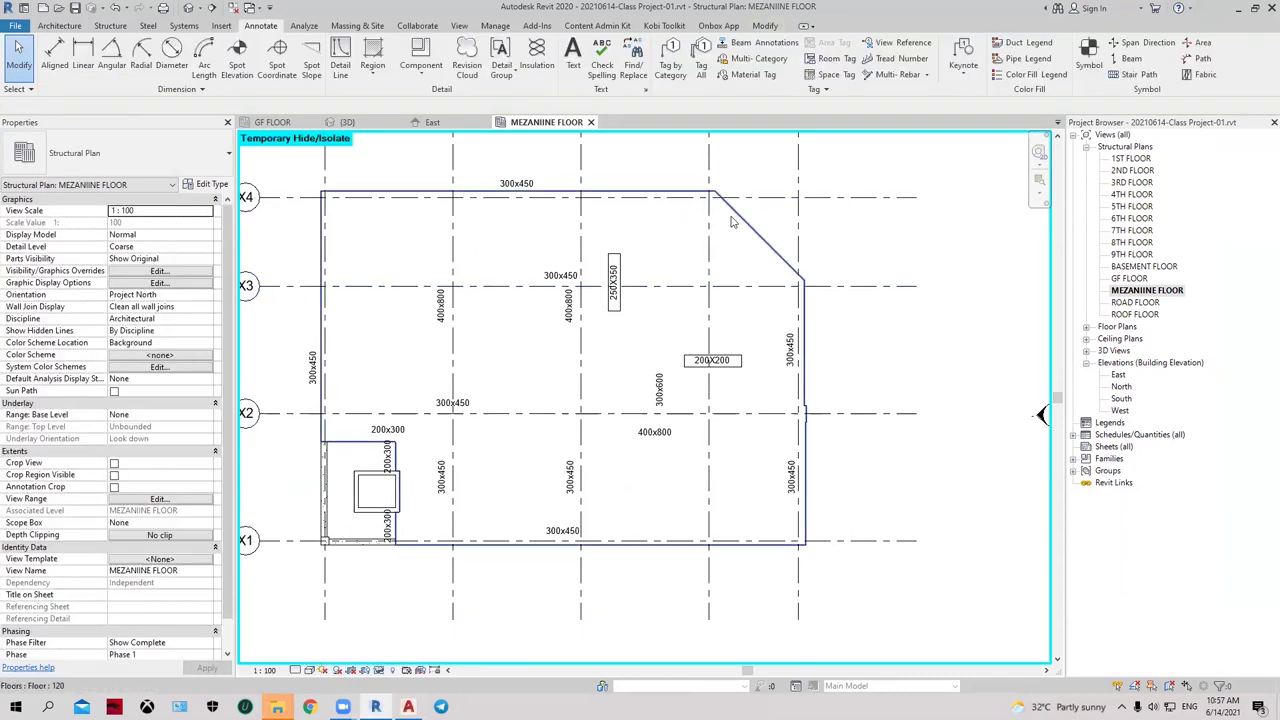
{"action": "left_click", "coordinate": [728, 222]}
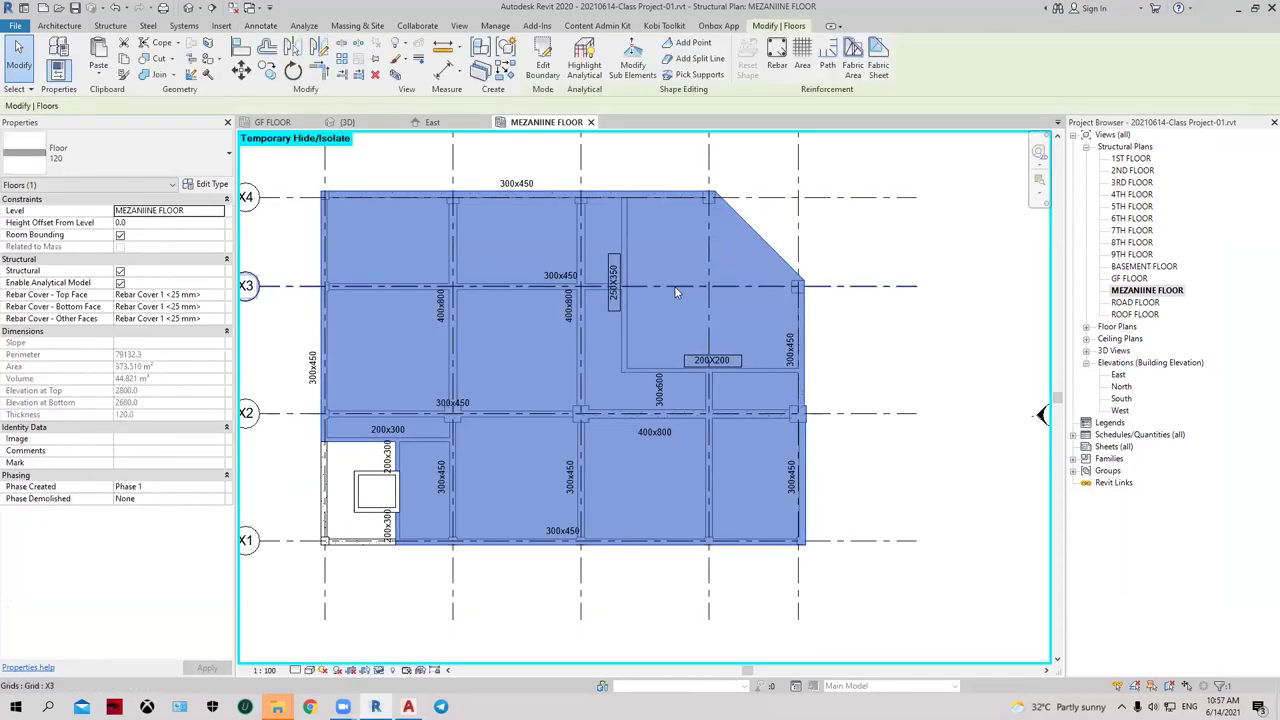
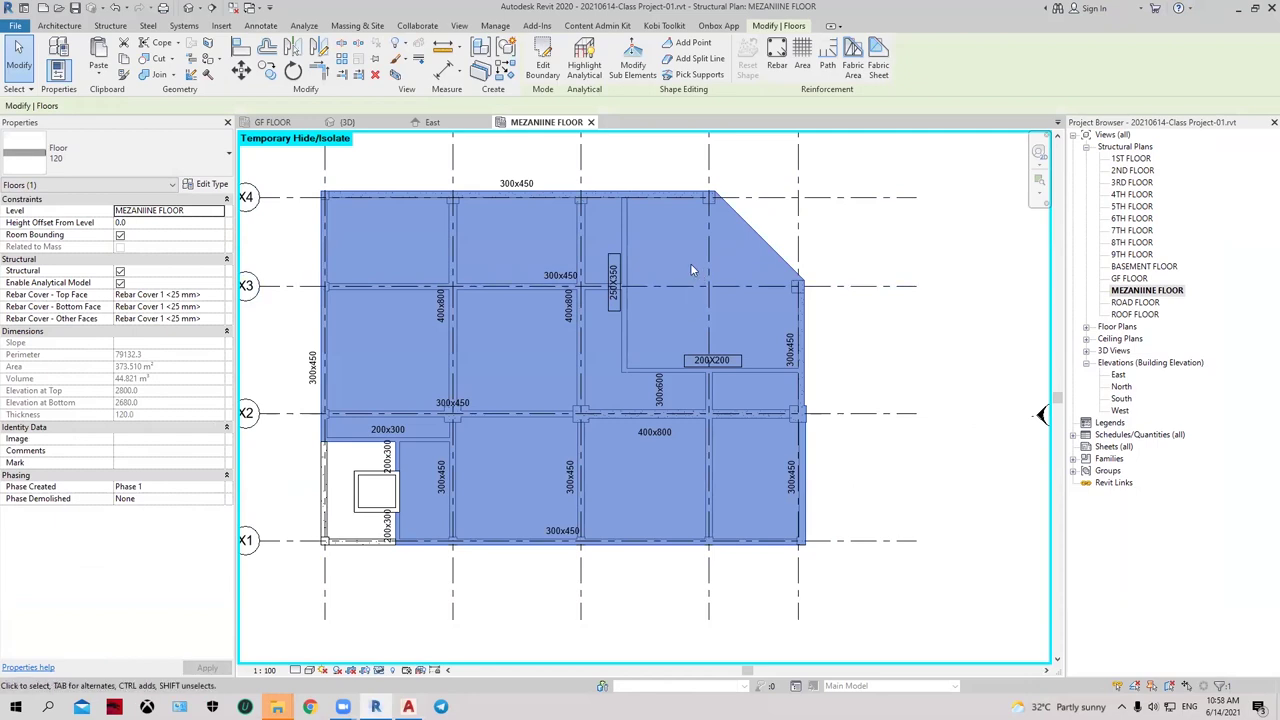
Step: Enter Edit Boundary on the mezzanine floor and pick a boundary line along the 200X200 beam
{"action": "left_click", "coordinate": [546, 73]}
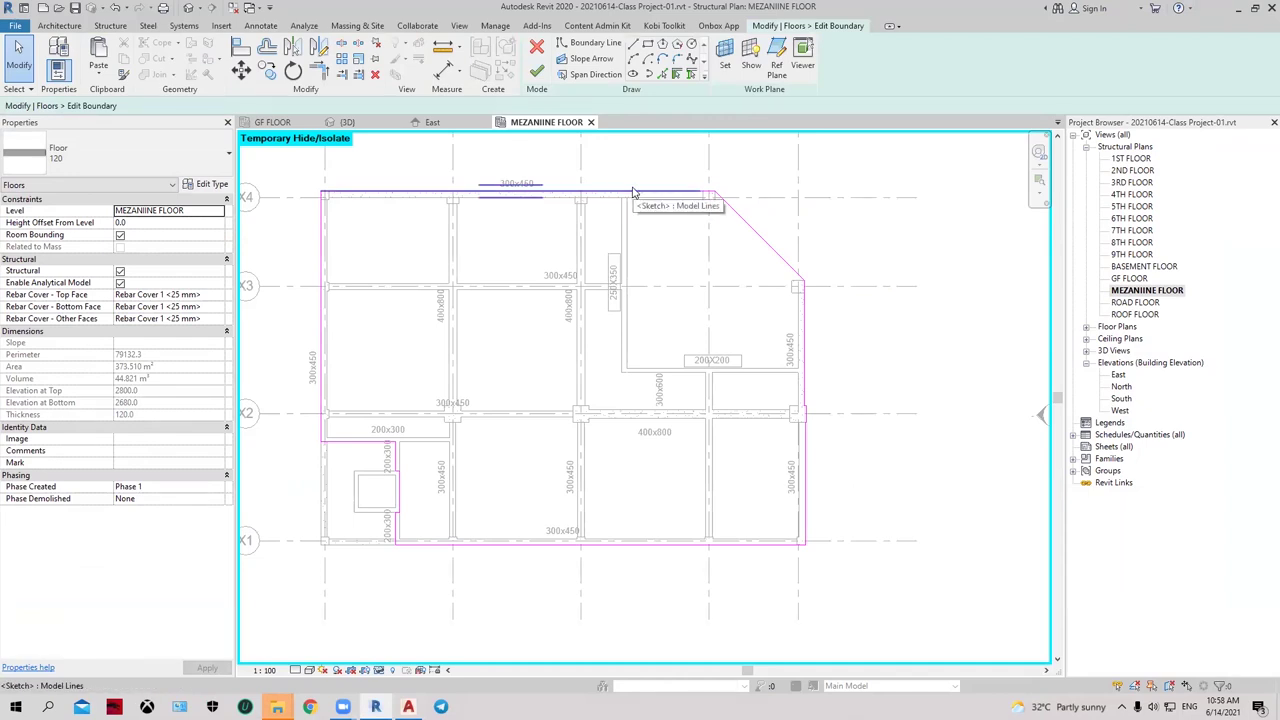
{"action": "left_click", "coordinate": [661, 77]}
{"action": "scroll", "coordinate": [646, 223], "scroll_direction": "up", "scroll_amount": 2}
{"action": "scroll", "coordinate": [630, 220], "scroll_direction": "up", "scroll_amount": 2}
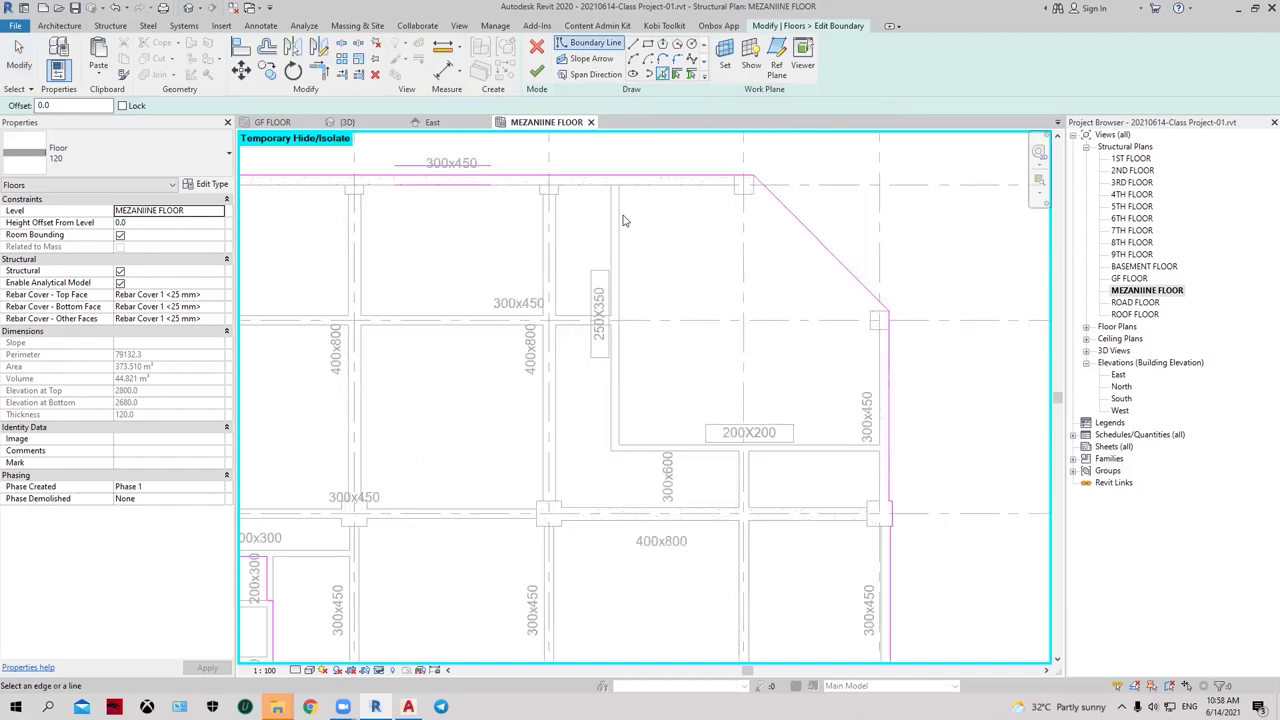
{"action": "left_click", "coordinate": [700, 446]}
Step: Trim the top boundary line and the new beam line into a corner using TR
{"action": "key", "text": "t"}
{"action": "key", "text": "r"}
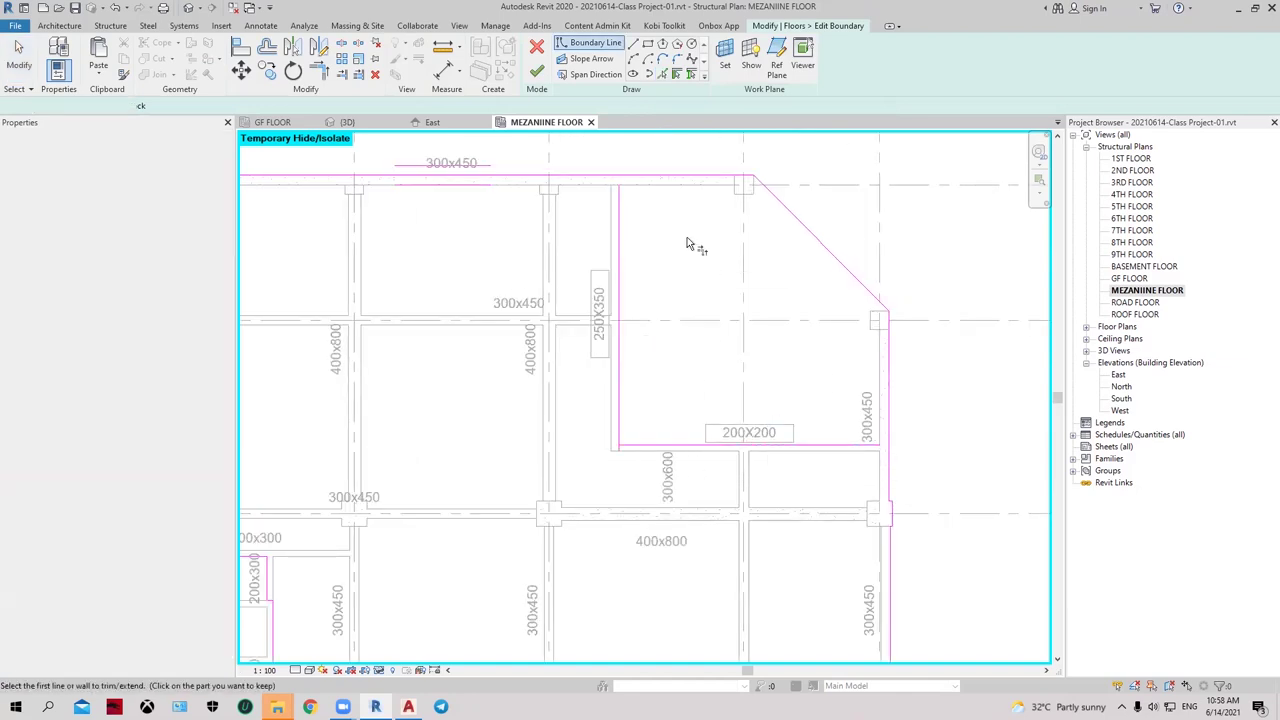
{"action": "left_click", "coordinate": [603, 180]}
{"action": "left_click", "coordinate": [619, 205]}
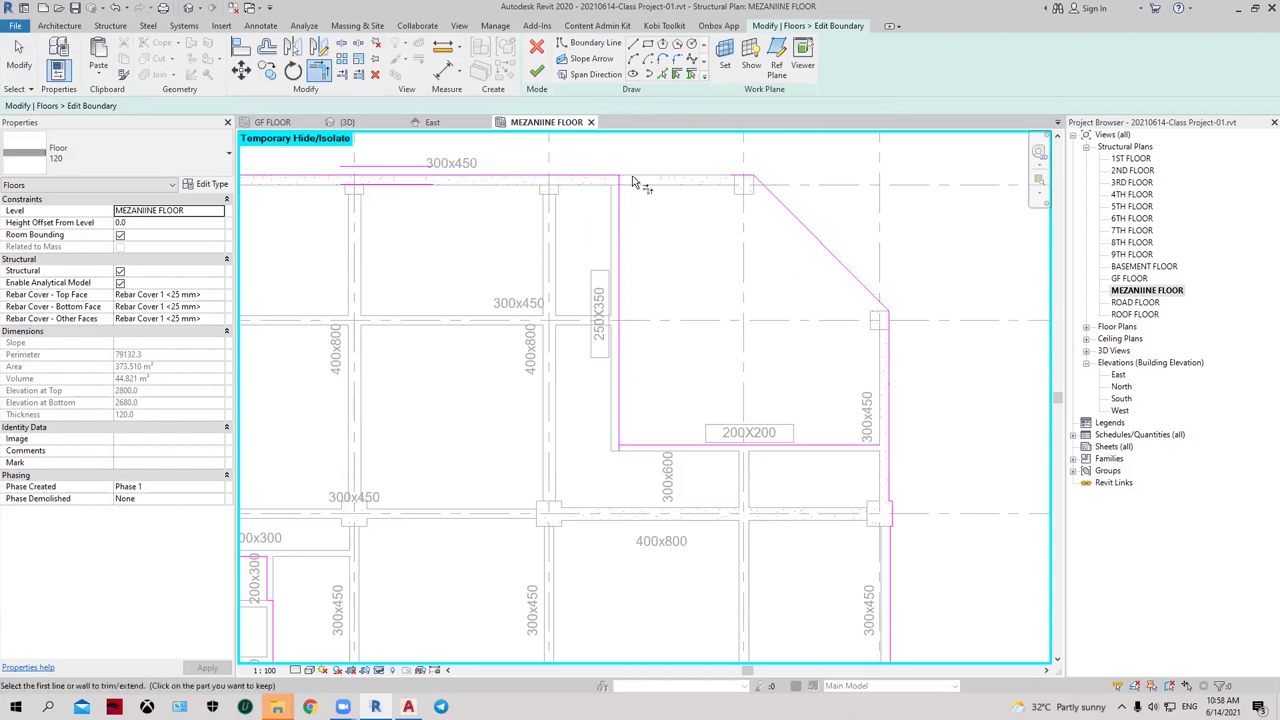
{"action": "scroll", "coordinate": [636, 186], "scroll_direction": "up", "scroll_amount": 1}
{"action": "middle_click_drag", "start_coordinate": [665, 332], "coordinate": [594, 274]}
{"action": "scroll", "coordinate": [531, 402], "scroll_direction": "up", "scroll_amount": 3}
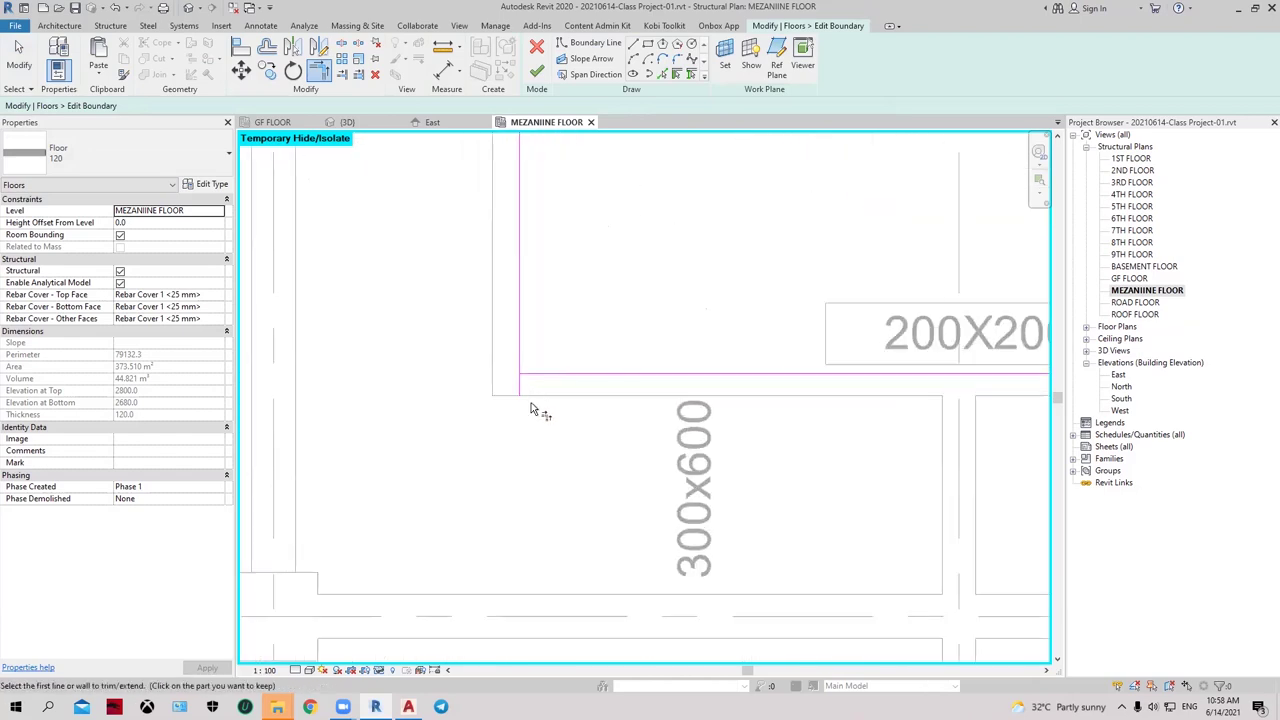
{"action": "scroll", "coordinate": [523, 389], "scroll_direction": "up", "scroll_amount": 1}
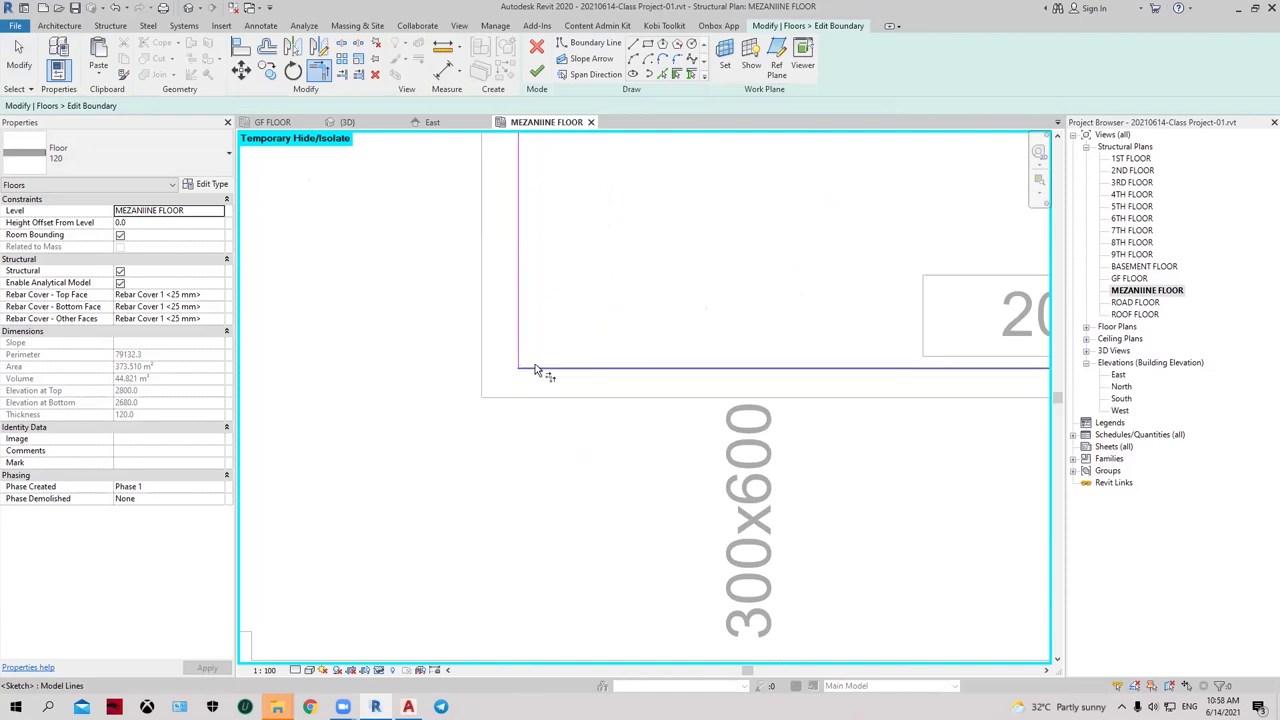
{"action": "scroll", "coordinate": [543, 371], "scroll_direction": "down", "scroll_amount": 2}
{"action": "scroll", "coordinate": [391, 409], "scroll_direction": "up", "scroll_amount": 2}
{"action": "scroll", "coordinate": [674, 410], "scroll_direction": "up", "scroll_amount": 1}
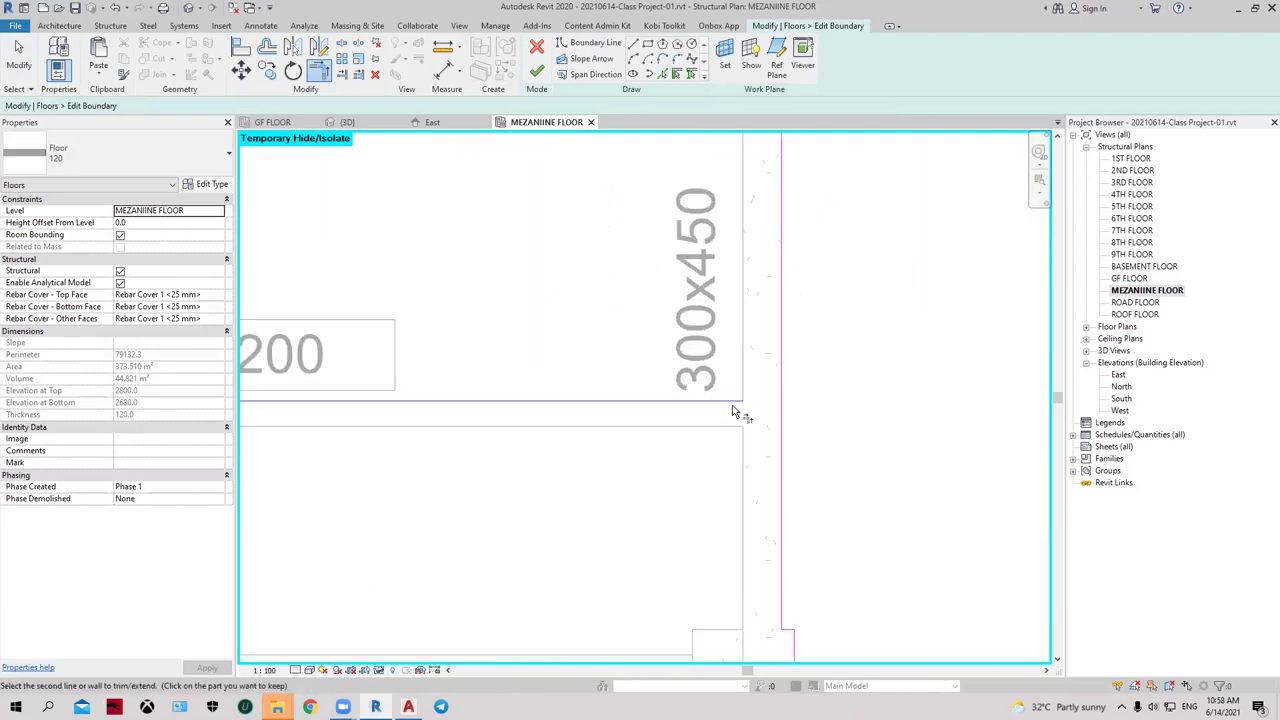
{"action": "scroll", "coordinate": [850, 428], "scroll_direction": "down", "scroll_amount": 2}
{"action": "scroll", "coordinate": [858, 434], "scroll_direction": "down", "scroll_amount": 2}
{"action": "scroll", "coordinate": [858, 434], "scroll_direction": "down", "scroll_amount": 1}
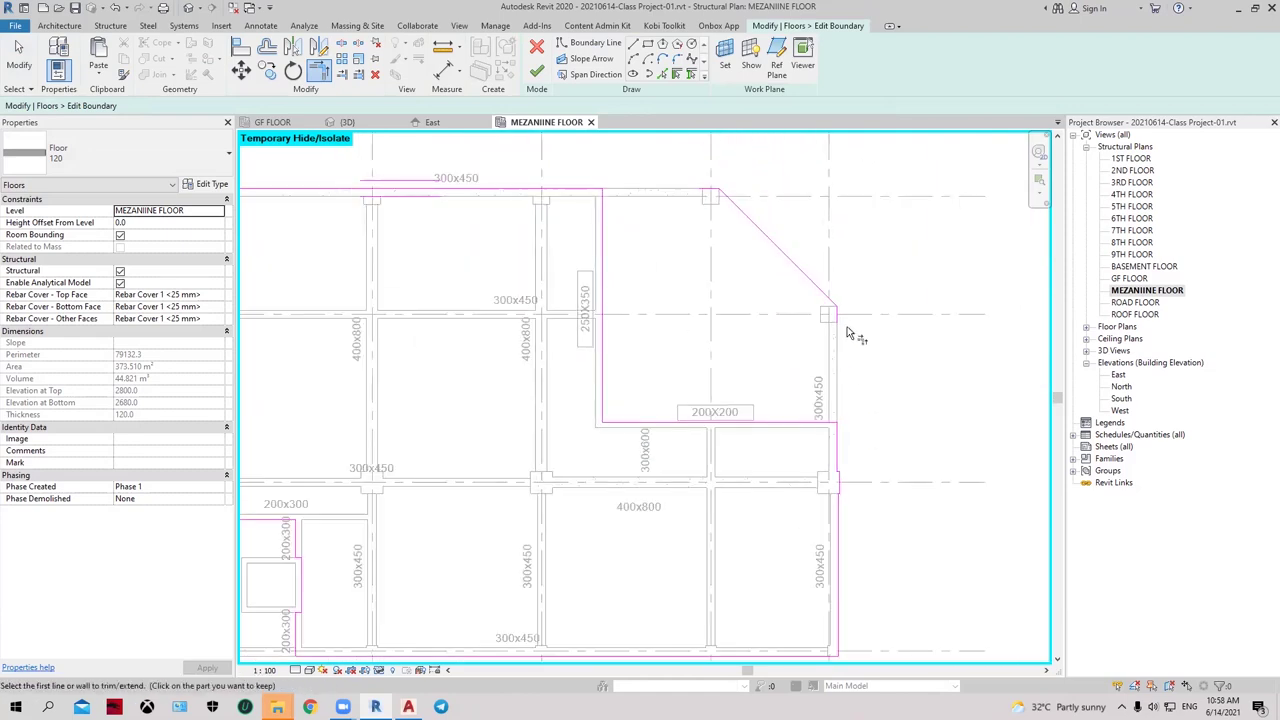
Step: Delete the diagonal boundary line from the floor sketch
{"action": "key", "text": "Escape"}
{"action": "left_click", "coordinate": [828, 298]}
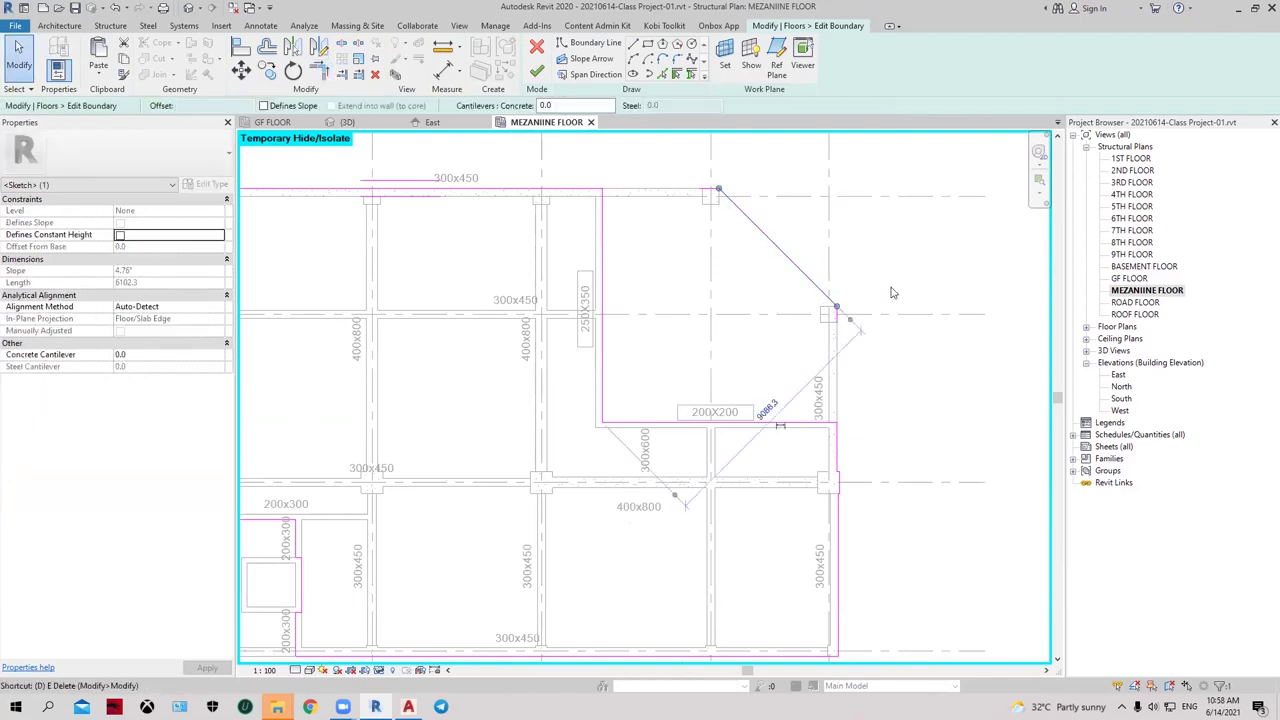
{"action": "key", "text": "Delete"}
{"action": "scroll", "coordinate": [858, 330], "scroll_direction": "up", "scroll_amount": 2}
{"action": "scroll", "coordinate": [860, 320], "scroll_direction": "up", "scroll_amount": 2}
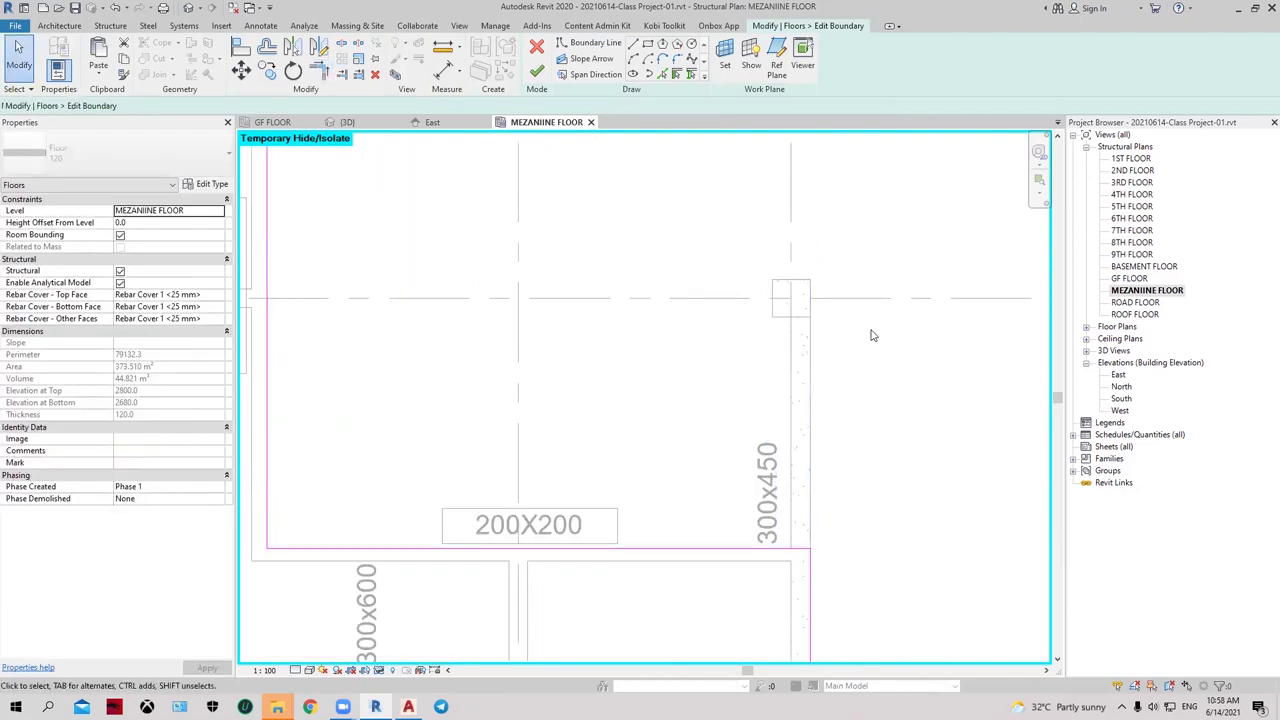
{"action": "scroll", "coordinate": [871, 334], "scroll_direction": "down", "scroll_amount": 2}
{"action": "scroll", "coordinate": [877, 363], "scroll_direction": "down", "scroll_amount": 2}
{"action": "scroll", "coordinate": [798, 271], "scroll_direction": "up", "scroll_amount": 3}
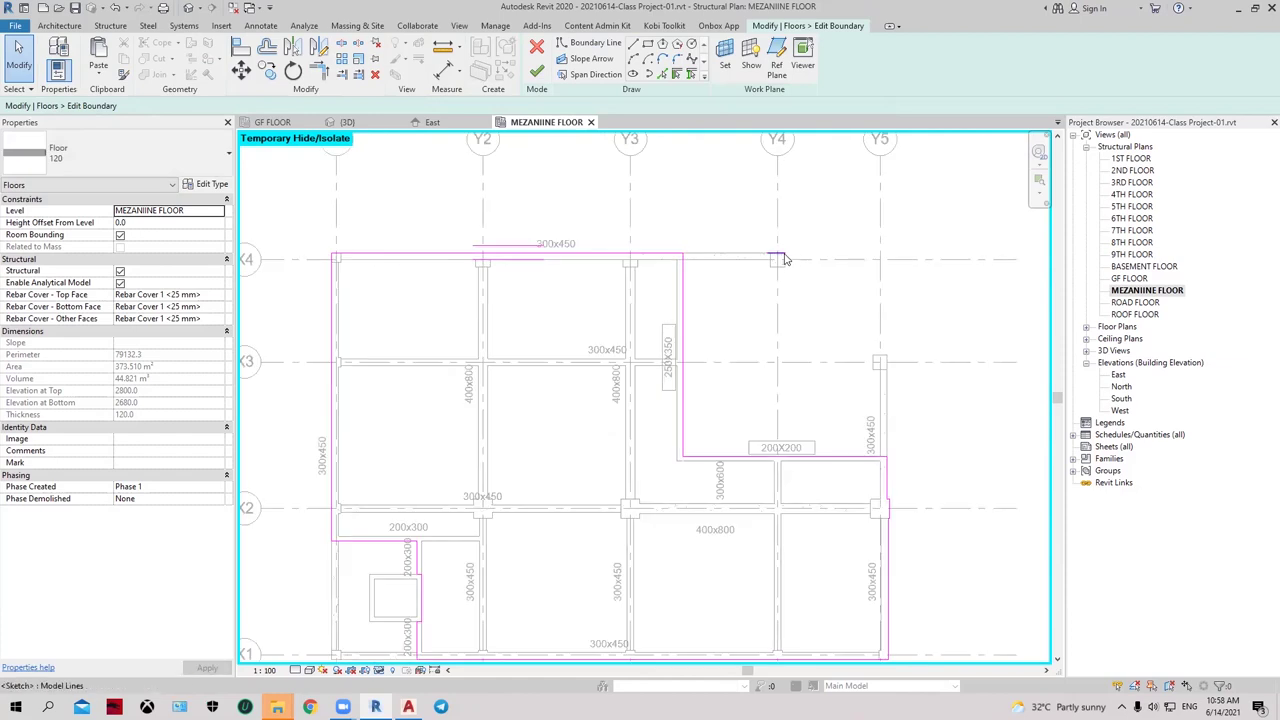
Step: Check the top boundary line near grid Y4, then finish the boundary edit
{"action": "left_click", "coordinate": [775, 258]}
{"action": "left_click", "coordinate": [918, 275]}
{"action": "scroll", "coordinate": [913, 288], "scroll_direction": "down", "scroll_amount": 2}
{"action": "scroll", "coordinate": [878, 243], "scroll_direction": "down", "scroll_amount": 1}
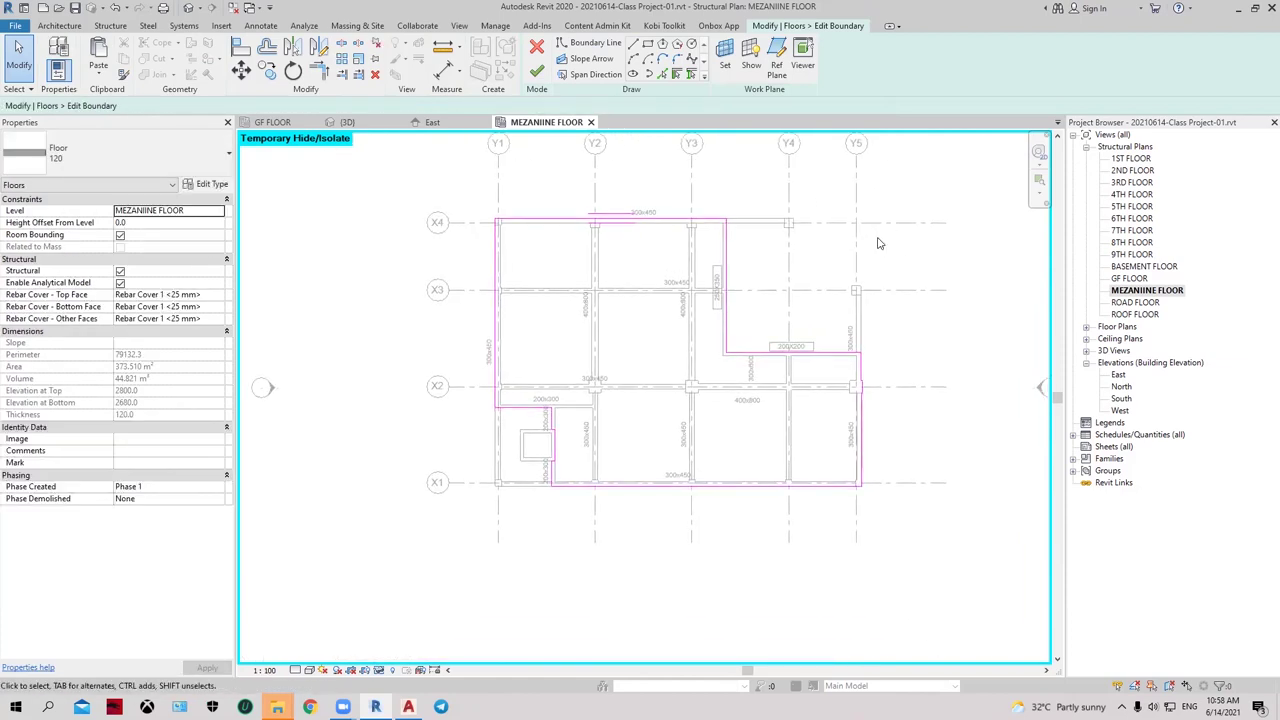
{"action": "left_click", "coordinate": [545, 76]}
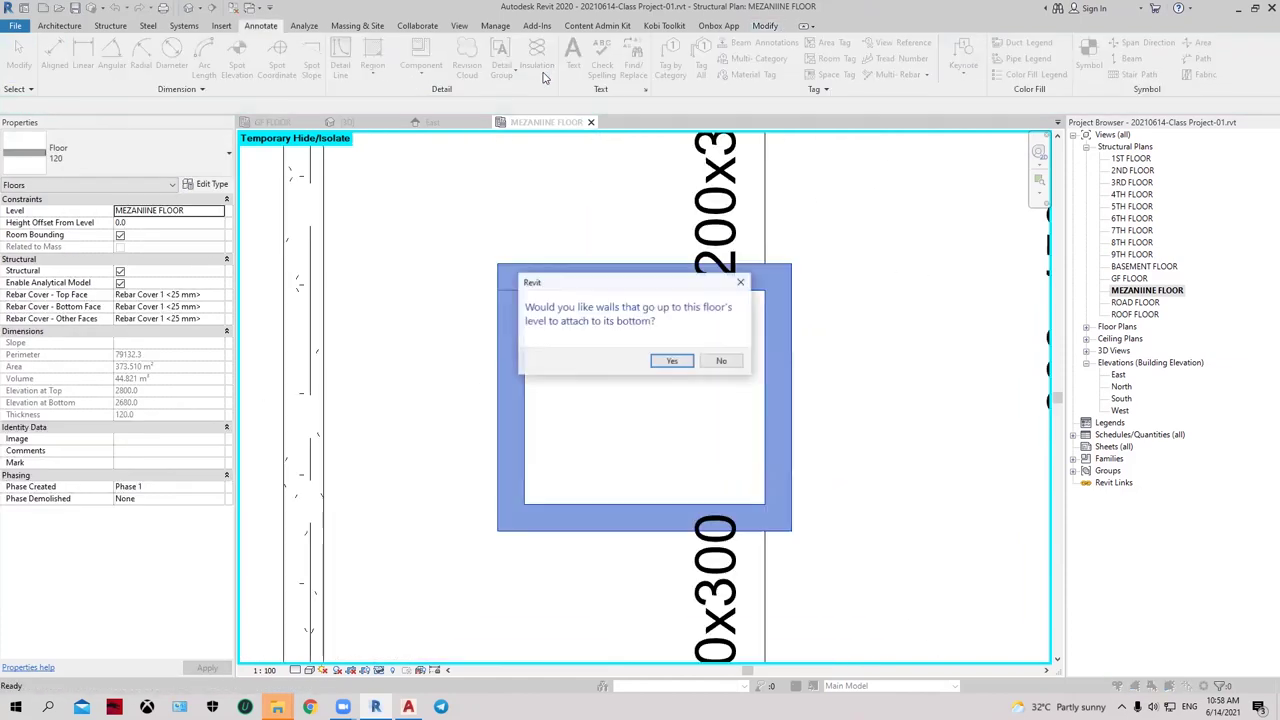
Step: Decline attaching the walls to the edited floor
{"action": "left_click", "coordinate": [722, 361]}
{"action": "scroll", "coordinate": [730, 320], "scroll_direction": "down", "scroll_amount": 5}
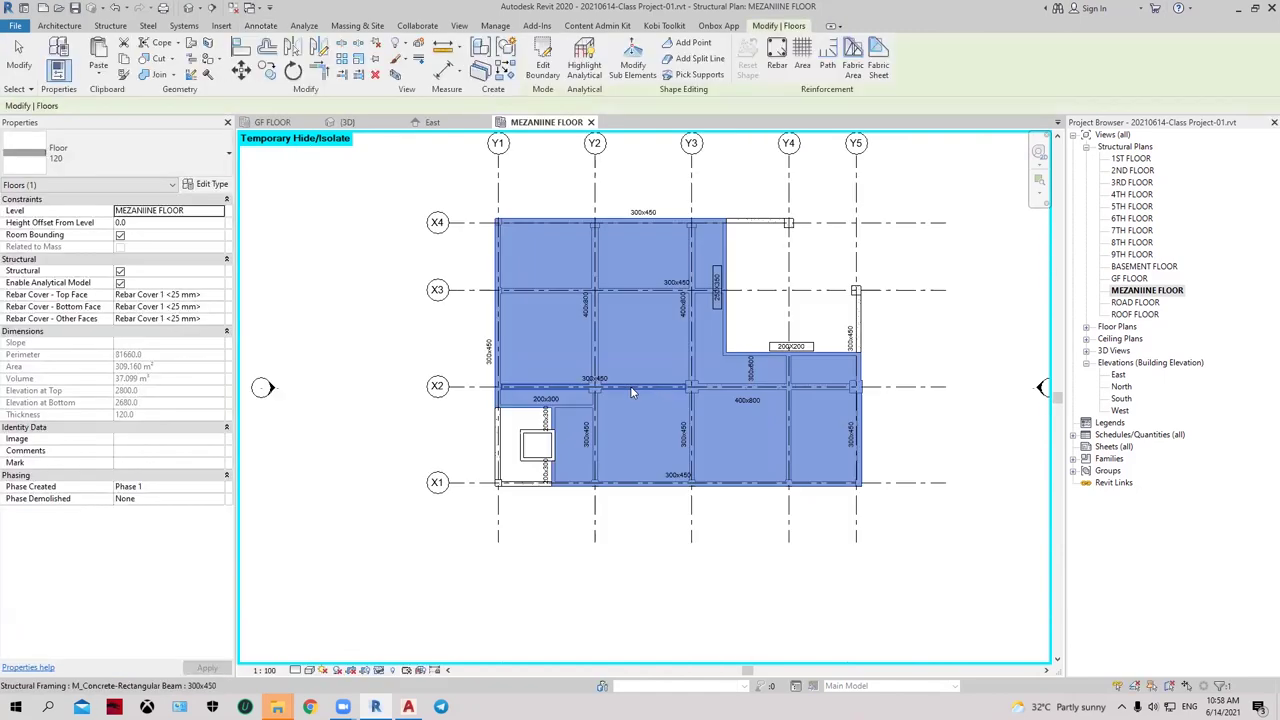
{"action": "left_click", "coordinate": [713, 354]}
{"action": "scroll", "coordinate": [713, 354], "scroll_direction": "up", "scroll_amount": 2}
Step: Inspect the 250X350 beam and the L-shaped slab, whose area is now 309.160 m²
{"action": "left_click", "coordinate": [698, 360]}
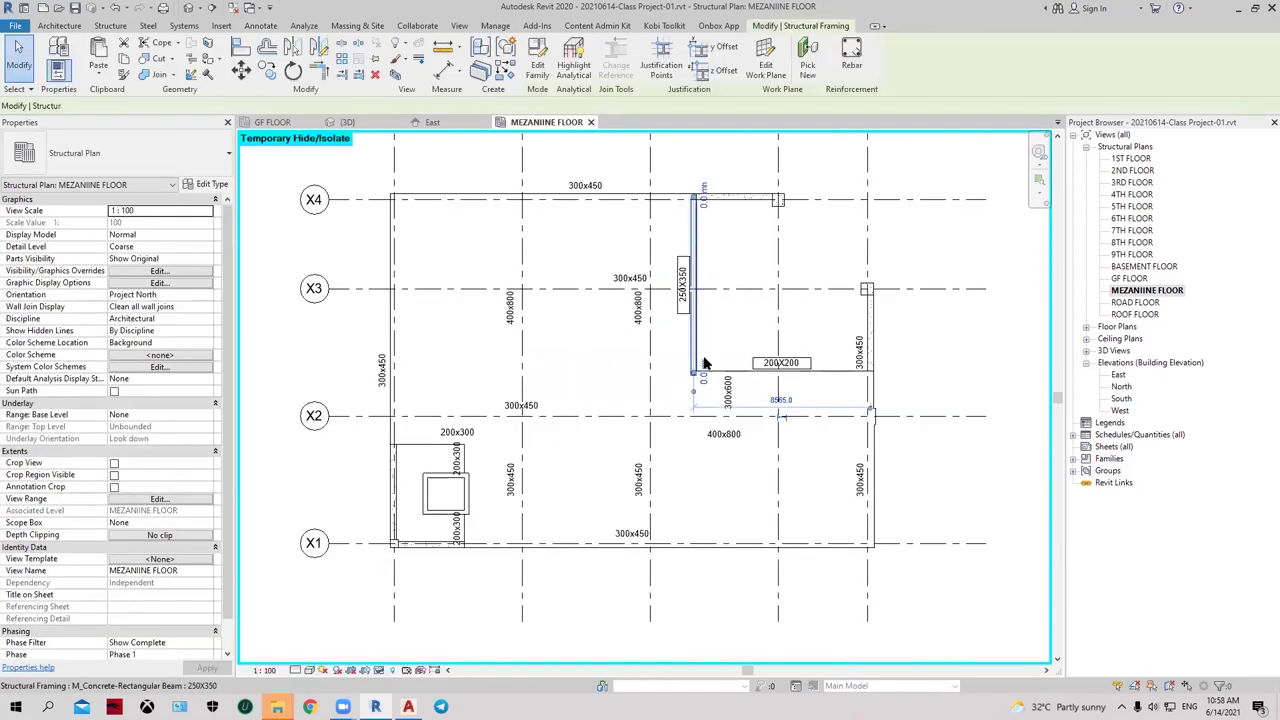
{"action": "left_click", "coordinate": [865, 465]}
{"action": "left_click", "coordinate": [649, 483]}
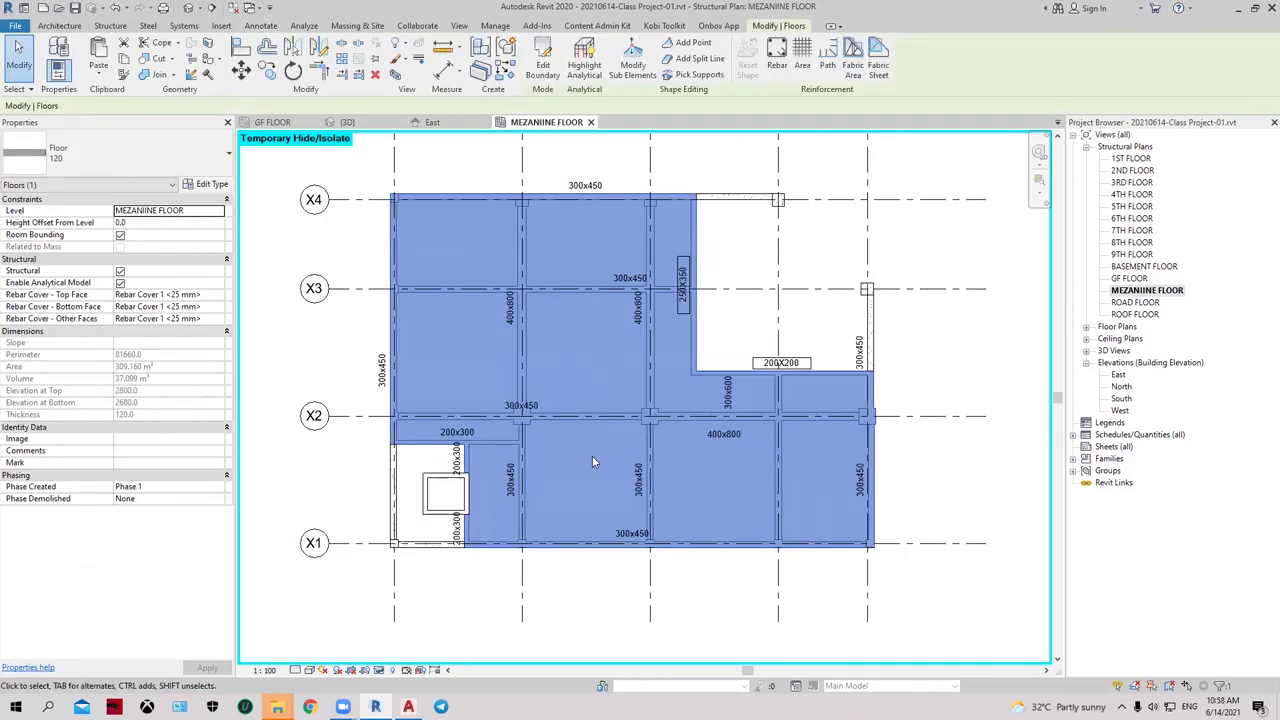
{"action": "key", "text": "Escape"}
{"action": "middle_click_drag", "start_coordinate": [717, 334], "coordinate": [702, 341]}
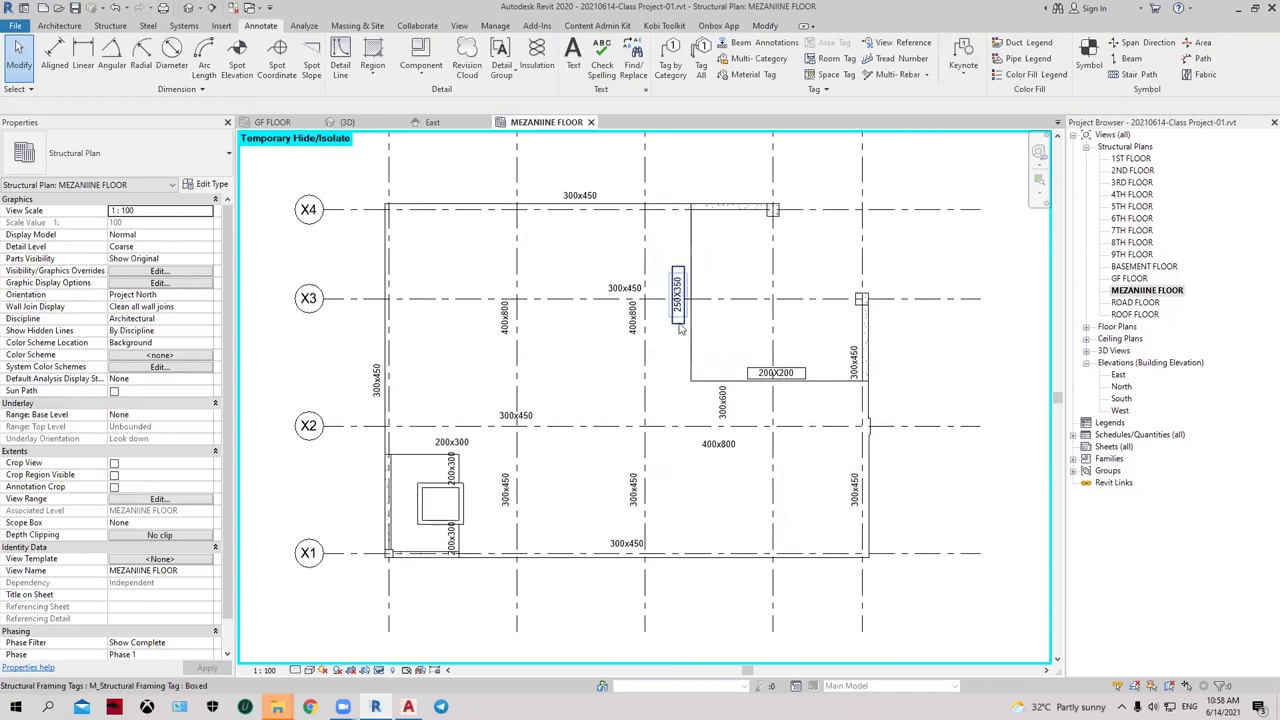
{"action": "scroll", "coordinate": [700, 341], "scroll_direction": "up", "scroll_amount": 1}
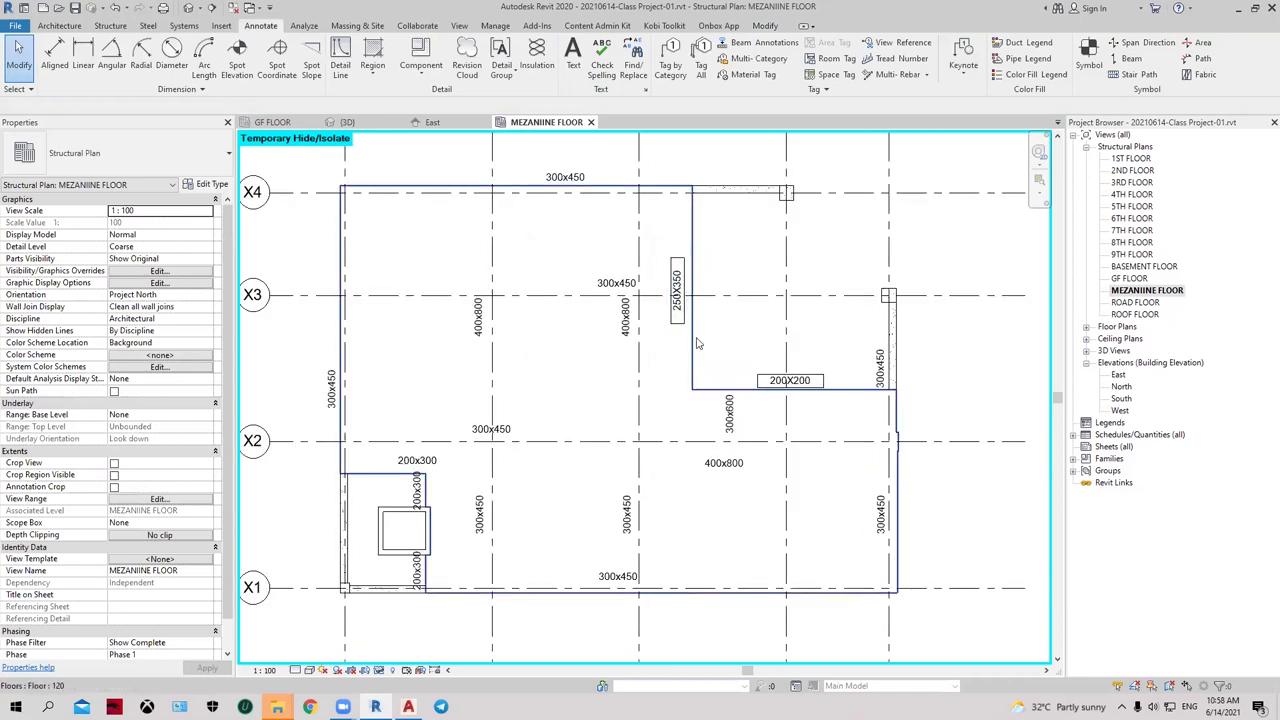
{"action": "scroll", "coordinate": [712, 340], "scroll_direction": "down", "scroll_amount": 1}
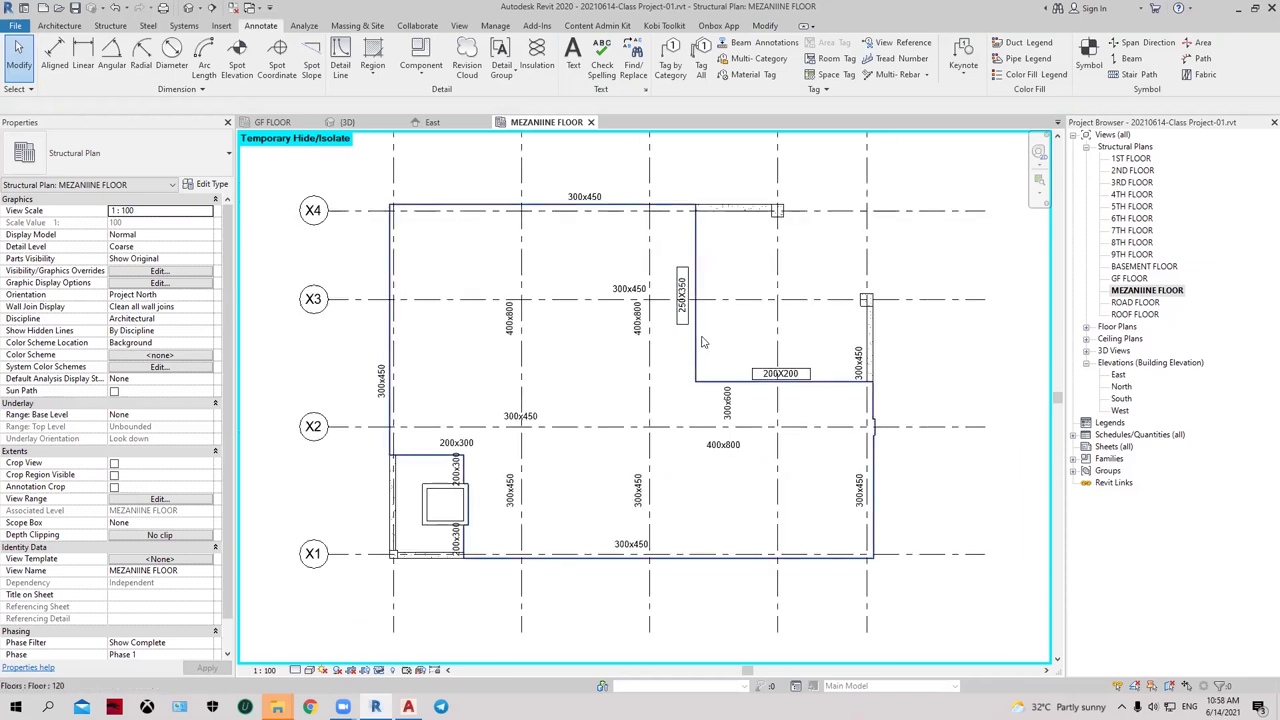
{"action": "middle_click_drag", "start_coordinate": [698, 342], "coordinate": [683, 330]}
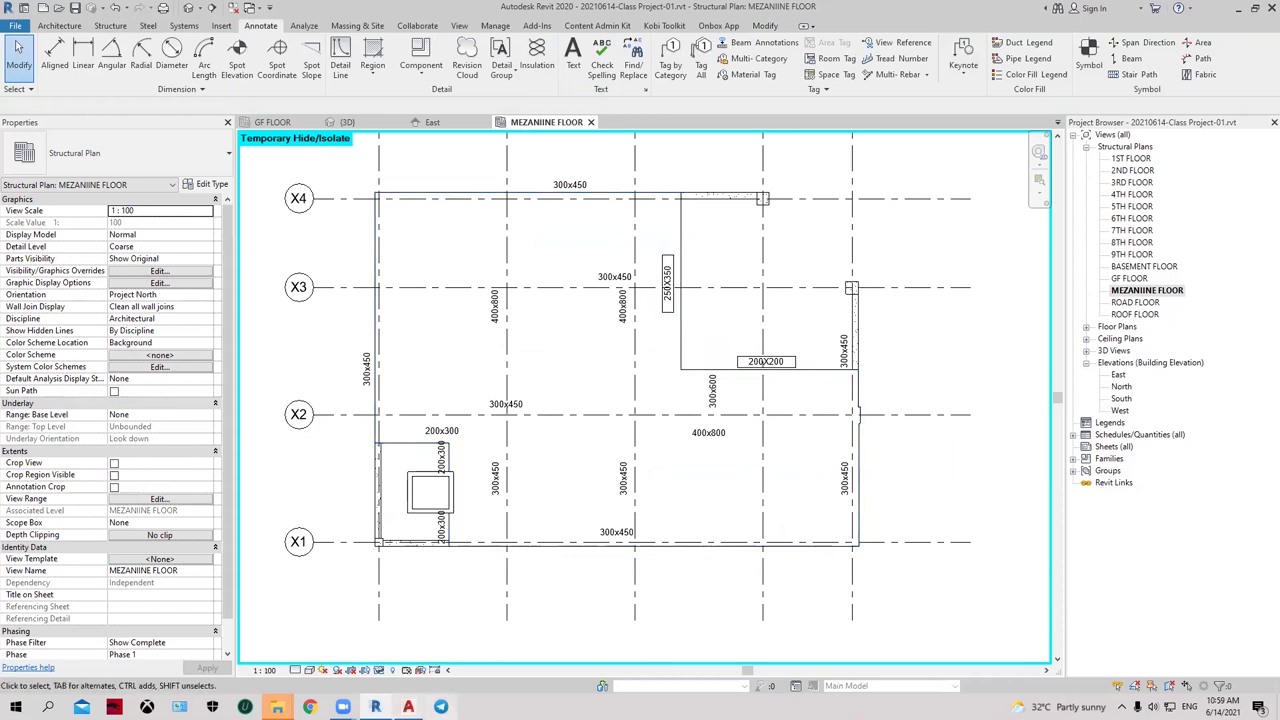
Step: Switch to AutoCAD and pan the sheet to centre the Mezzanine Floor Plan
{"action": "left_click", "coordinate": [408, 707]}
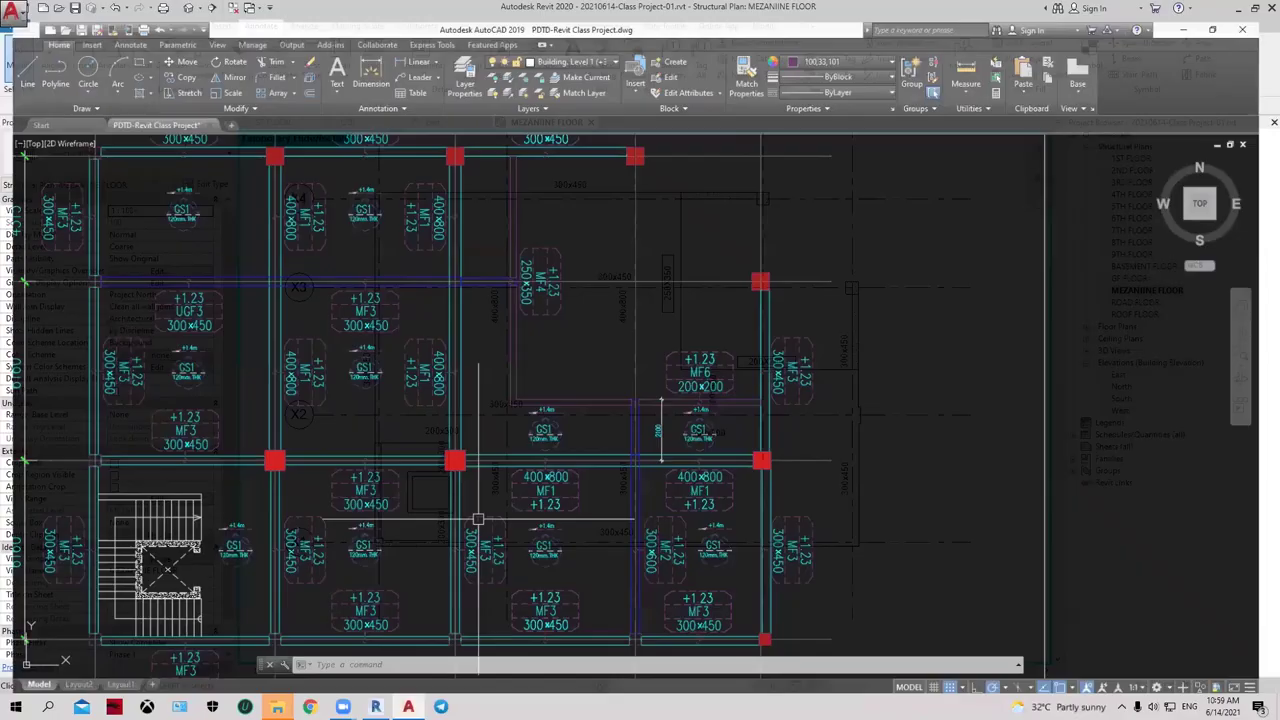
{"action": "scroll", "coordinate": [635, 358], "scroll_direction": "down", "scroll_amount": 5}
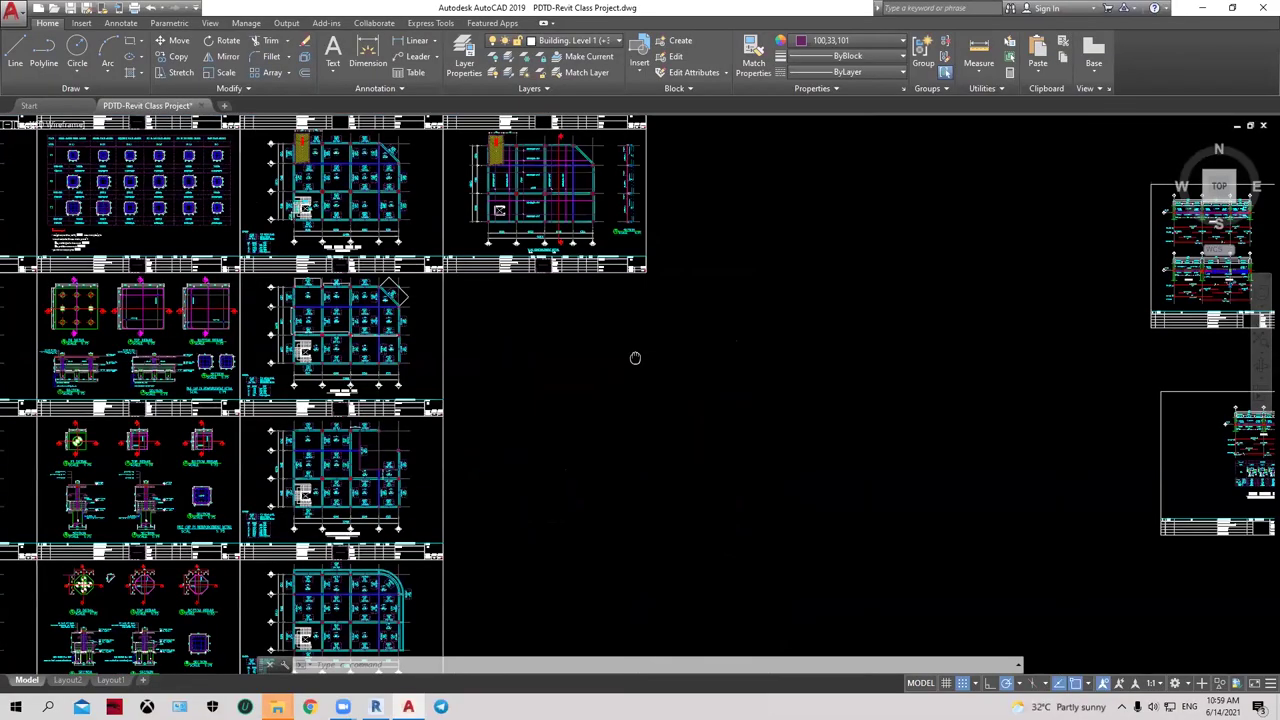
{"action": "scroll", "coordinate": [635, 358], "scroll_direction": "down", "scroll_amount": 3}
{"action": "scroll", "coordinate": [654, 289], "scroll_direction": "down", "scroll_amount": 3}
{"action": "middle_click_drag", "start_coordinate": [654, 289], "coordinate": [496, 412]}
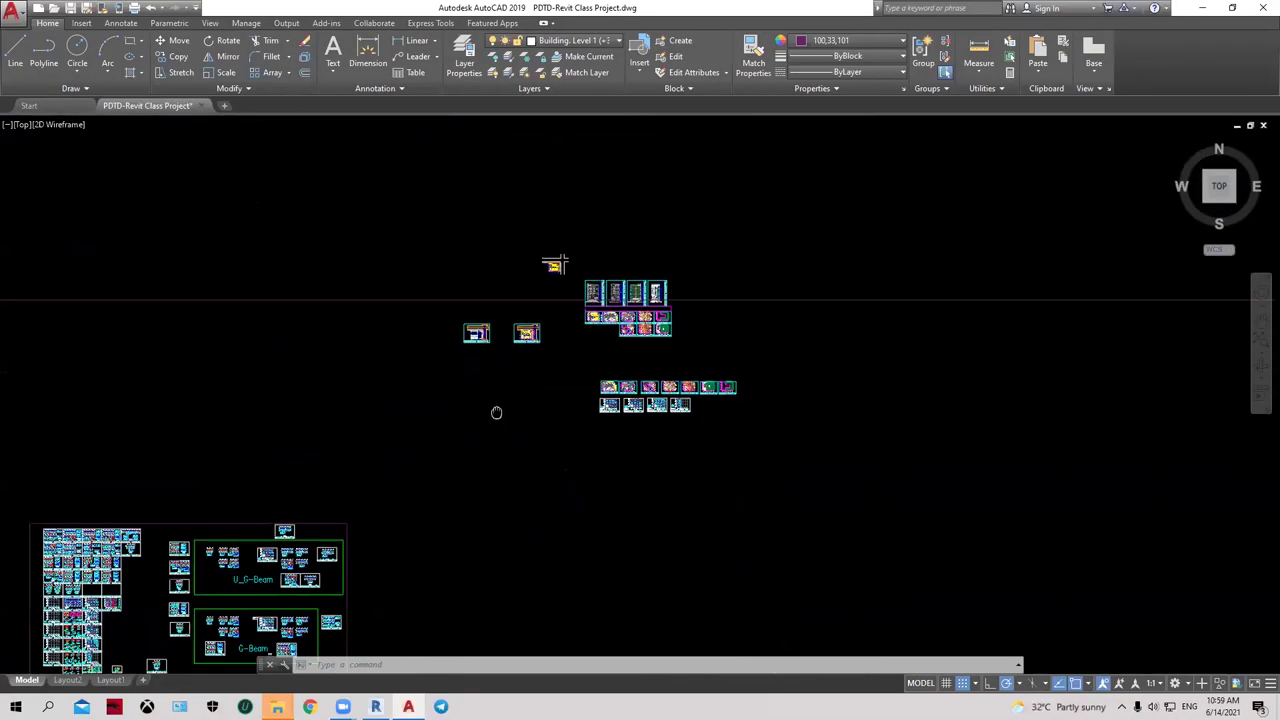
{"action": "scroll", "coordinate": [420, 425], "scroll_direction": "up", "scroll_amount": 4}
{"action": "scroll", "coordinate": [300, 440], "scroll_direction": "up", "scroll_amount": 3}
{"action": "scroll", "coordinate": [229, 450], "scroll_direction": "up", "scroll_amount": 2}
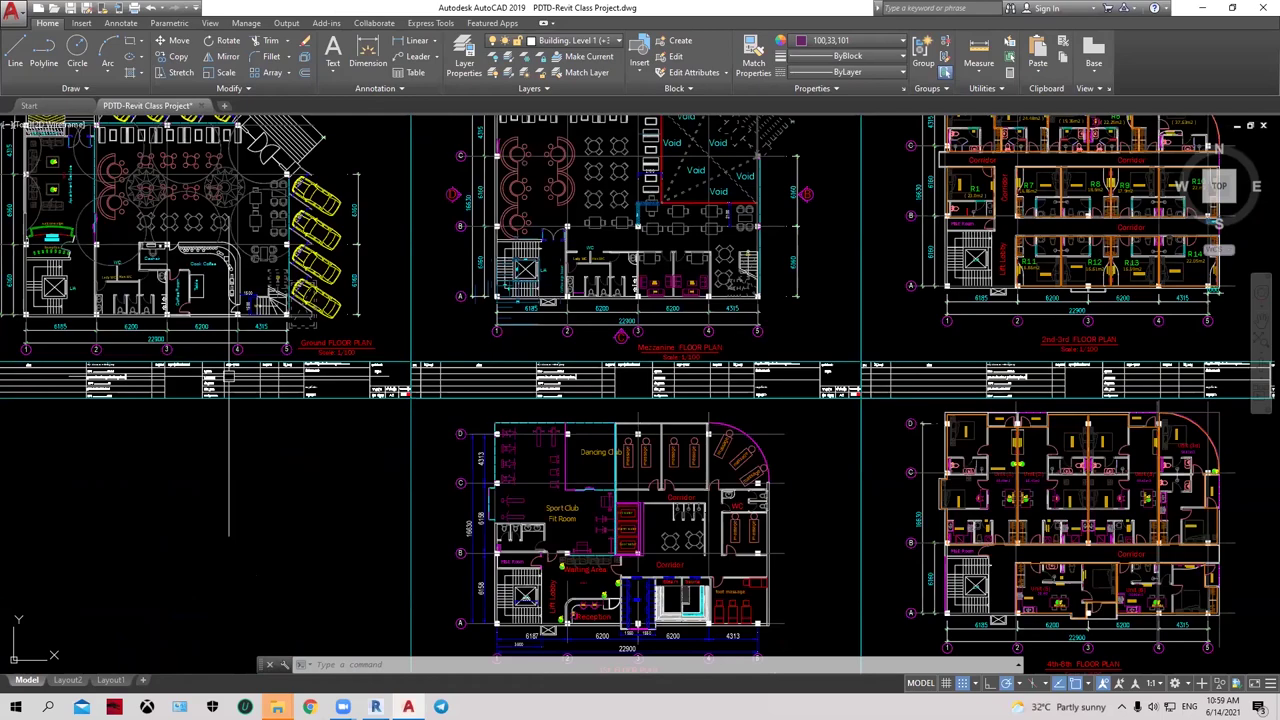
{"action": "scroll", "coordinate": [229, 370], "scroll_direction": "up", "scroll_amount": 2}
{"action": "middle_click_drag", "start_coordinate": [1211, 442], "coordinate": [436, 502]}
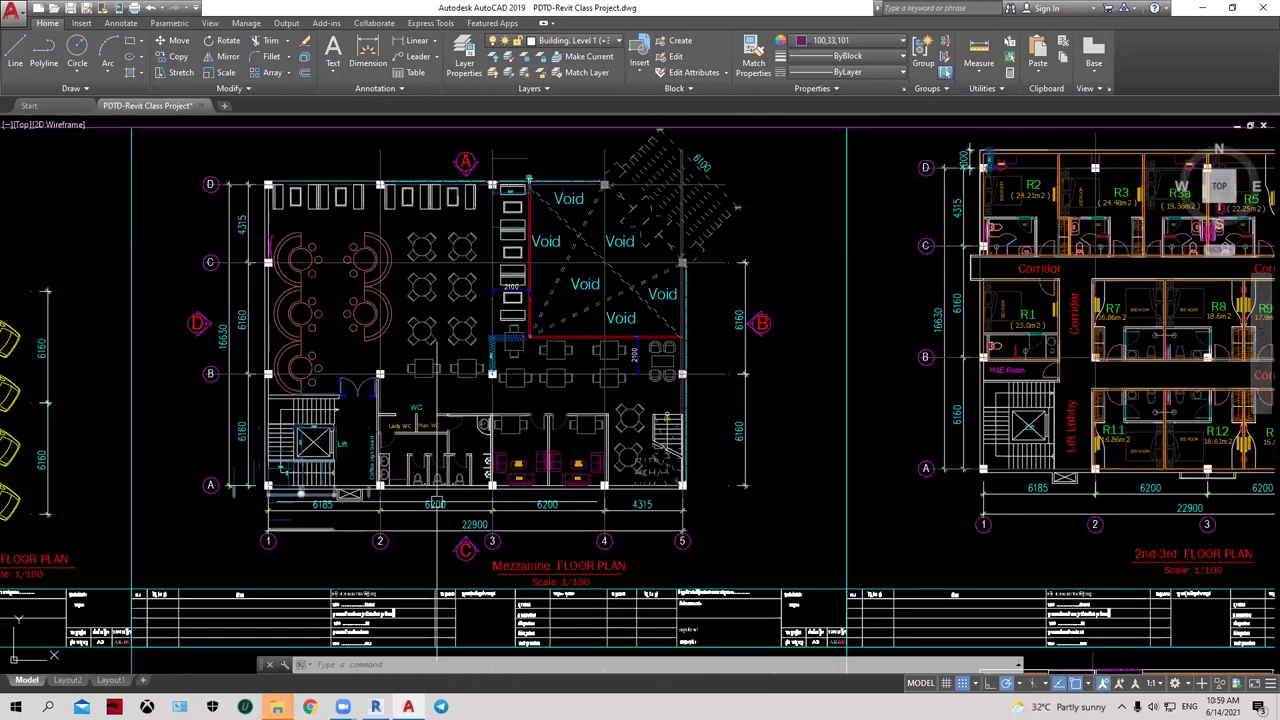
Step: Zoom into the Mezzanine Floor Plan around the WC room
{"action": "scroll", "coordinate": [598, 560], "scroll_direction": "up", "scroll_amount": 2}
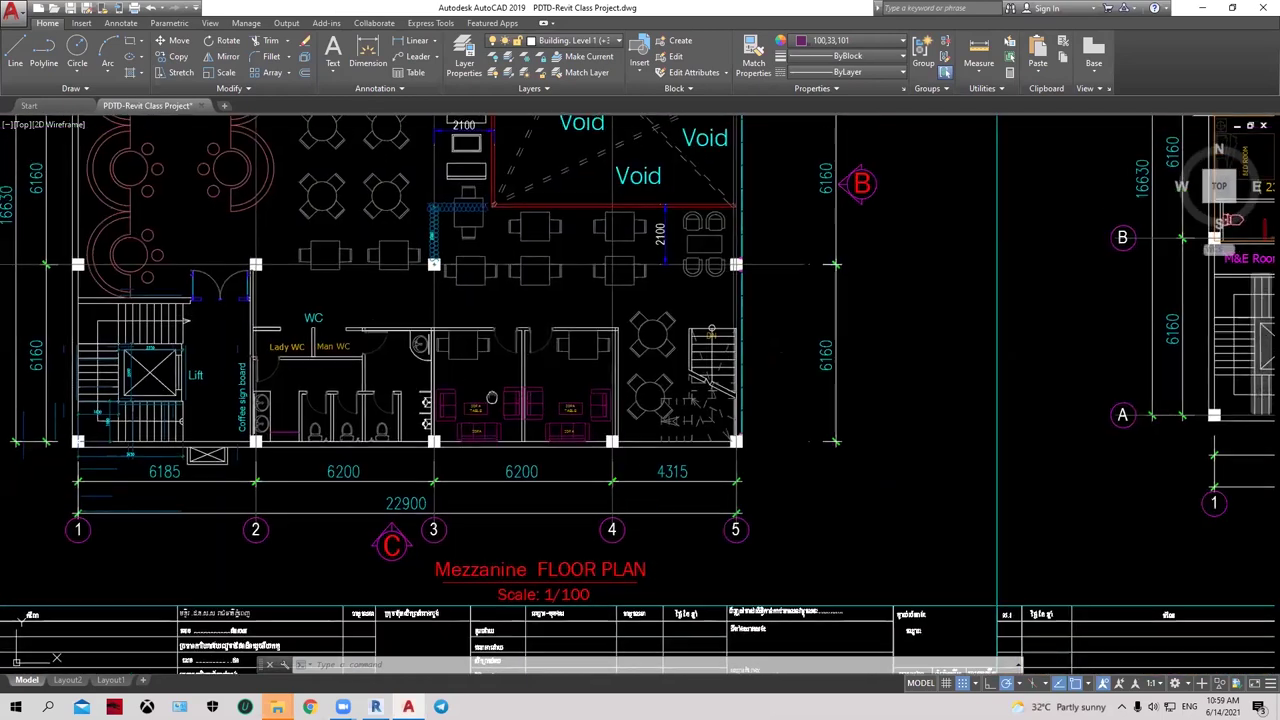
{"action": "middle_click_drag", "start_coordinate": [481, 391], "coordinate": [569, 459]}
{"action": "mouse_move", "coordinate": [521, 330]}
{"action": "middle_mouse_down"}
{"action": "mouse_move", "coordinate": [598, 383]}
{"action": "mouse_move", "coordinate": [617, 571]}
{"action": "middle_mouse_up"}
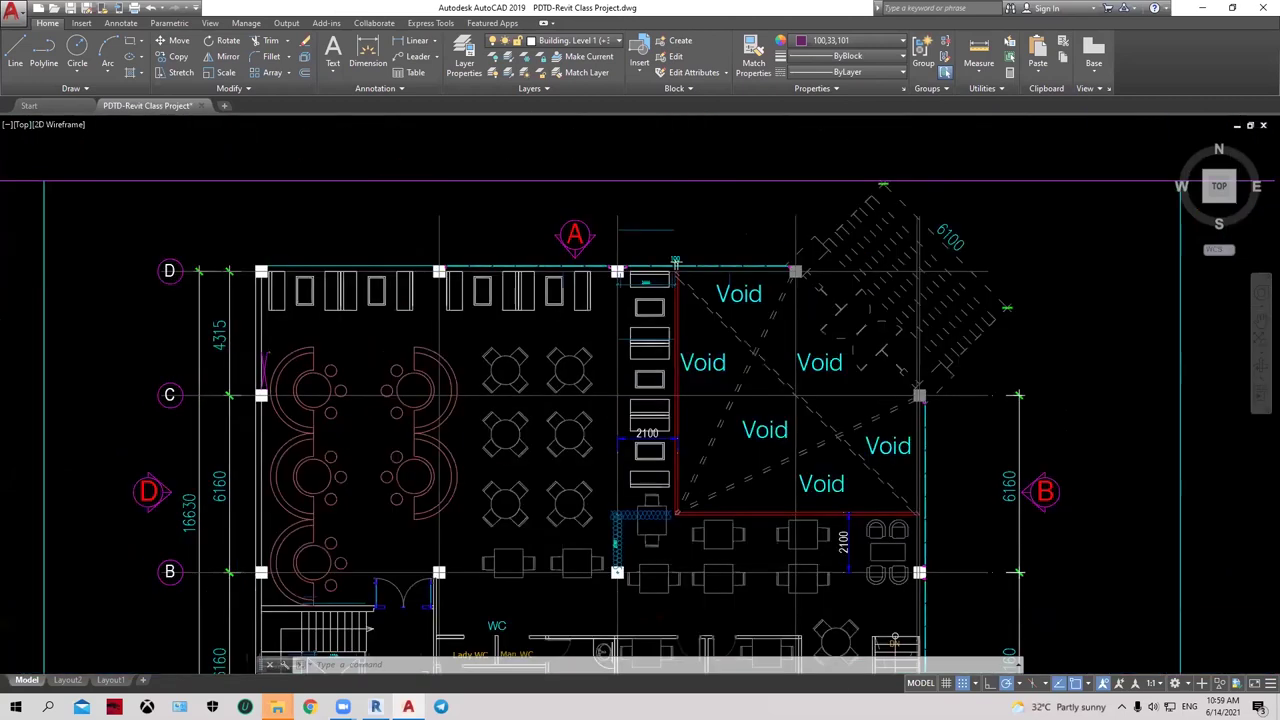
{"action": "scroll", "coordinate": [265, 340], "scroll_direction": "up", "scroll_amount": 4}
{"action": "scroll", "coordinate": [262, 365], "scroll_direction": "up", "scroll_amount": 3}
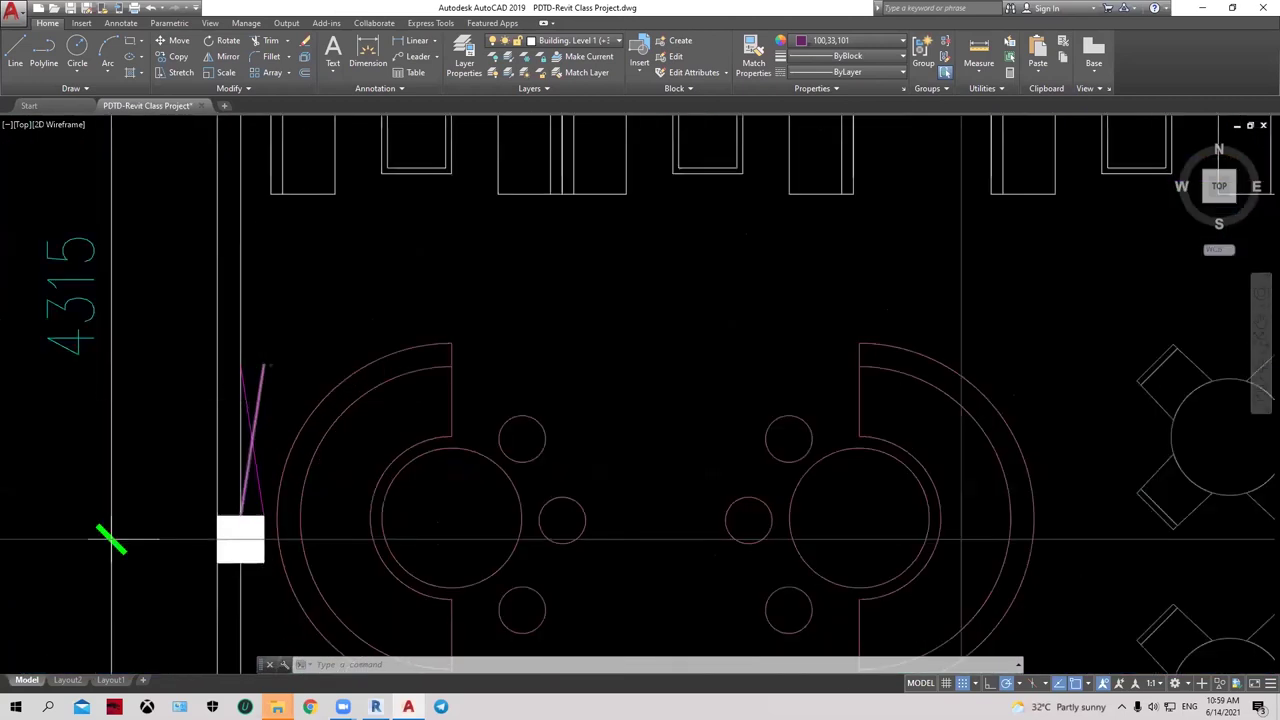
{"action": "scroll", "coordinate": [259, 381], "scroll_direction": "up", "scroll_amount": 3}
{"action": "scroll", "coordinate": [255, 375], "scroll_direction": "down", "scroll_amount": 5}
{"action": "scroll", "coordinate": [265, 367], "scroll_direction": "down", "scroll_amount": 2}
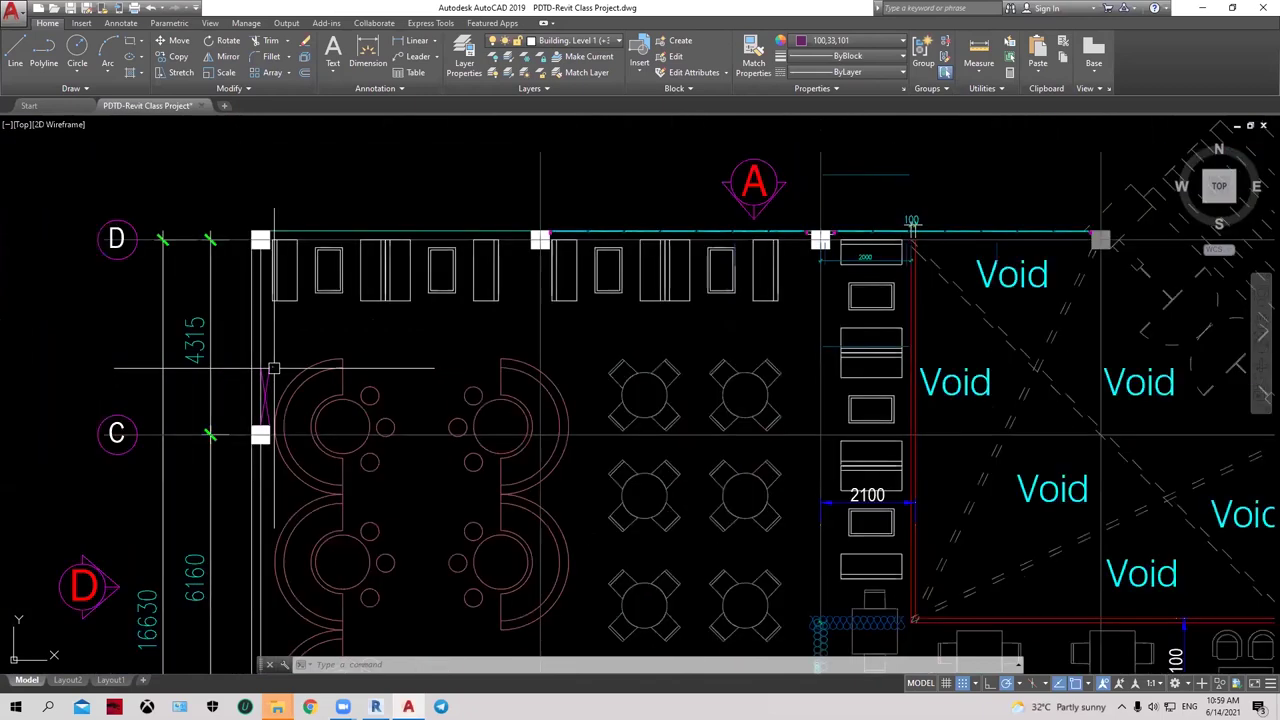
{"action": "scroll", "coordinate": [273, 368], "scroll_direction": "down", "scroll_amount": 7}
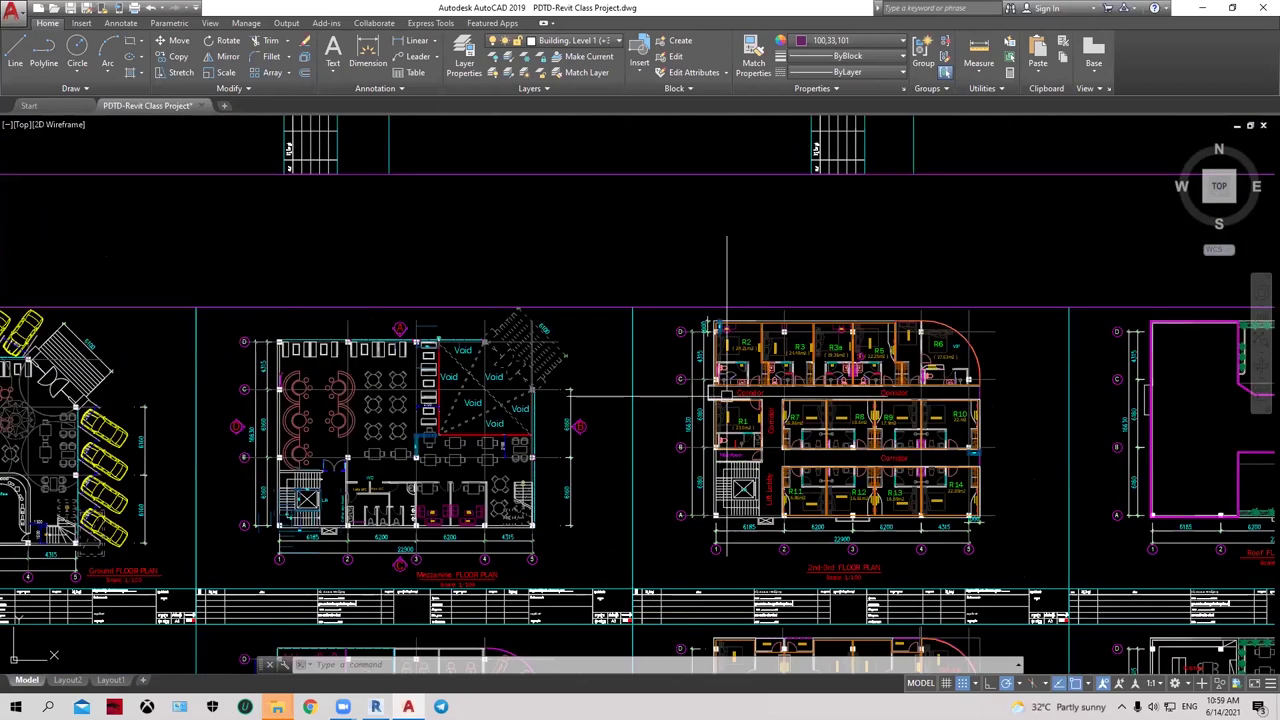
{"action": "scroll", "coordinate": [744, 380], "scroll_direction": "up", "scroll_amount": 4}
{"action": "scroll", "coordinate": [700, 376], "scroll_direction": "up", "scroll_amount": 8}
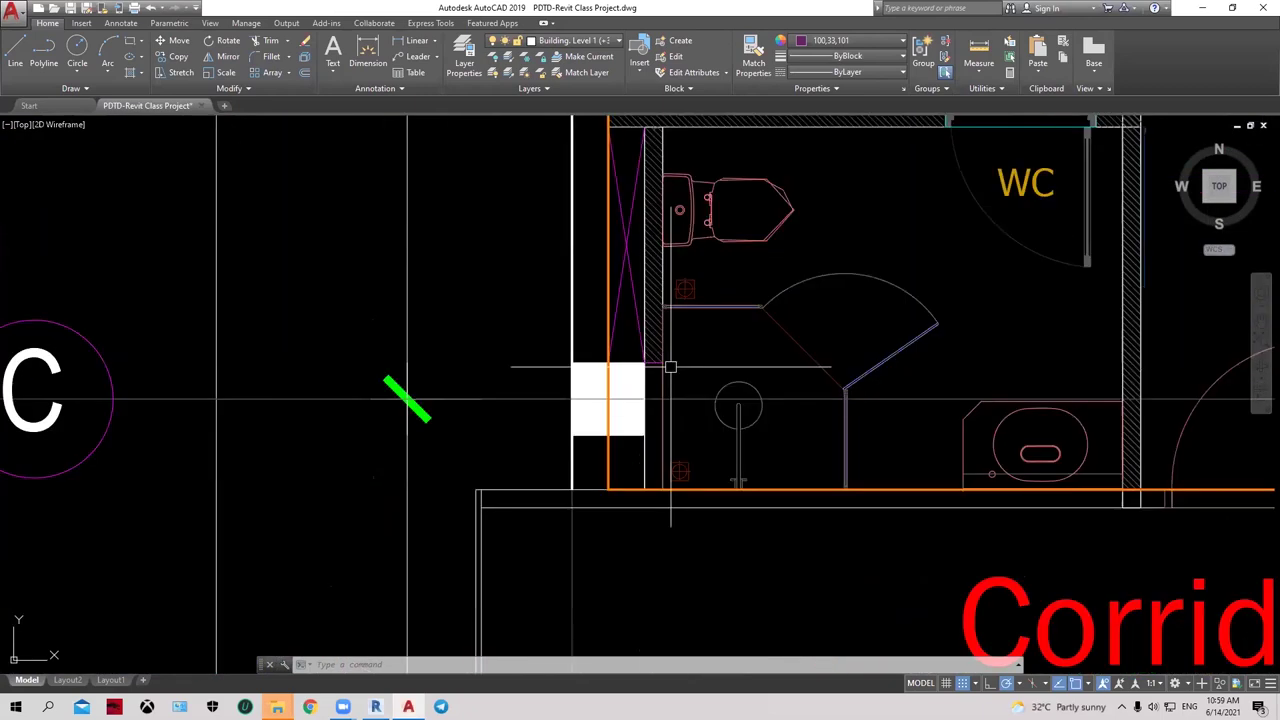
{"action": "middle_click_drag", "start_coordinate": [676, 334], "coordinate": [576, 509]}
{"action": "scroll", "coordinate": [576, 509], "scroll_direction": "down", "scroll_amount": 5}
{"action": "scroll", "coordinate": [576, 509], "scroll_direction": "down", "scroll_amount": 3}
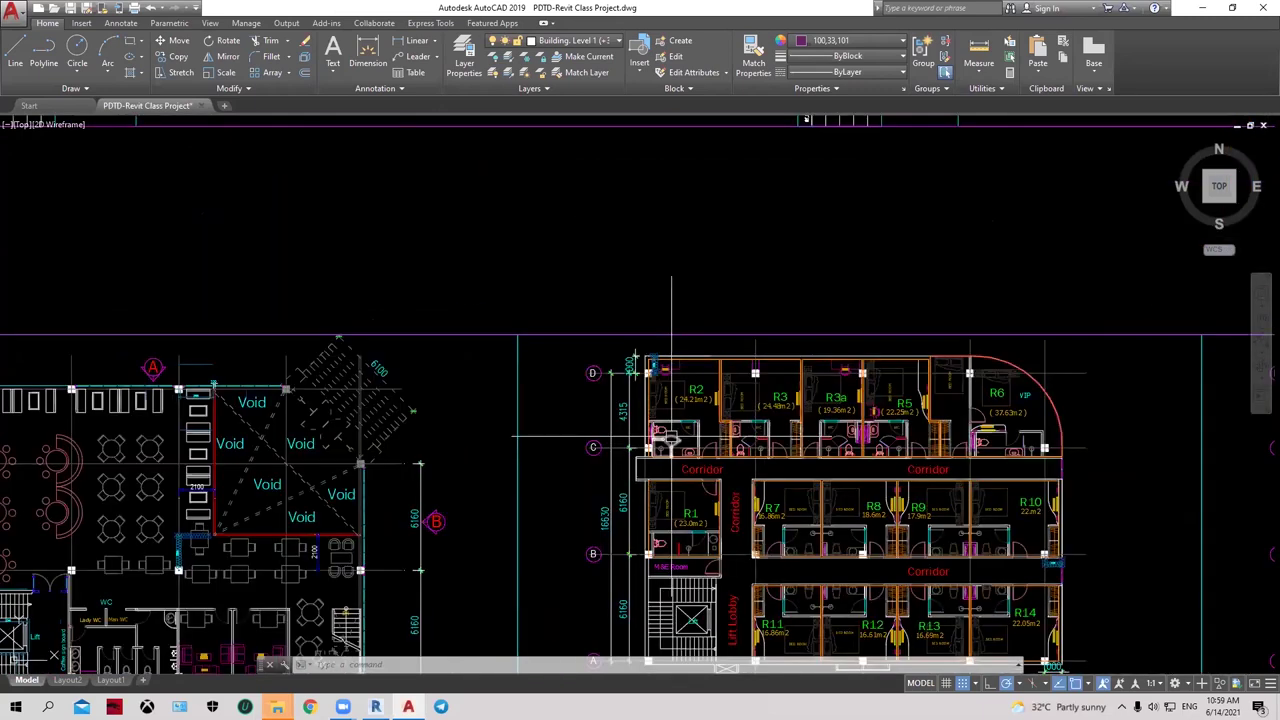
{"action": "middle_click_drag", "start_coordinate": [509, 451], "coordinate": [770, 390]}
Step: Zoom closely on the WC toilet, basin and wall beside grid C
{"action": "scroll", "coordinate": [459, 373], "scroll_direction": "up", "scroll_amount": 6}
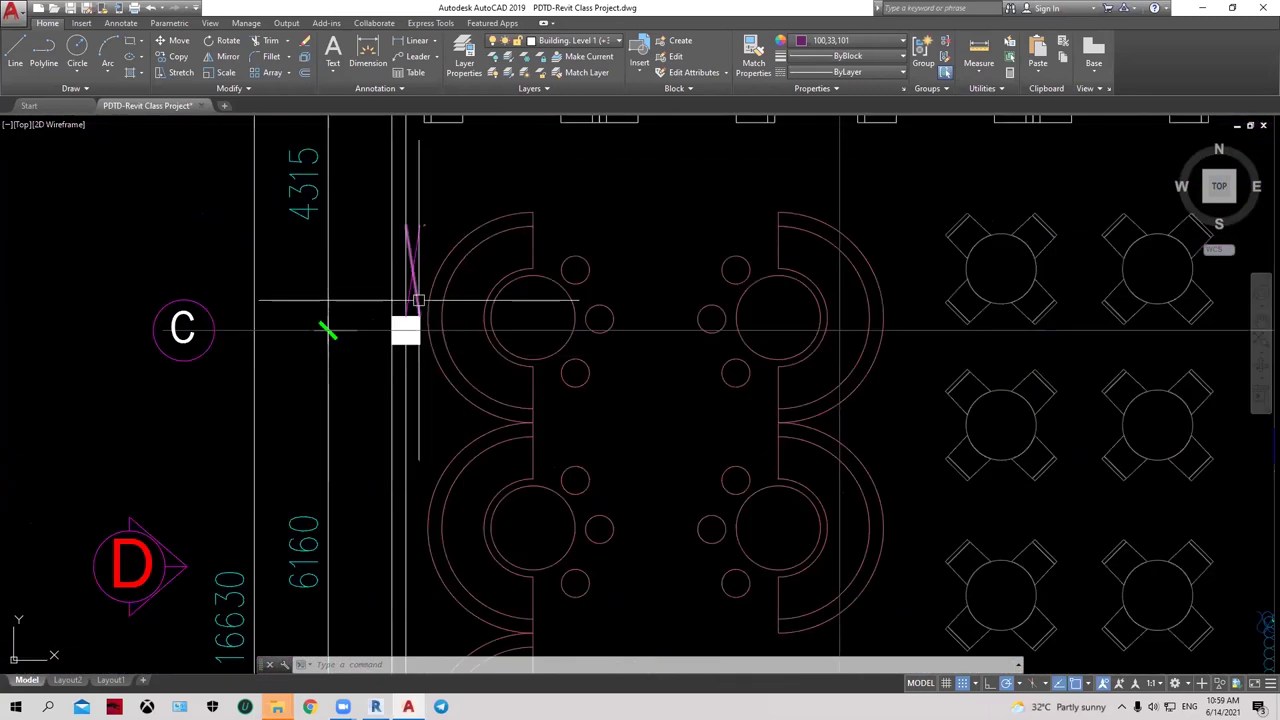
{"action": "scroll", "coordinate": [583, 480], "scroll_direction": "down", "scroll_amount": 4}
{"action": "scroll", "coordinate": [665, 338], "scroll_direction": "up", "scroll_amount": 3}
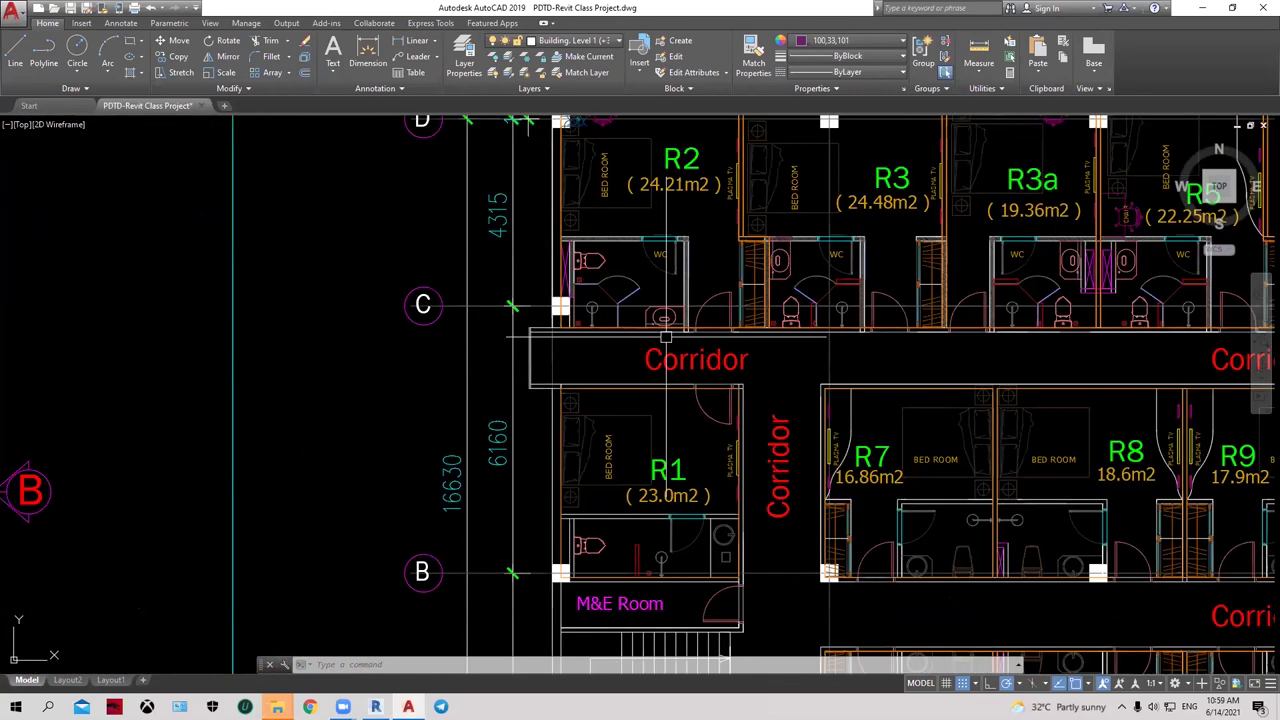
{"action": "scroll", "coordinate": [665, 338], "scroll_direction": "up", "scroll_amount": 2}
{"action": "middle_click_drag", "start_coordinate": [523, 292], "coordinate": [549, 410]}
{"action": "scroll", "coordinate": [549, 410], "scroll_direction": "up", "scroll_amount": 3}
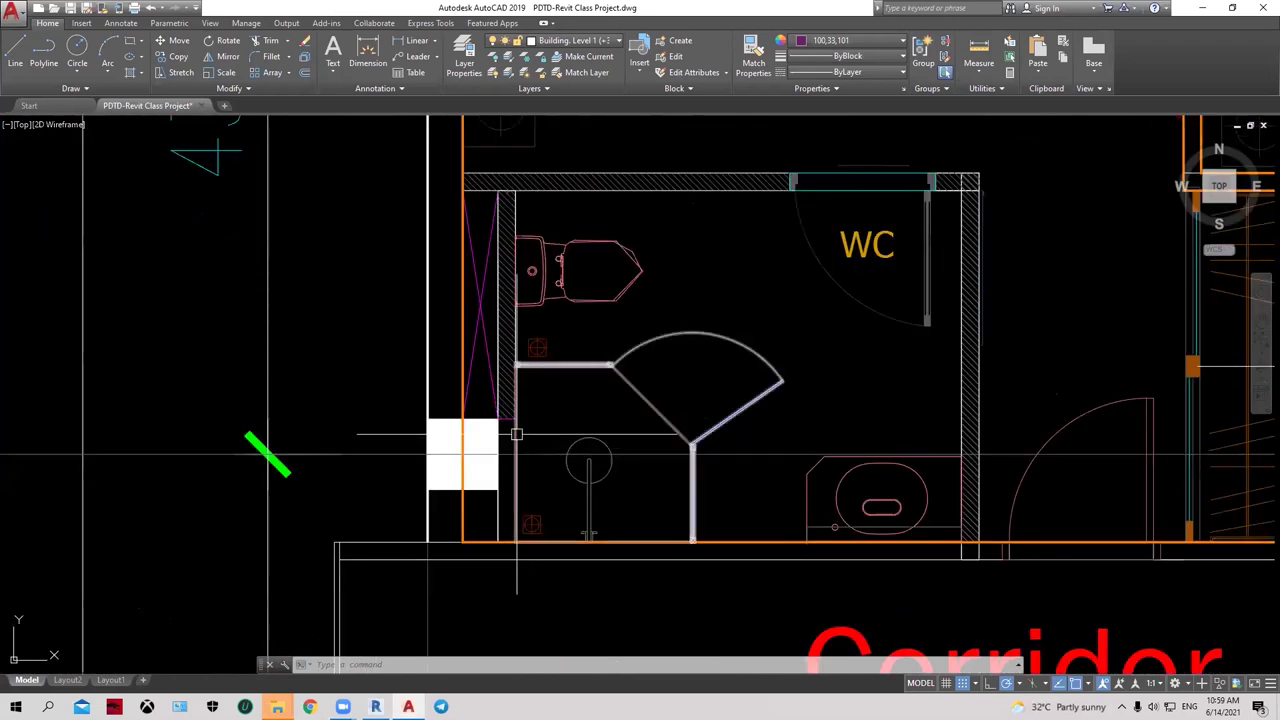
{"action": "scroll", "coordinate": [517, 443], "scroll_direction": "up", "scroll_amount": 4}
{"action": "scroll", "coordinate": [477, 420], "scroll_direction": "down", "scroll_amount": 2}
{"action": "mouse_move", "coordinate": [477, 420]}
{"action": "middle_mouse_down"}
{"action": "mouse_move", "coordinate": [443, 467]}
{"action": "mouse_move", "coordinate": [344, 358]}
{"action": "middle_mouse_up"}
{"action": "scroll", "coordinate": [443, 467], "scroll_direction": "down", "scroll_amount": 4}
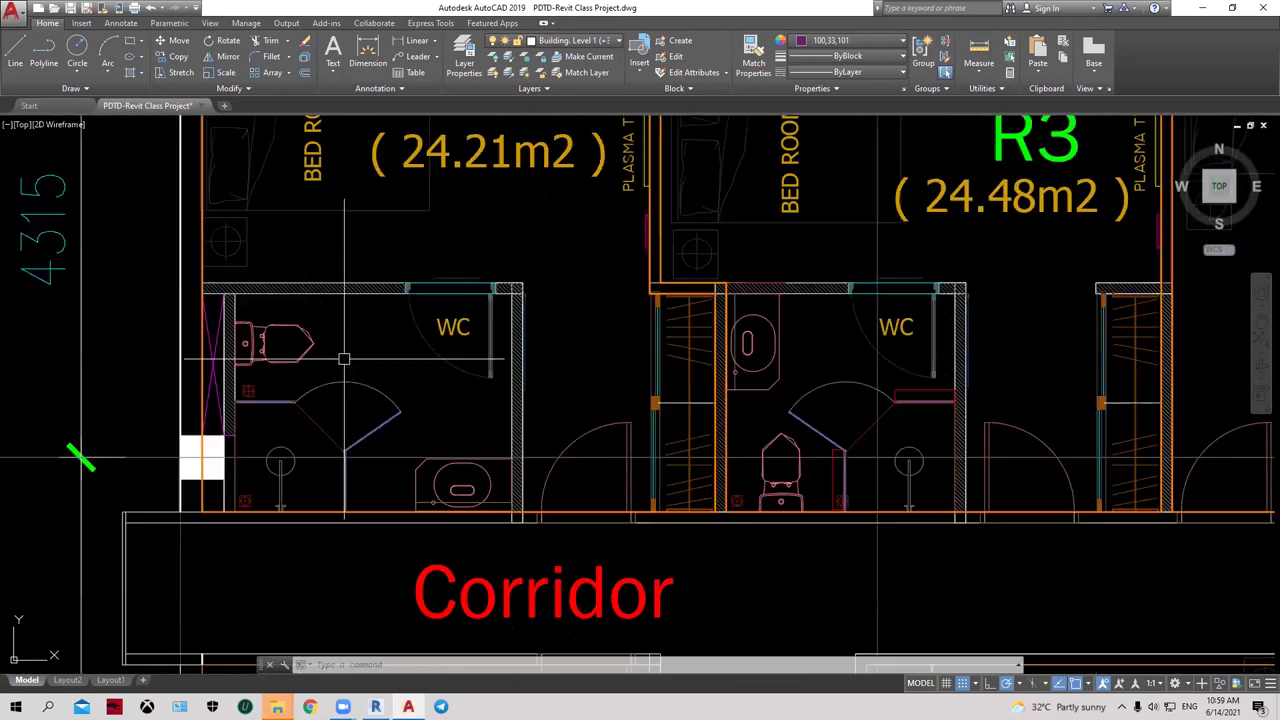
Step: Dimension the wall width beside the WC as 200 using DIM
{"action": "scroll", "coordinate": [180, 385], "scroll_direction": "up", "scroll_amount": 2}
{"action": "left_click", "coordinate": [367, 55]}
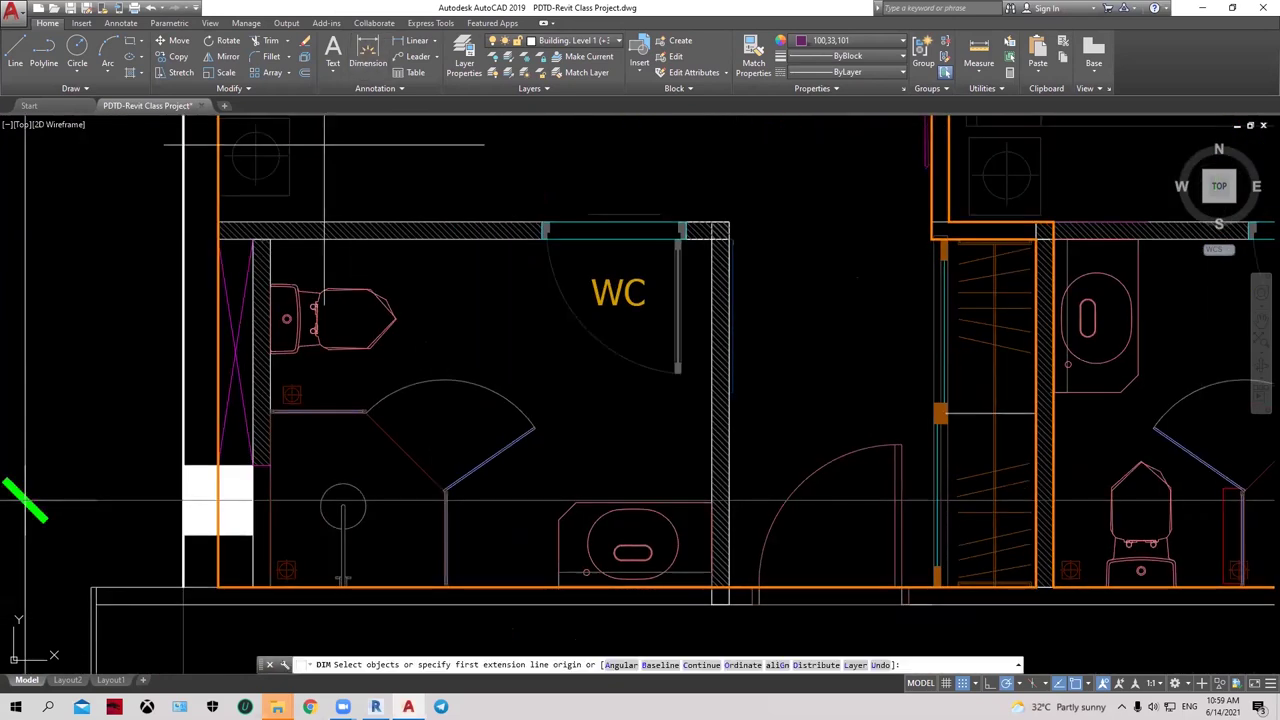
{"action": "left_click", "coordinate": [218, 238]}
{"action": "left_click", "coordinate": [253, 238]}
{"action": "left_click", "coordinate": [235, 207]}
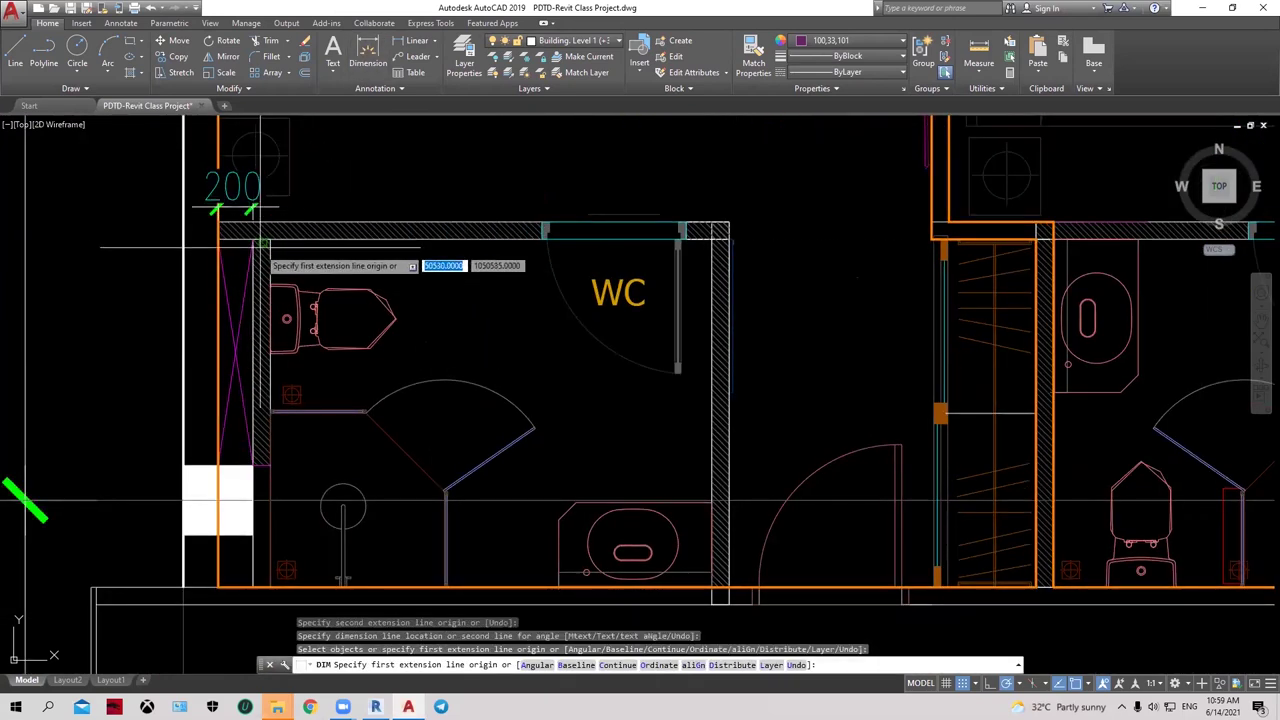
Step: Add the 1300 vertical dimension along the recess and end dimensioning
{"action": "left_click", "coordinate": [218, 240]}
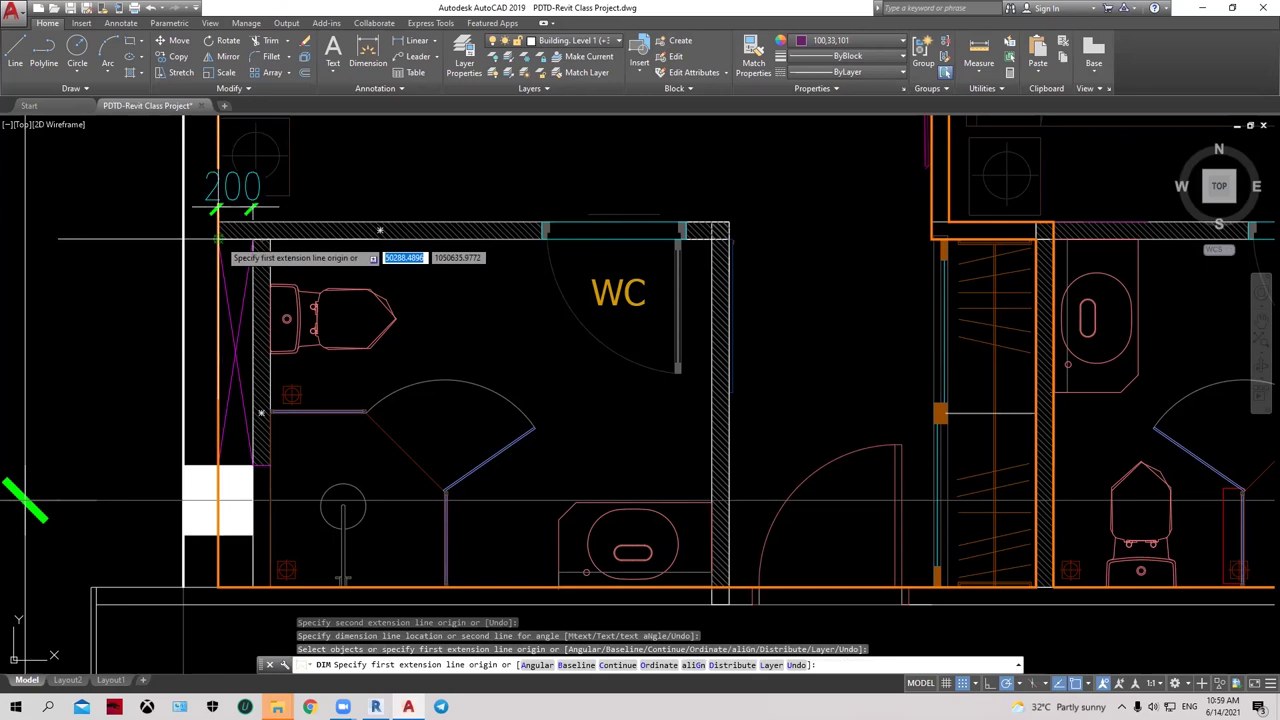
{"action": "left_click", "coordinate": [218, 466]}
{"action": "left_click", "coordinate": [160, 466]}
{"action": "right_click", "coordinate": [443, 286]}
{"action": "left_click", "coordinate": [457, 309]}
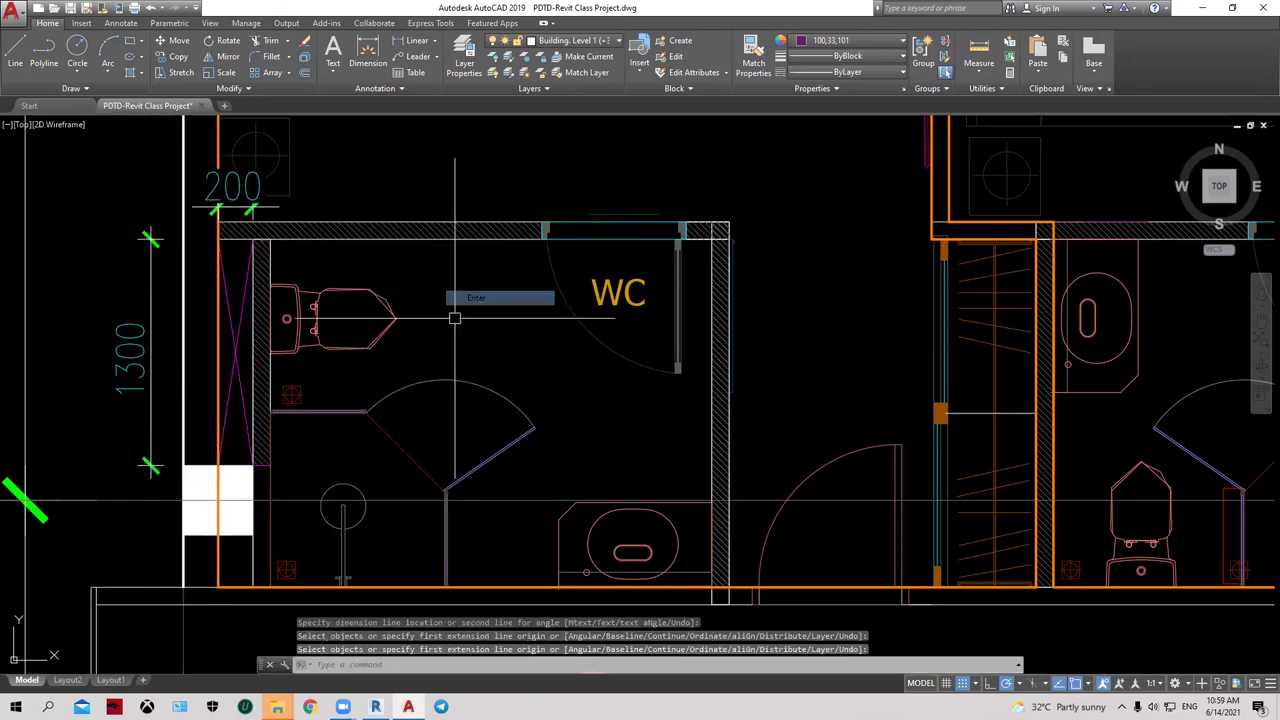
Step: Zoom and pan to review the 200 and 1300 dimensions on the plan
{"action": "scroll", "coordinate": [455, 318], "scroll_direction": "down", "scroll_amount": 2}
{"action": "scroll", "coordinate": [455, 318], "scroll_direction": "down", "scroll_amount": 4}
{"action": "middle_click_drag", "start_coordinate": [300, 370], "coordinate": [360, 350]}
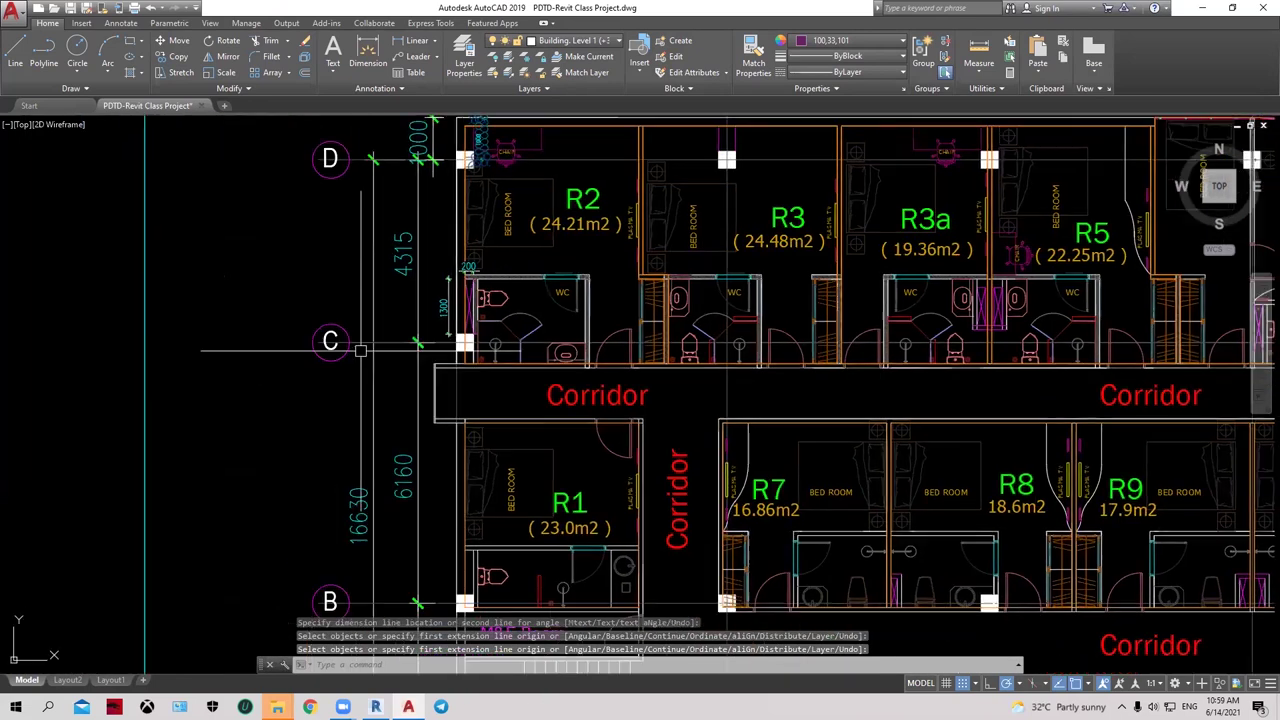
{"action": "scroll", "coordinate": [360, 350], "scroll_direction": "down", "scroll_amount": 3}
{"action": "scroll", "coordinate": [360, 350], "scroll_direction": "up", "scroll_amount": 3}
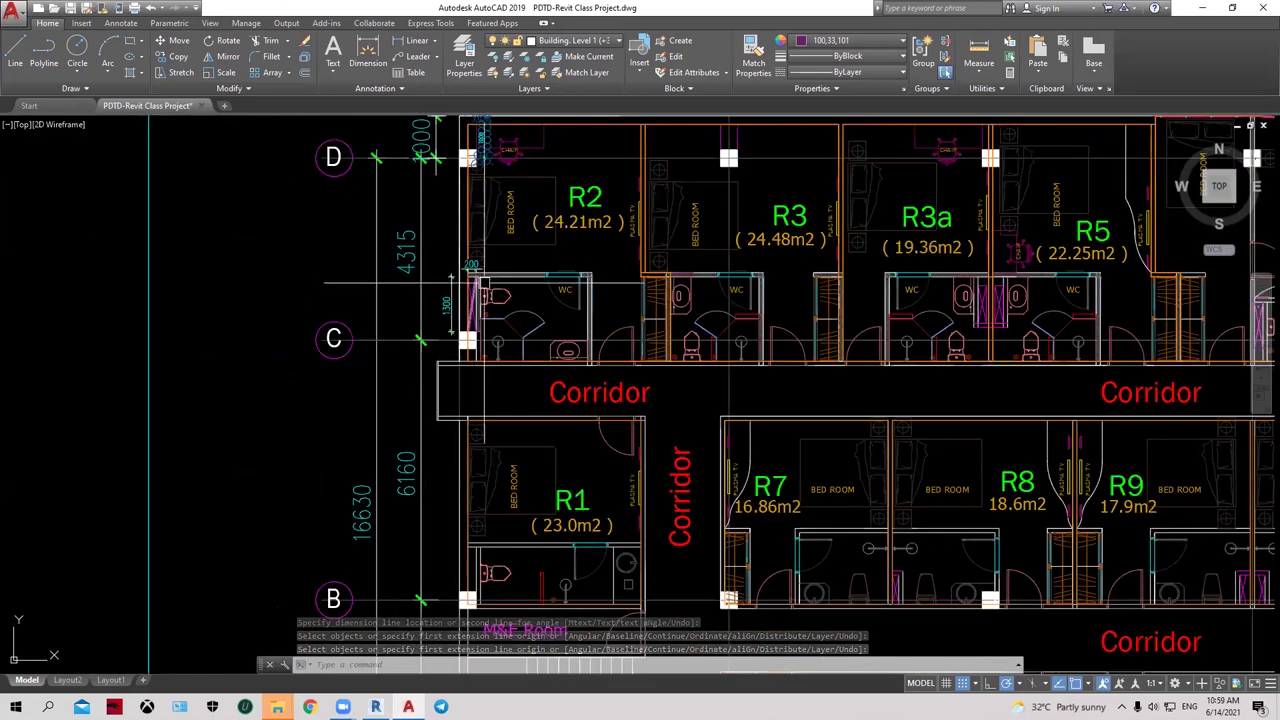
{"action": "scroll", "coordinate": [460, 299], "scroll_direction": "up", "scroll_amount": 2}
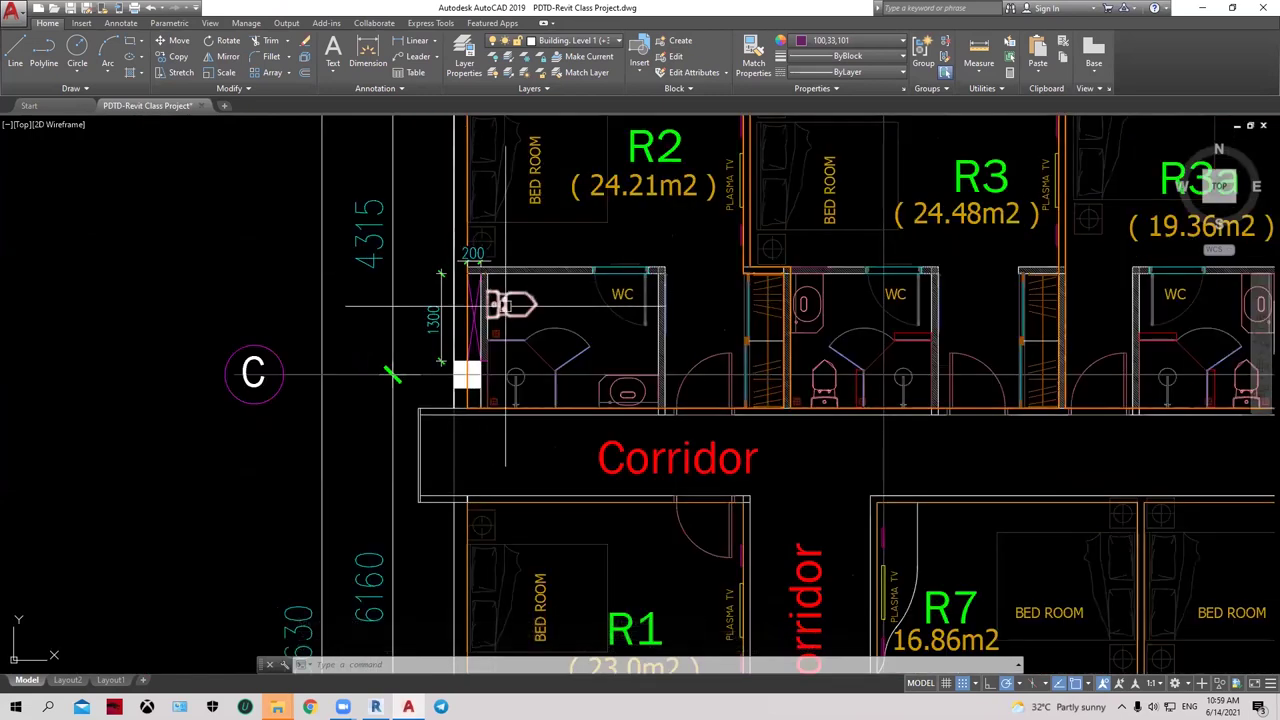
{"action": "scroll", "coordinate": [491, 368], "scroll_direction": "up", "scroll_amount": 5}
{"action": "scroll", "coordinate": [277, 337], "scroll_direction": "down", "scroll_amount": 3}
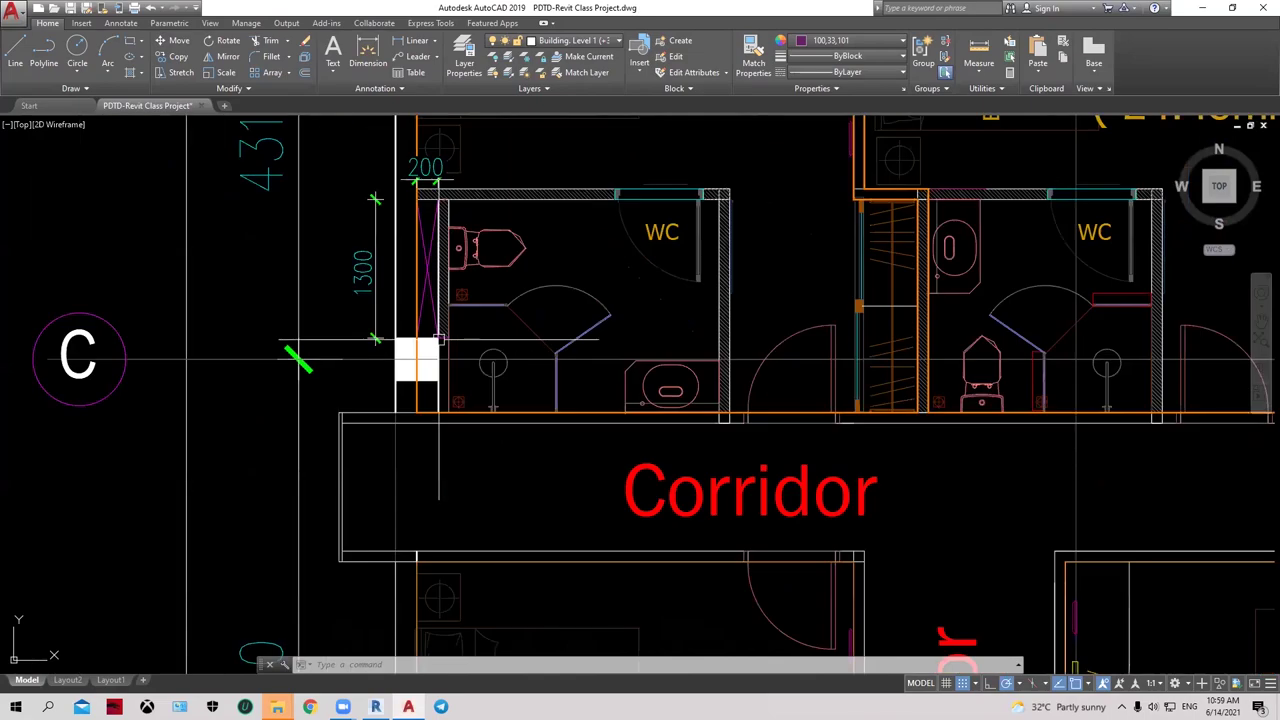
{"action": "scroll", "coordinate": [277, 337], "scroll_direction": "down", "scroll_amount": 2}
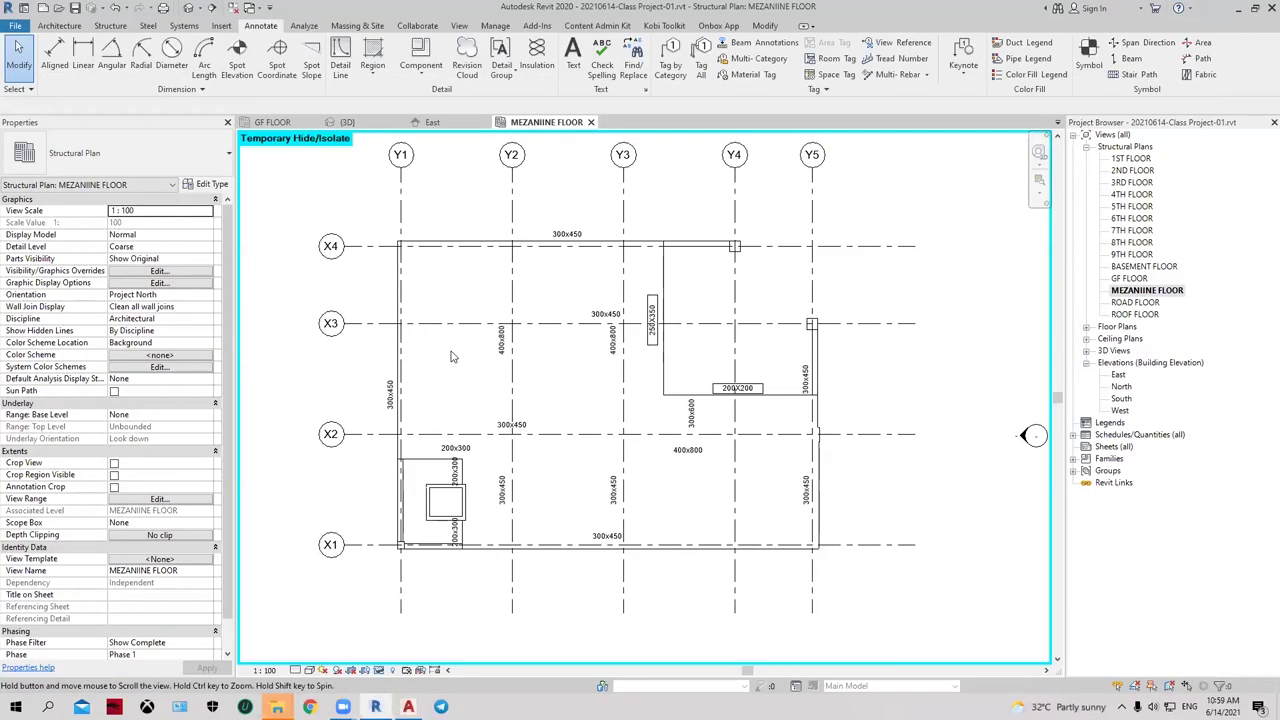
Step: Zoom over the slab outline on Revit's MEZANIINE FLOOR plan, then return to AutoCAD
{"action": "scroll", "coordinate": [412, 340], "scroll_direction": "up", "scroll_amount": 3}
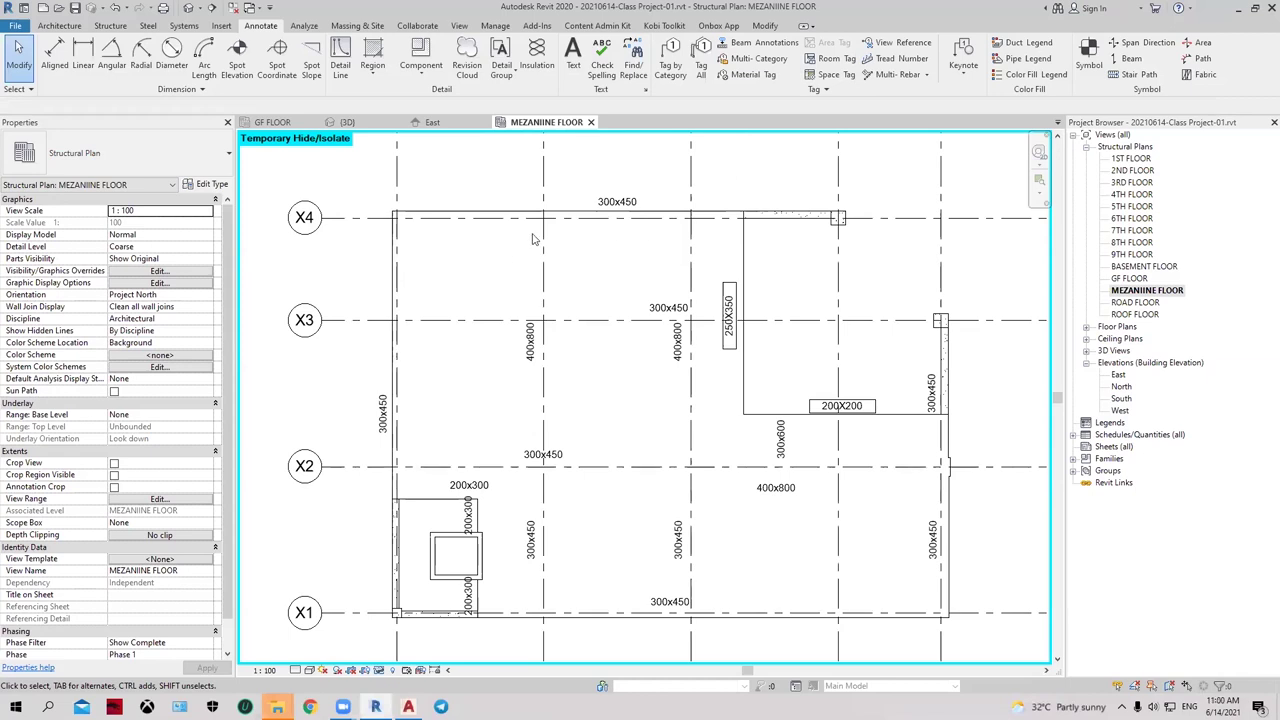
{"action": "scroll", "coordinate": [570, 209], "scroll_direction": "down", "scroll_amount": 1}
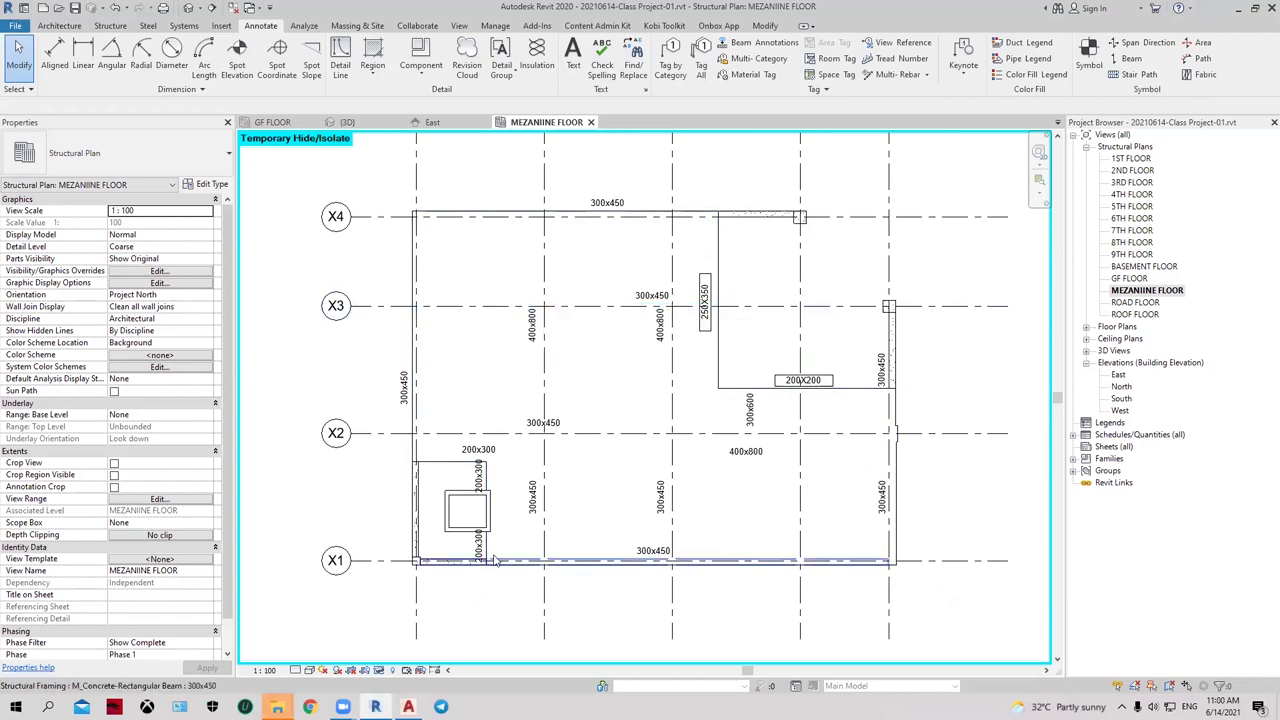
{"action": "key", "text": "alt+Tab"}
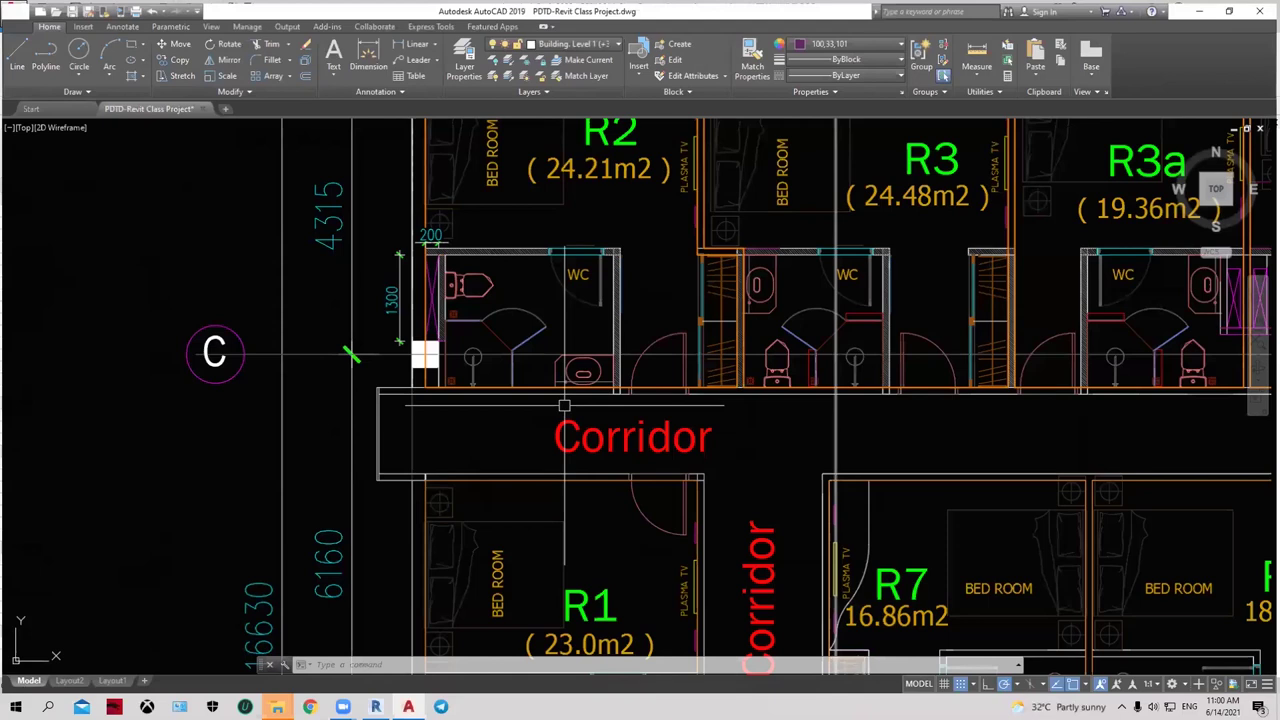
Step: Zoom into grid C on the AutoCAD Mezzanine plan, then minimize AutoCAD to show Revit
{"action": "scroll", "coordinate": [564, 405], "scroll_direction": "down", "scroll_amount": 5}
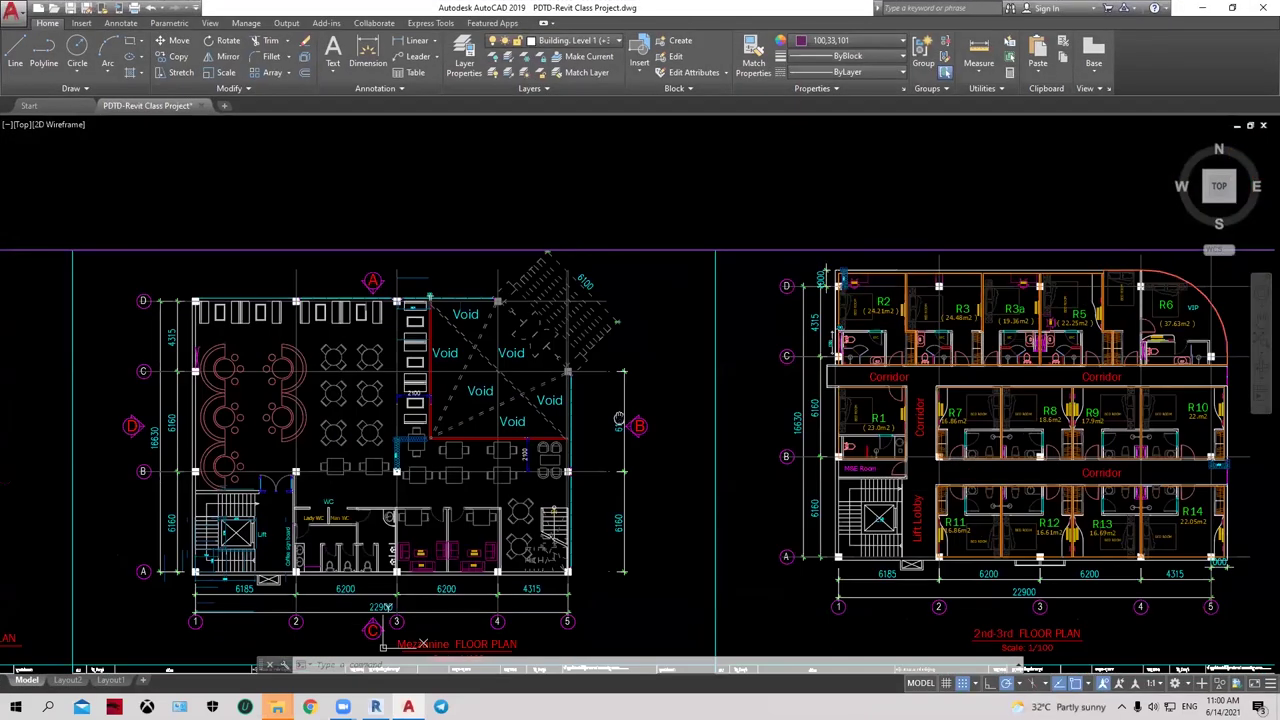
{"action": "scroll", "coordinate": [619, 420], "scroll_direction": "up", "scroll_amount": 2}
{"action": "scroll", "coordinate": [360, 330], "scroll_direction": "up", "scroll_amount": 3}
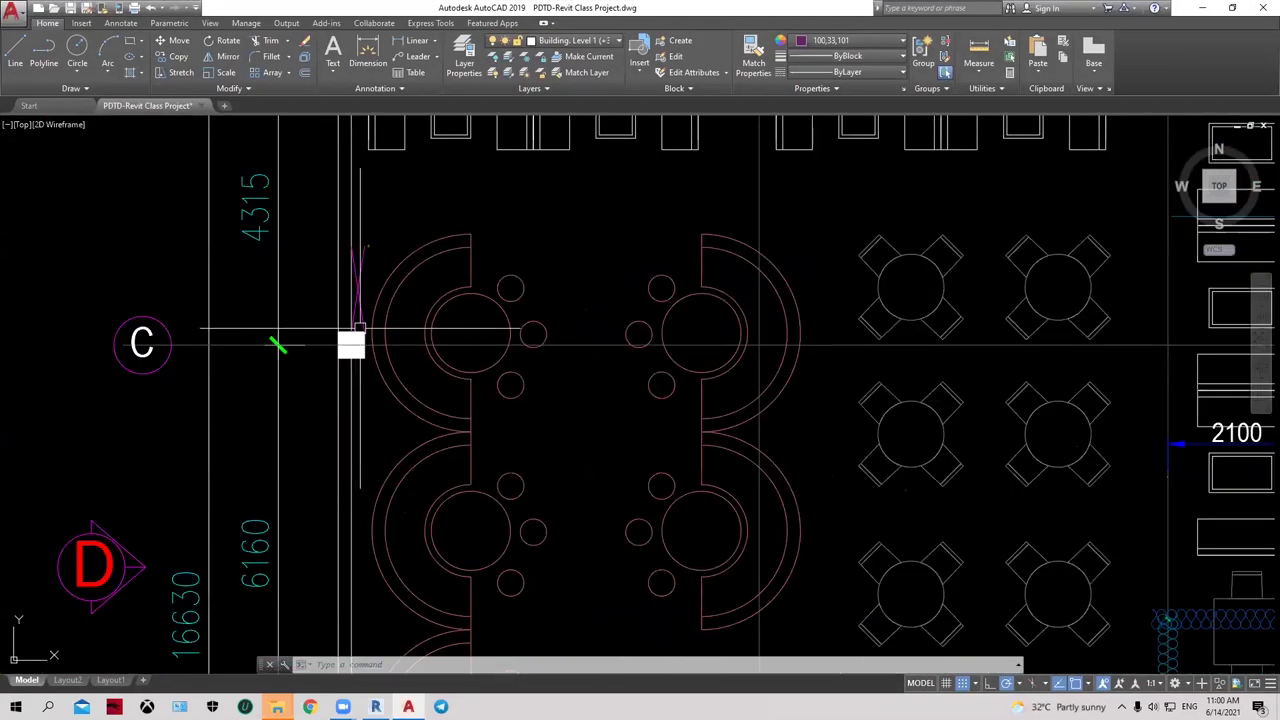
{"action": "left_click", "coordinate": [1212, 8]}
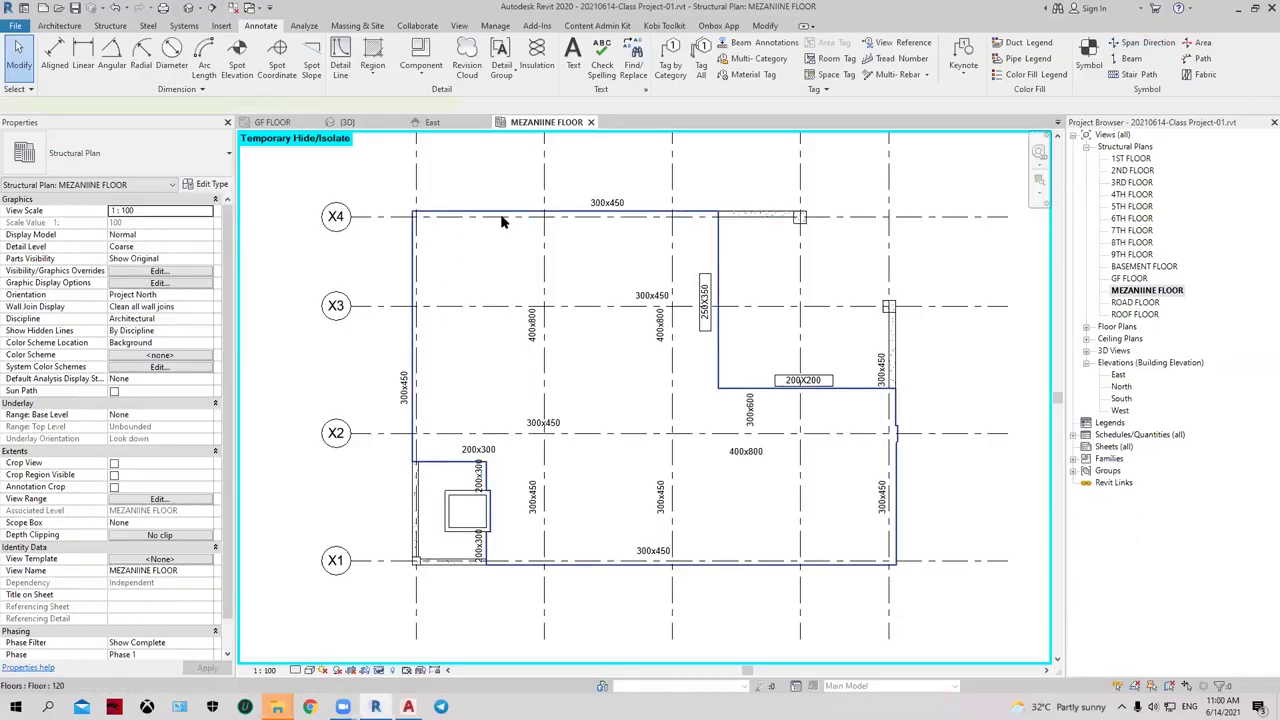
Step: Select the Mezzanine slab and enter Edit Boundary to show its L-shaped sketch
{"action": "left_click", "coordinate": [503, 221]}
{"action": "scroll", "coordinate": [444, 385], "scroll_direction": "up", "scroll_amount": 2}
{"action": "scroll", "coordinate": [444, 385], "scroll_direction": "up", "scroll_amount": 2}
{"action": "scroll", "coordinate": [441, 416], "scroll_direction": "down", "scroll_amount": 1}
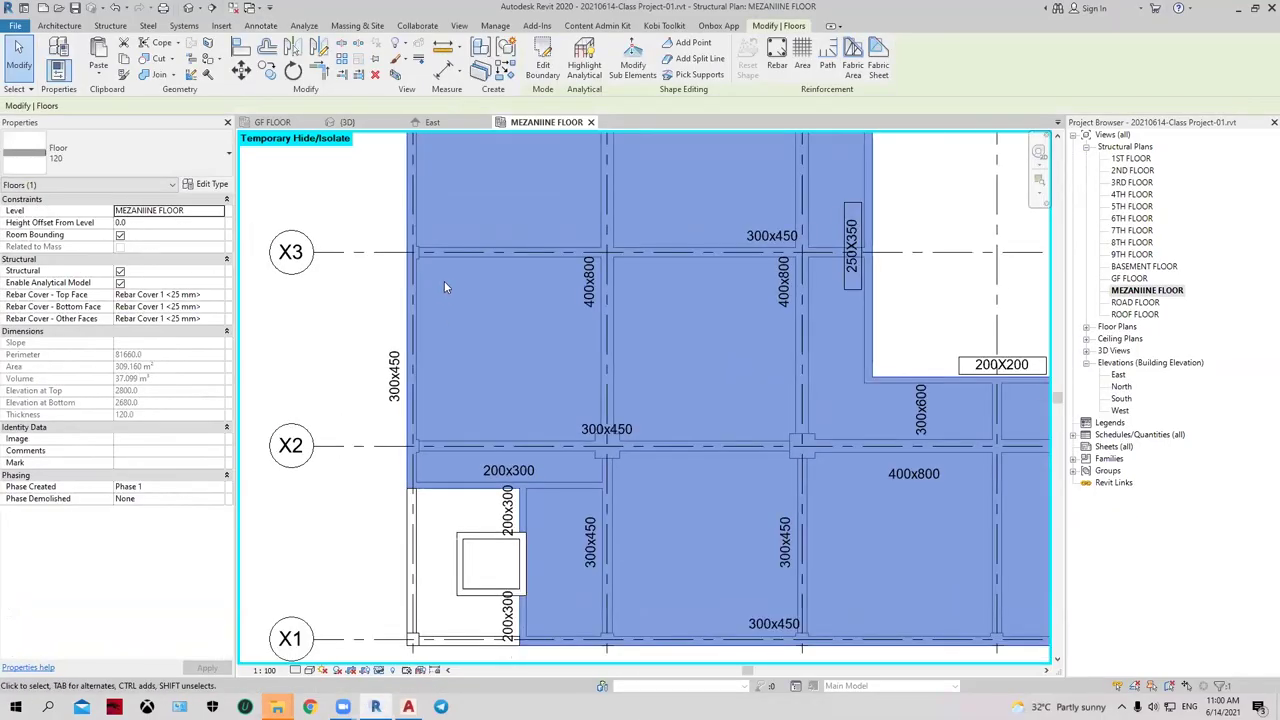
{"action": "middle_click_drag", "start_coordinate": [446, 287], "coordinate": [446, 430]}
{"action": "scroll", "coordinate": [446, 430], "scroll_direction": "up", "scroll_amount": 1}
{"action": "scroll", "coordinate": [446, 430], "scroll_direction": "up", "scroll_amount": 2}
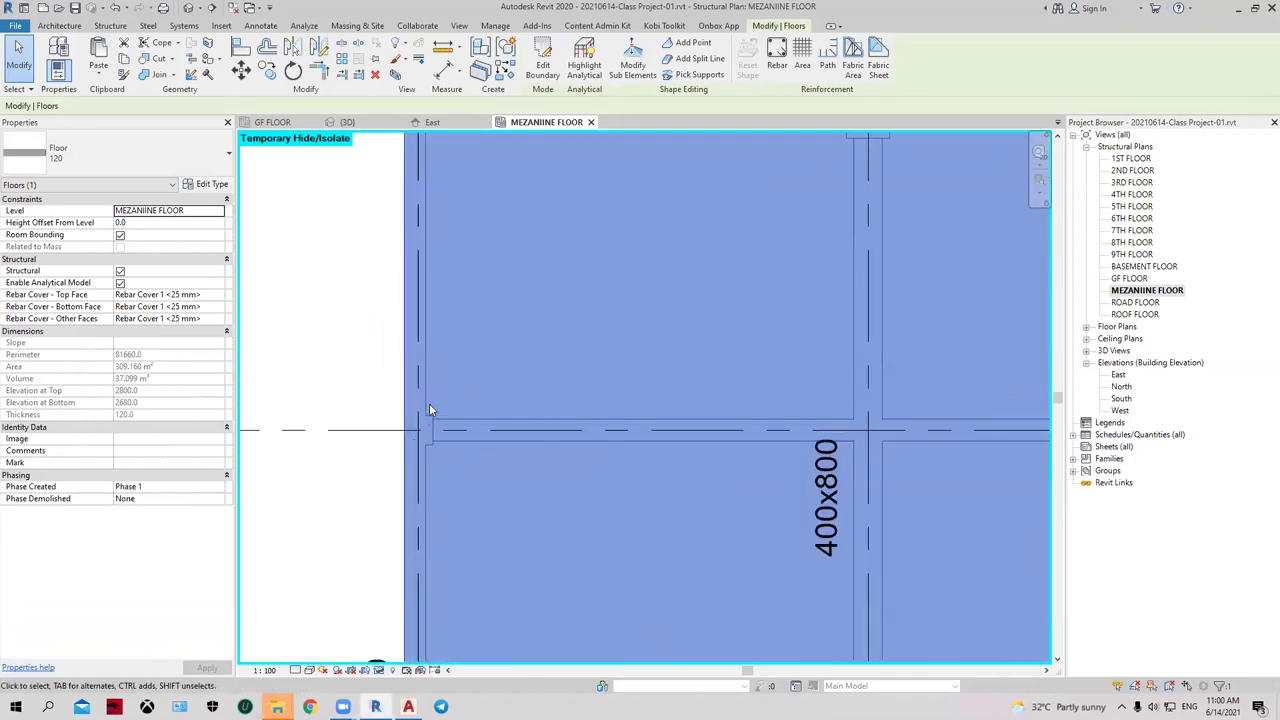
{"action": "scroll", "coordinate": [429, 403], "scroll_direction": "down", "scroll_amount": 2}
{"action": "scroll", "coordinate": [429, 399], "scroll_direction": "down", "scroll_amount": 1}
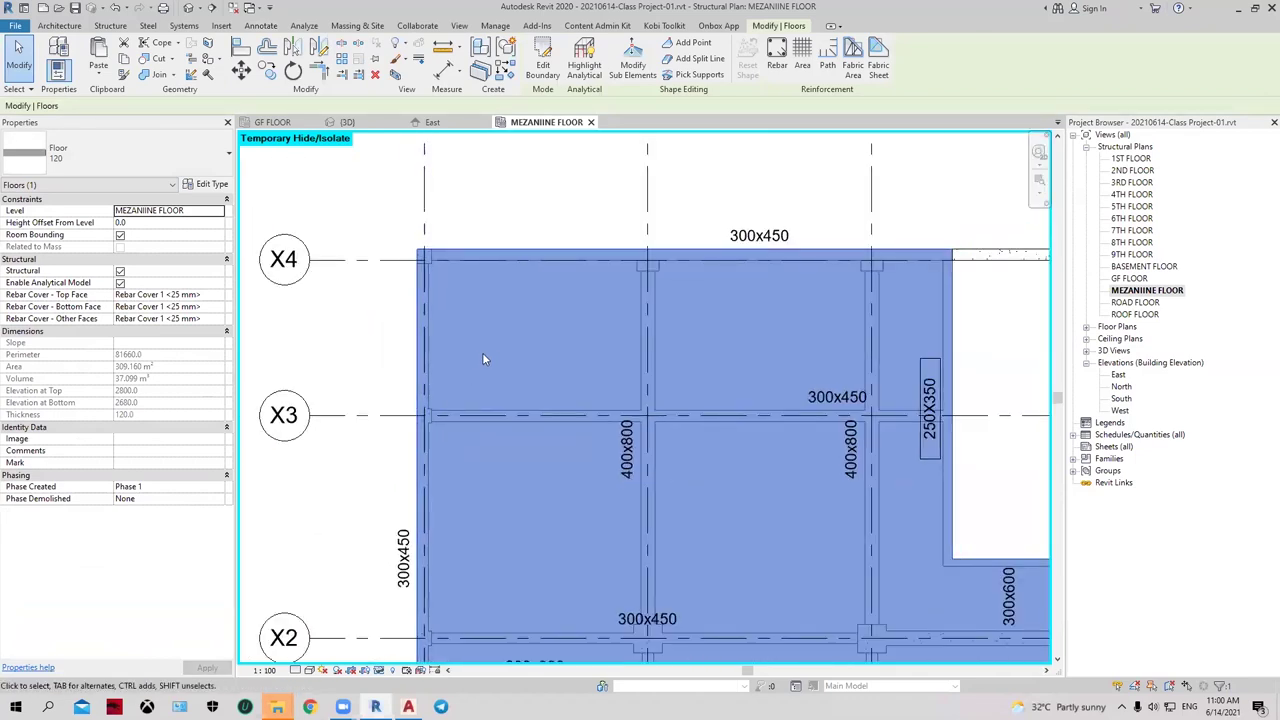
{"action": "left_click", "coordinate": [548, 62]}
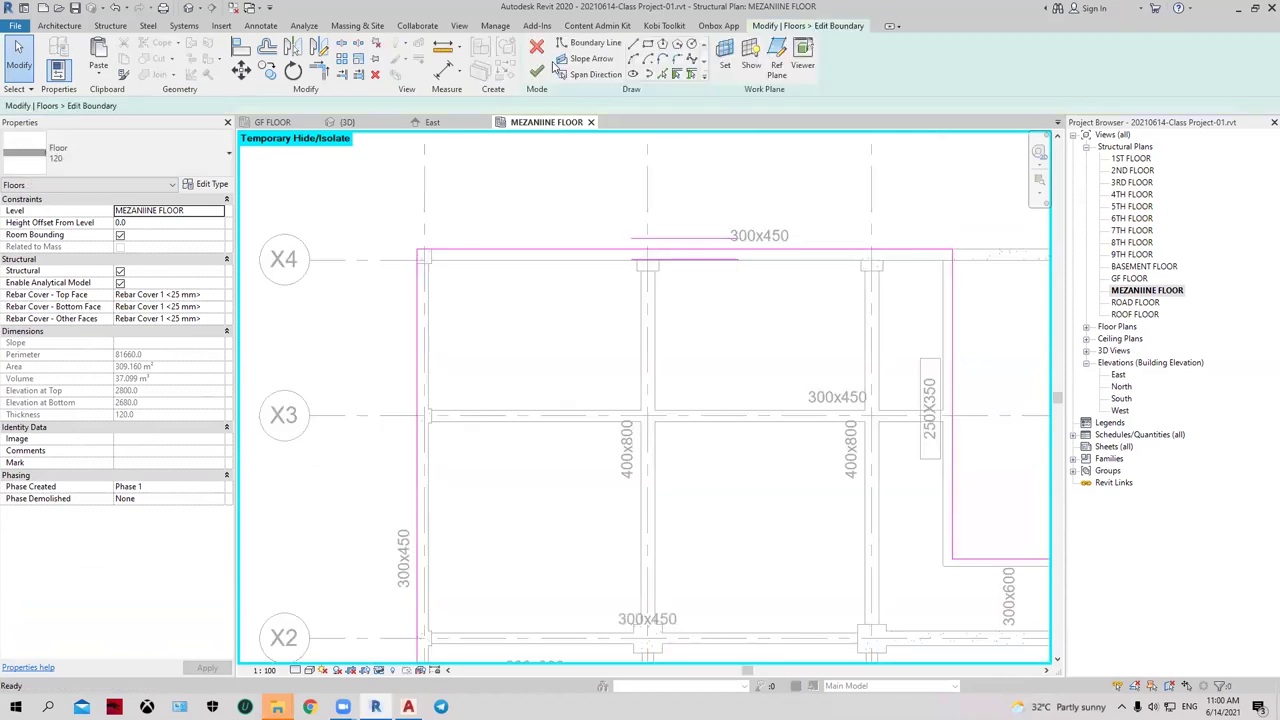
{"action": "scroll", "coordinate": [565, 197], "scroll_direction": "down", "scroll_amount": 1}
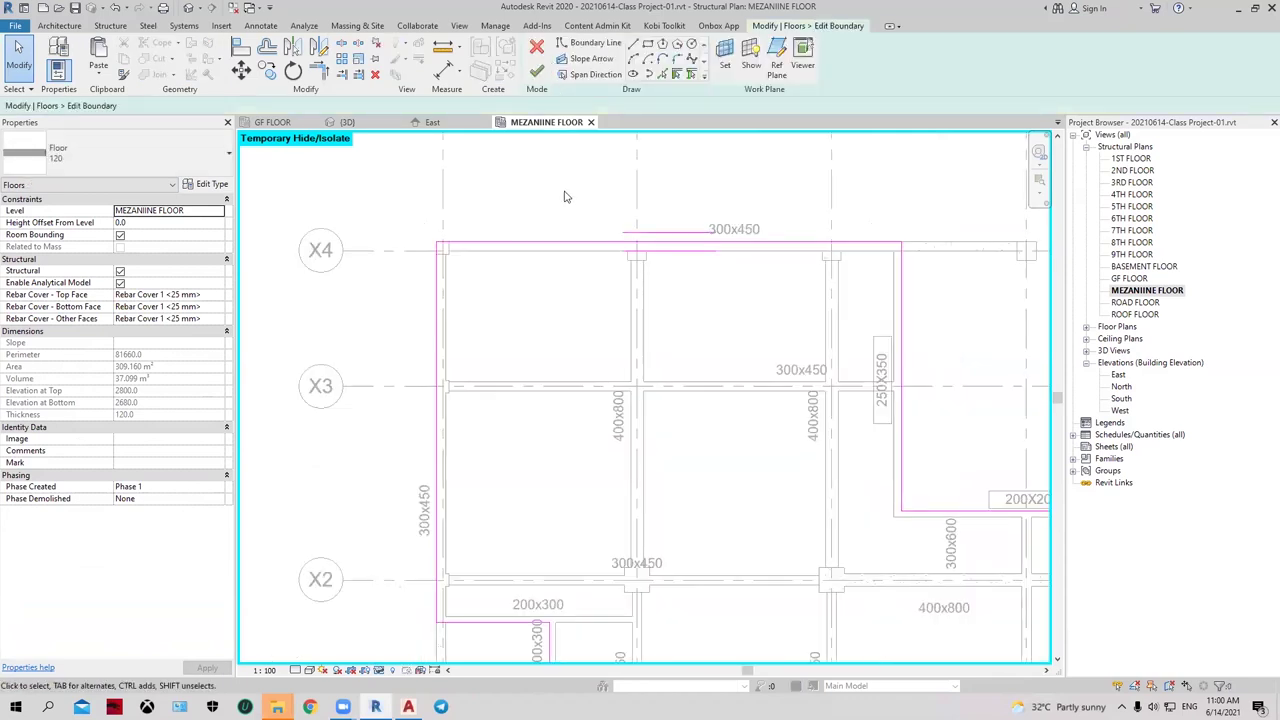
Step: Draw a small rectangular cutout boundary in the mezzanine floor sketch
{"action": "left_click", "coordinate": [648, 43]}
{"action": "scroll", "coordinate": [525, 375], "scroll_direction": "up", "scroll_amount": 1}
{"action": "scroll", "coordinate": [470, 390], "scroll_direction": "up", "scroll_amount": 1}
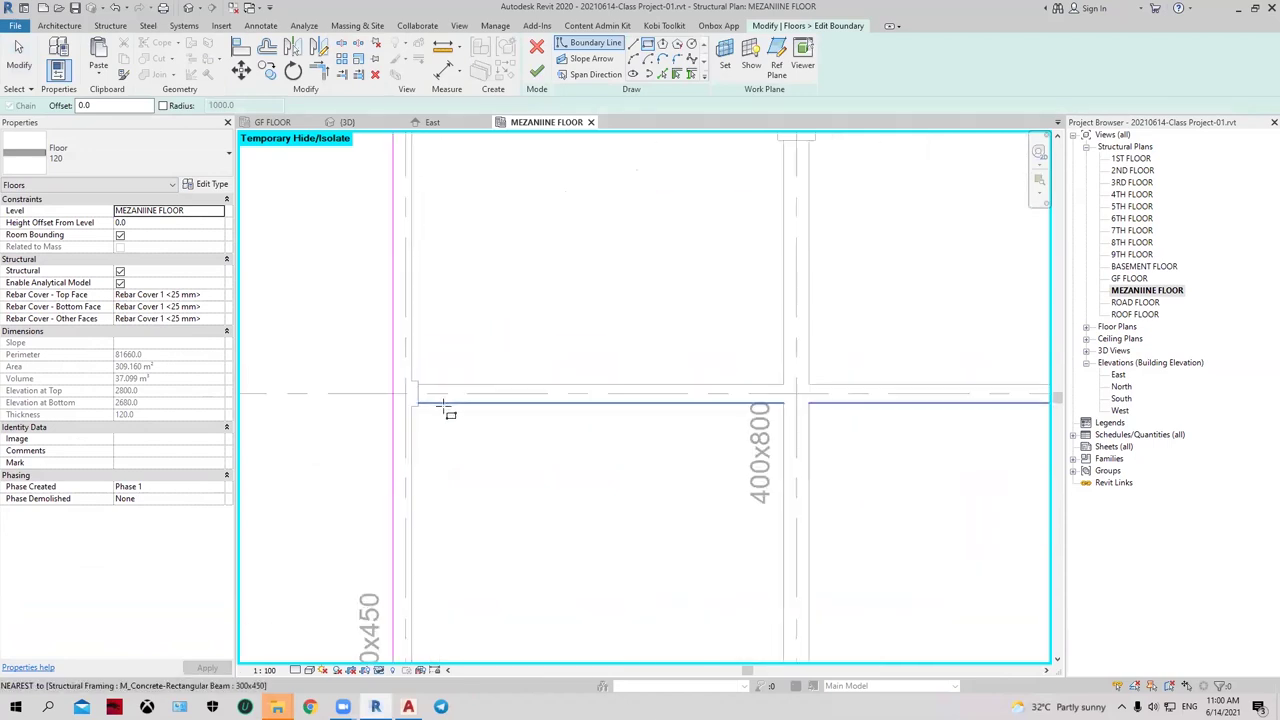
{"action": "scroll", "coordinate": [440, 383], "scroll_direction": "up", "scroll_amount": 1}
{"action": "scroll", "coordinate": [437, 381], "scroll_direction": "up", "scroll_amount": 1}
{"action": "left_click", "coordinate": [372, 383]}
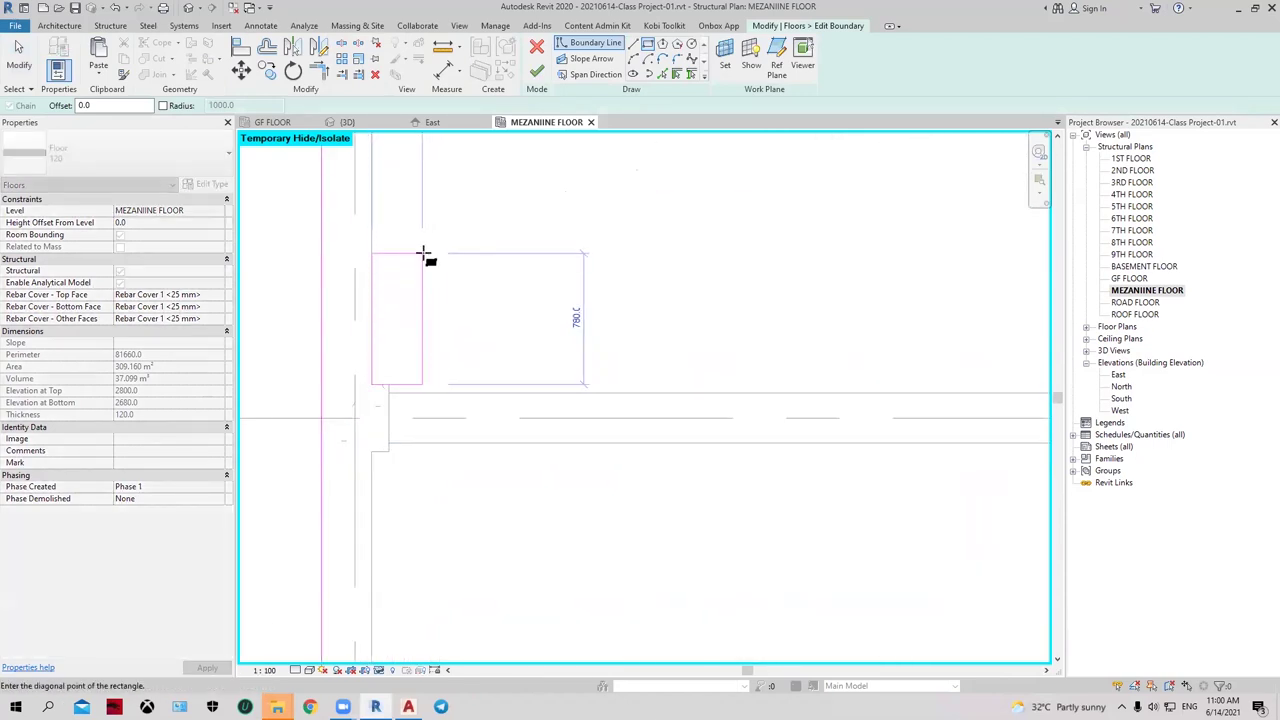
{"action": "left_click", "coordinate": [422, 254]}
{"action": "scroll", "coordinate": [495, 306], "scroll_direction": "down", "scroll_amount": 1}
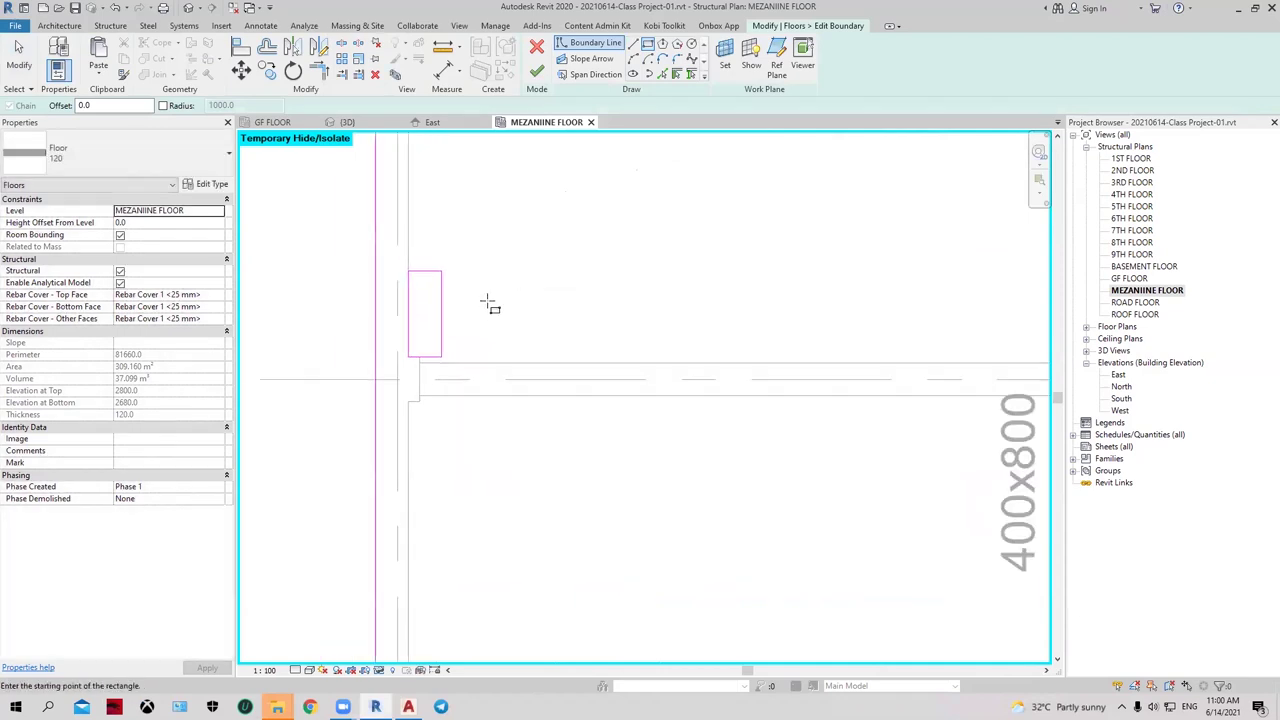
{"action": "scroll", "coordinate": [505, 306], "scroll_direction": "down", "scroll_amount": 1}
{"action": "scroll", "coordinate": [520, 322], "scroll_direction": "down", "scroll_amount": 1}
{"action": "key", "text": "Escape"}
{"action": "key", "text": "Escape"}
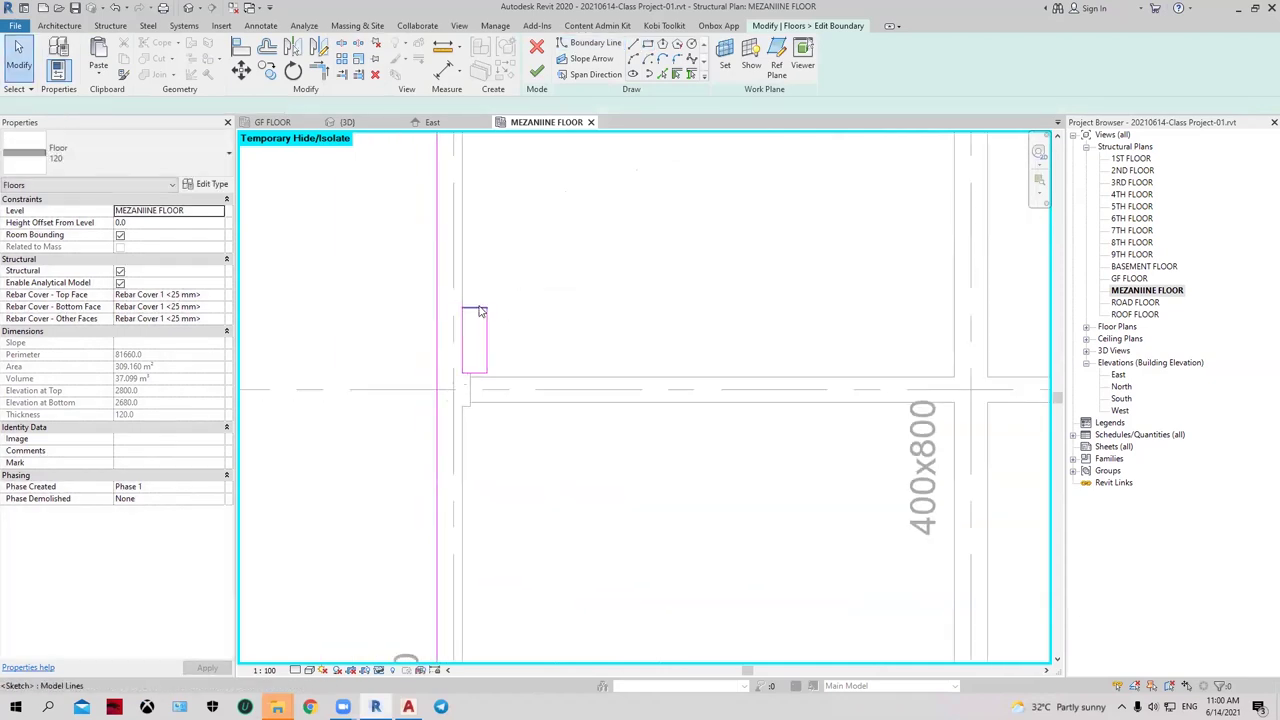
Step: Set the cutout rectangle's length to 1300
{"action": "left_click", "coordinate": [510, 336]}
{"action": "left_click", "coordinate": [515, 340]}
{"action": "type", "text": "1300"}
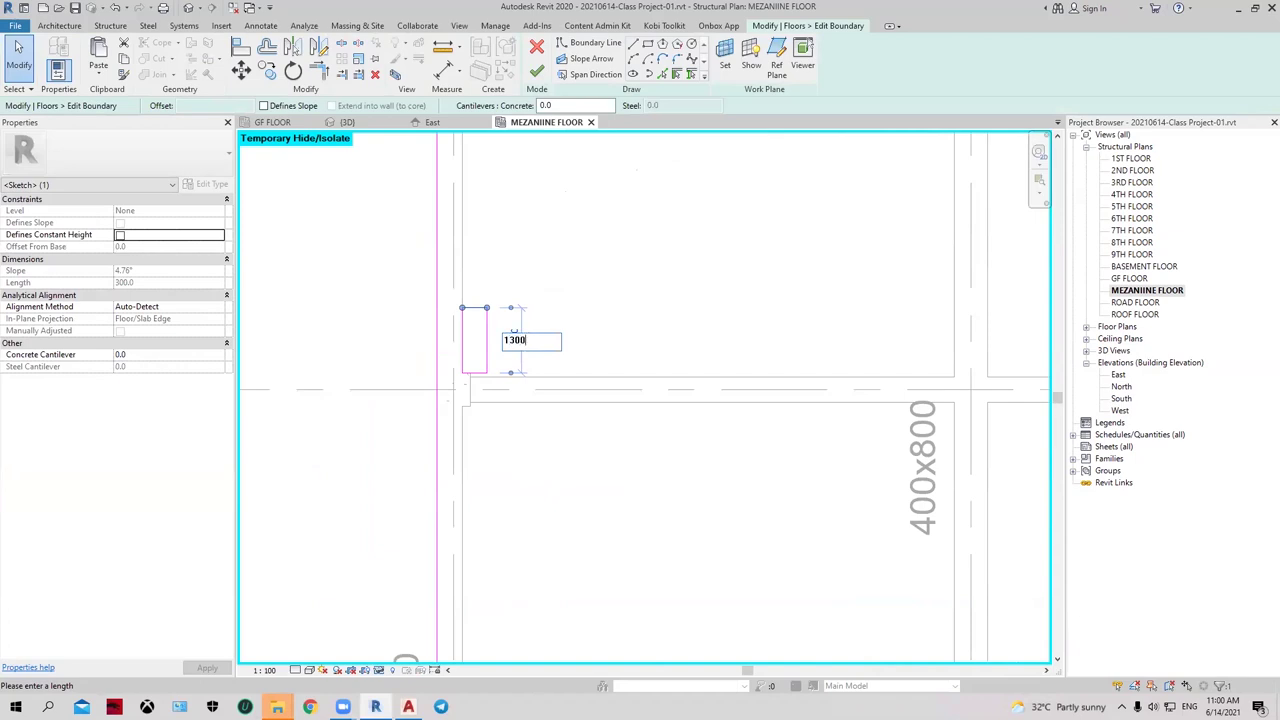
{"action": "key", "text": "Return"}
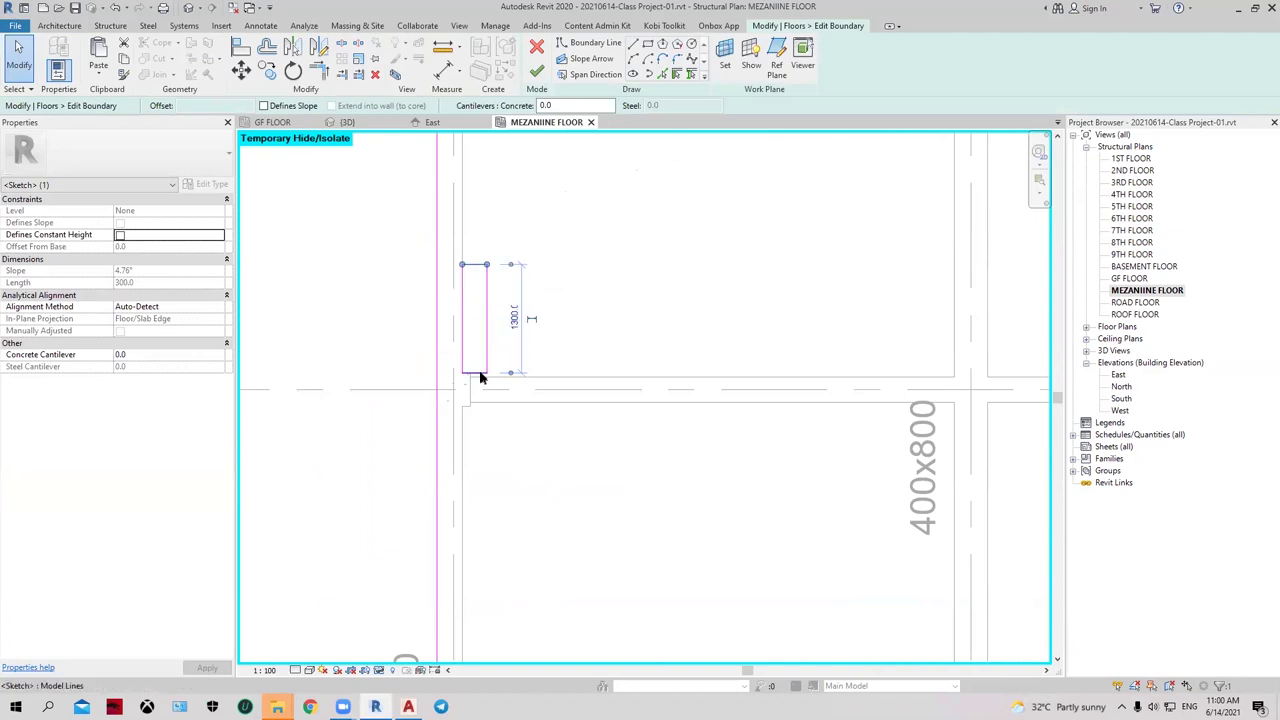
Step: Move the rectangle's right edge so the 300.0 spacing becomes 200
{"action": "left_click", "coordinate": [487, 318]}
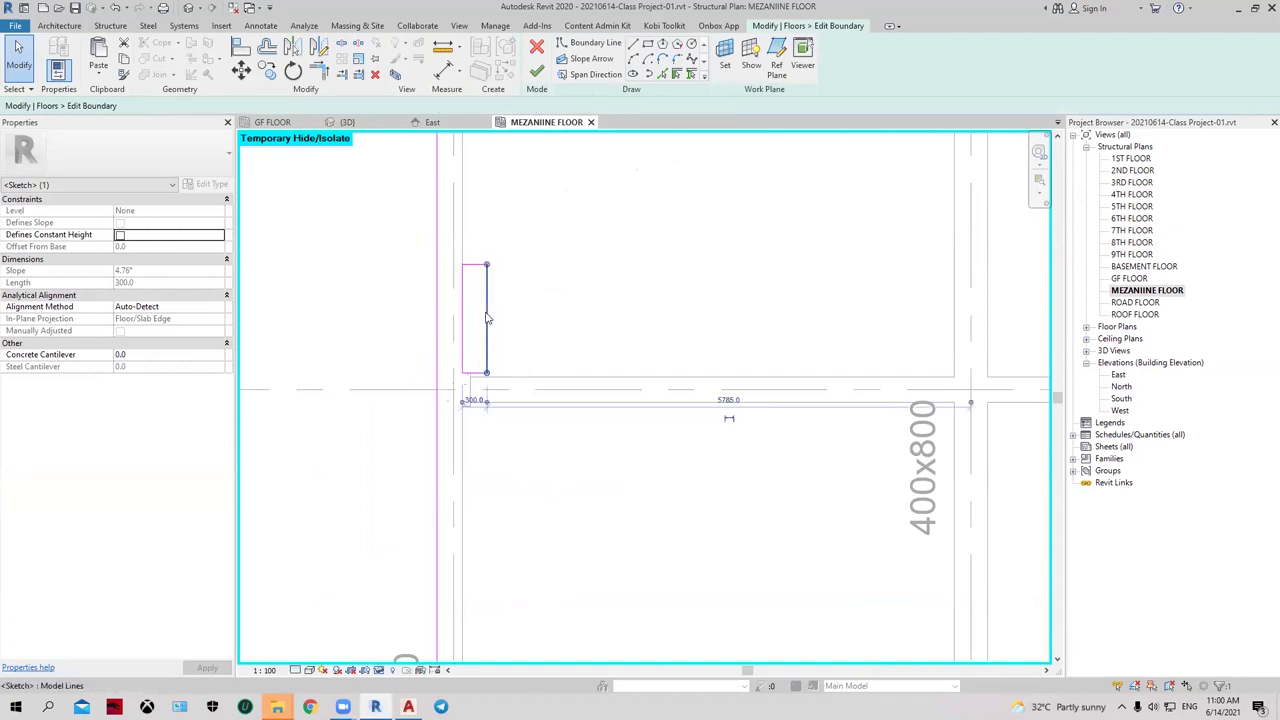
{"action": "scroll", "coordinate": [476, 405], "scroll_direction": "up", "scroll_amount": 3}
{"action": "left_click", "coordinate": [474, 406]}
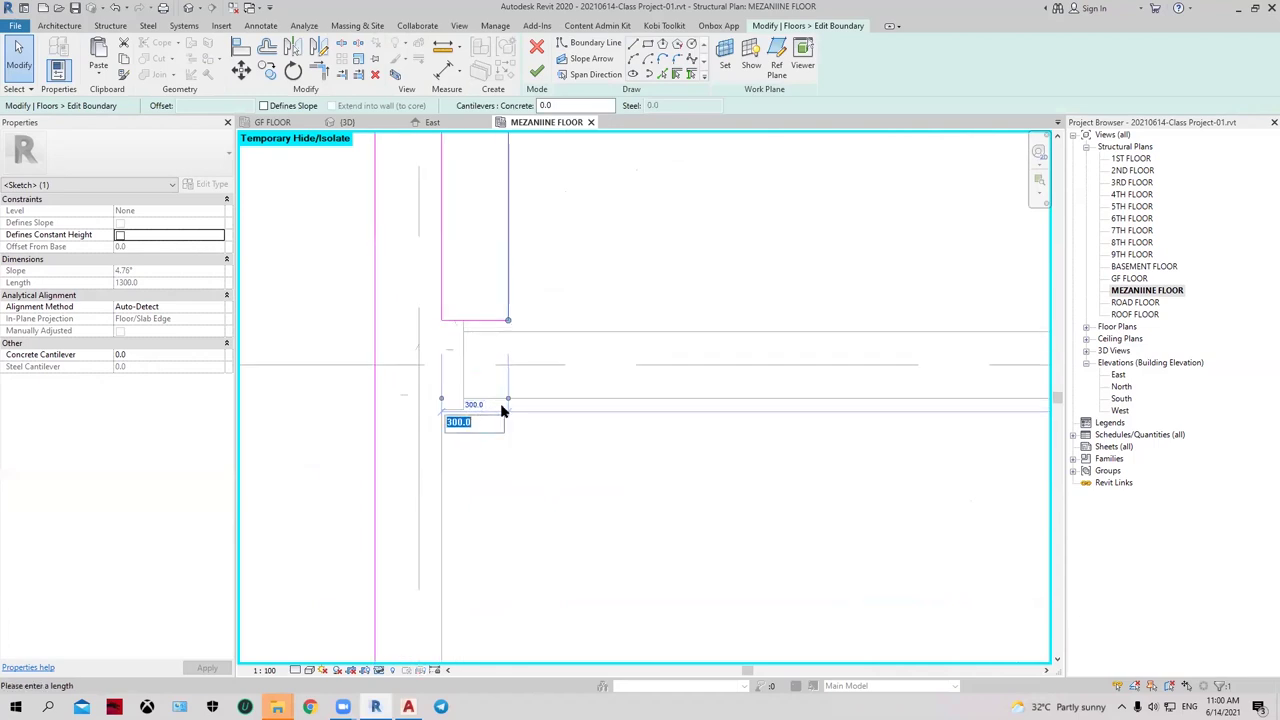
{"action": "type", "text": "200"}
{"action": "key", "text": "Return"}
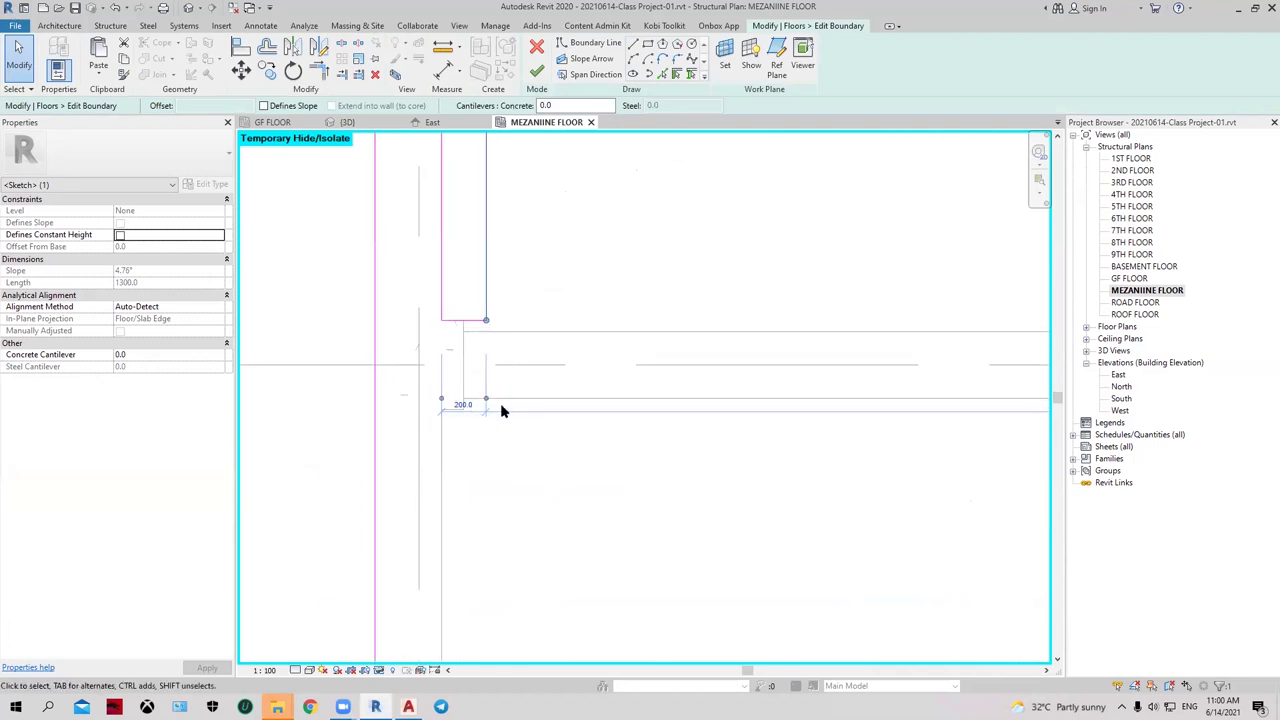
{"action": "left_click", "coordinate": [637, 263]}
{"action": "mouse_move", "coordinate": [637, 263]}
{"action": "middle_mouse_down"}
{"action": "mouse_move", "coordinate": [595, 390]}
{"action": "mouse_move", "coordinate": [558, 370]}
{"action": "middle_mouse_up"}
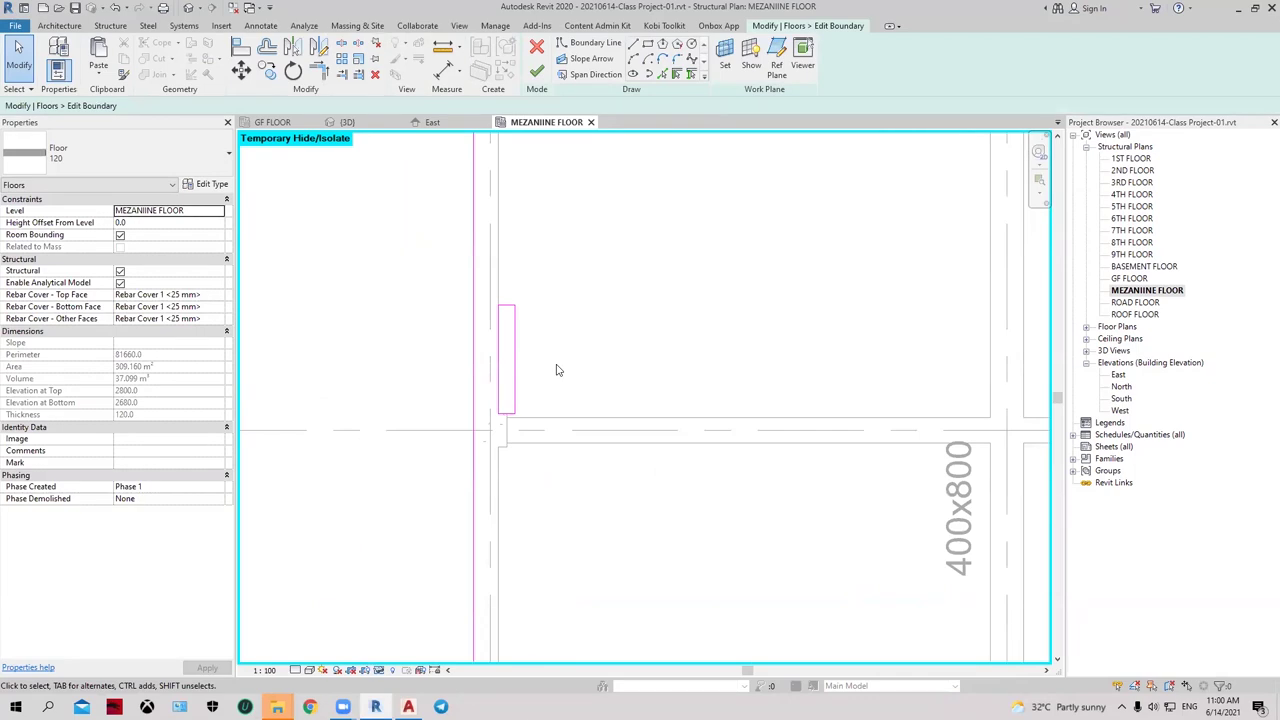
{"action": "scroll", "coordinate": [548, 372], "scroll_direction": "up", "scroll_amount": 2}
{"action": "scroll", "coordinate": [525, 410], "scroll_direction": "up", "scroll_amount": 2}
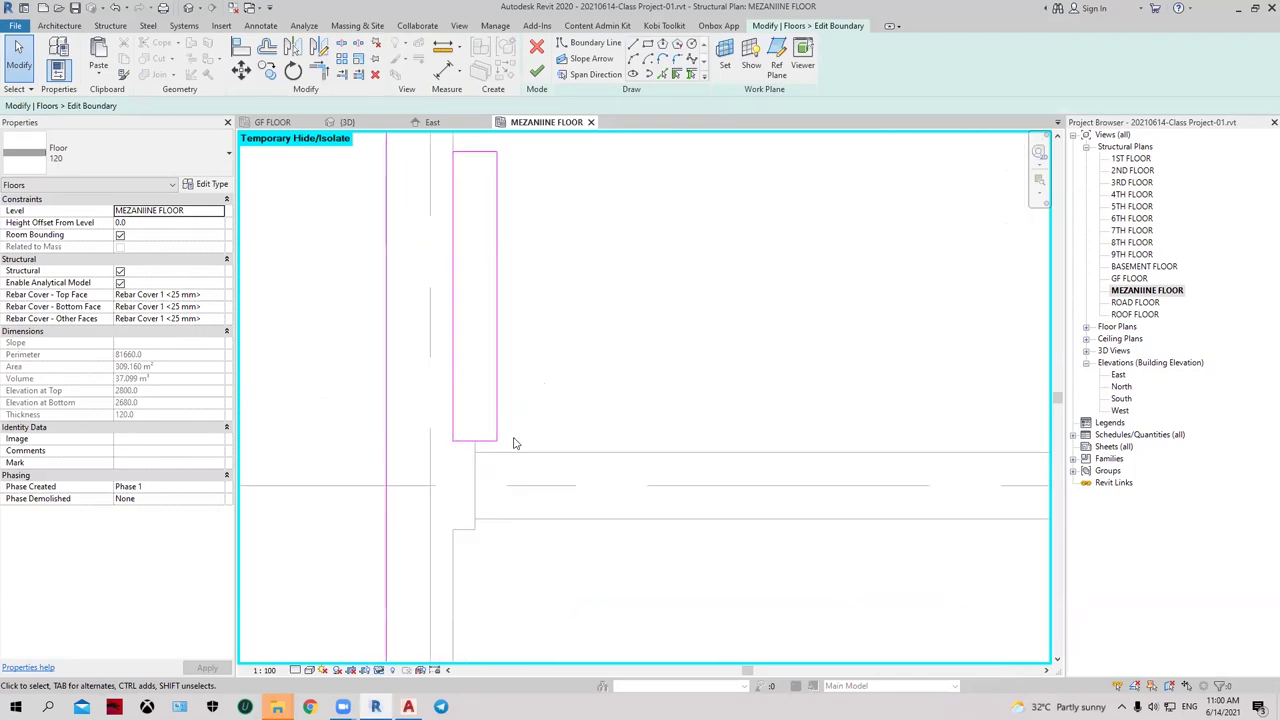
{"action": "scroll", "coordinate": [495, 450], "scroll_direction": "up", "scroll_amount": 2}
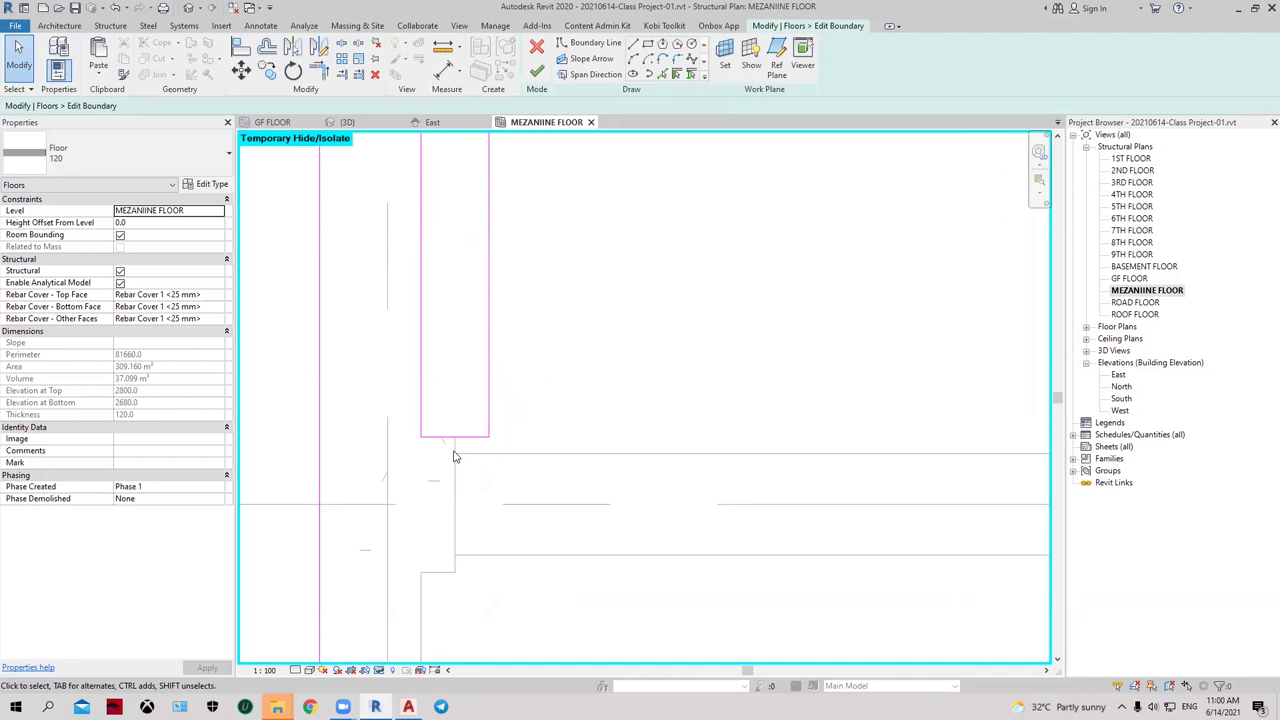
{"action": "scroll", "coordinate": [453, 457], "scroll_direction": "up", "scroll_amount": 1}
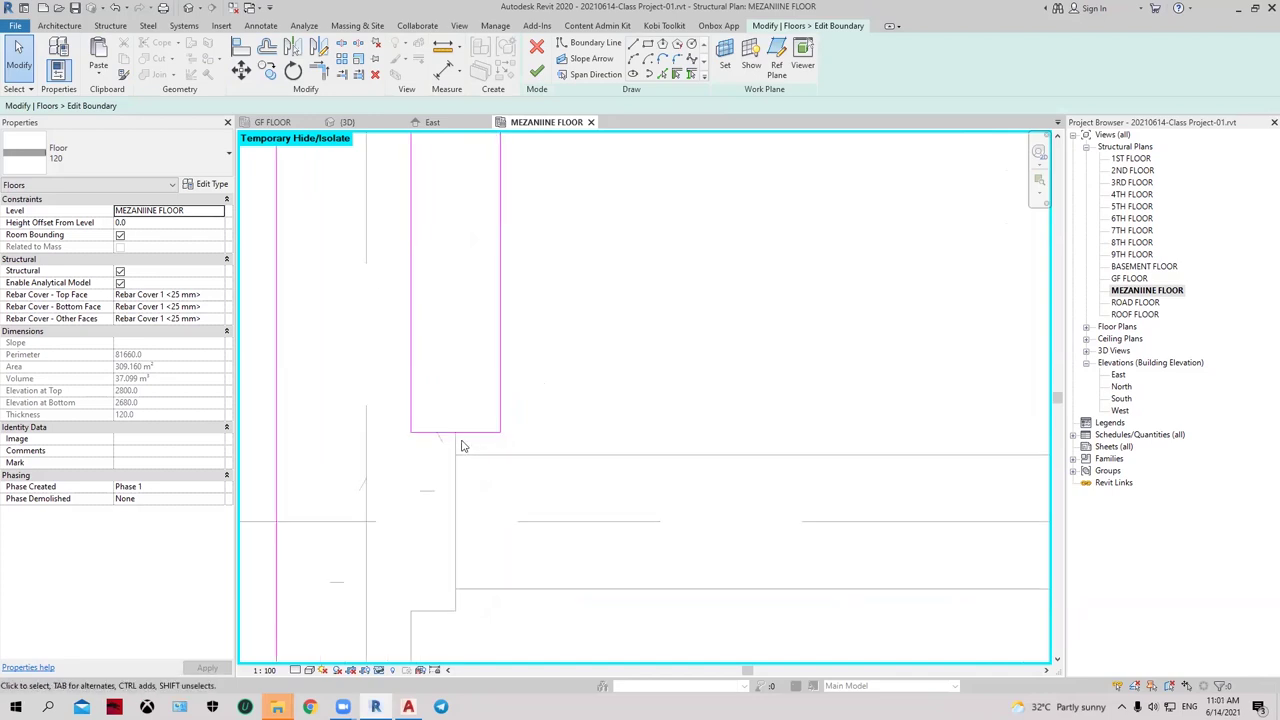
{"action": "scroll", "coordinate": [480, 445], "scroll_direction": "down", "scroll_amount": 1}
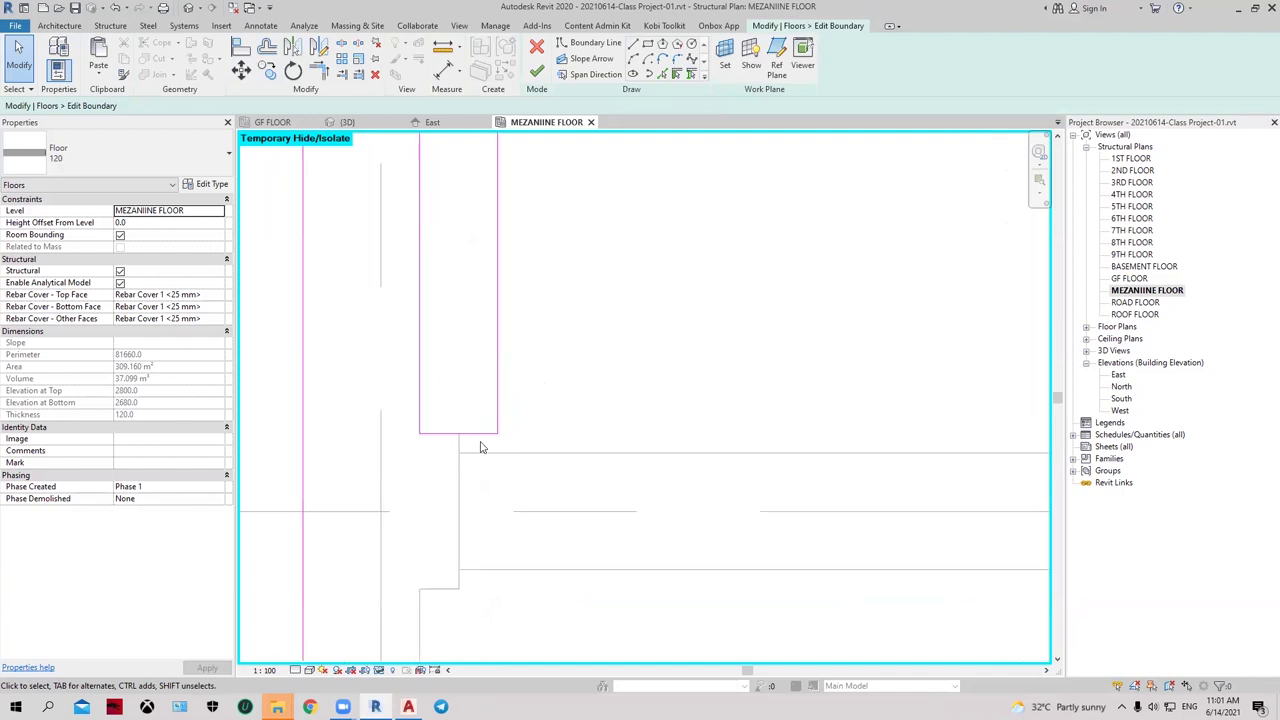
Step: Add the vertical wall line and horizontal beam line as floor boundary lines
{"action": "left_click", "coordinate": [660, 76]}
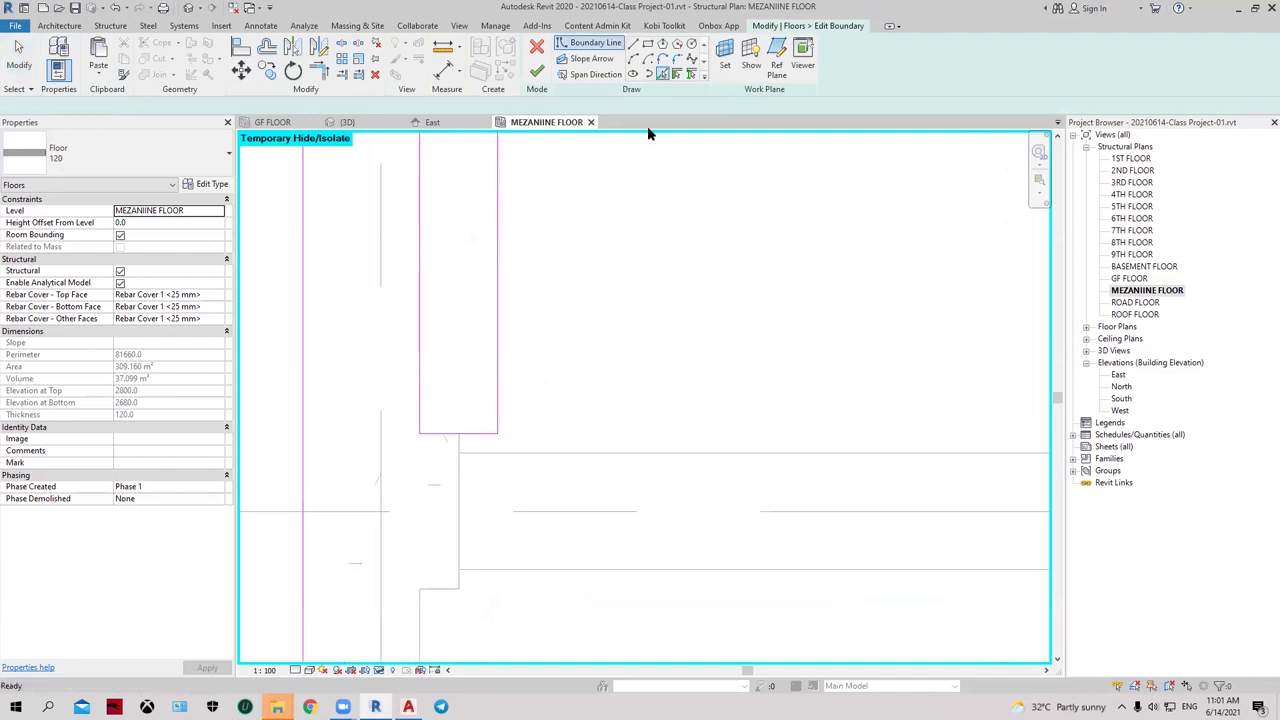
{"action": "left_click", "coordinate": [458, 449]}
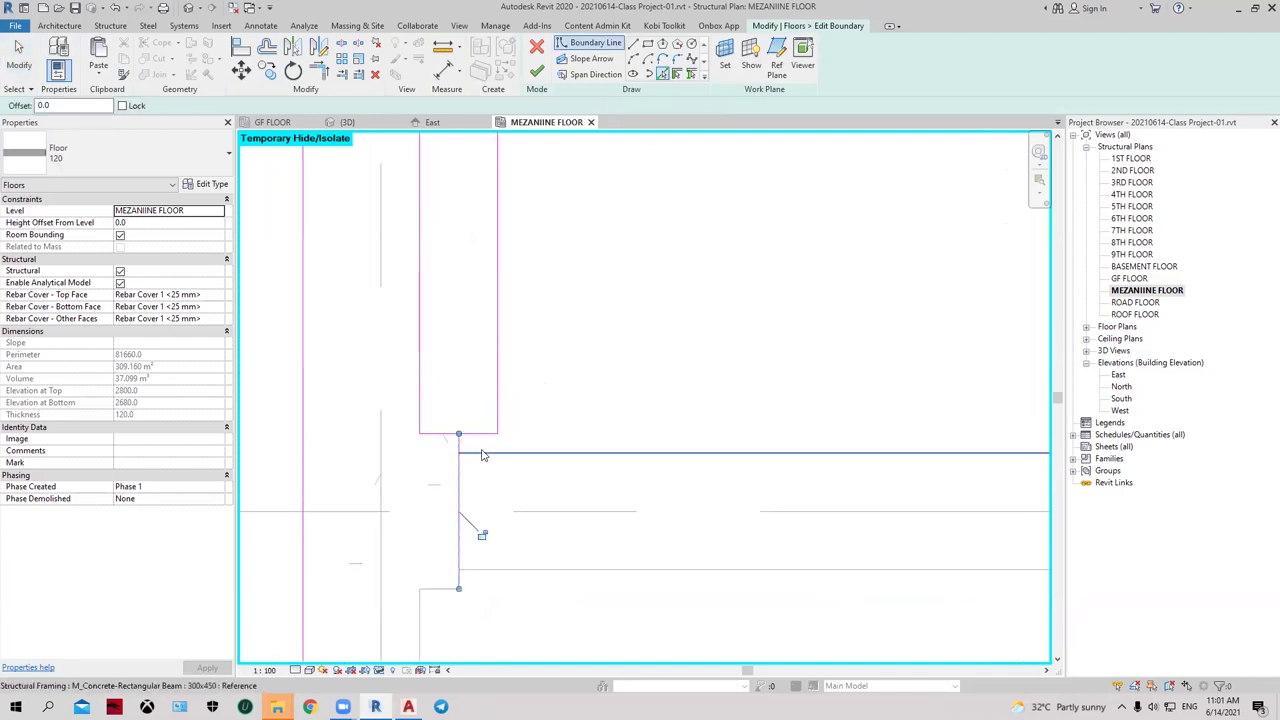
{"action": "left_click", "coordinate": [492, 450]}
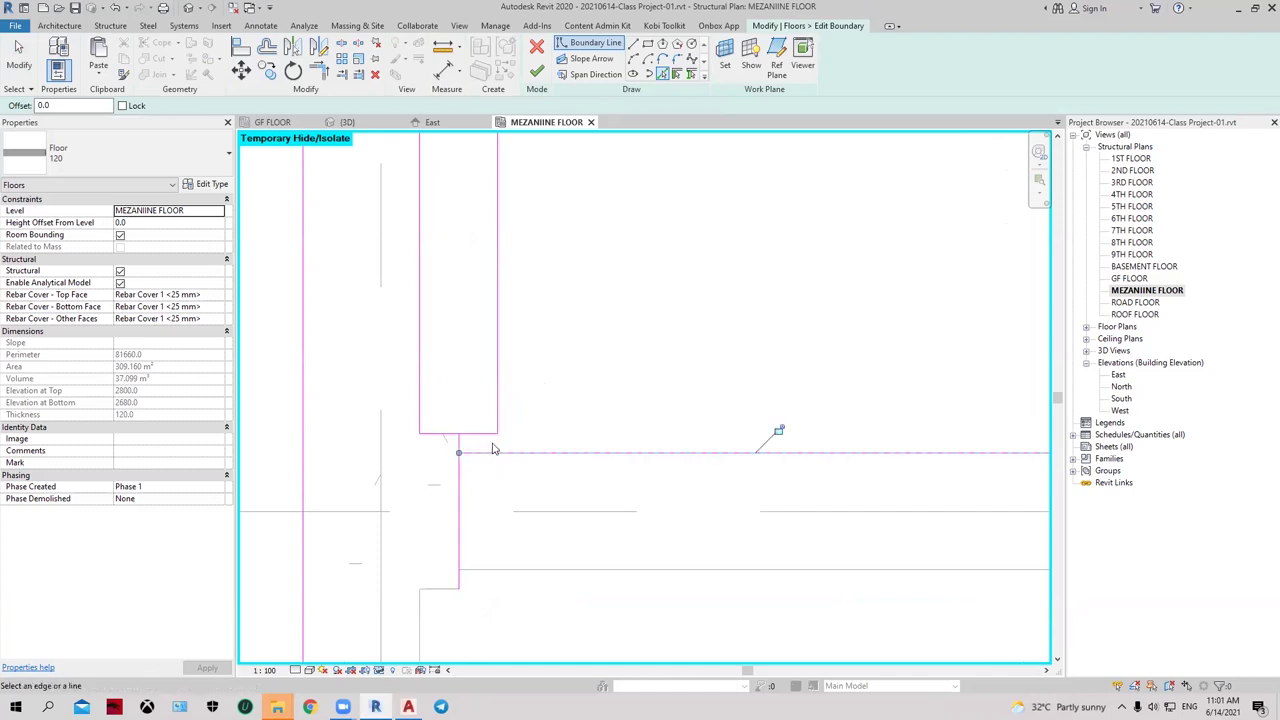
{"action": "scroll", "coordinate": [594, 403], "scroll_direction": "down", "scroll_amount": 2}
{"action": "middle_click_drag", "start_coordinate": [594, 403], "coordinate": [386, 449]}
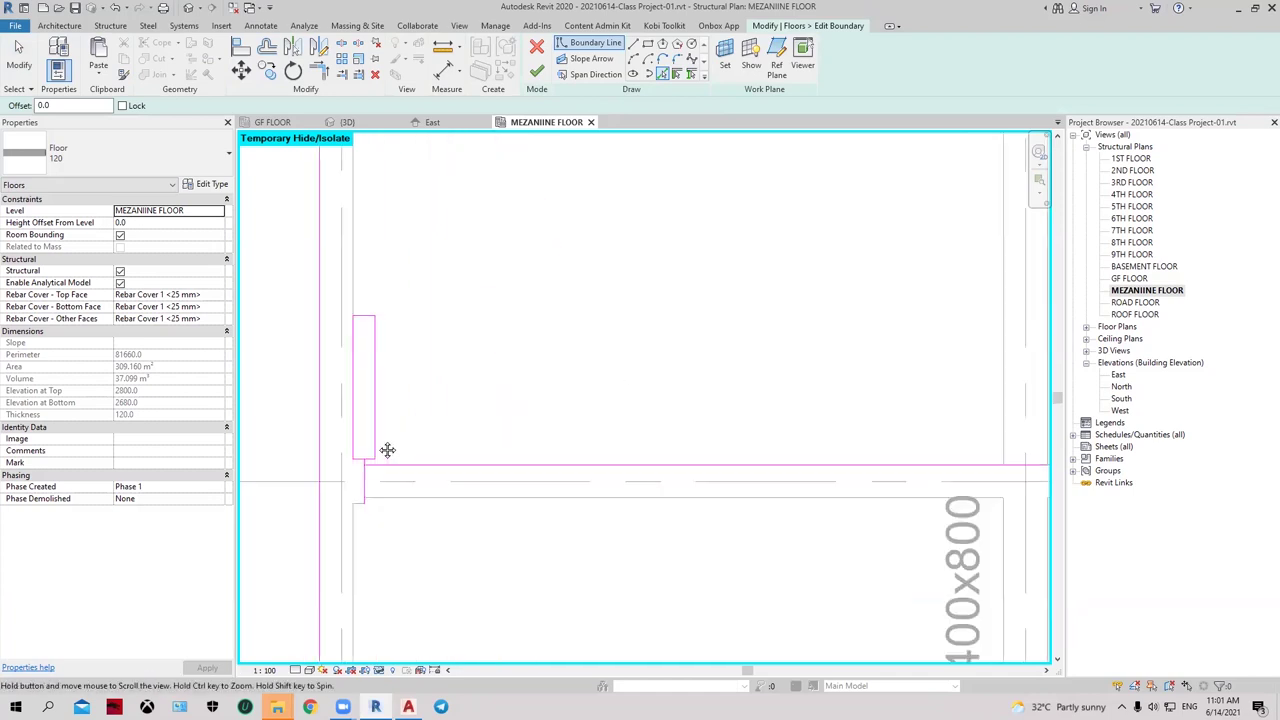
{"action": "key", "text": "Escape"}
Step: Trim the intersecting sketch lines to corners so the recess forms one closed outline
{"action": "scroll", "coordinate": [357, 480], "scroll_direction": "up", "scroll_amount": 2}
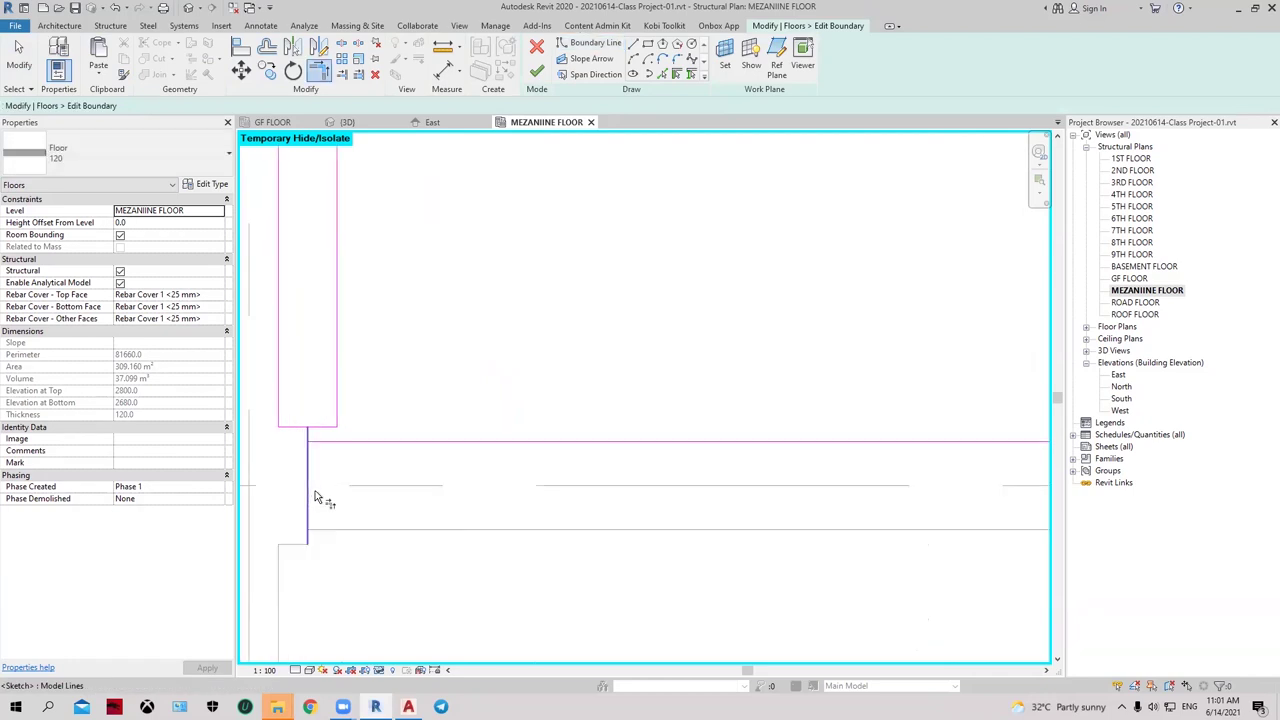
{"action": "scroll", "coordinate": [315, 490], "scroll_direction": "up", "scroll_amount": 3}
{"action": "left_click", "coordinate": [294, 384]}
{"action": "left_click", "coordinate": [303, 400]}
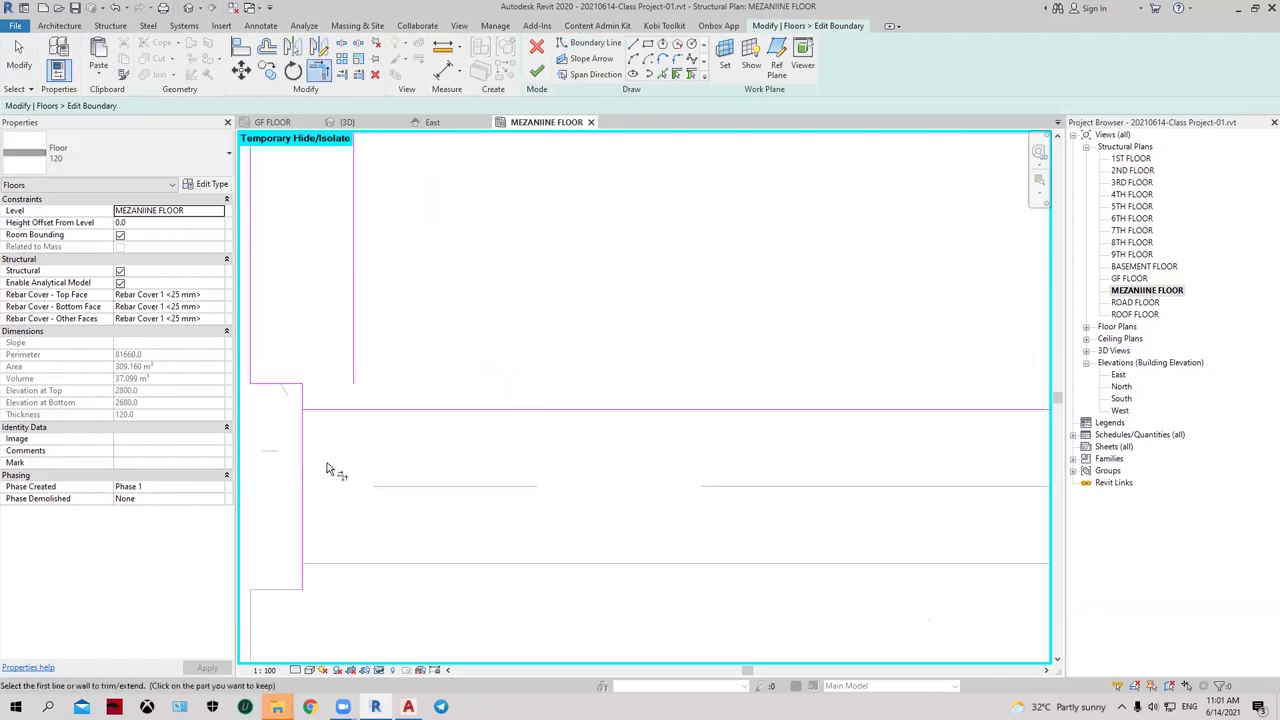
{"action": "left_click", "coordinate": [311, 412]}
{"action": "left_click", "coordinate": [353, 384]}
{"action": "left_click", "coordinate": [343, 409]}
{"action": "scroll", "coordinate": [457, 443], "scroll_direction": "up", "scroll_amount": 3}
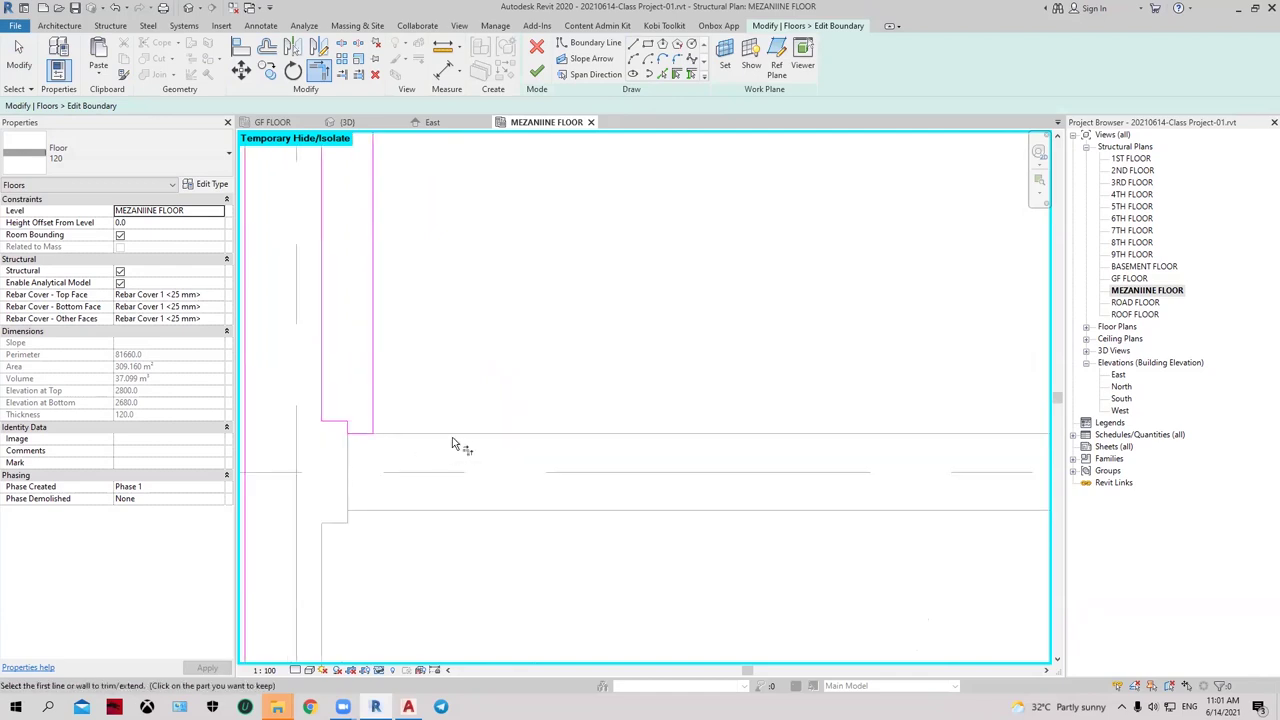
{"action": "scroll", "coordinate": [451, 389], "scroll_direction": "up", "scroll_amount": 2}
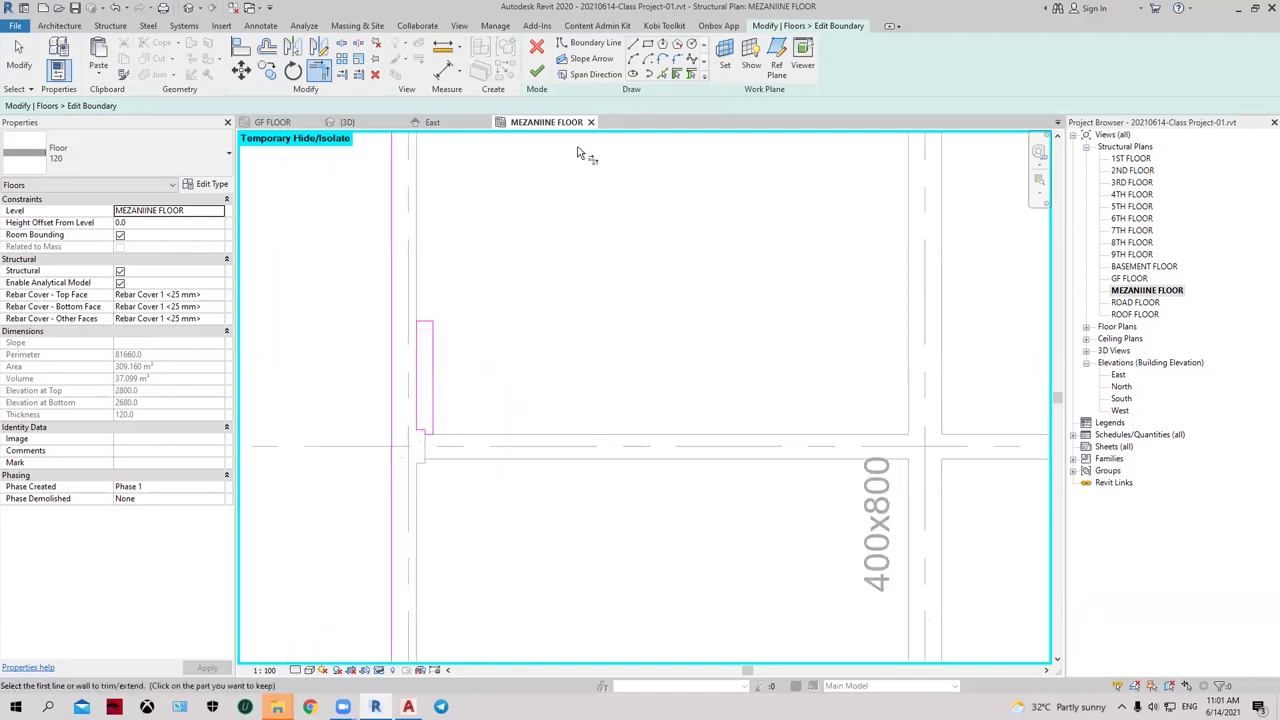
Step: Finish the mezzanine floor sketch, answering the wall-attachment prompt, then deselect the floor
{"action": "left_click", "coordinate": [537, 72]}
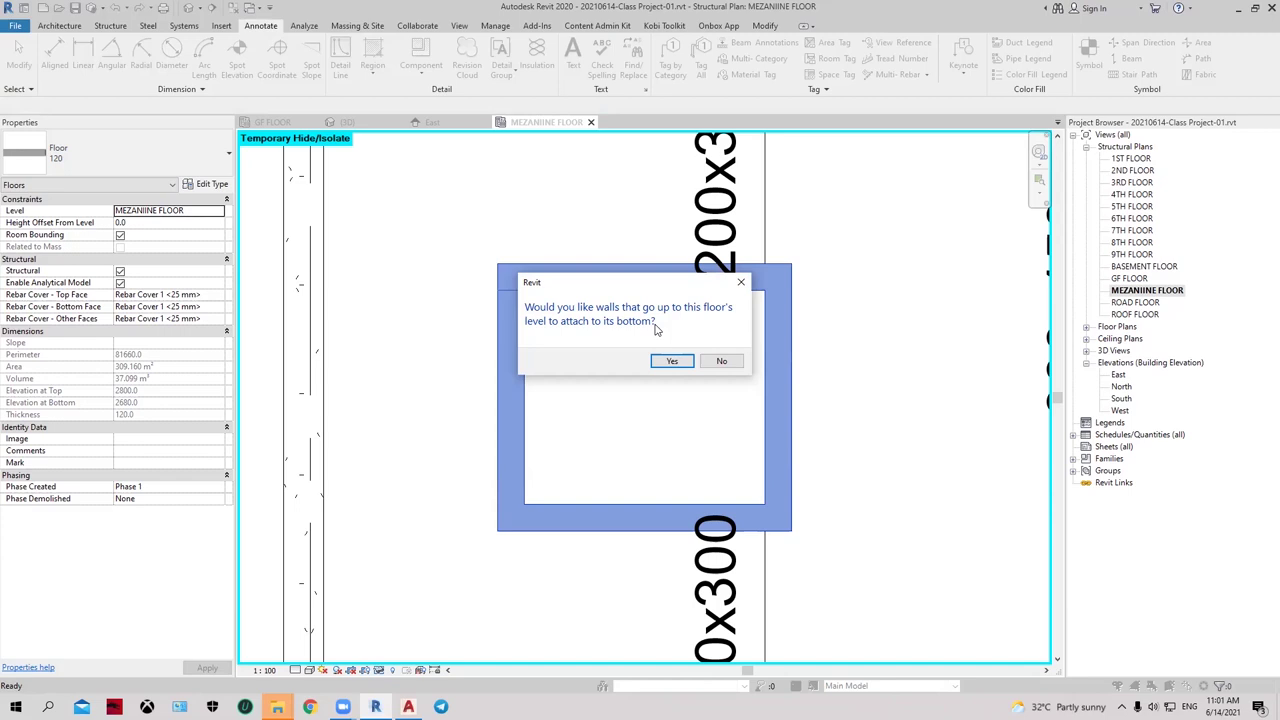
{"action": "left_click", "coordinate": [720, 361]}
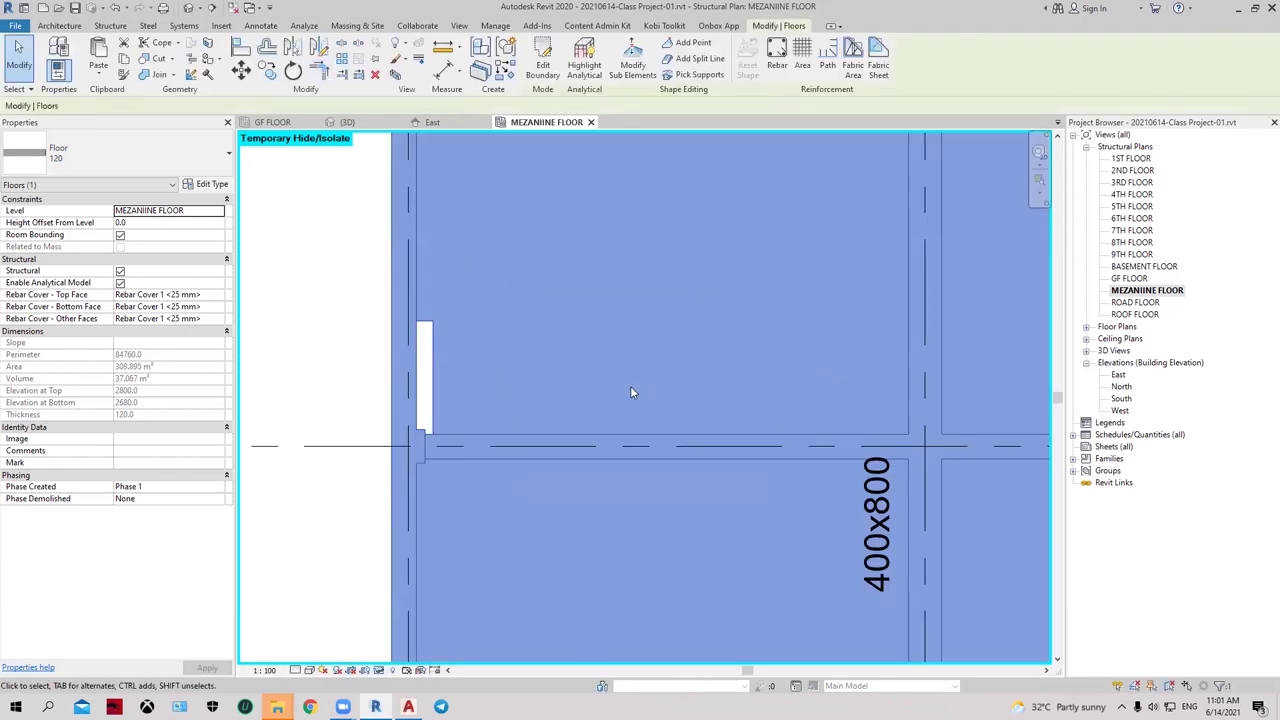
{"action": "scroll", "coordinate": [630, 386], "scroll_direction": "down", "scroll_amount": 2}
{"action": "left_click", "coordinate": [636, 143]}
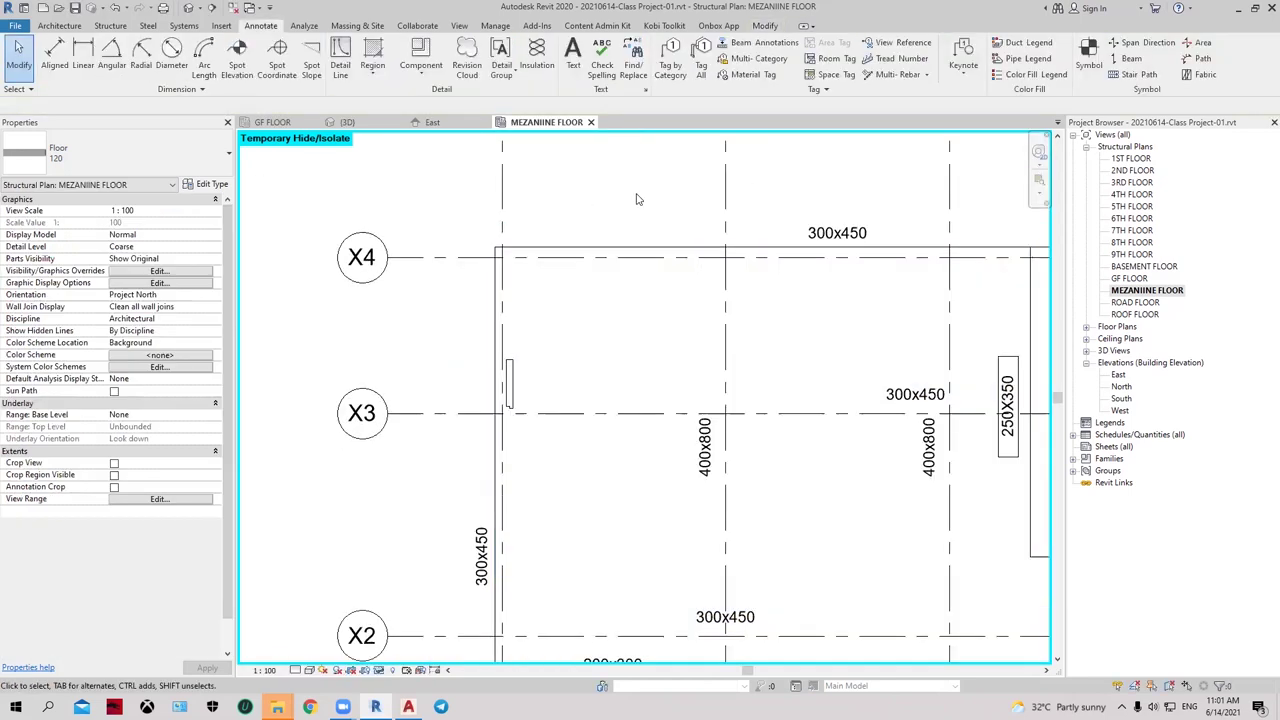
Step: Switch to the {3D} view of the model
{"action": "scroll", "coordinate": [512, 397], "scroll_direction": "up", "scroll_amount": 2}
{"action": "scroll", "coordinate": [512, 397], "scroll_direction": "up", "scroll_amount": 1}
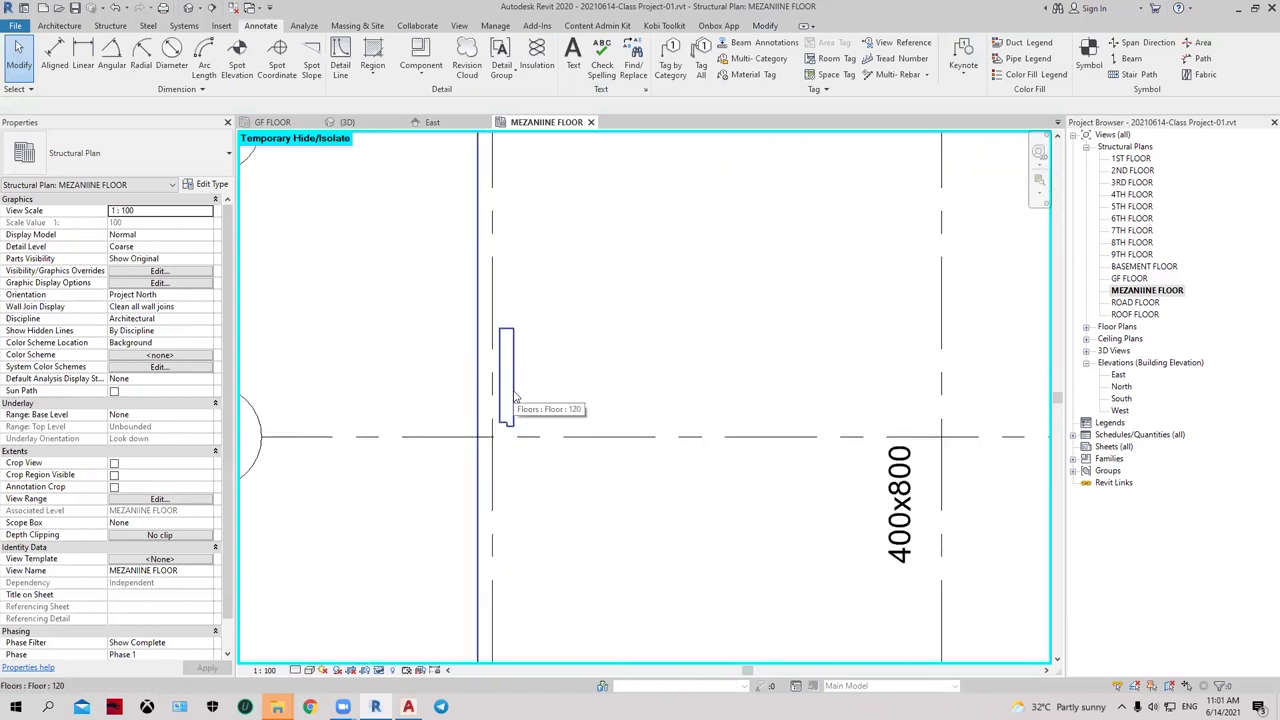
{"action": "left_click", "coordinate": [362, 125]}
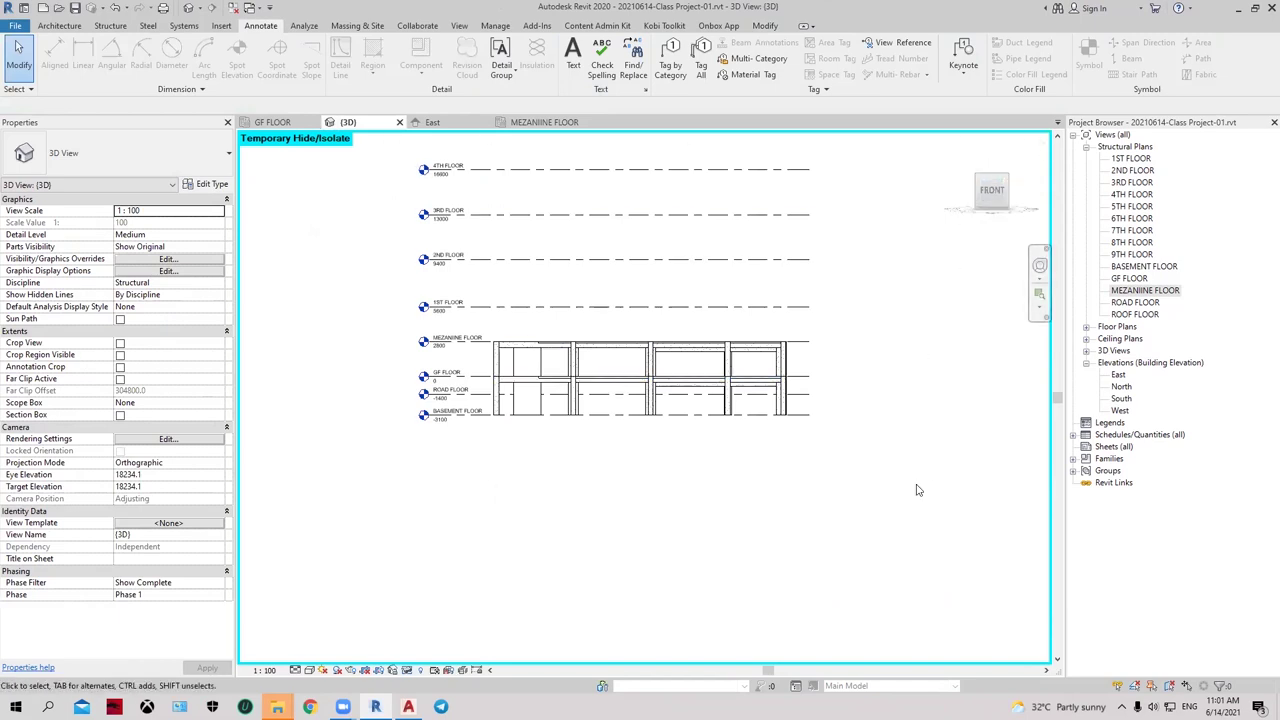
{"action": "mouse_move", "coordinate": [900, 449]}
{"action": "middle_mouse_down", "text": "shift"}
{"action": "mouse_move", "coordinate": [894, 557]}
{"action": "mouse_move", "coordinate": [503, 300]}
{"action": "mouse_move", "coordinate": [682, 394]}
{"action": "mouse_move", "coordinate": [700, 366]}
{"action": "mouse_move", "coordinate": [689, 357]}
{"action": "middle_mouse_up", "text": "shift"}
{"action": "scroll", "coordinate": [503, 300], "scroll_direction": "up", "scroll_amount": 5}
{"action": "scroll", "coordinate": [539, 318], "scroll_direction": "up", "scroll_amount": 2}
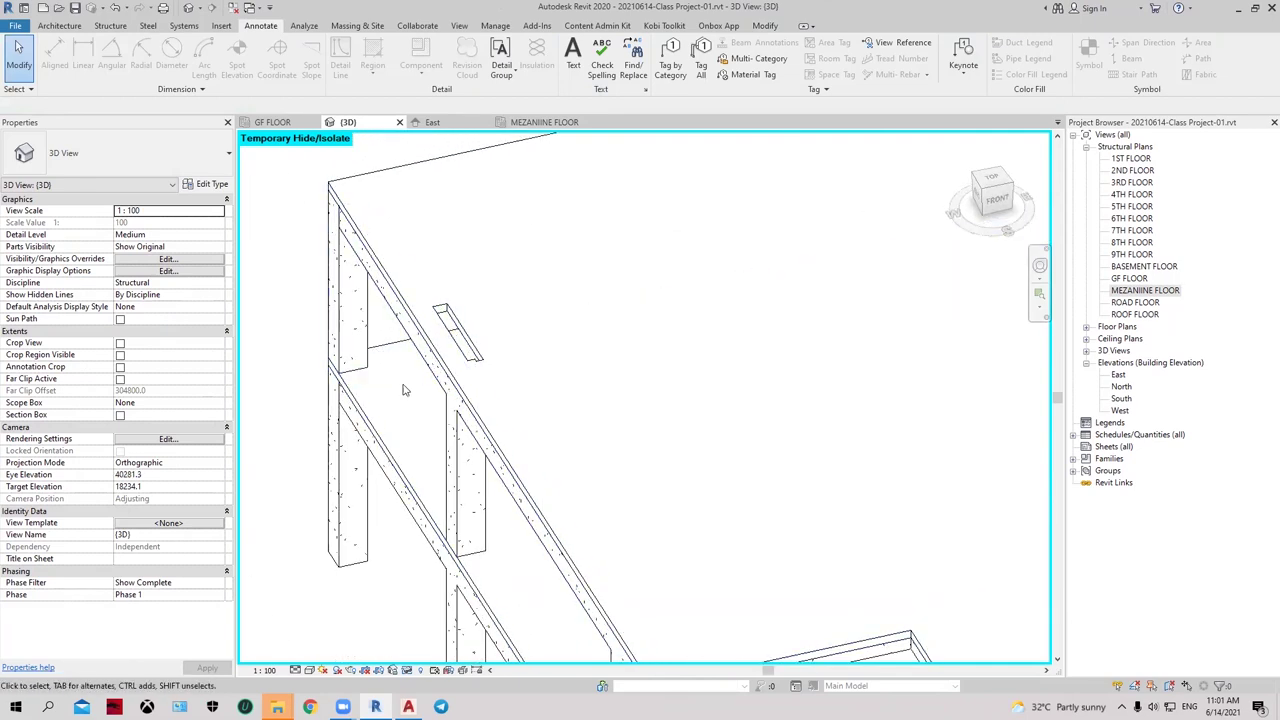
{"action": "scroll", "coordinate": [430, 350], "scroll_direction": "up", "scroll_amount": 2}
{"action": "scroll", "coordinate": [457, 320], "scroll_direction": "up", "scroll_amount": 2}
{"action": "scroll", "coordinate": [420, 315], "scroll_direction": "up", "scroll_amount": 2}
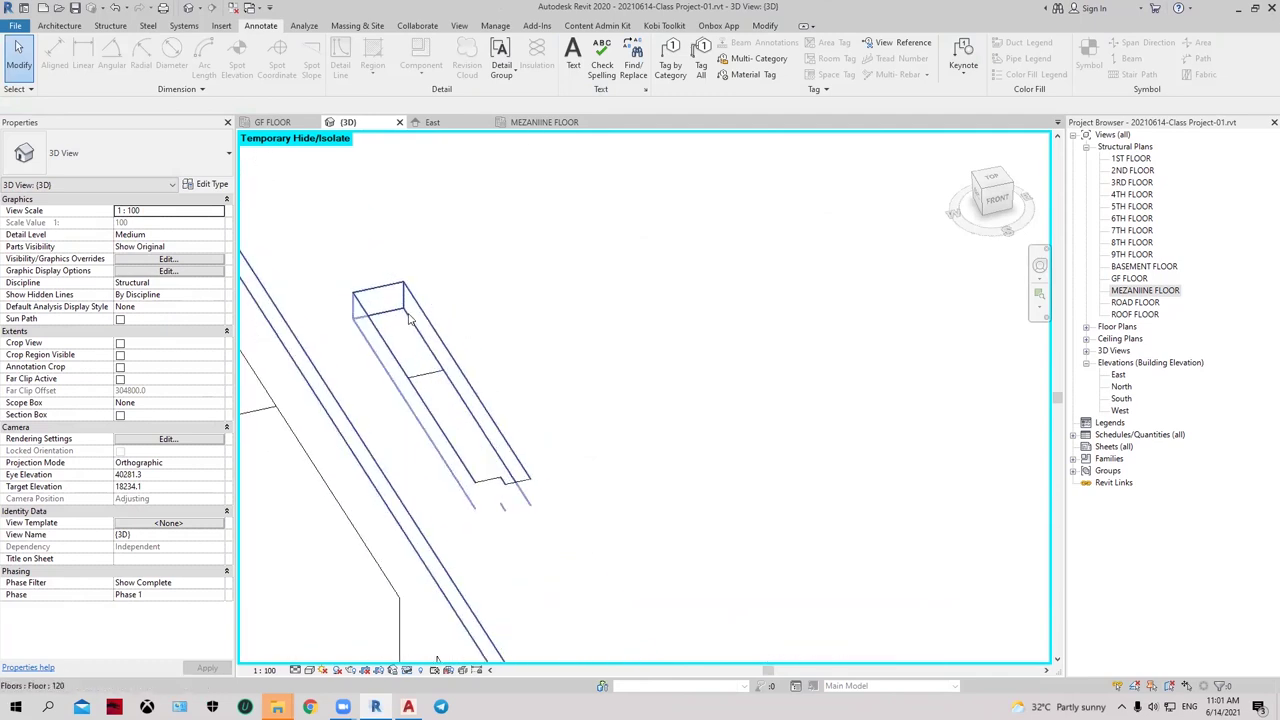
{"action": "scroll", "coordinate": [404, 312], "scroll_direction": "up", "scroll_amount": 1}
{"action": "scroll", "coordinate": [395, 320], "scroll_direction": "down", "scroll_amount": 1}
{"action": "scroll", "coordinate": [375, 350], "scroll_direction": "down", "scroll_amount": 2}
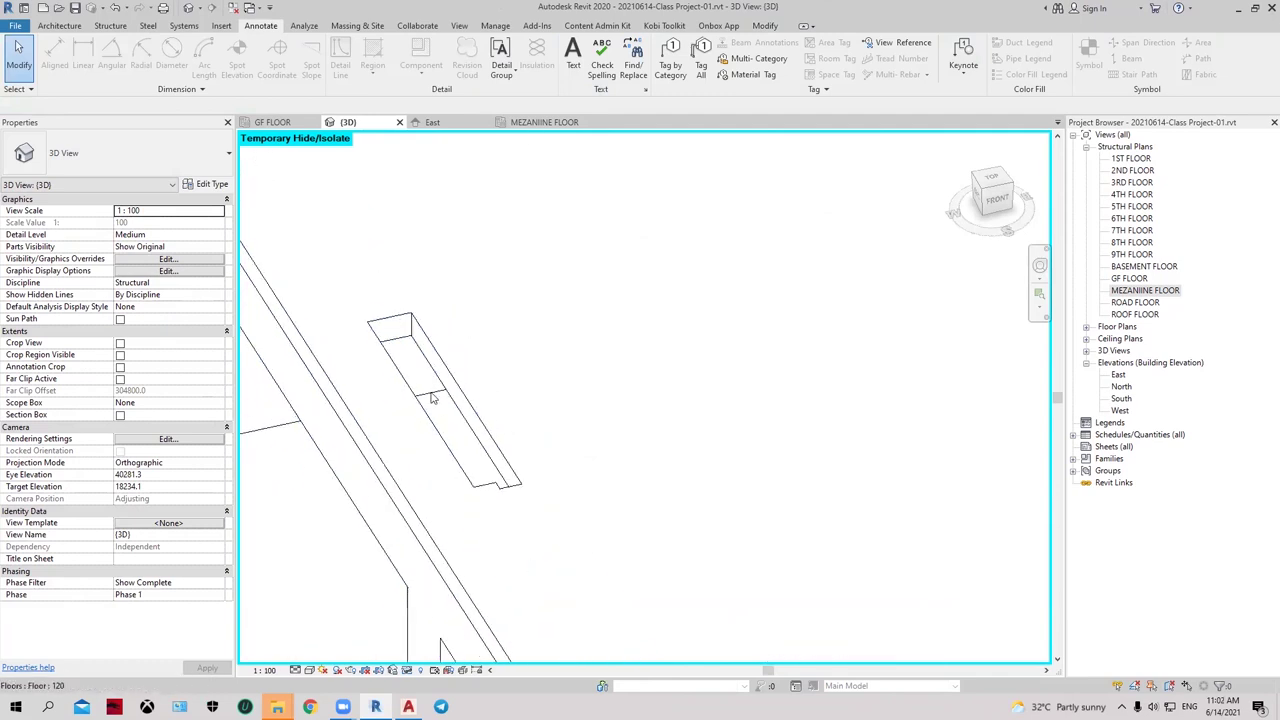
{"action": "scroll", "coordinate": [345, 390], "scroll_direction": "down", "scroll_amount": 2}
{"action": "mouse_move", "coordinate": [305, 425]}
{"action": "middle_mouse_down", "text": "shift"}
{"action": "mouse_move", "coordinate": [594, 514]}
{"action": "mouse_move", "coordinate": [1045, 537]}
{"action": "mouse_move", "coordinate": [871, 354]}
{"action": "mouse_move", "coordinate": [53, 234]}
{"action": "mouse_move", "coordinate": [343, 300]}
{"action": "middle_mouse_up", "text": "shift"}
{"action": "scroll", "coordinate": [343, 300], "scroll_direction": "down", "scroll_amount": 2}
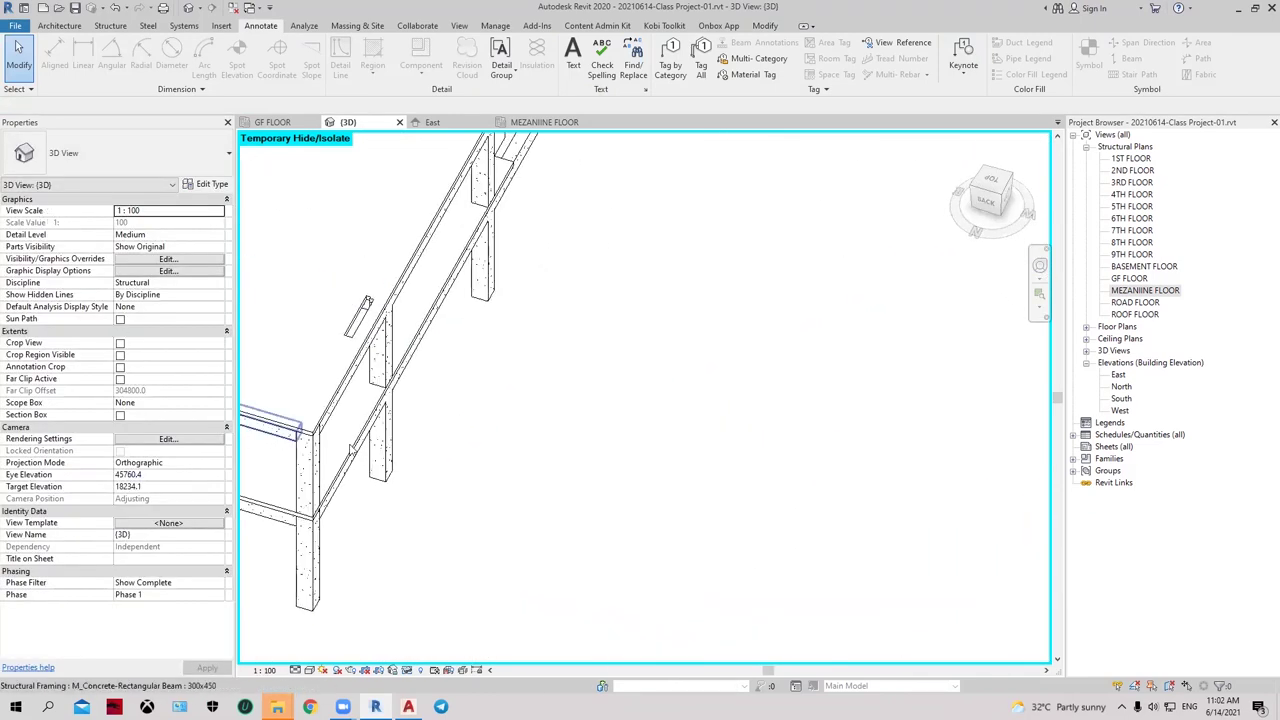
{"action": "scroll", "coordinate": [350, 305], "scroll_direction": "up", "scroll_amount": 1}
{"action": "scroll", "coordinate": [368, 315], "scroll_direction": "up", "scroll_amount": 2}
{"action": "scroll", "coordinate": [368, 315], "scroll_direction": "up", "scroll_amount": 2}
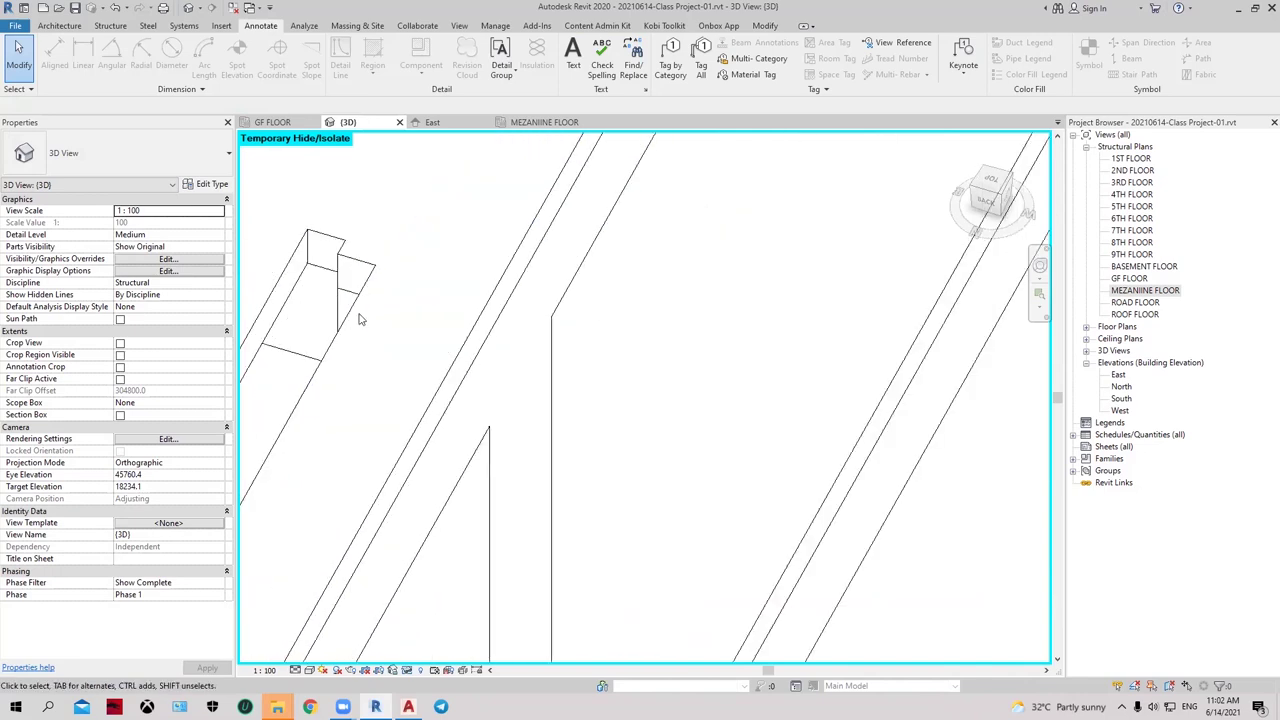
{"action": "scroll", "coordinate": [368, 310], "scroll_direction": "up", "scroll_amount": 2}
{"action": "scroll", "coordinate": [370, 310], "scroll_direction": "up", "scroll_amount": 2}
{"action": "left_click", "coordinate": [455, 335]}
{"action": "scroll", "coordinate": [430, 437], "scroll_direction": "down", "scroll_amount": 2}
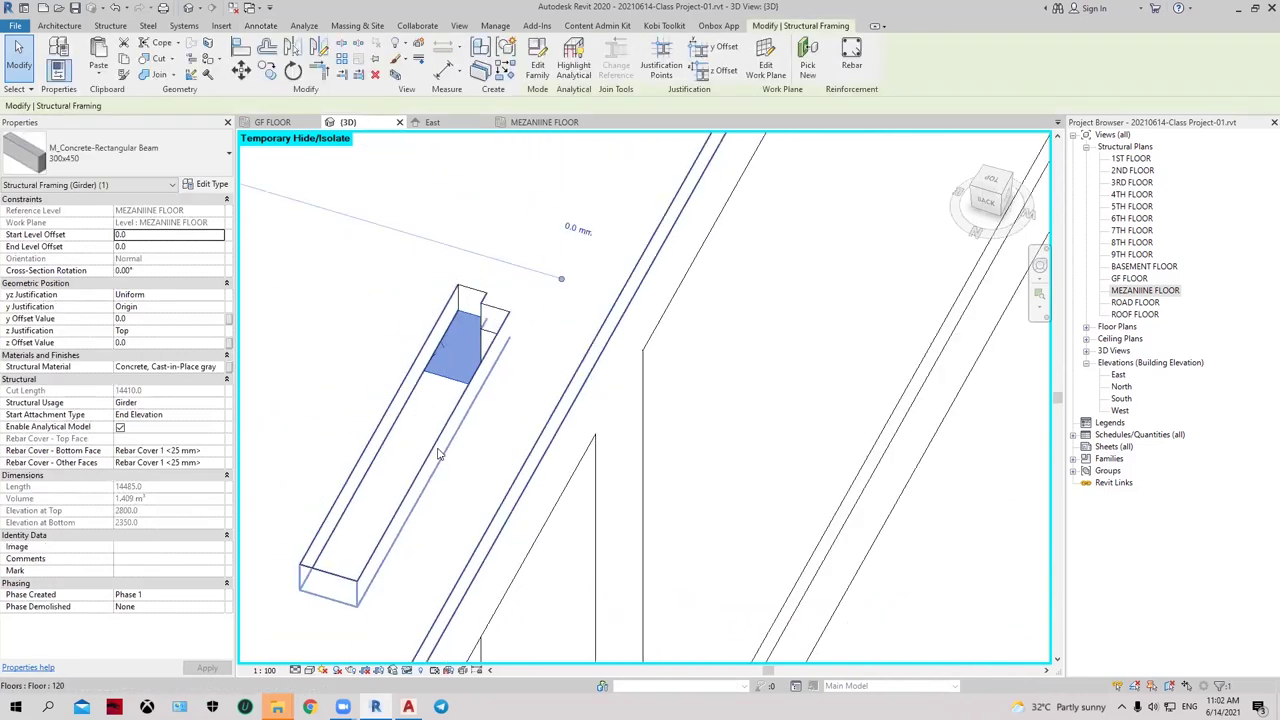
{"action": "scroll", "coordinate": [425, 440], "scroll_direction": "down", "scroll_amount": 1}
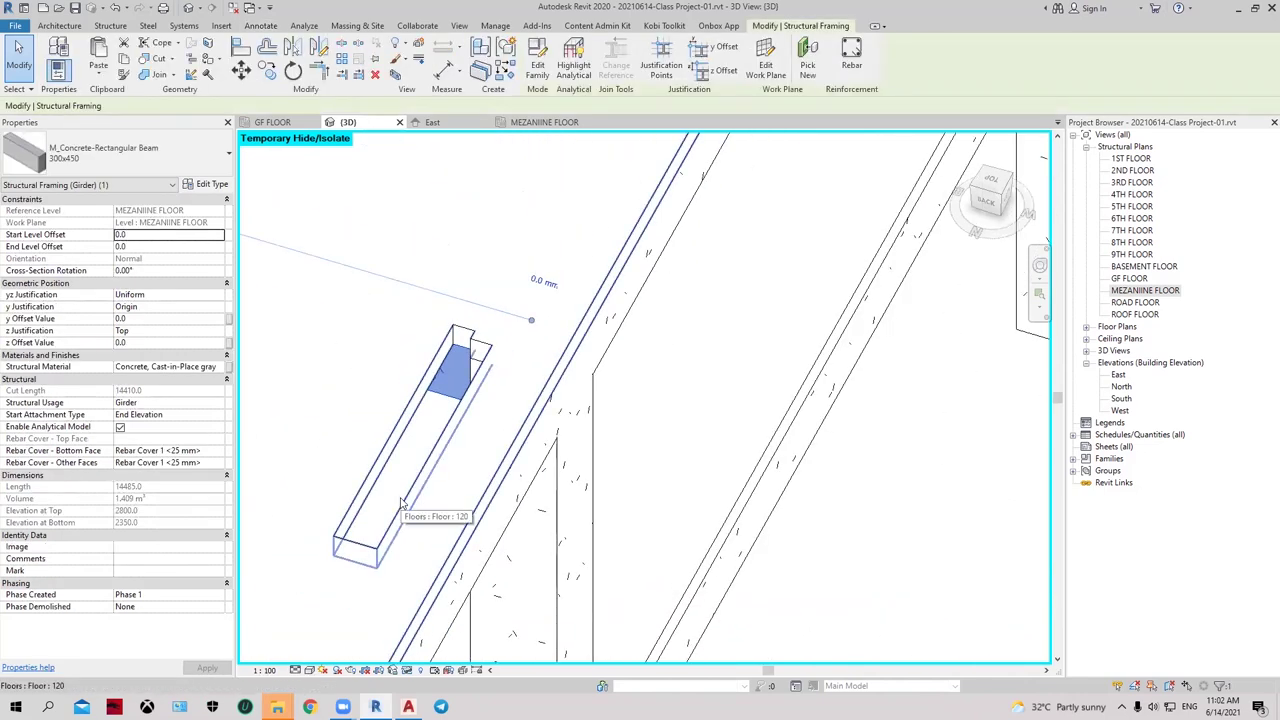
{"action": "scroll", "coordinate": [400, 480], "scroll_direction": "down", "scroll_amount": 2}
{"action": "middle_click_drag", "start_coordinate": [400, 480], "coordinate": [555, 520]}
{"action": "key", "text": "Escape"}
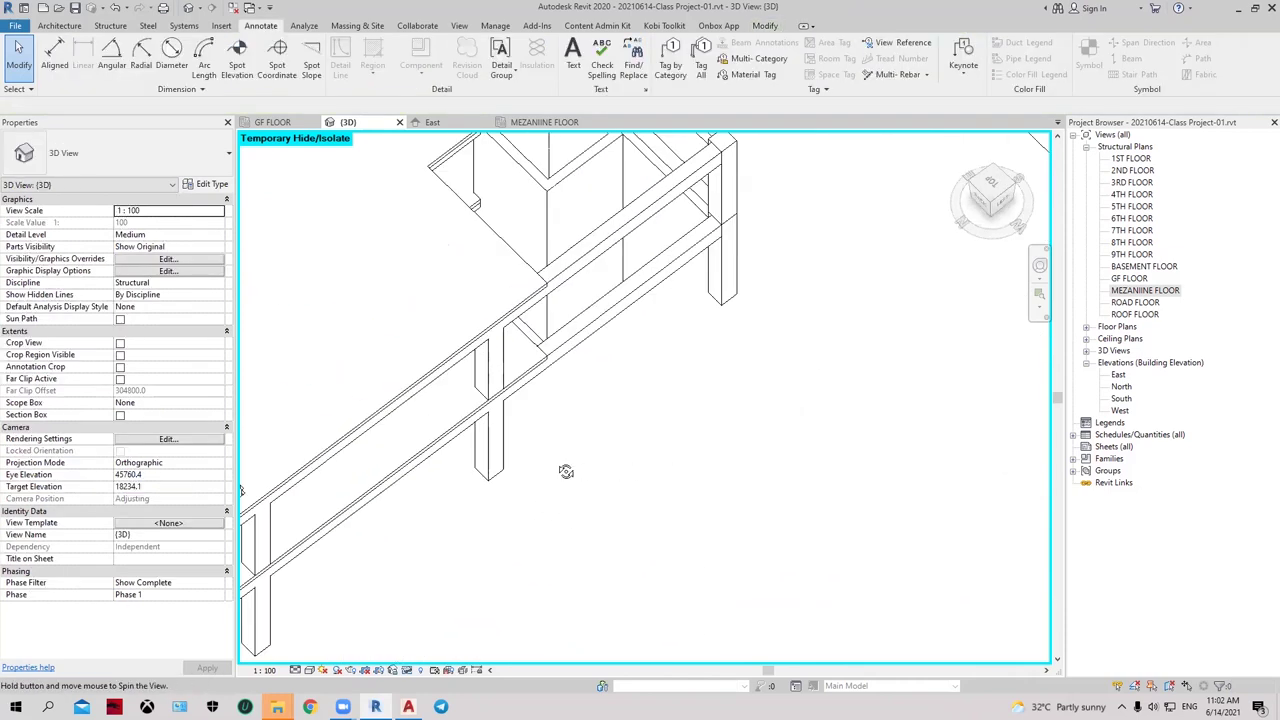
{"action": "scroll", "coordinate": [808, 403], "scroll_direction": "down", "scroll_amount": 2}
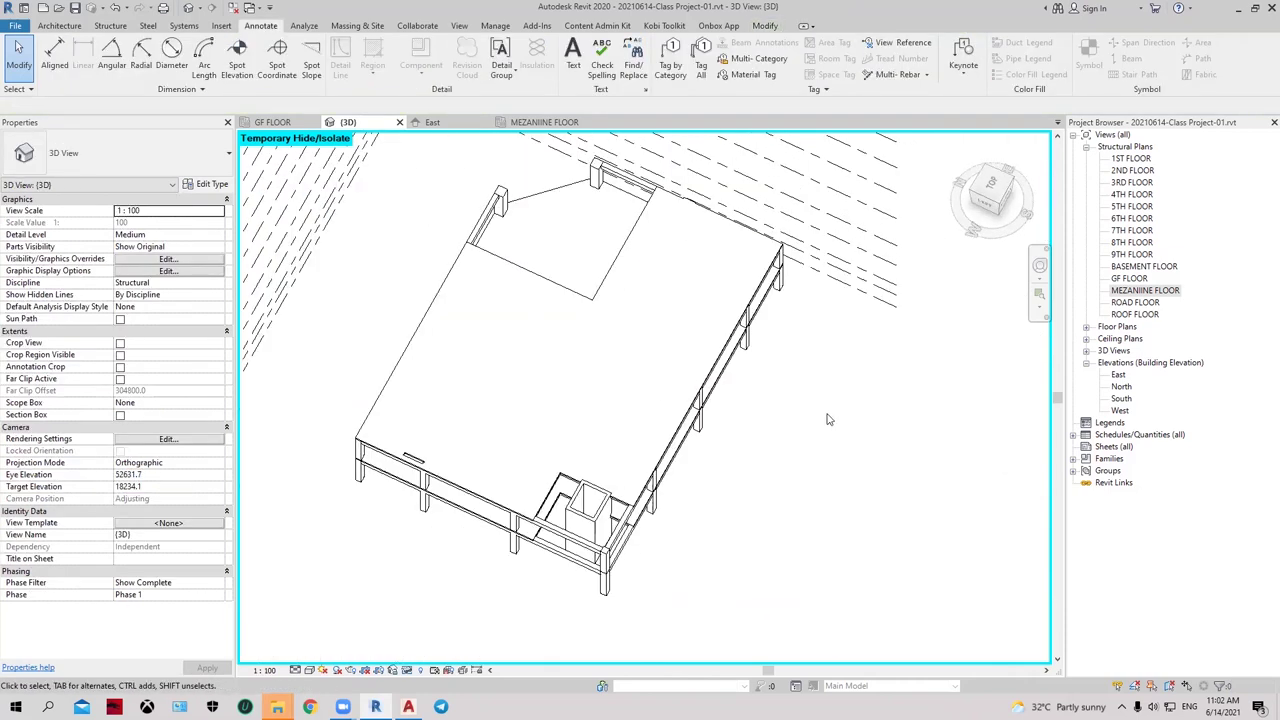